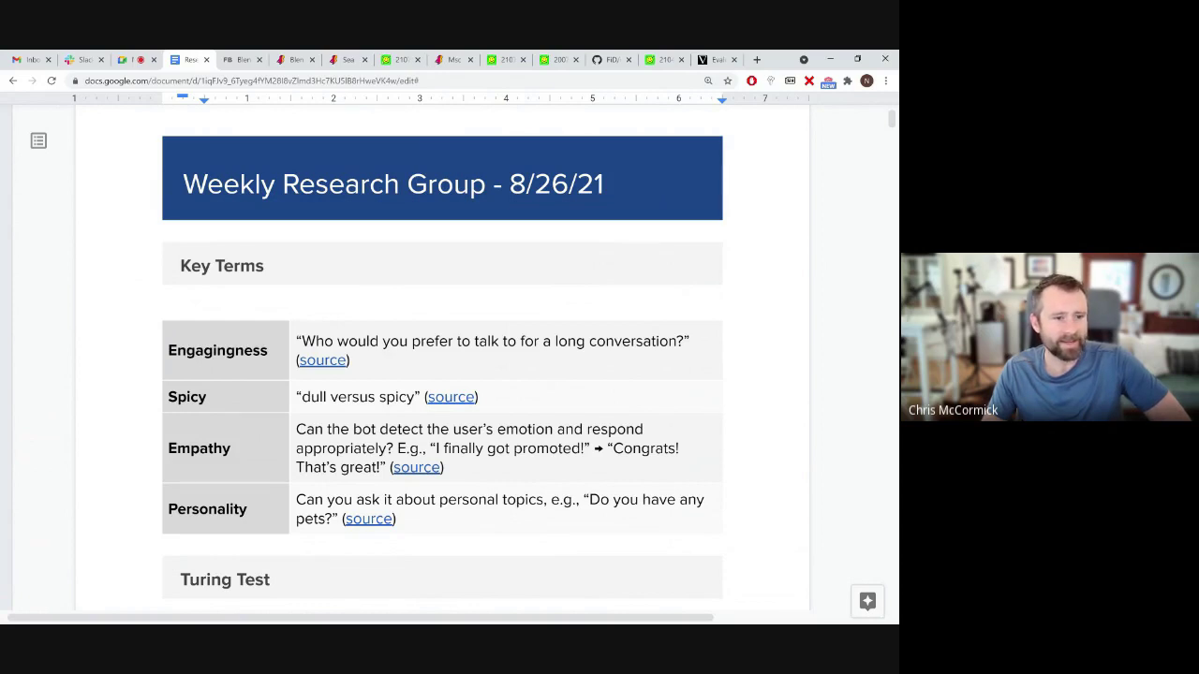
- Add a Temperature row to Key Terms calling Spicy a cute term for it, plus softmax notes
scroll(442, 355, "down", 1)
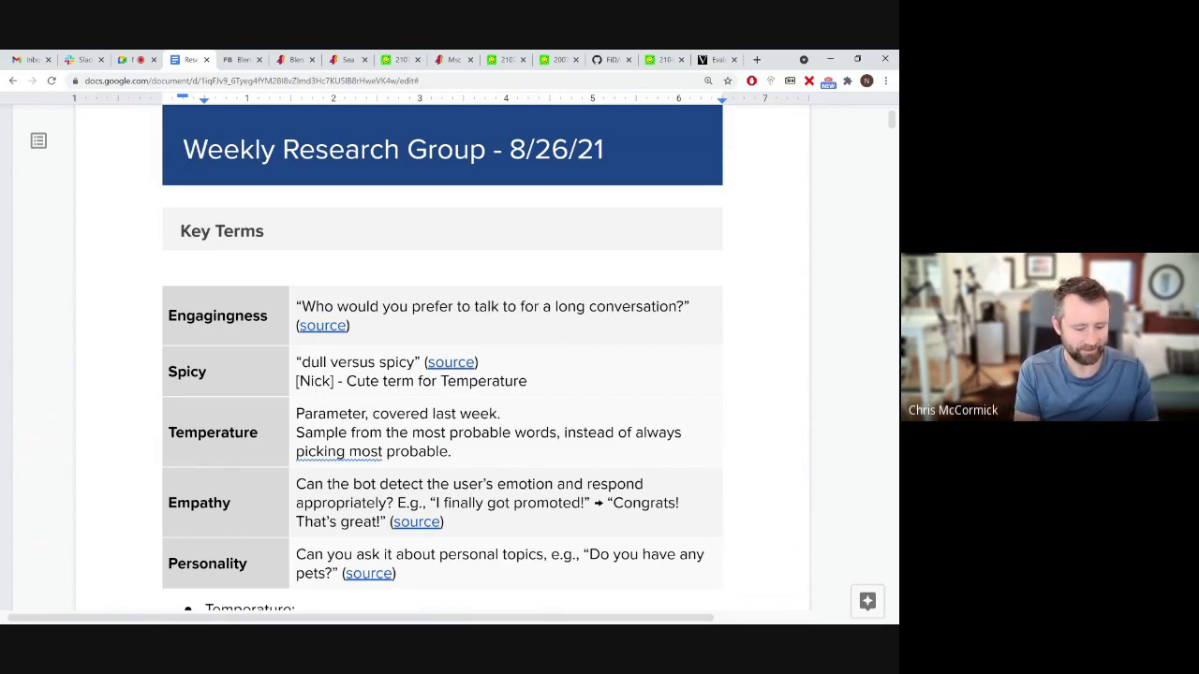
- Add a bullet on trying various temperature settings and begin a sub-note on Facebook's web-app demo
scroll(442, 375, "down", 1)
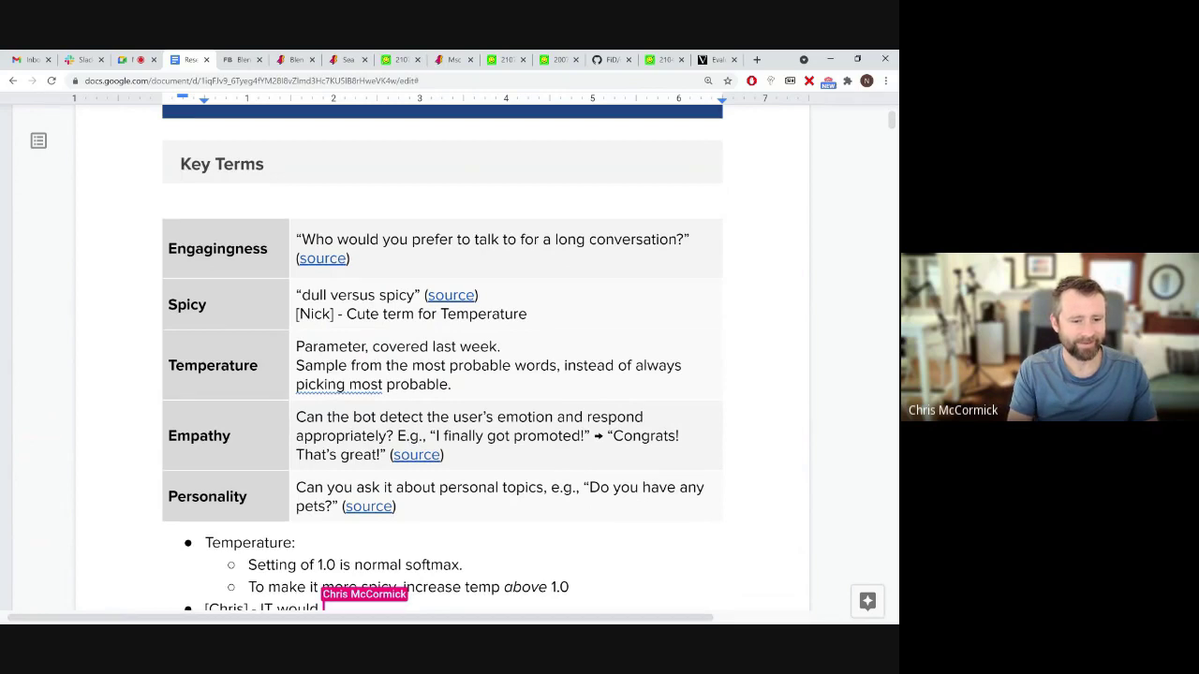
scroll(442, 375, "down", 1)
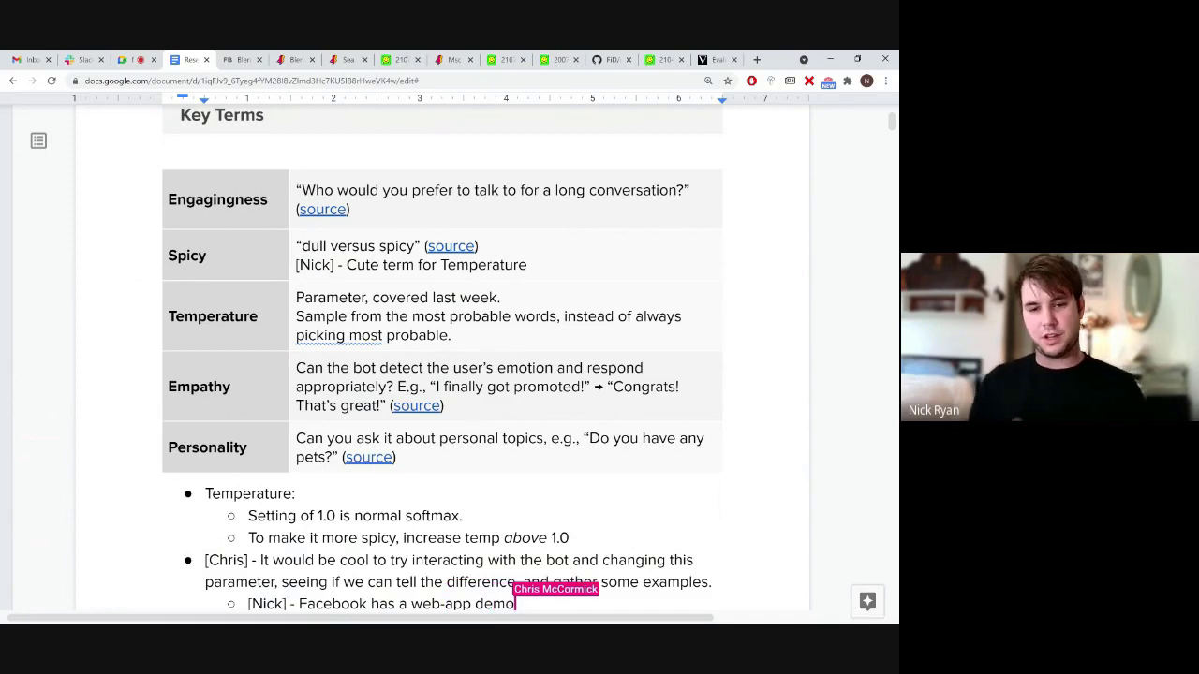
- Note that the web-app demo's knobs seem broken and suggest changing temperature via the parl.ai command line
scroll(441, 356, "down", 1)
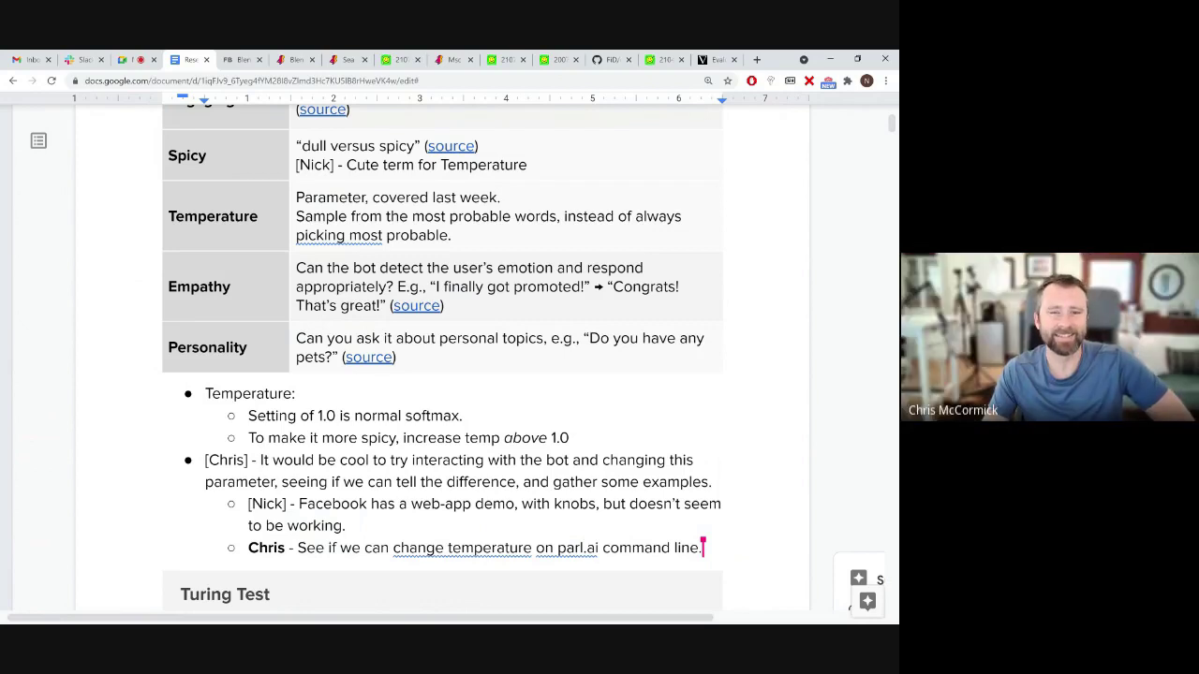
scroll(449, 356, "down", 1)
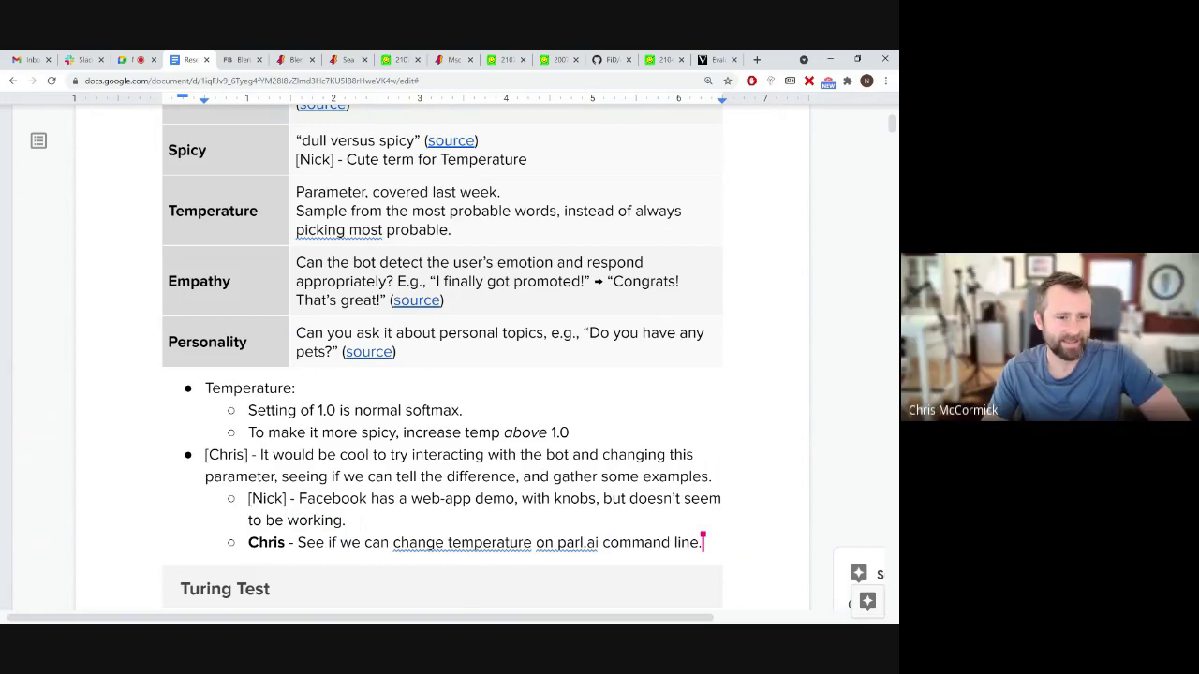
scroll(525, 356, "down", 1)
scroll(524, 356, "up", 1)
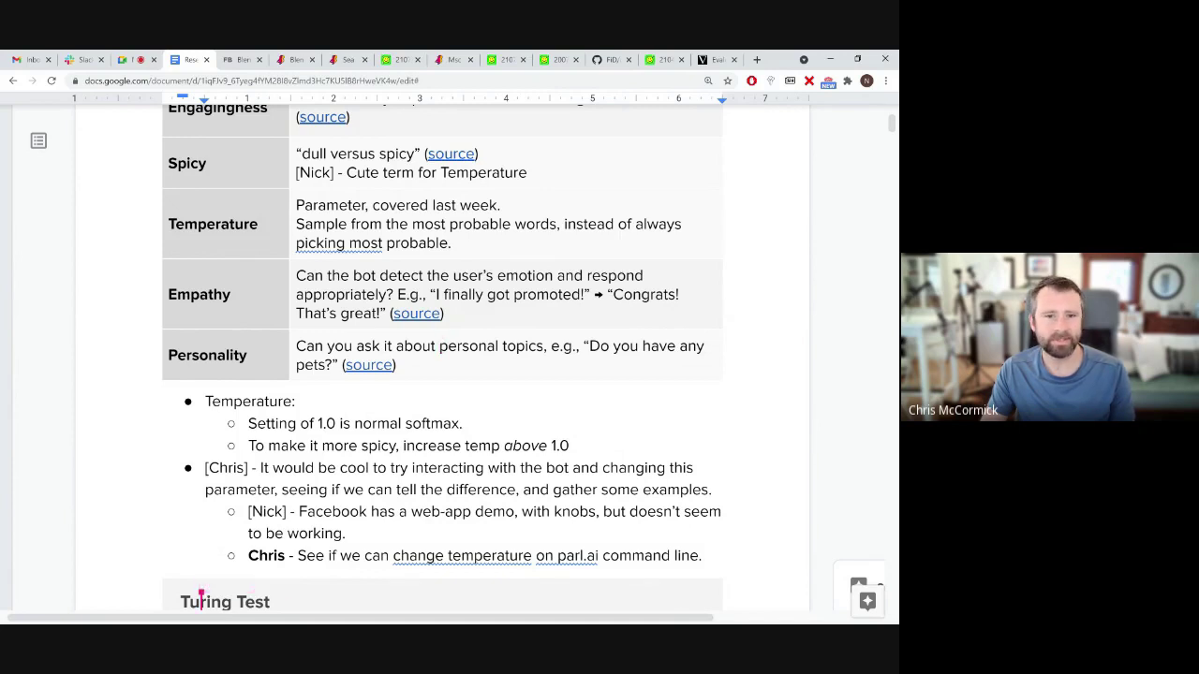
scroll(440, 356, "down", 1)
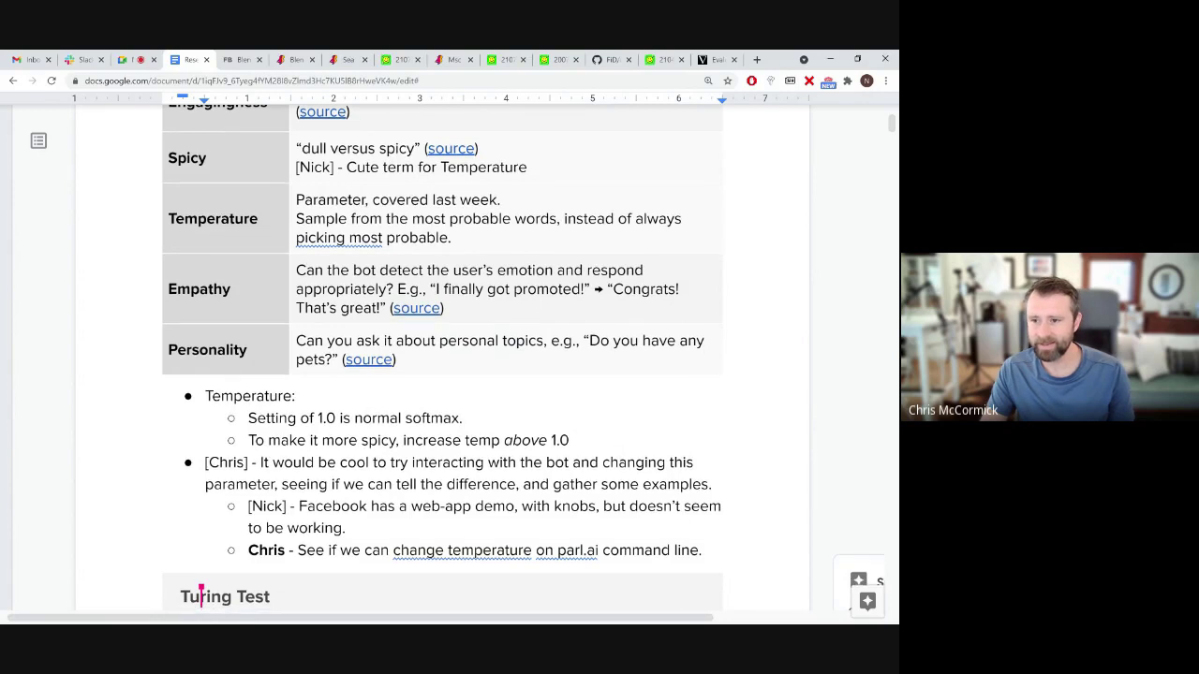
scroll(441, 356, "down", 2)
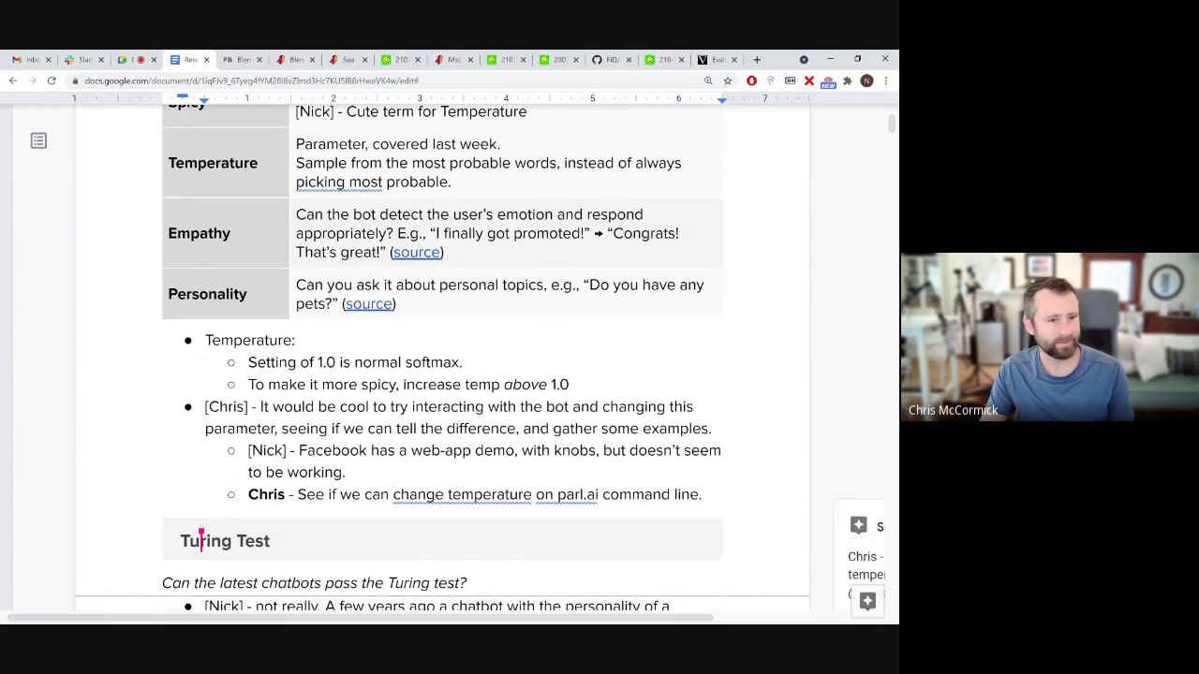
scroll(440, 356, "down", 1)
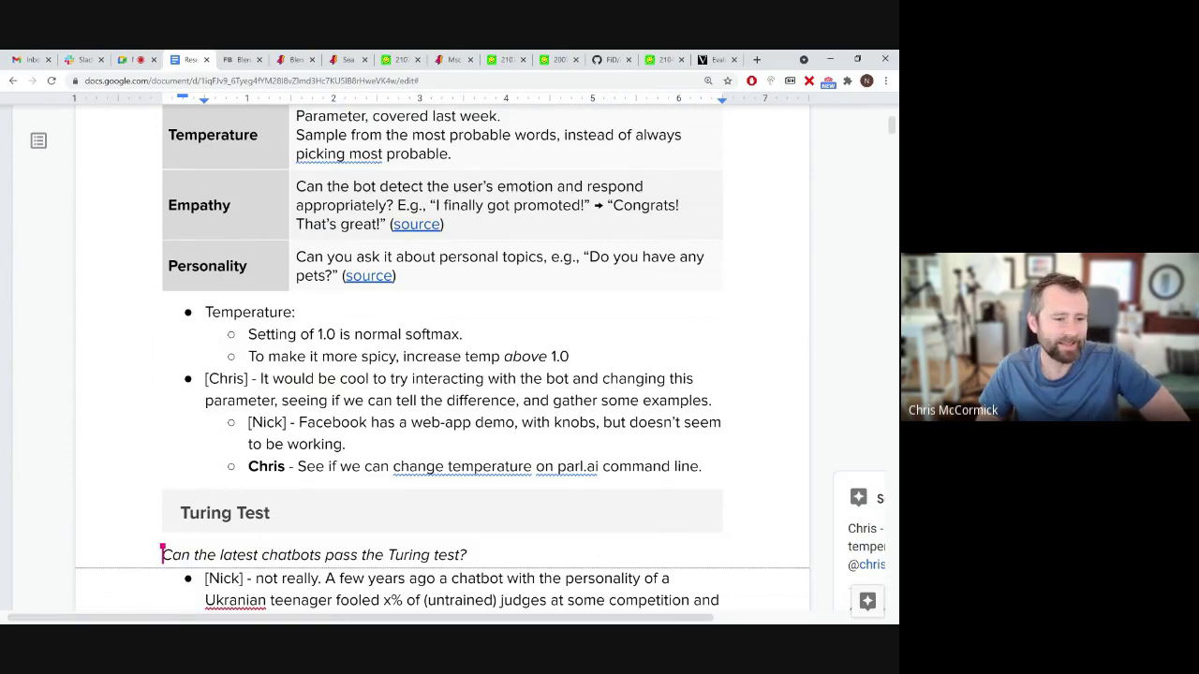
- Split the Turing Test answer into sub-bullets and list tricks: response lag and a second-language English persona
scroll(442, 356, "down", 2)
scroll(442, 356, "down", 3)
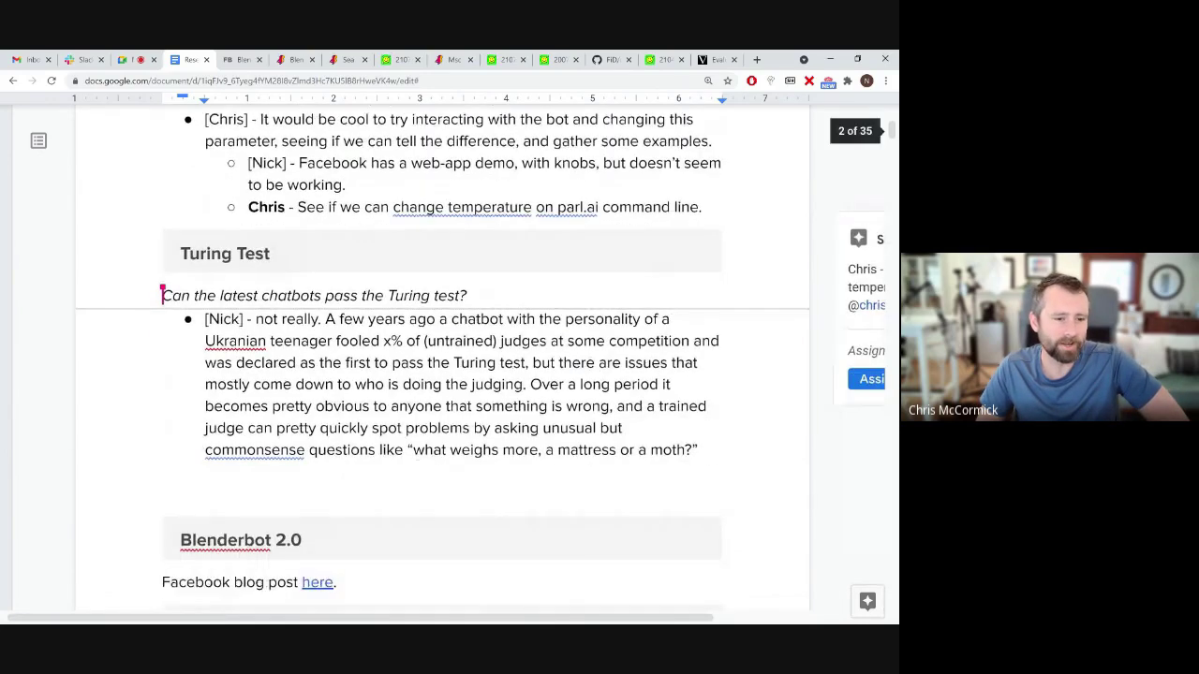
scroll(443, 356, "down", 2)
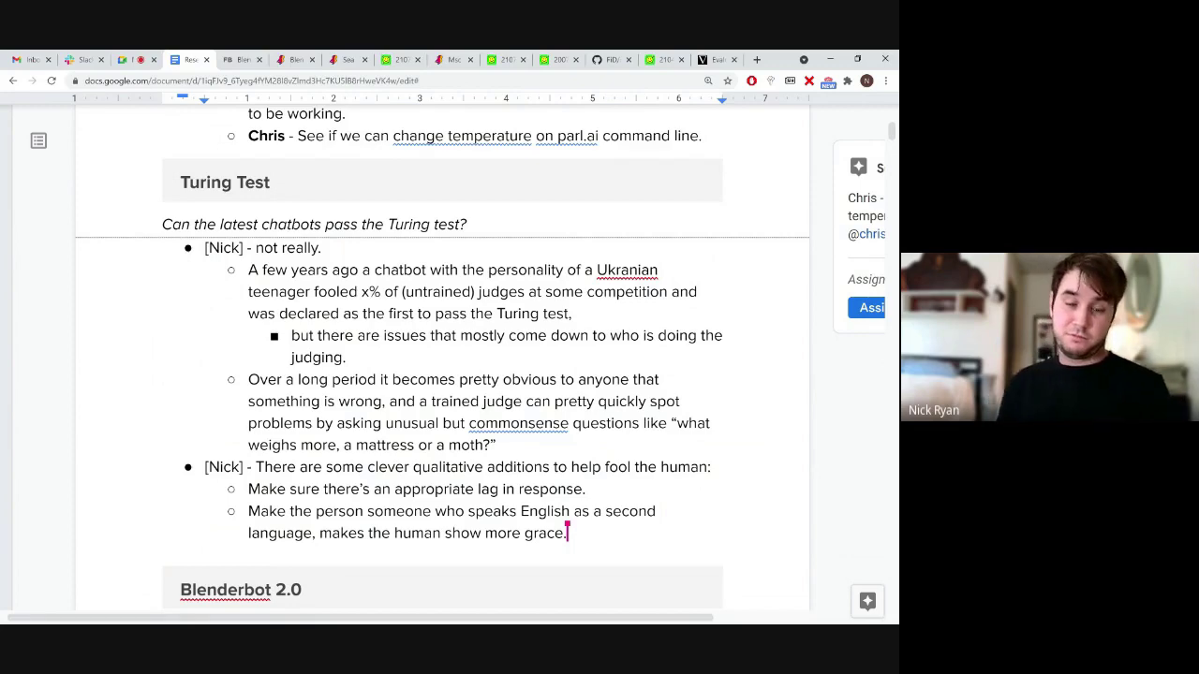
- Insert a blank line after 'here.' above the Changes from Blenderbot 1.0 heading
scroll(442, 358, "down", 1)
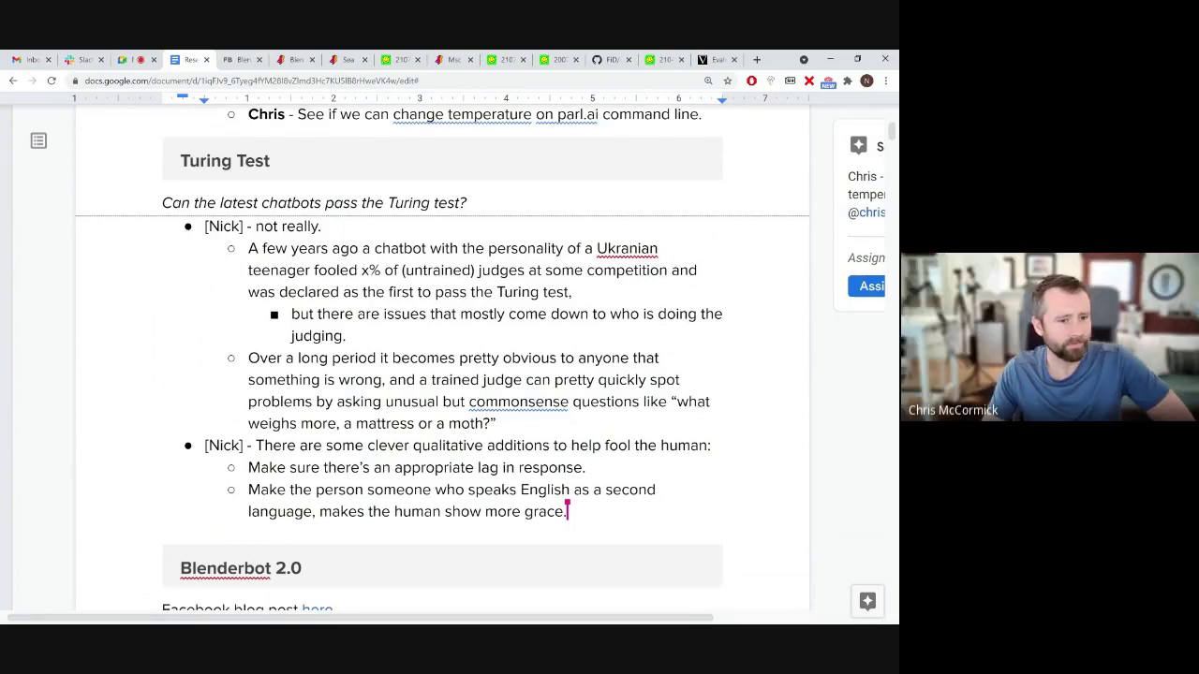
scroll(442, 358, "down", 3)
scroll(442, 359, "down", 2)
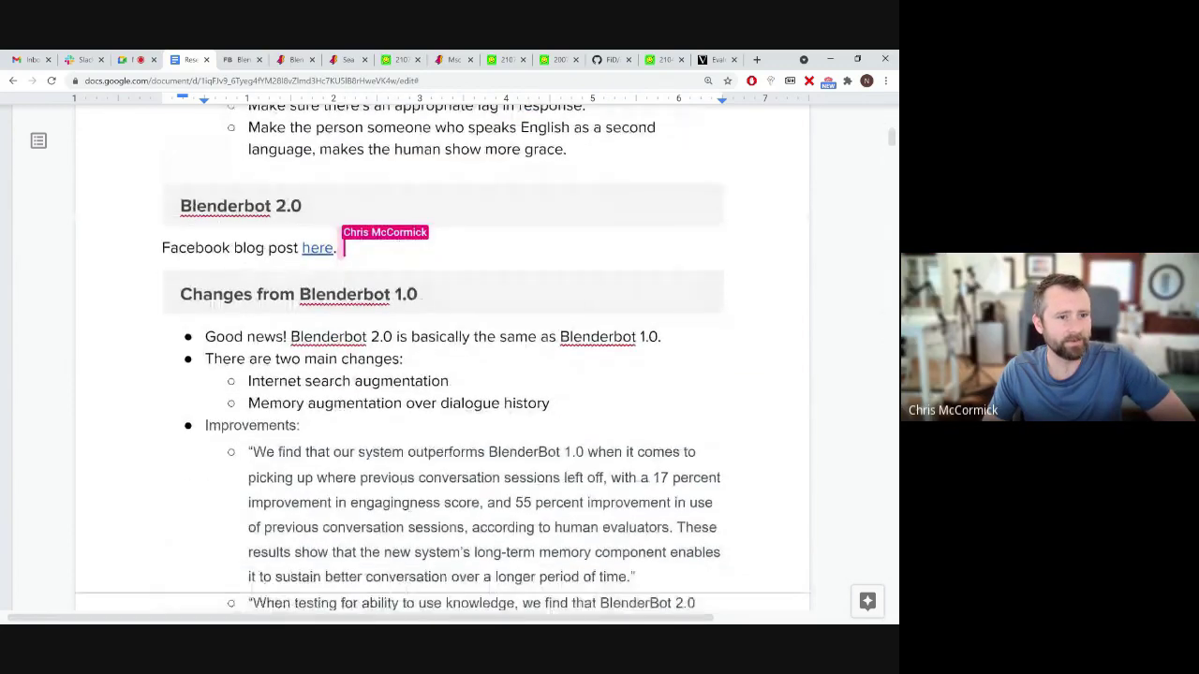
scroll(442, 359, "down", 1)
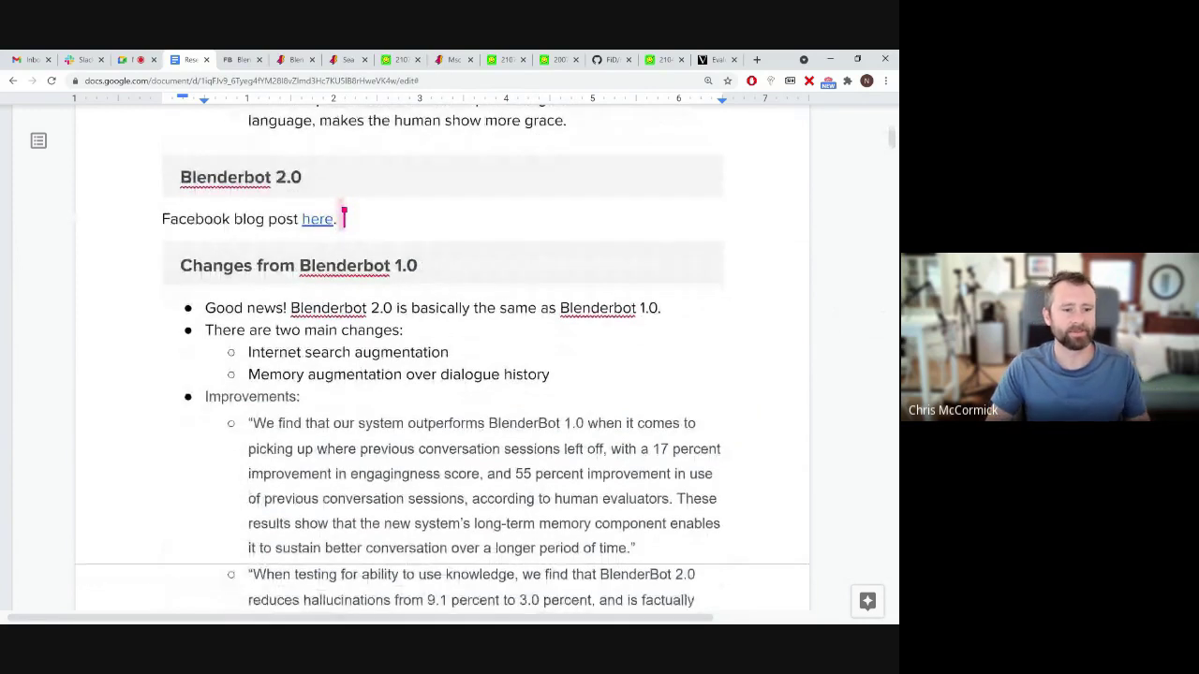
scroll(442, 359, "down", 1)
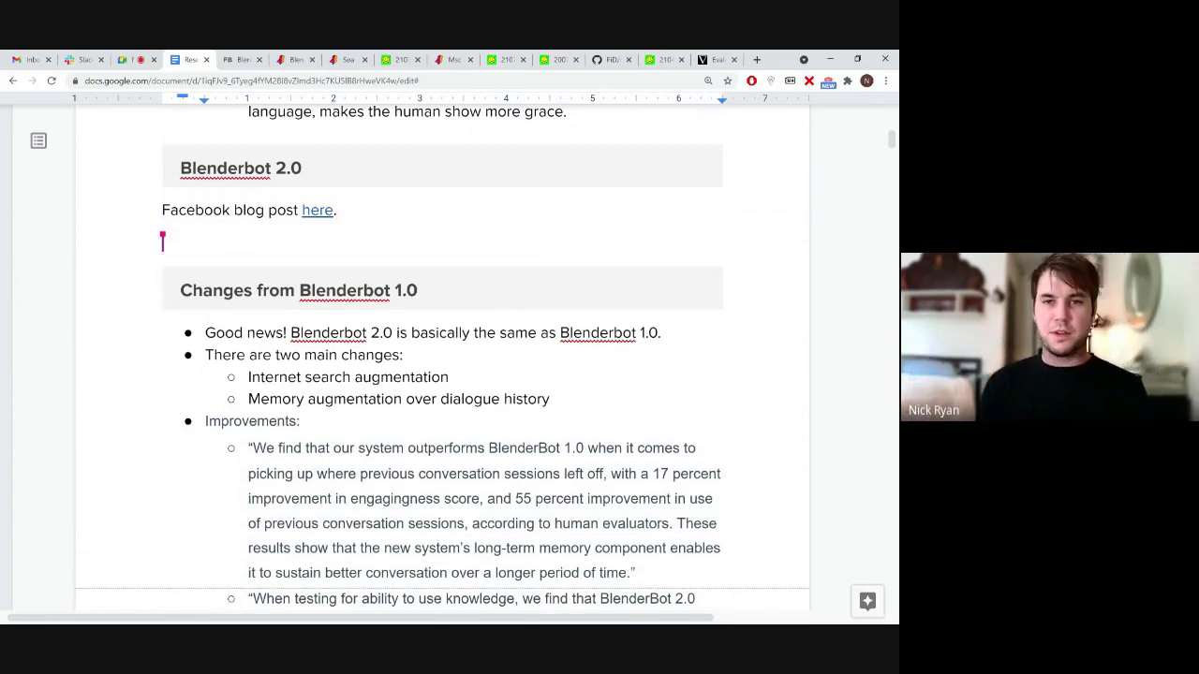
scroll(442, 359, "down", 1)
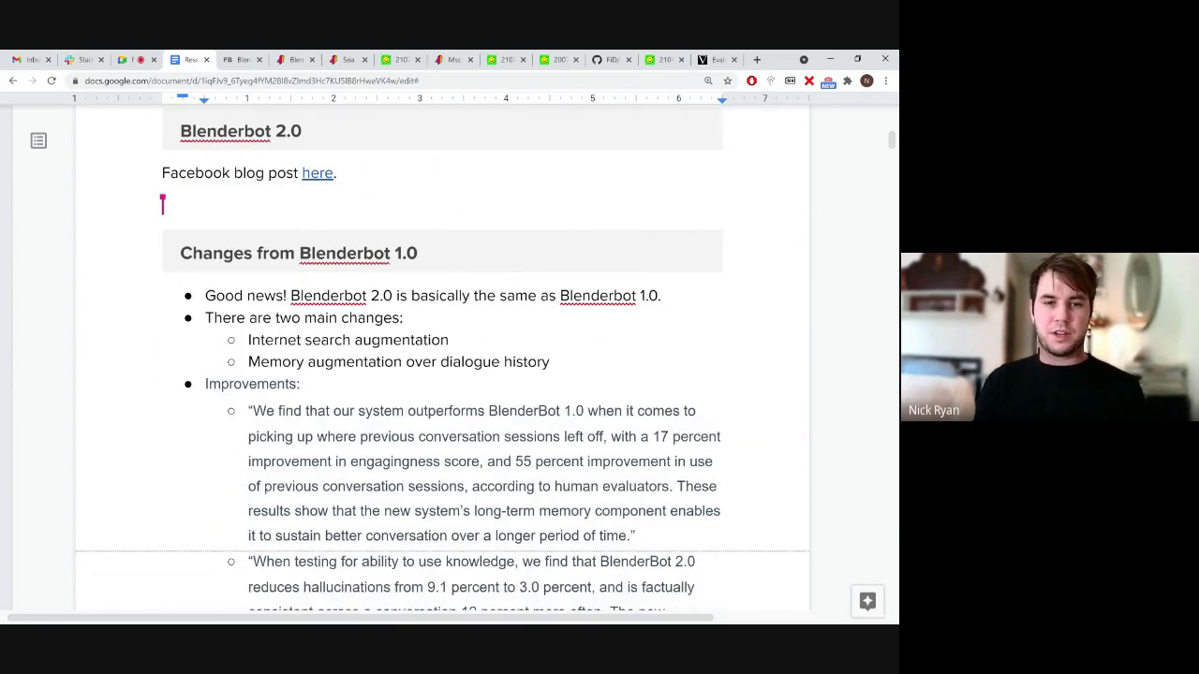
scroll(442, 358, "down", 1)
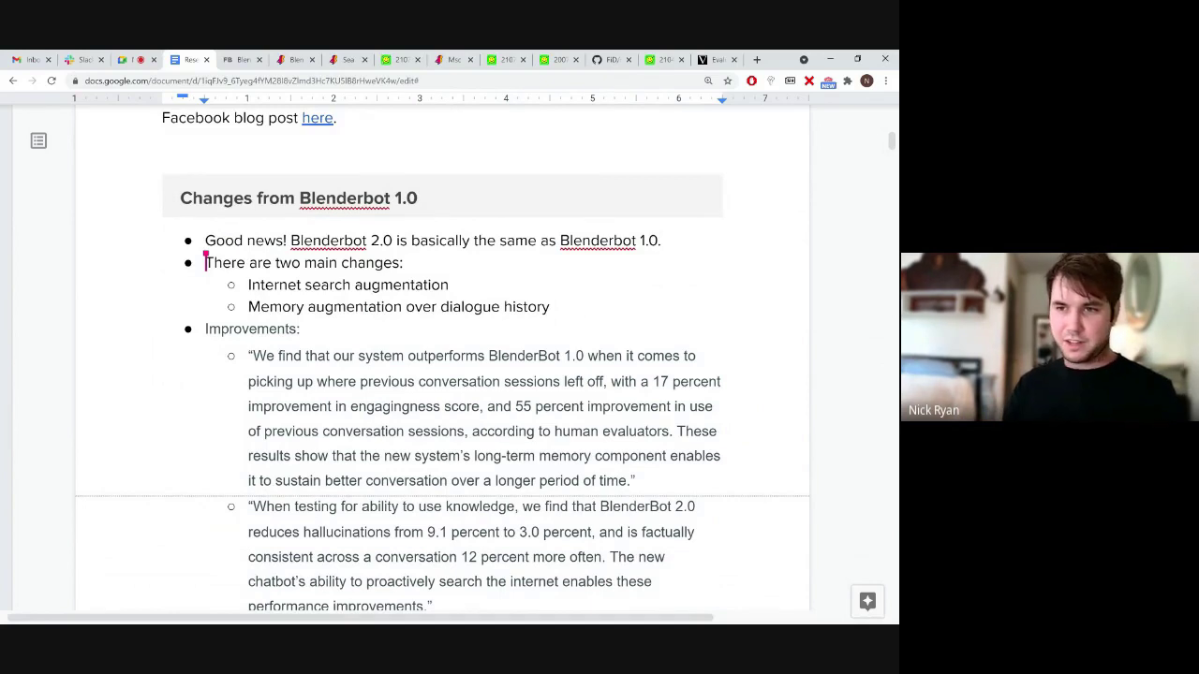
- Bold 'Internet search' and 'dialogue history' and space out the top-level change bullets
scroll(442, 358, "down", 1)
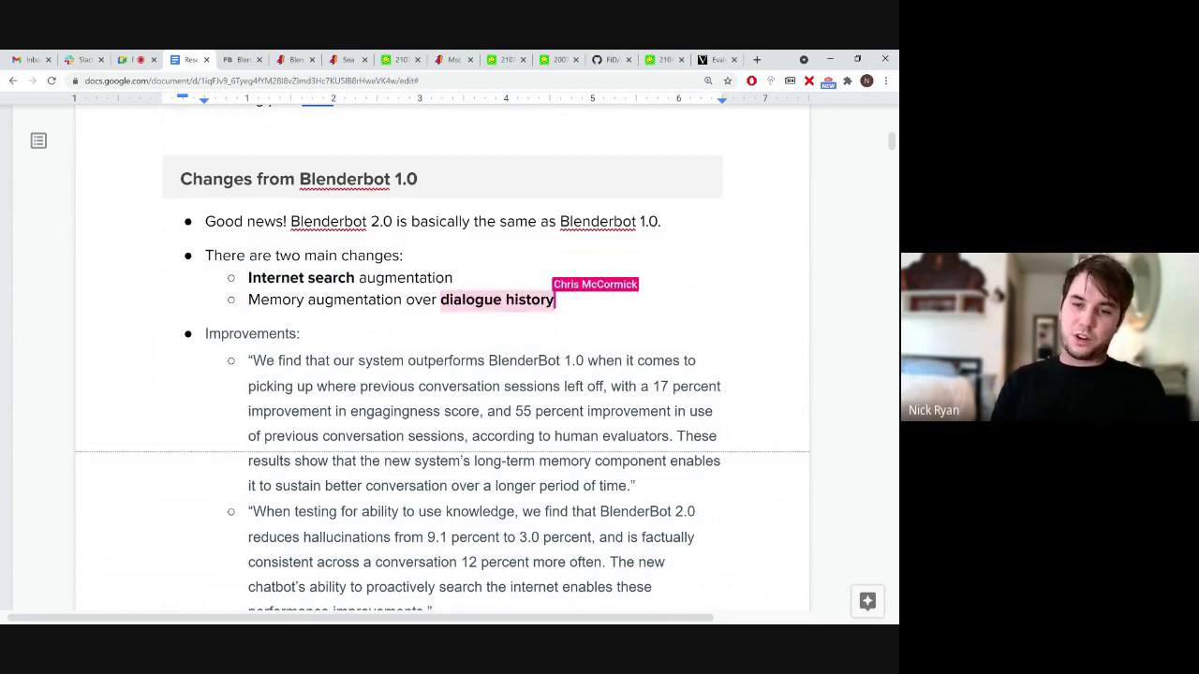
- Highlight the 17 and 55 percent figures and add the sub-bullet 'Just adding on additional modules.'
left_click_drag(671, 458, 610, 408)
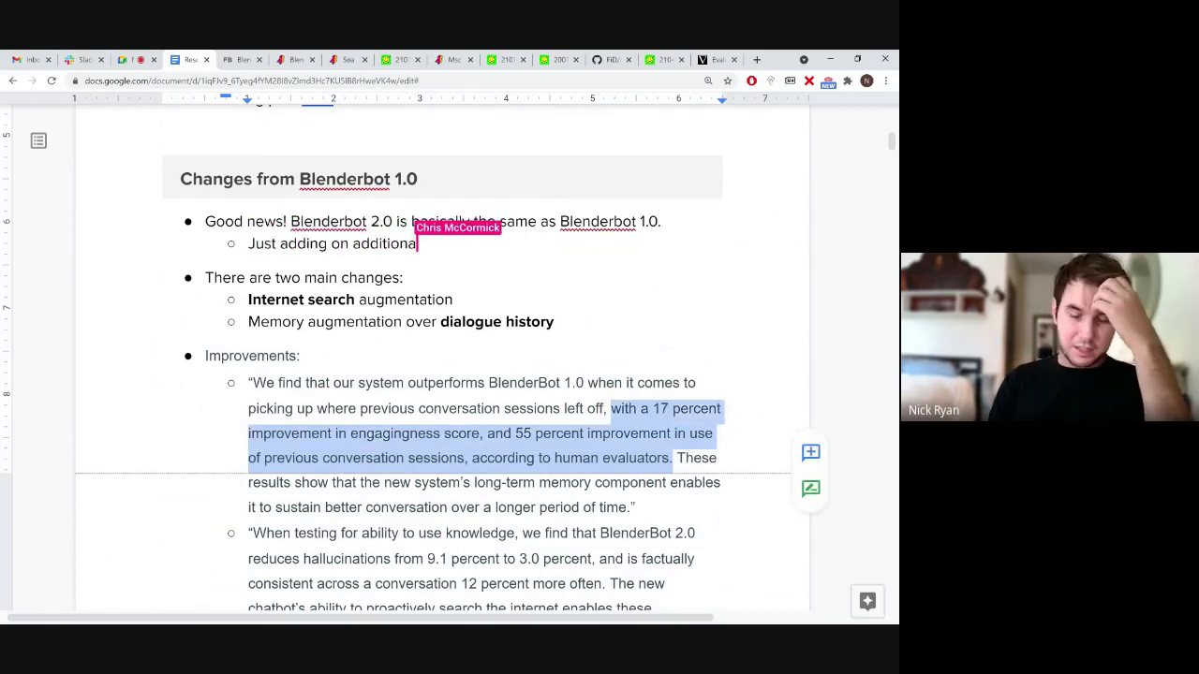
scroll(414, 359, "down", 1)
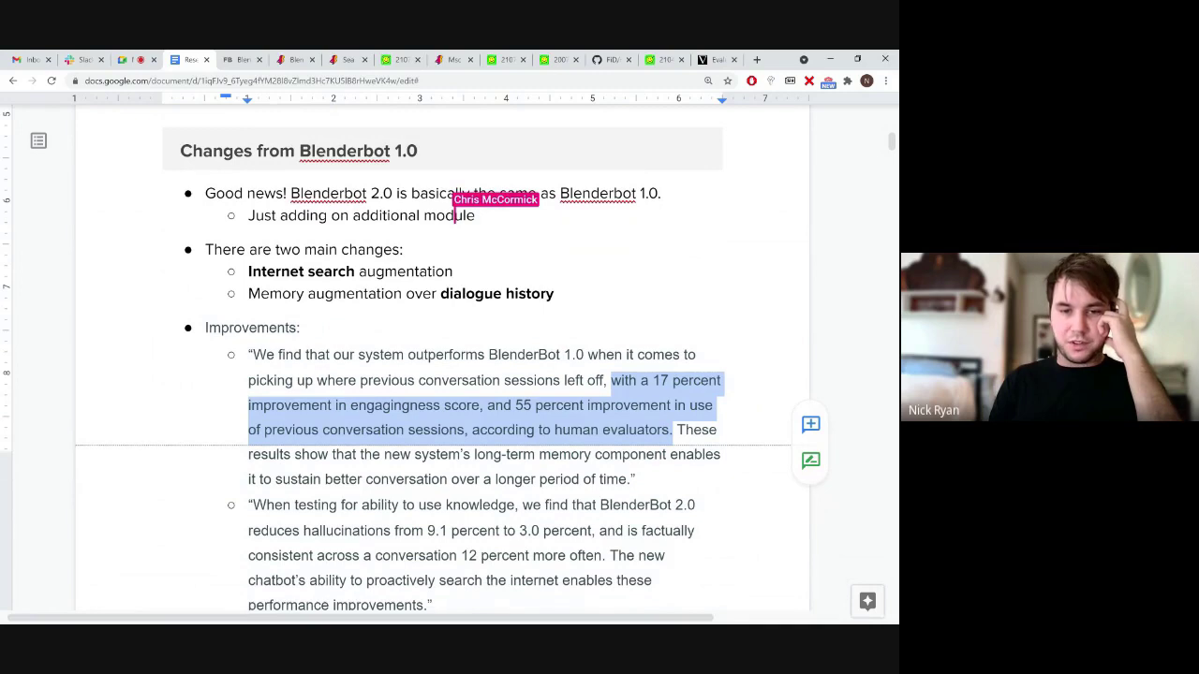
scroll(414, 359, "down", 1)
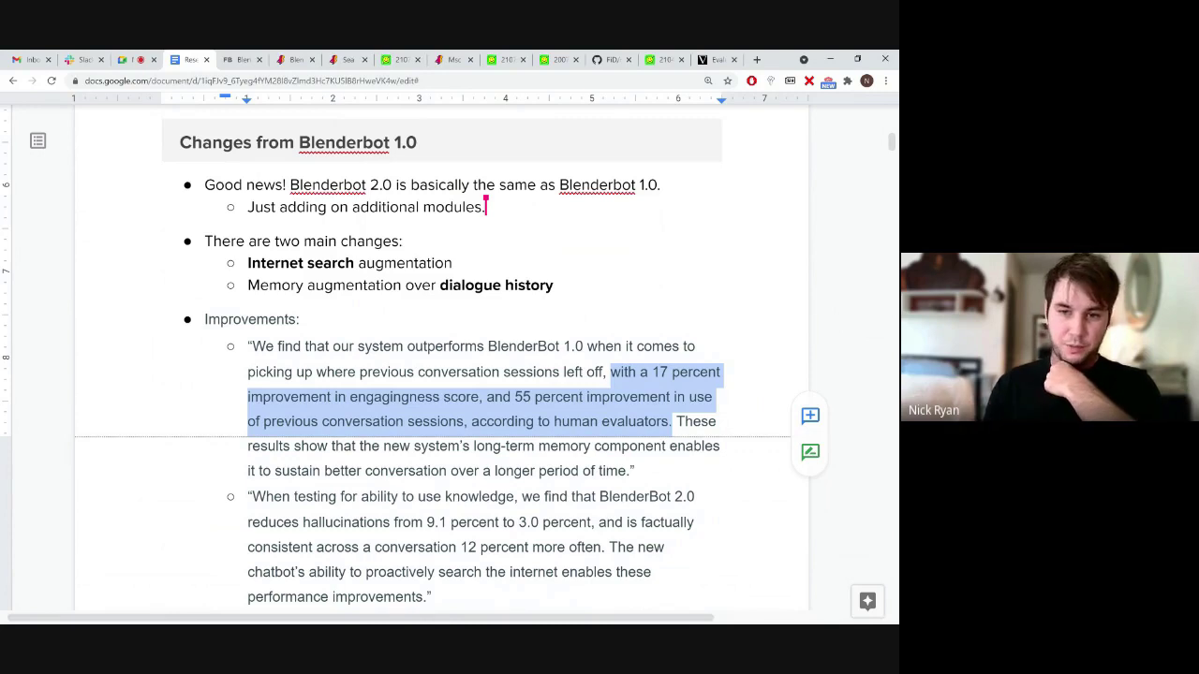
- Add a bracketed sub-bullet calling the 55% claim strange, since BlenderBot 1.0 lacked that feature
scroll(440, 365, "down", 1)
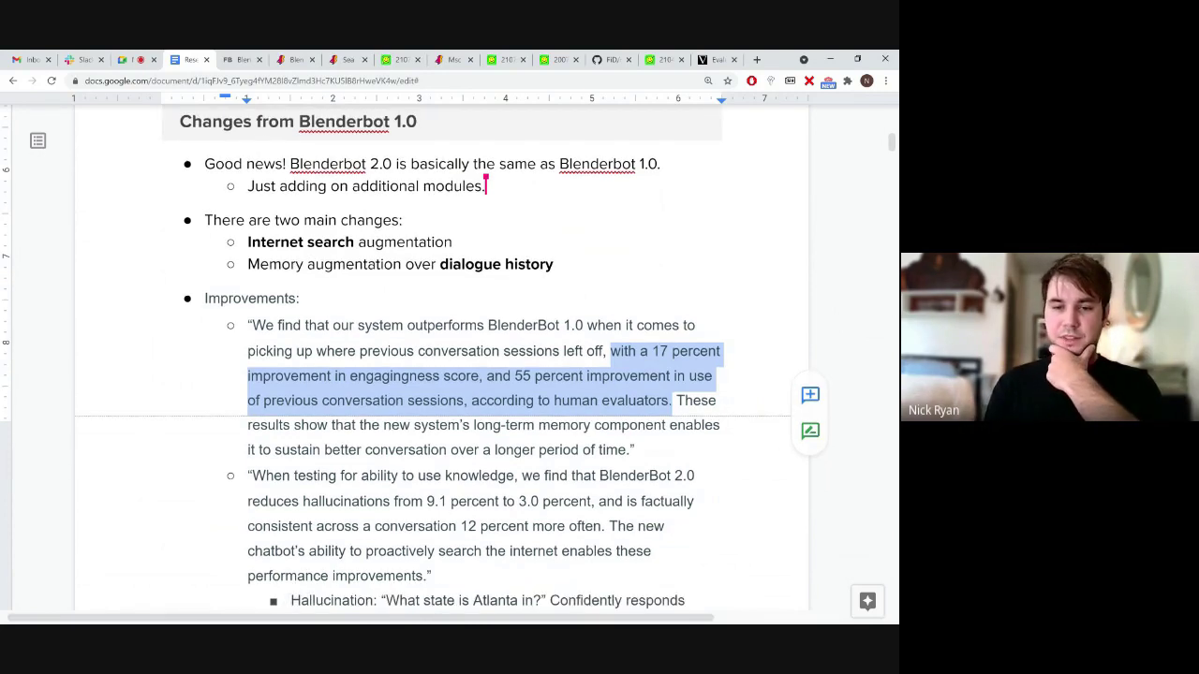
scroll(440, 365, "down", 2)
scroll(440, 365, "down", 1)
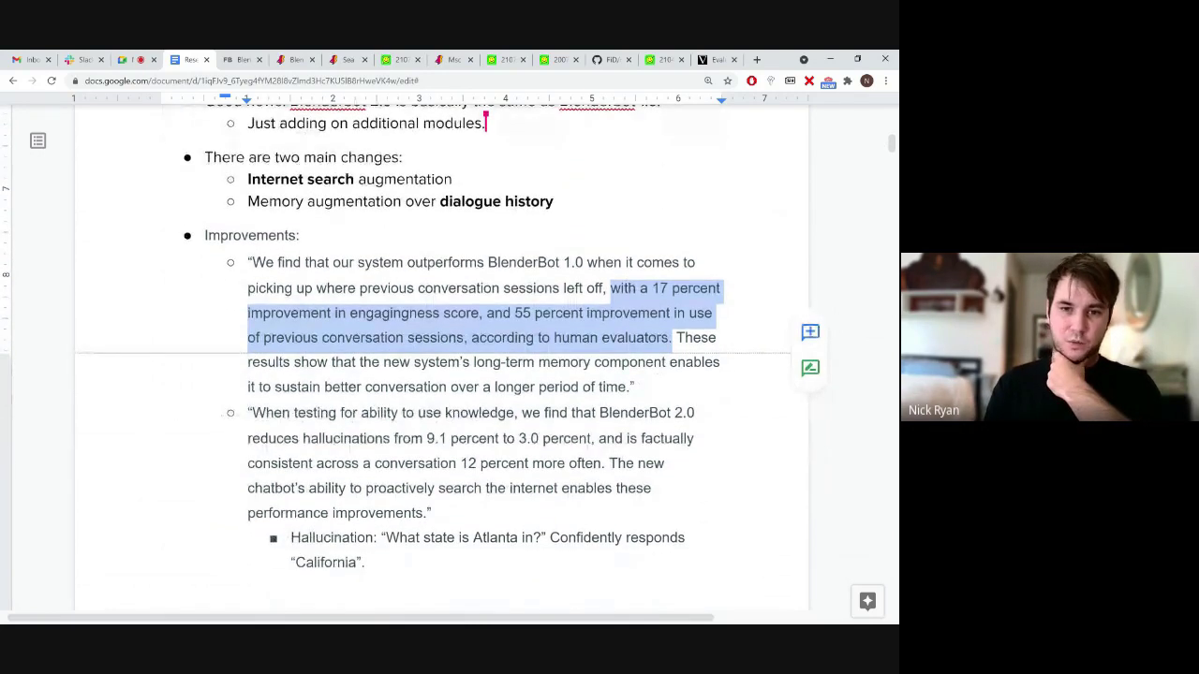
scroll(440, 365, "down", 1)
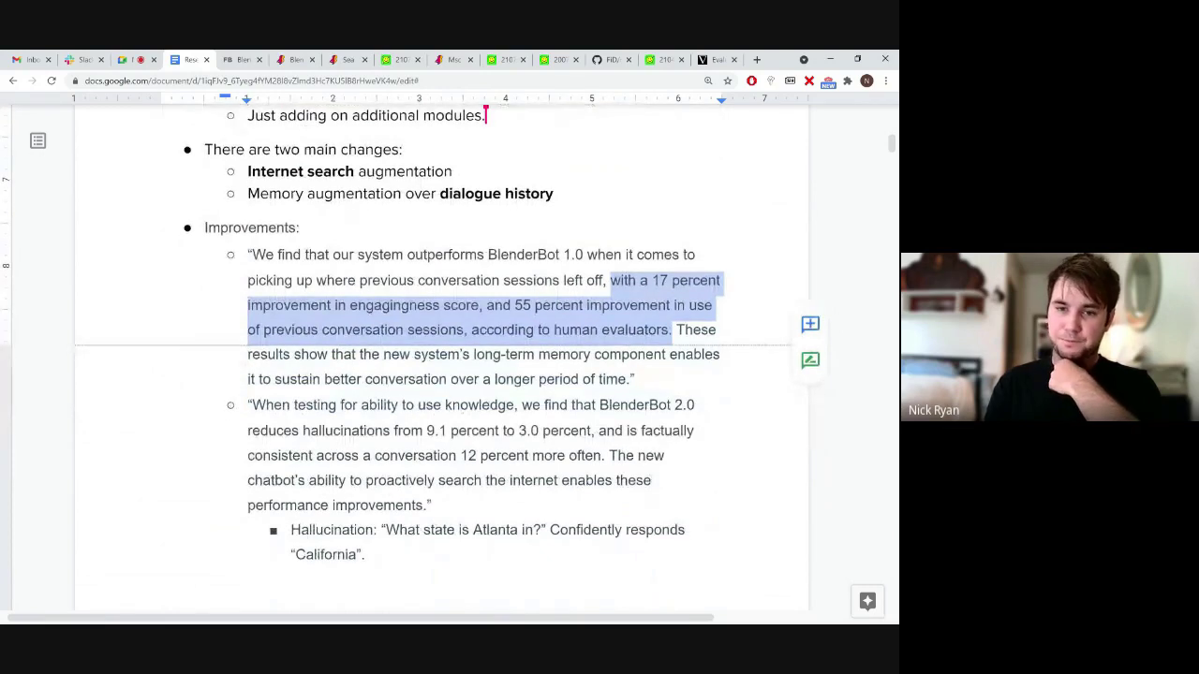
left_click(384, 405)
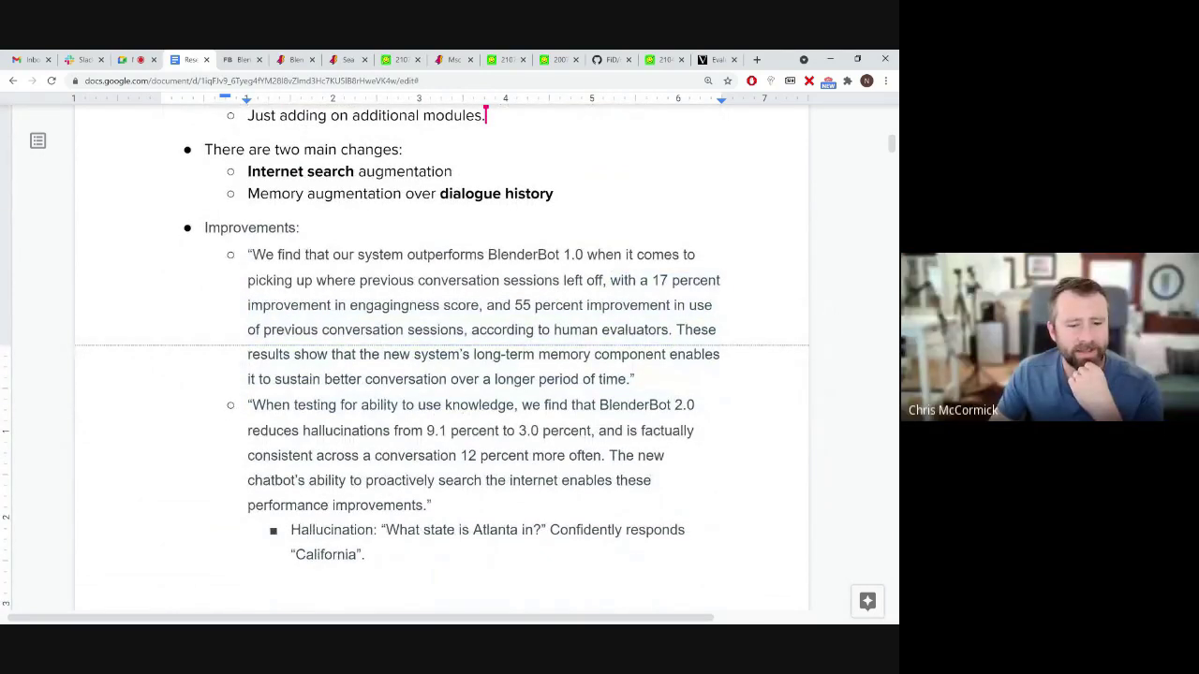
scroll(440, 365, "down", 1)
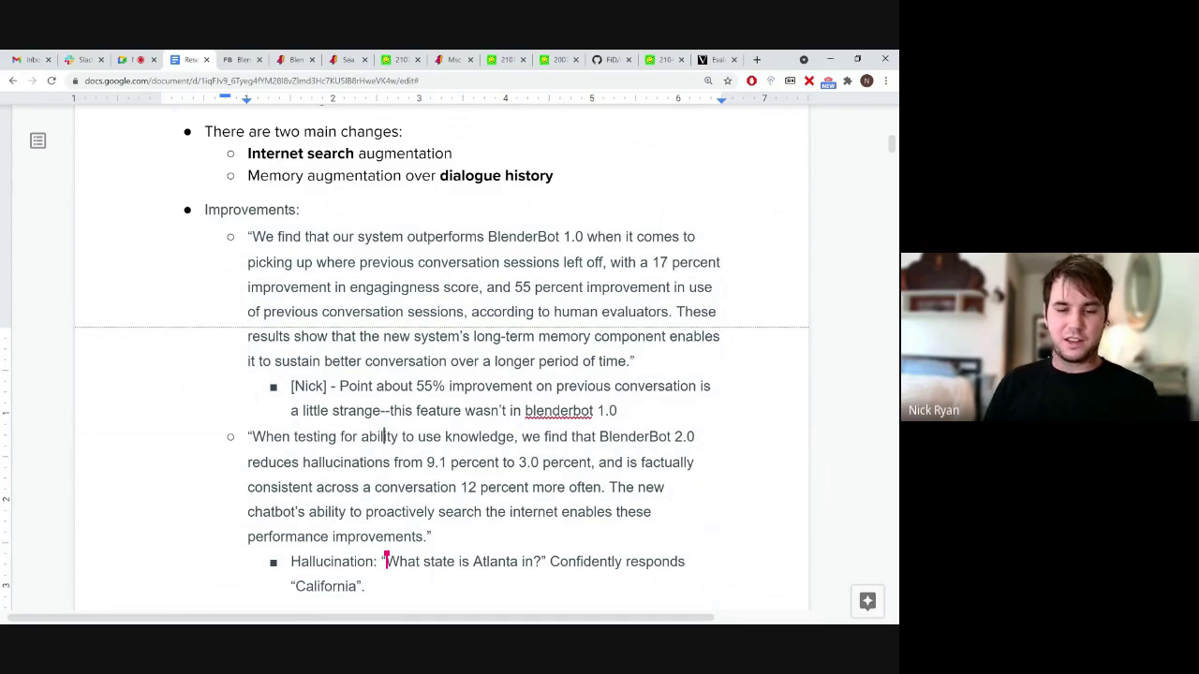
- Start a new empty bullet right after the Atlanta hallucination example
scroll(441, 374, "down", 1)
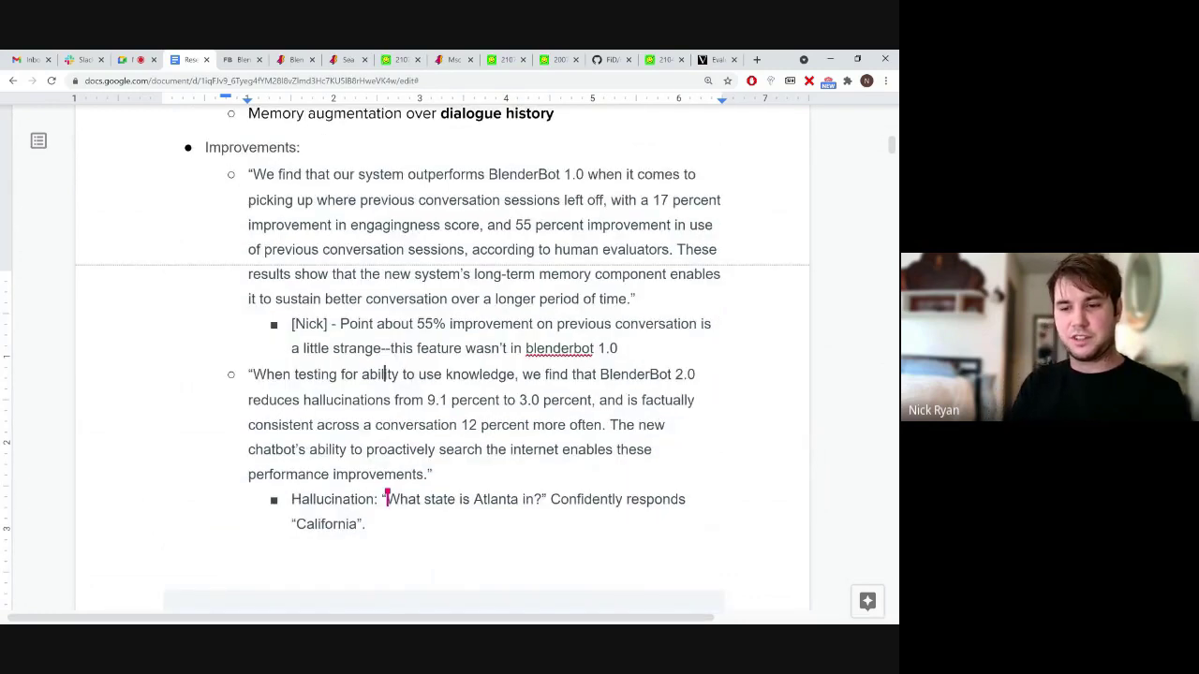
scroll(441, 375, "down", 1)
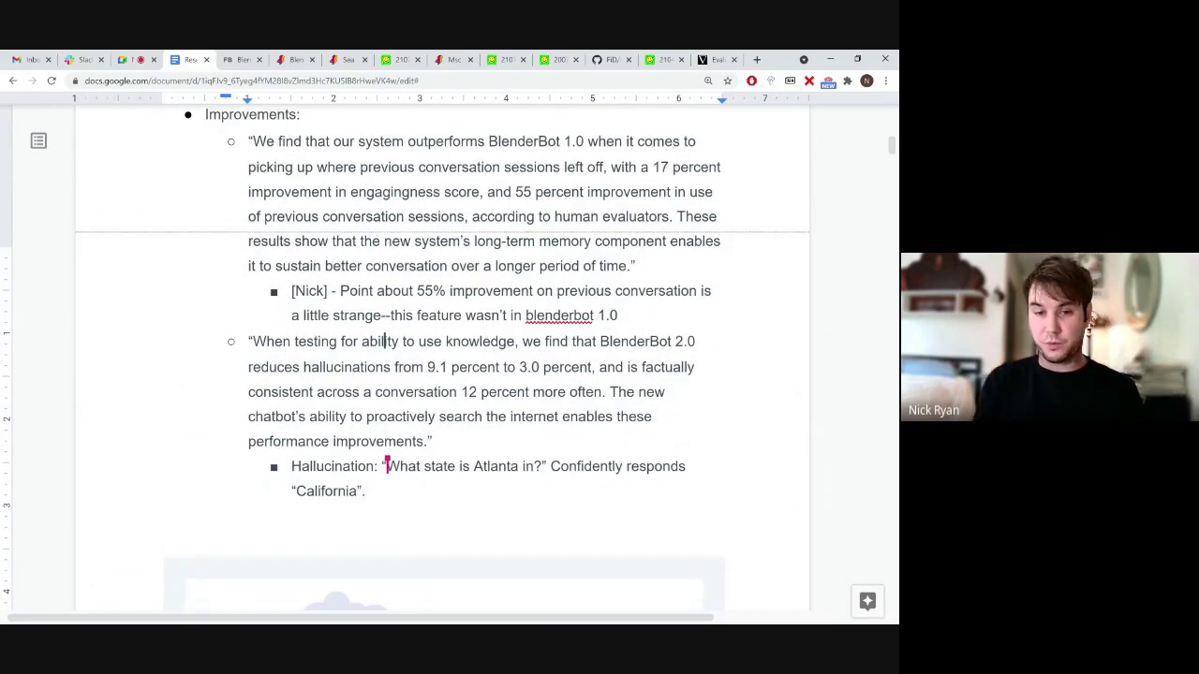
scroll(384, 341, "down", 1)
scroll(384, 341, "down", 3)
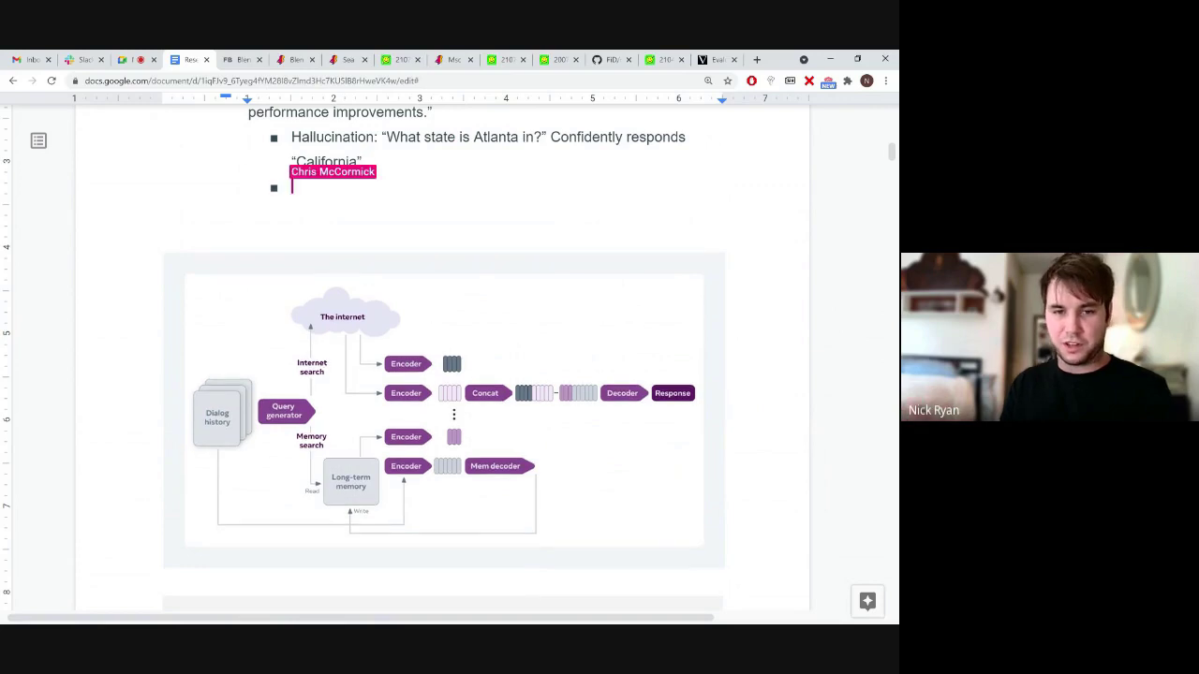
- Outdent the new bullet and begin a bracketed question on why the term 'hallucination' is used
scroll(444, 356, "down", 2)
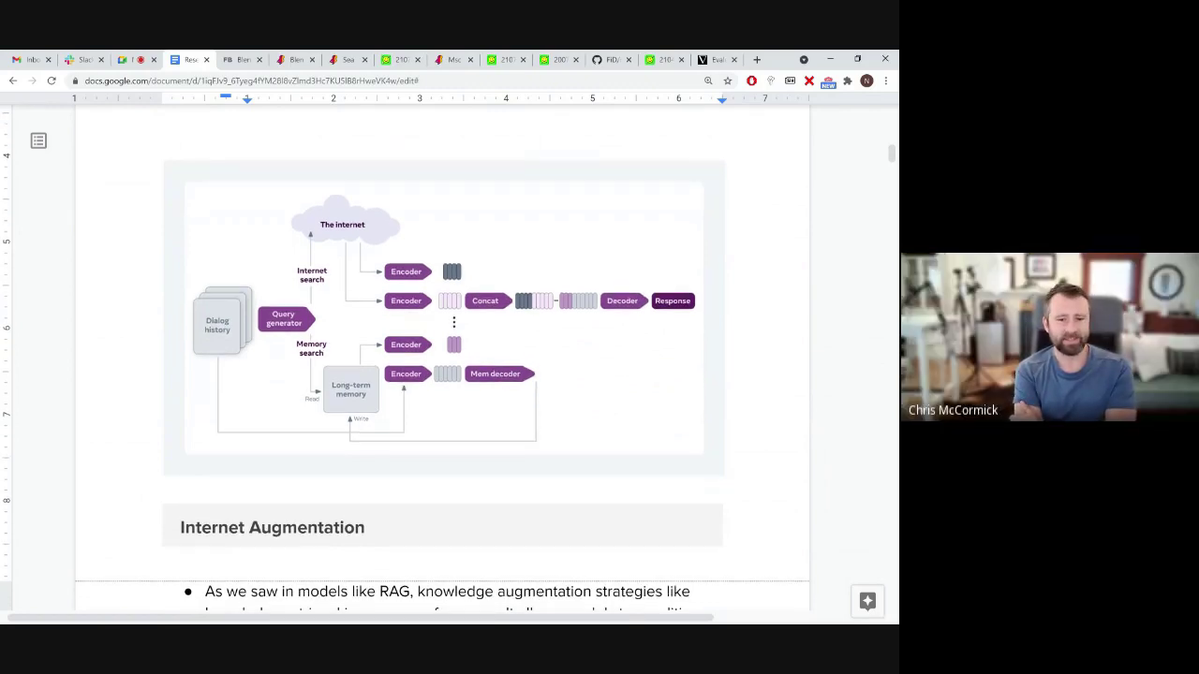
scroll(444, 356, "up", 1)
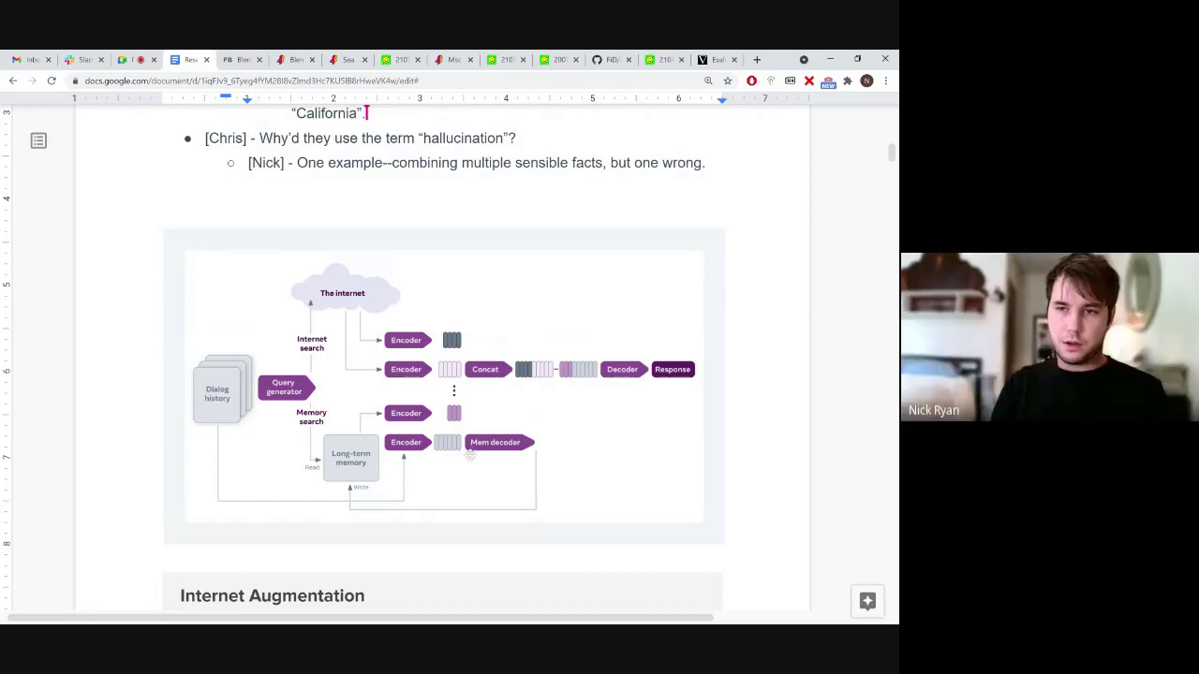
- Scroll up and down around the internet-search architecture diagram in the research journal
scroll(470, 455, "down", 1)
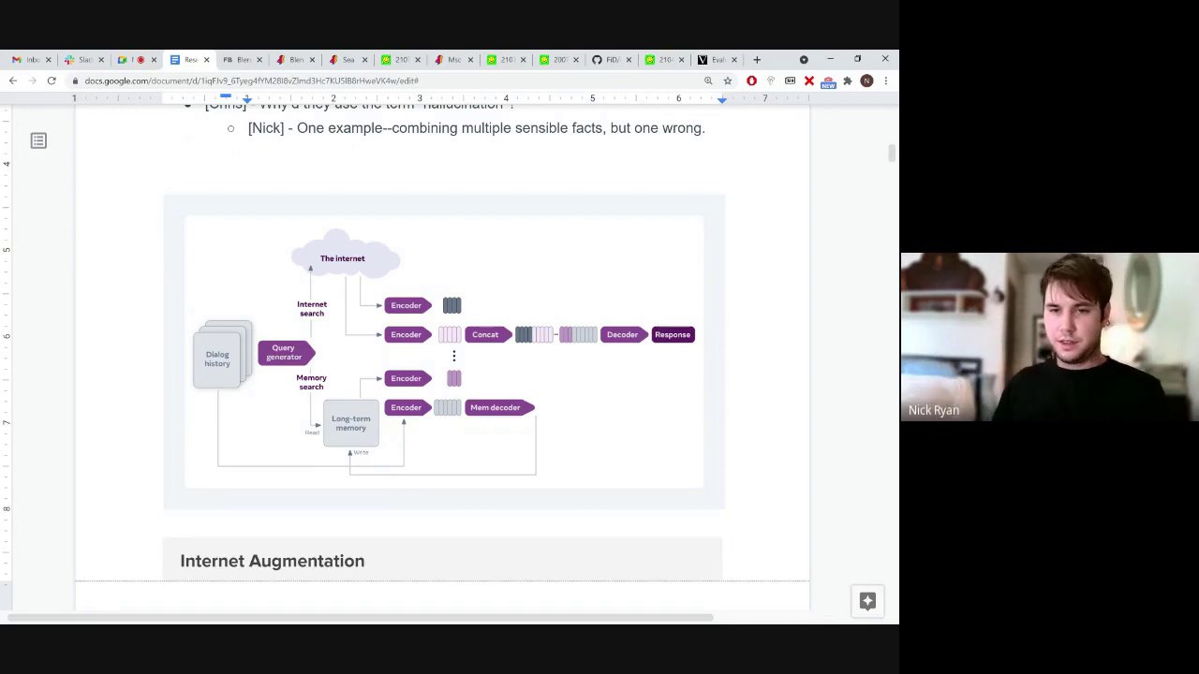
scroll(442, 358, "up", 1)
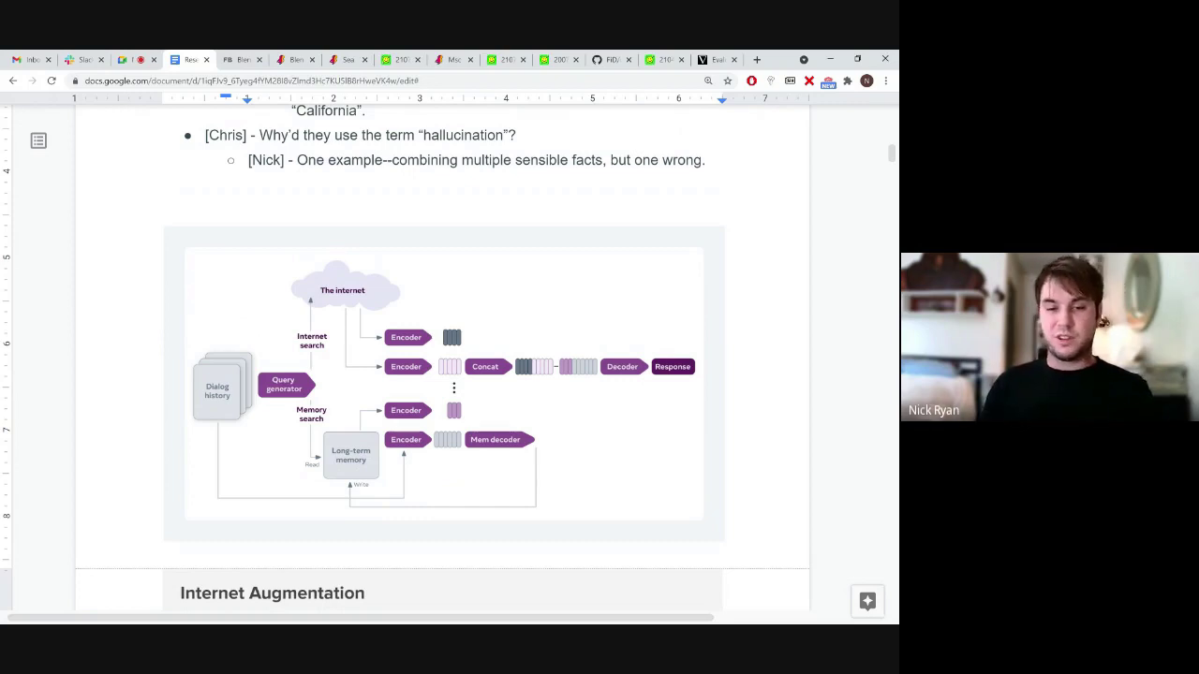
scroll(440, 356, "up", 1)
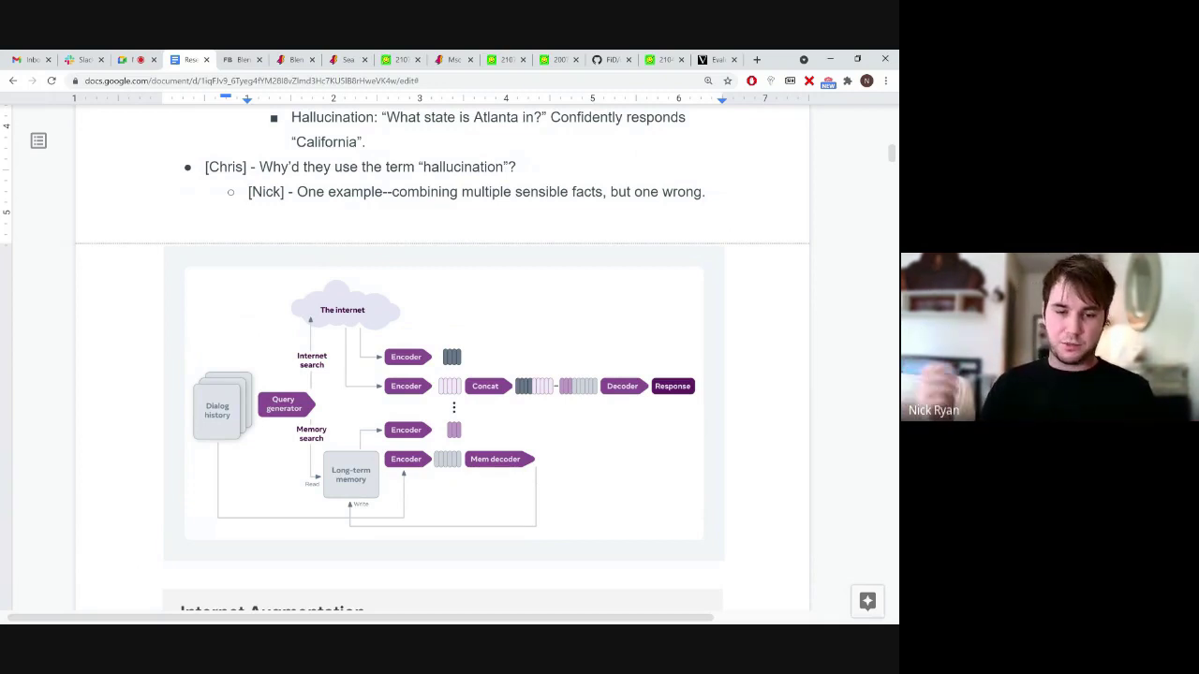
scroll(359, 393, "up", 1)
scroll(468, 460, "down", 1)
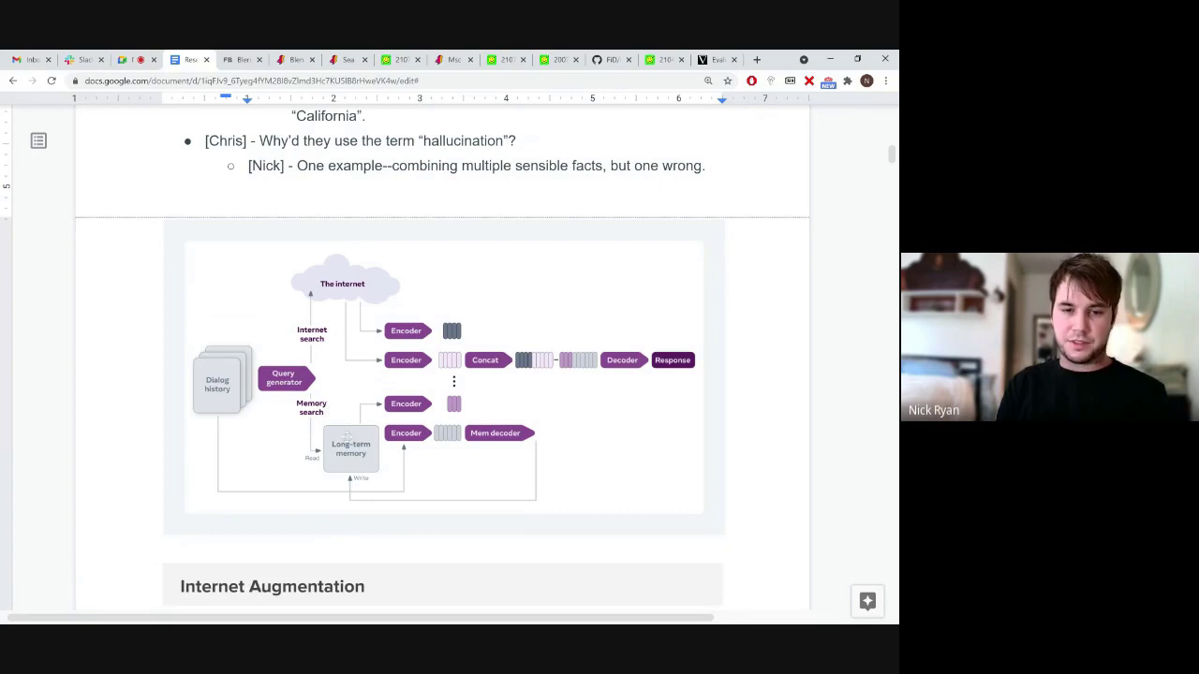
scroll(347, 436, "up", 1)
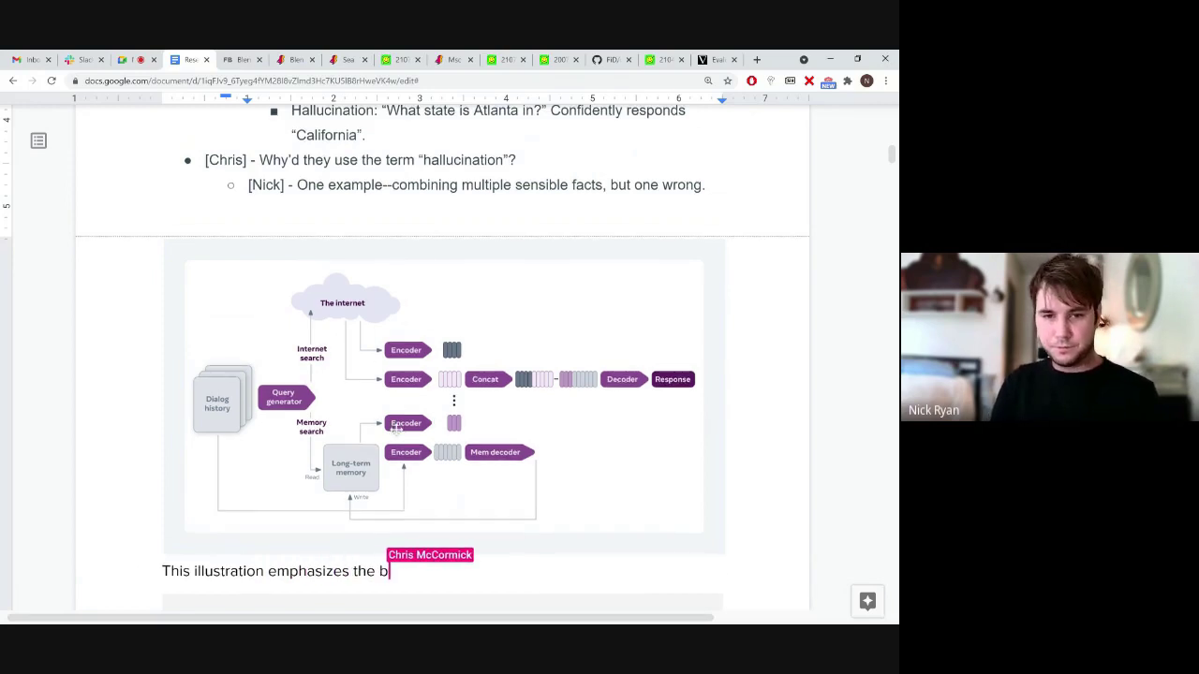
- Scroll down from the diagram caption toward the Internet Augmentation section
scroll(395, 427, "down", 3)
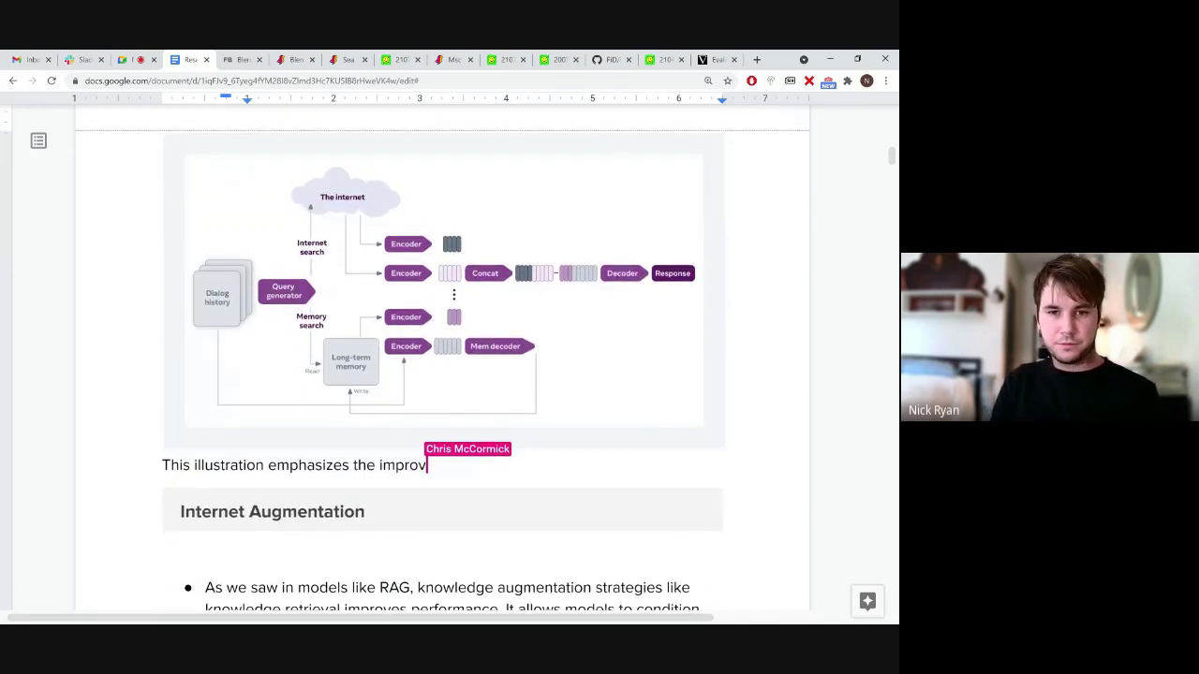
scroll(440, 375, "down", 7)
scroll(440, 375, "down", 4)
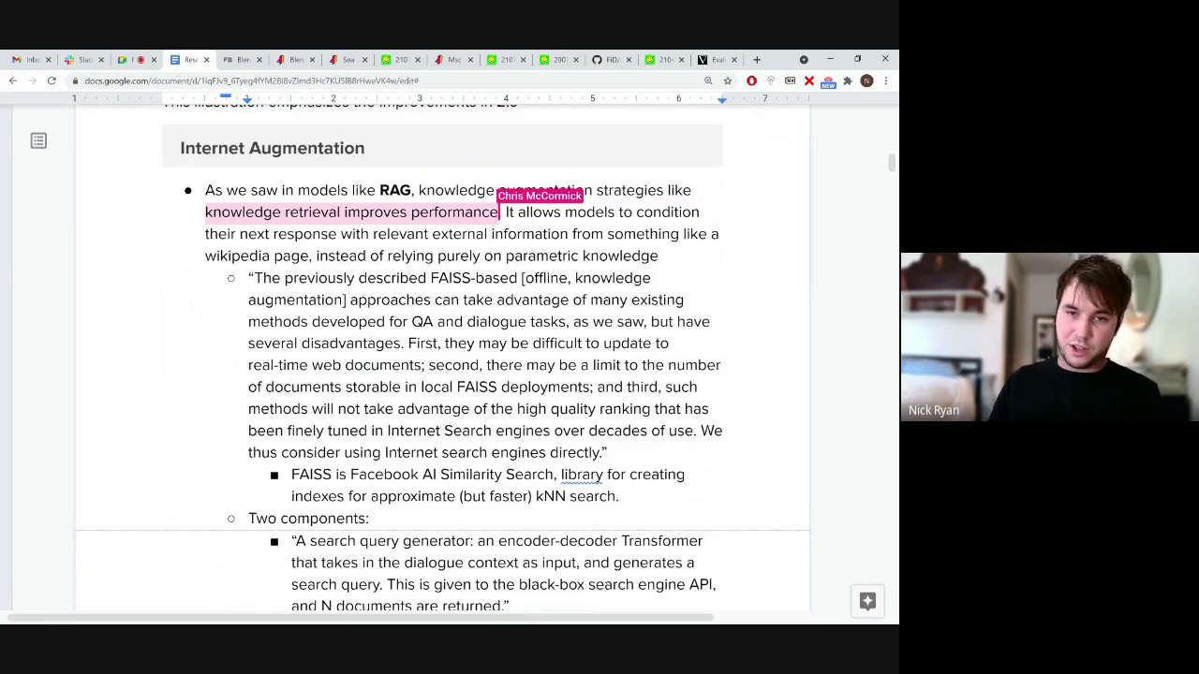
- Scroll down through the notes to the FAISS quote and the Two components section
scroll(442, 358, "down", 1)
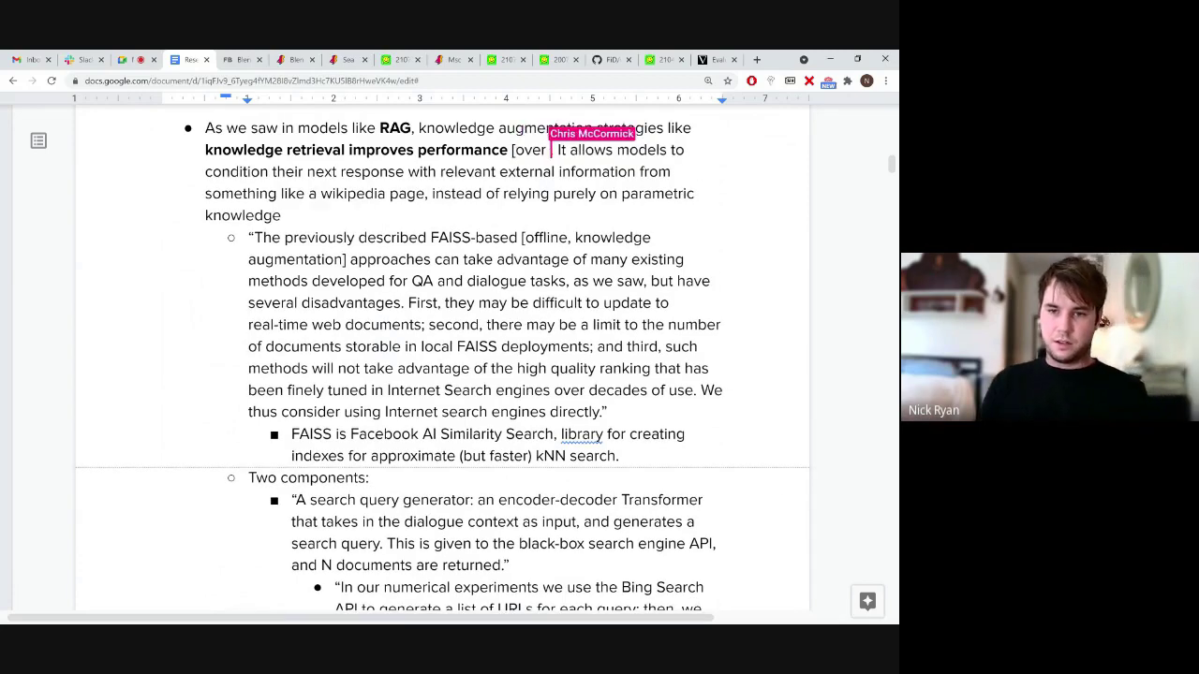
scroll(442, 360, "down", 1)
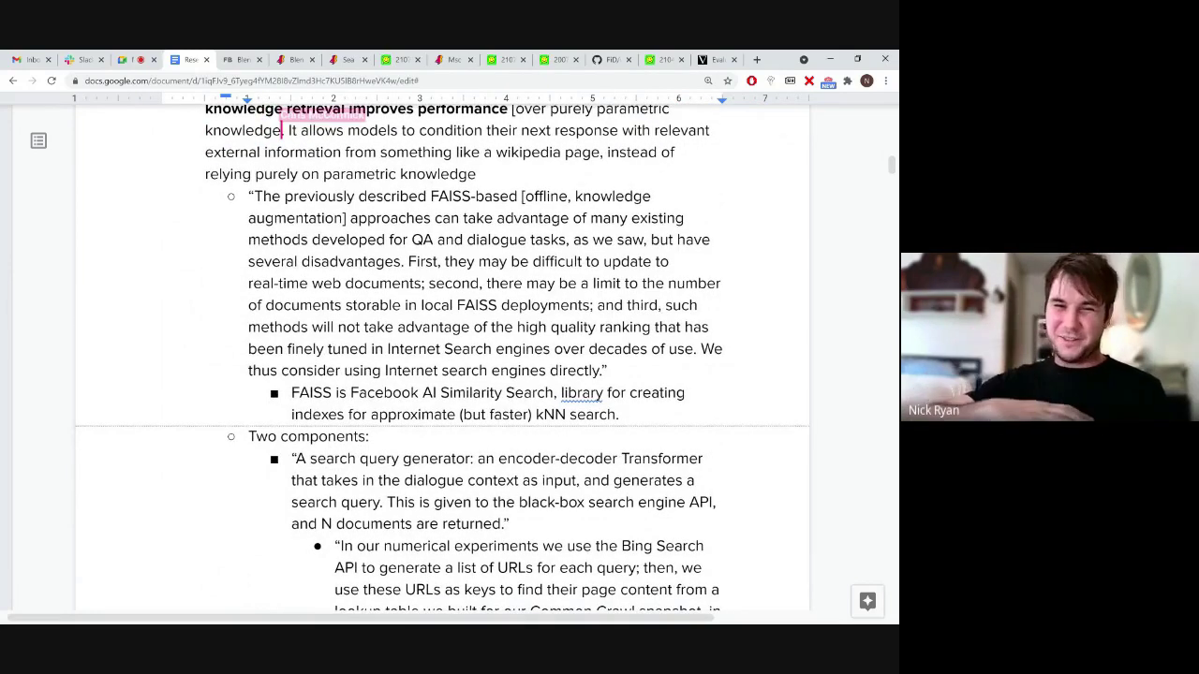
scroll(442, 359, "down", 2)
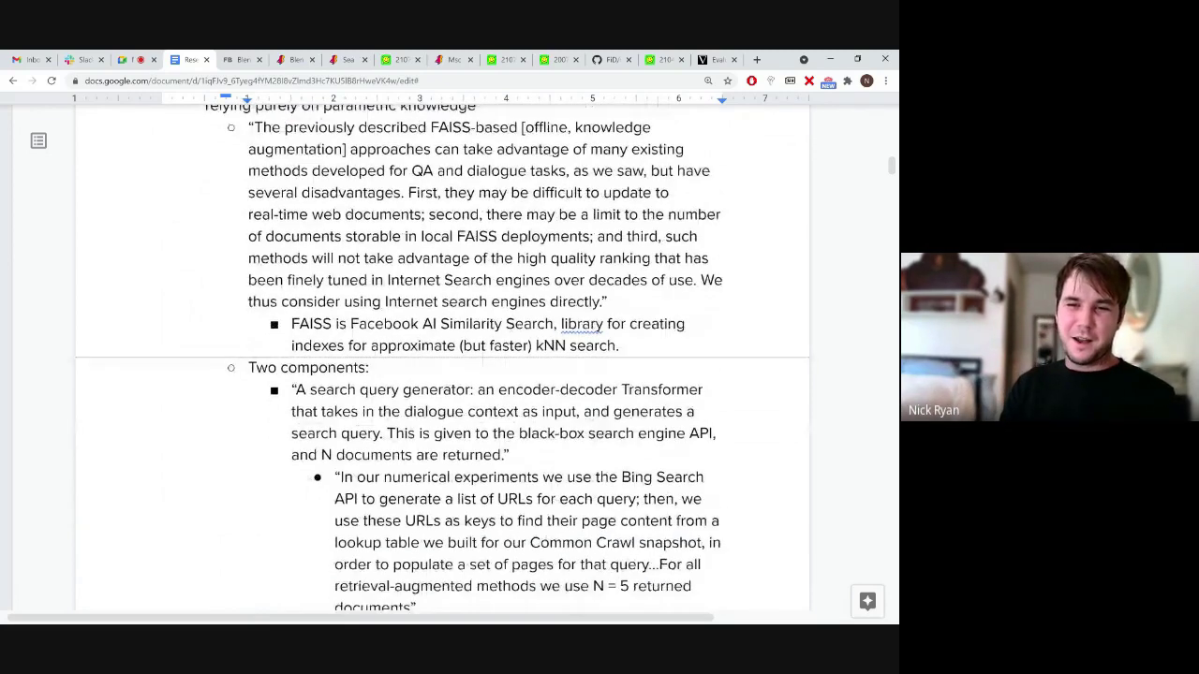
scroll(442, 359, "down", 1)
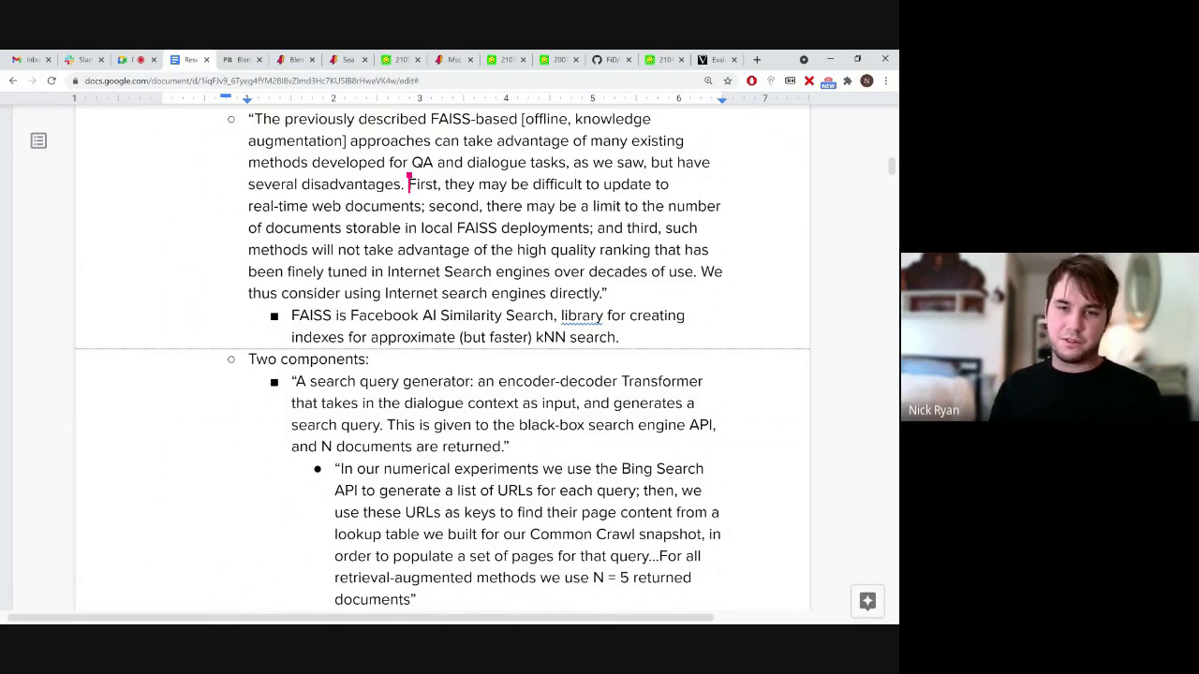
- Delete the FAISS library explanation text, leaving that bullet empty
scroll(498, 358, "down", 1)
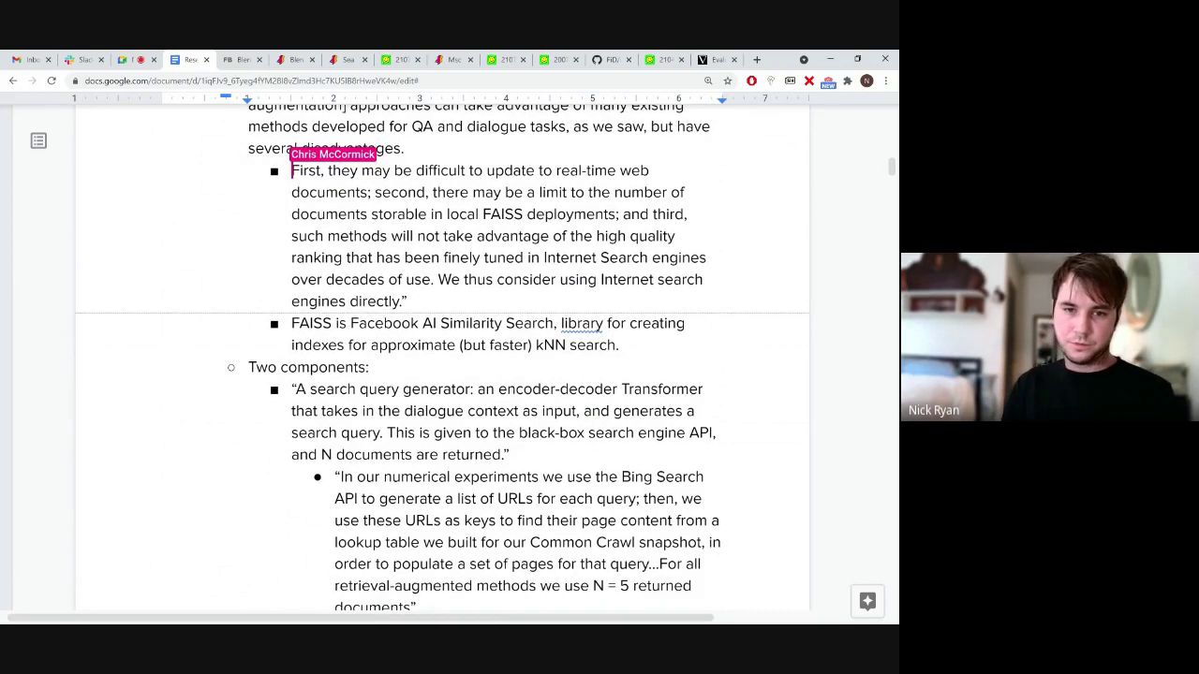
scroll(440, 359, "down", 5)
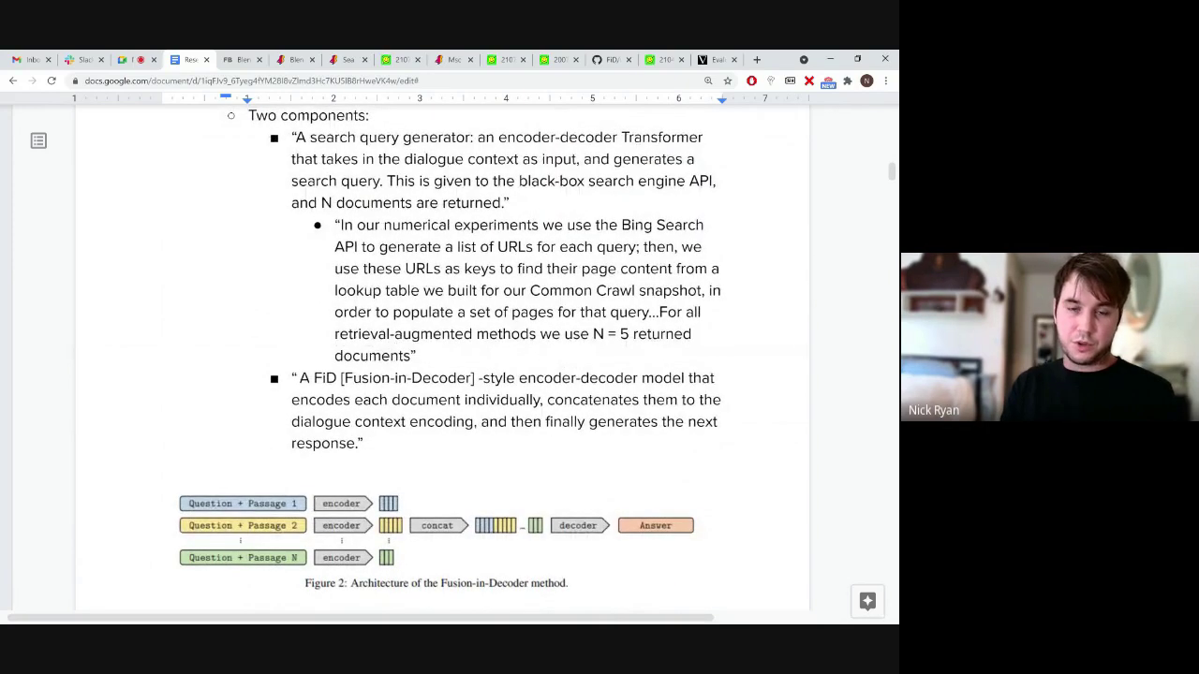
scroll(450, 359, "up", 1)
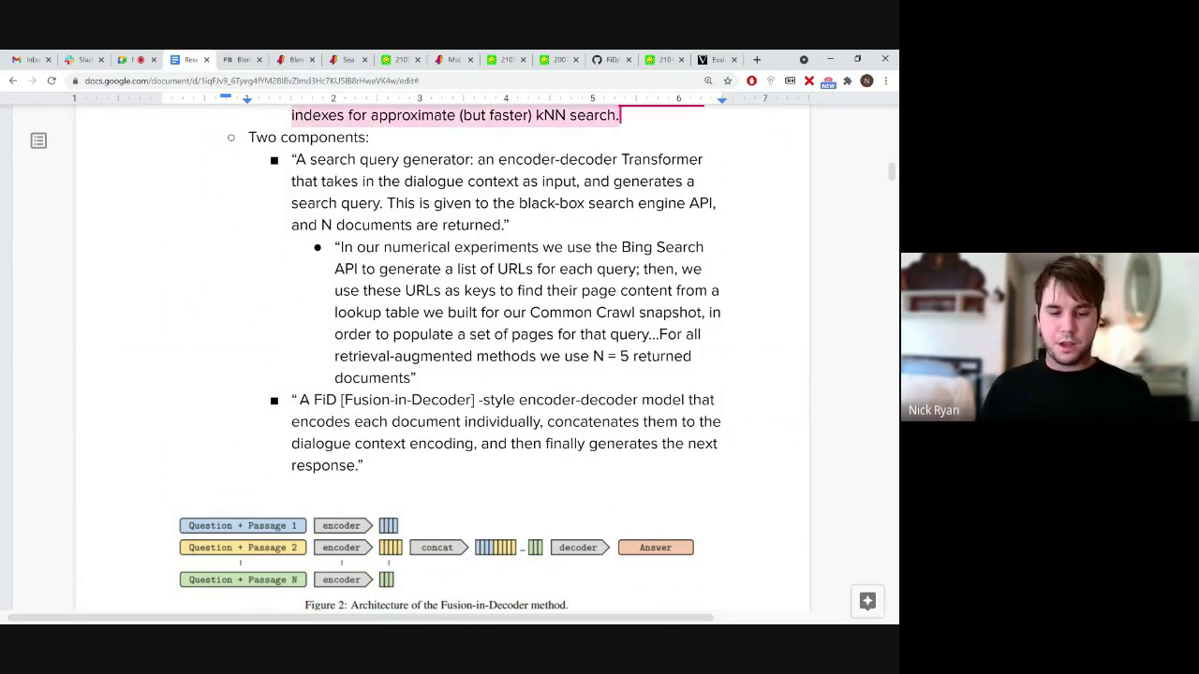
key("BackSpace")
key("Return")
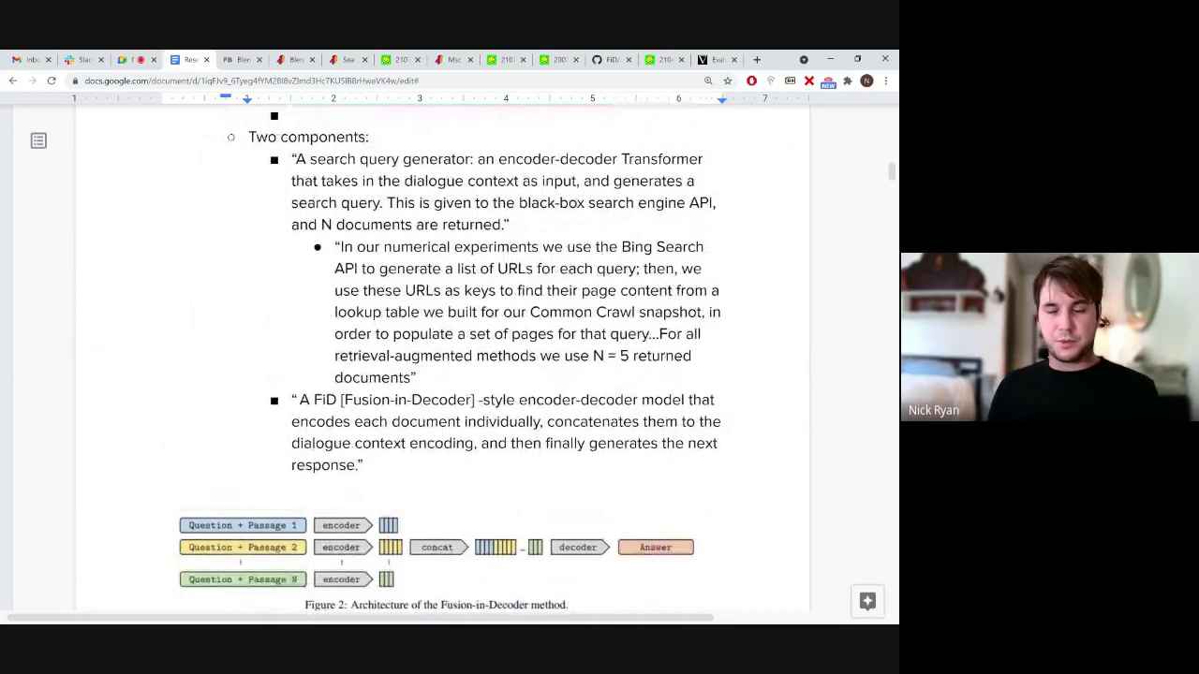
scroll(450, 361, "up", 1)
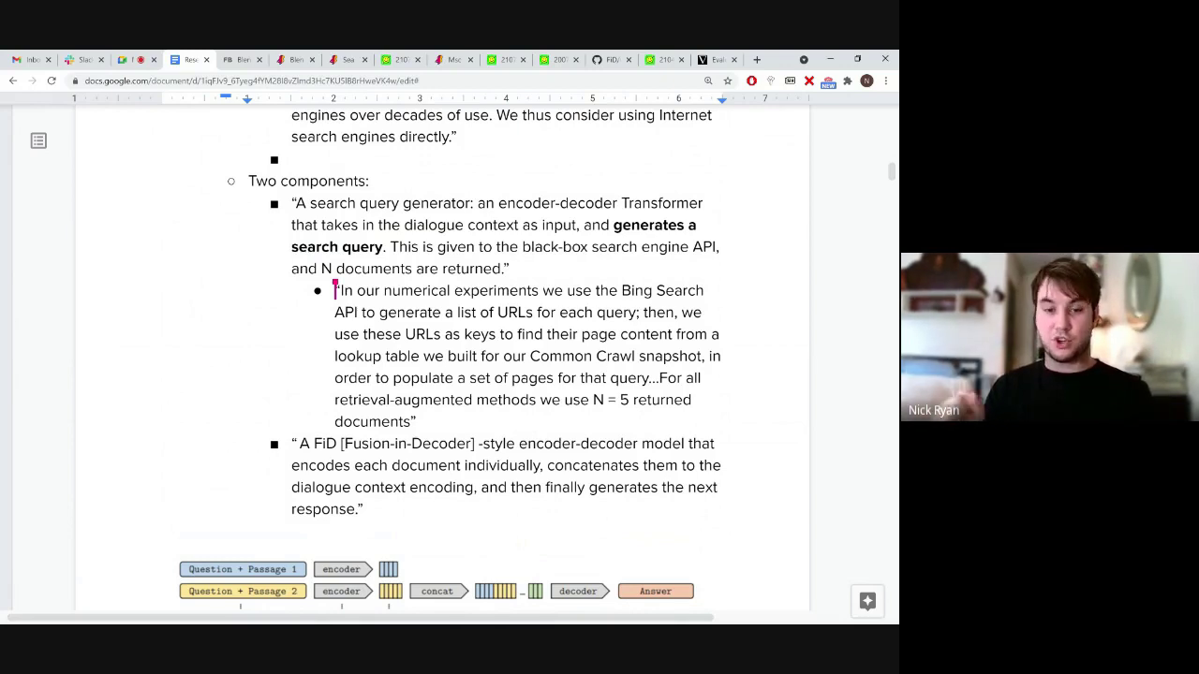
scroll(450, 359, "down", 1)
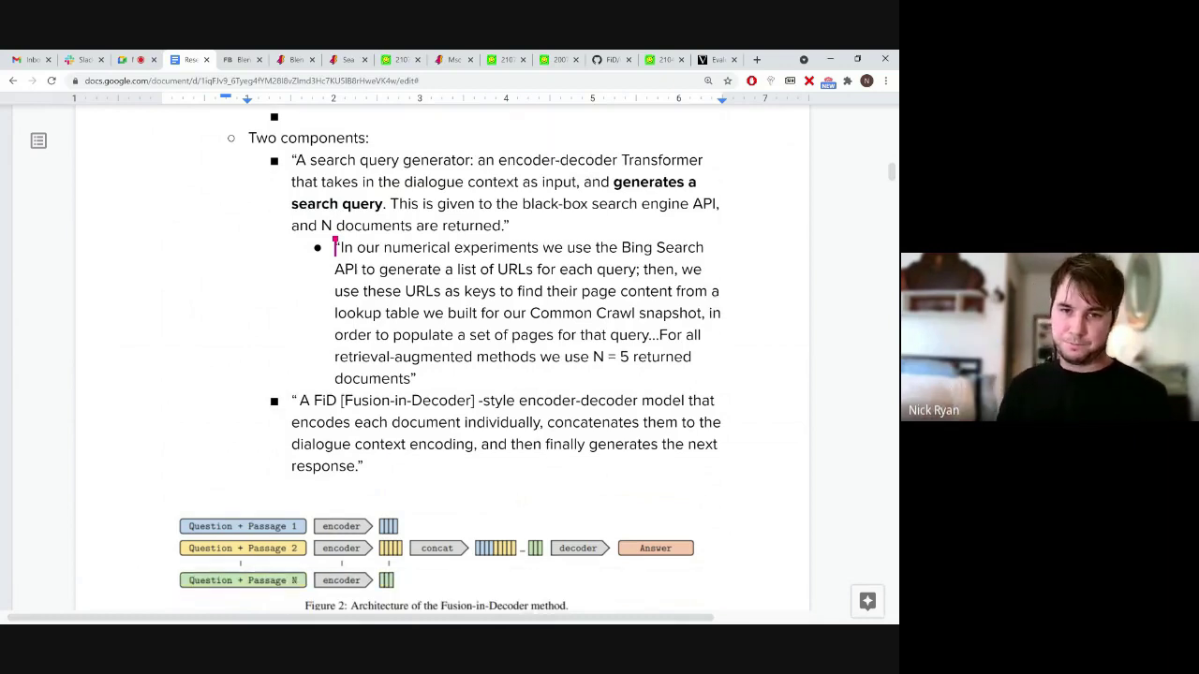
scroll(442, 359, "down", 2)
scroll(442, 359, "down", 4)
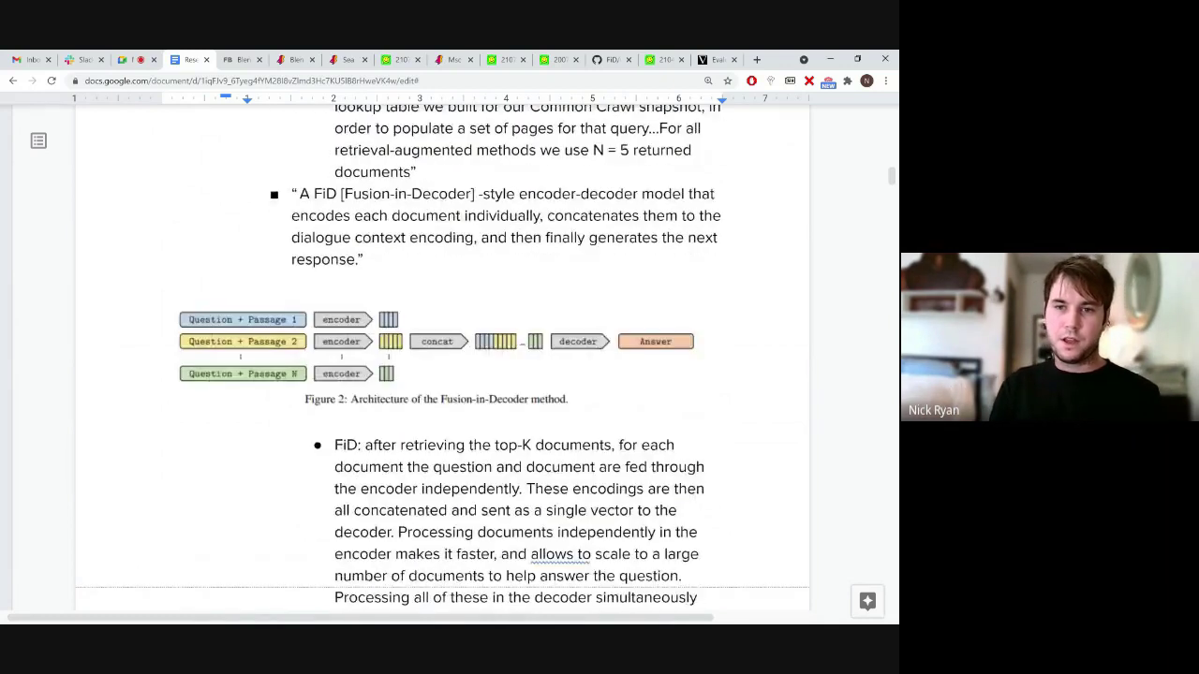
scroll(442, 360, "down", 1)
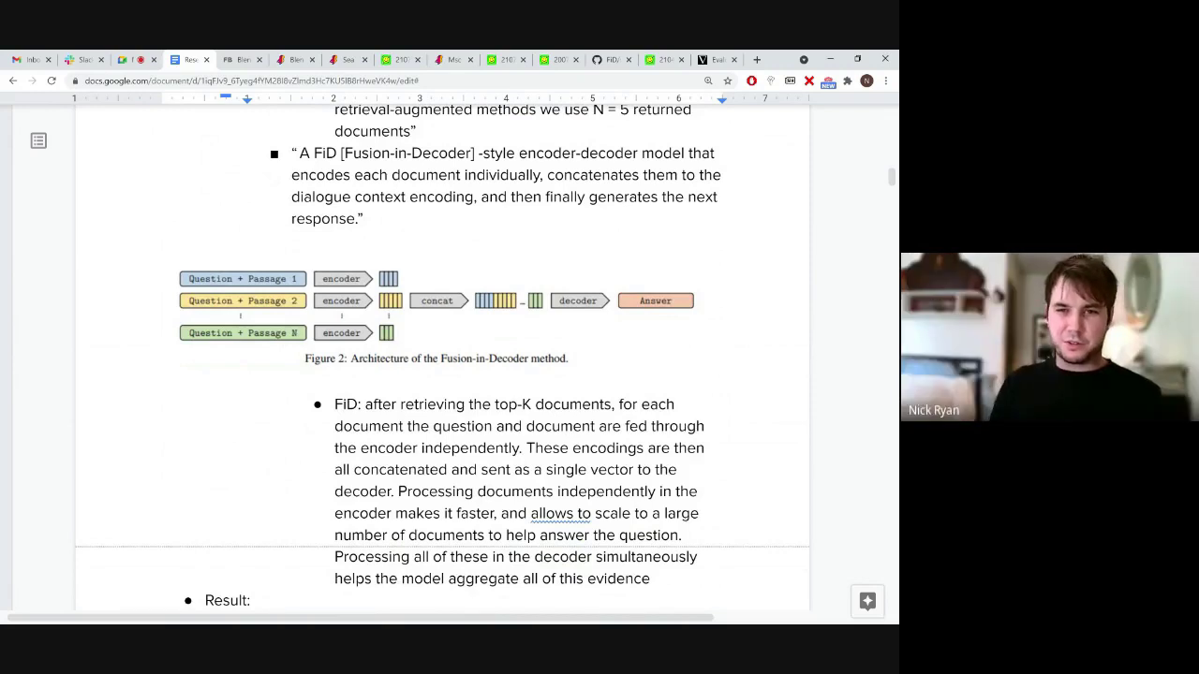
scroll(442, 359, "down", 1)
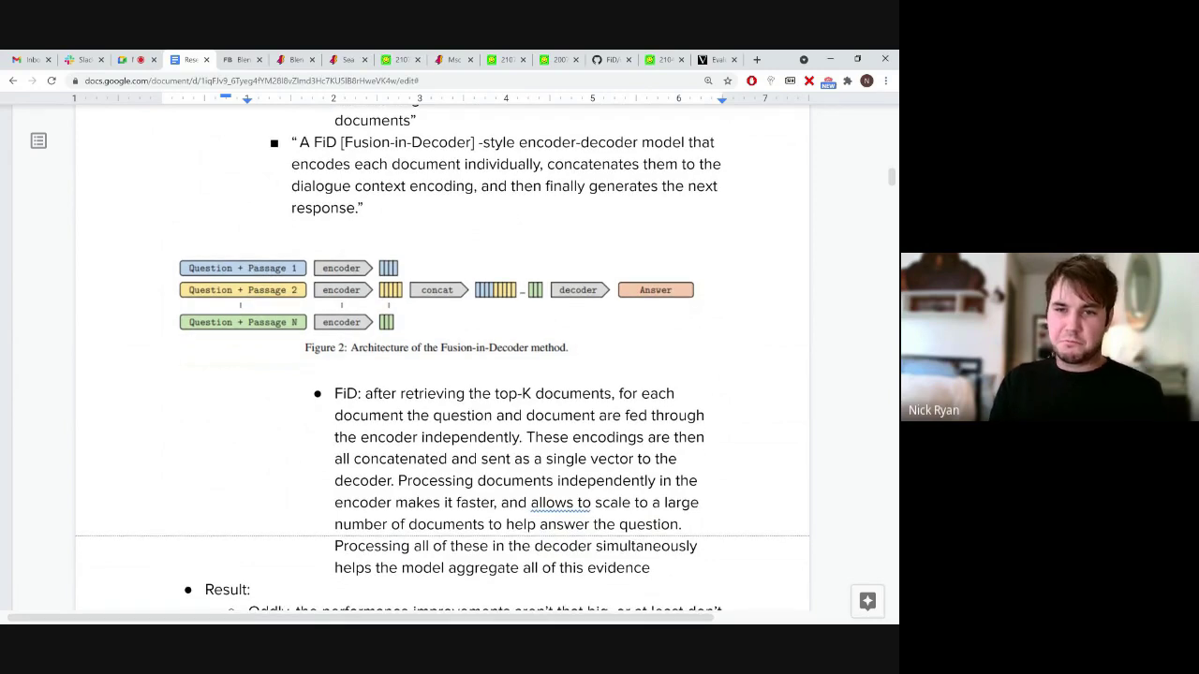
scroll(442, 359, "down", 1)
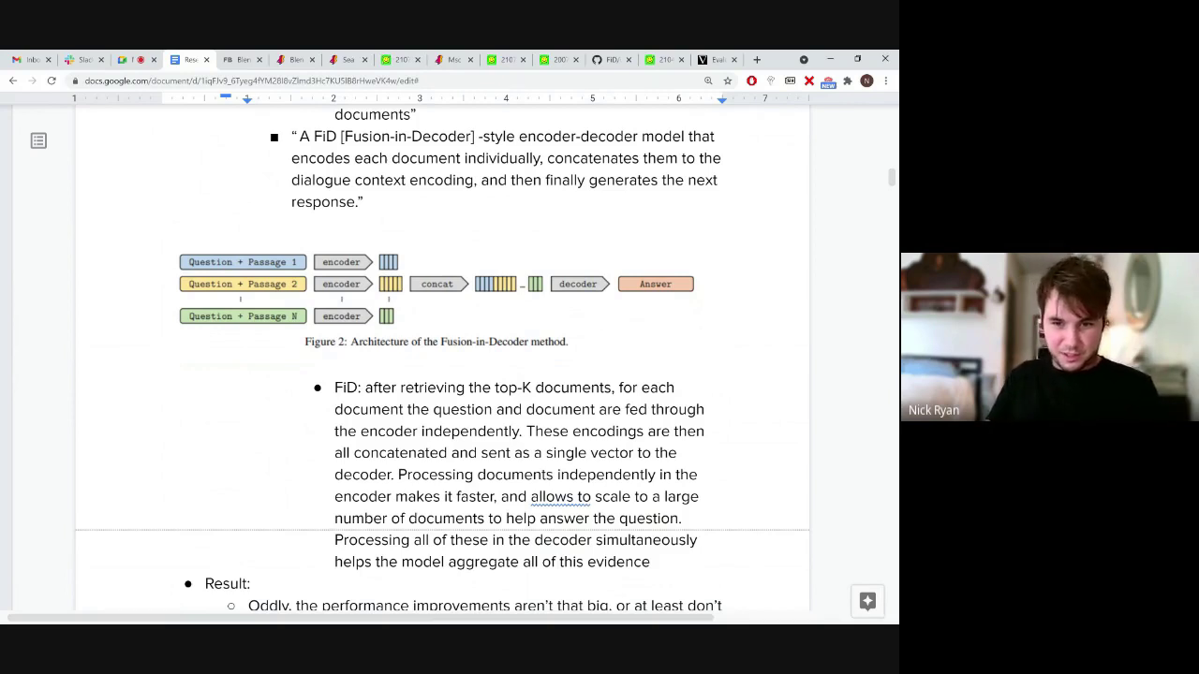
scroll(443, 361, "down", 3)
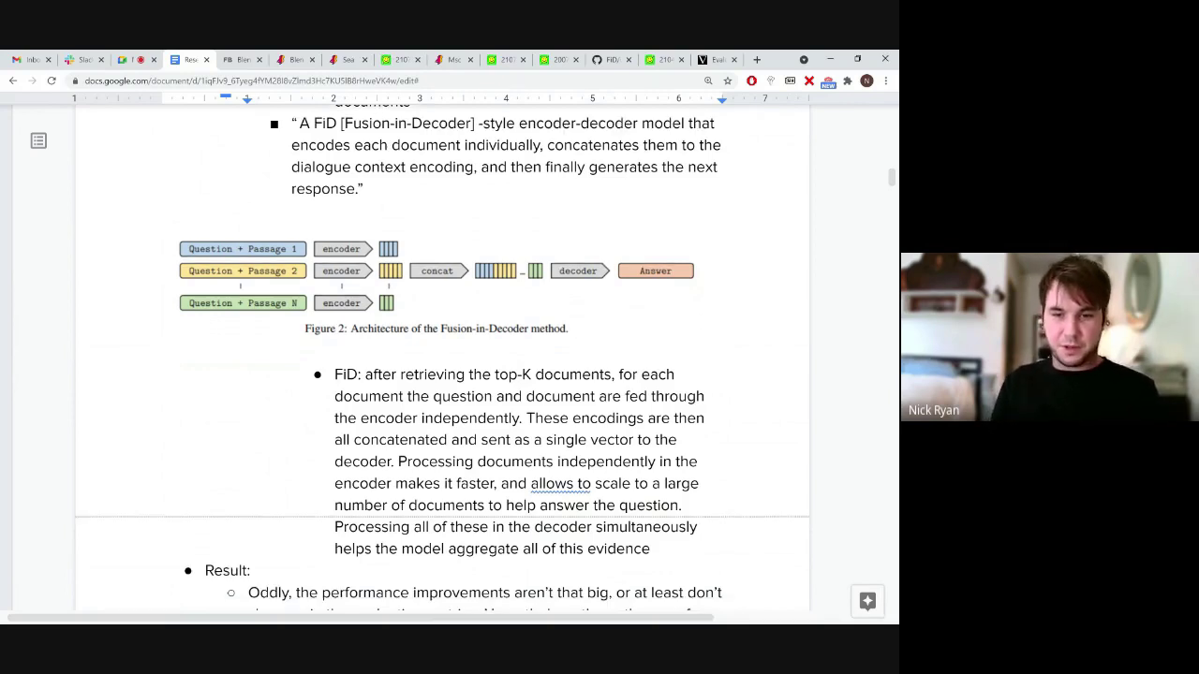
scroll(442, 361, "down", 5)
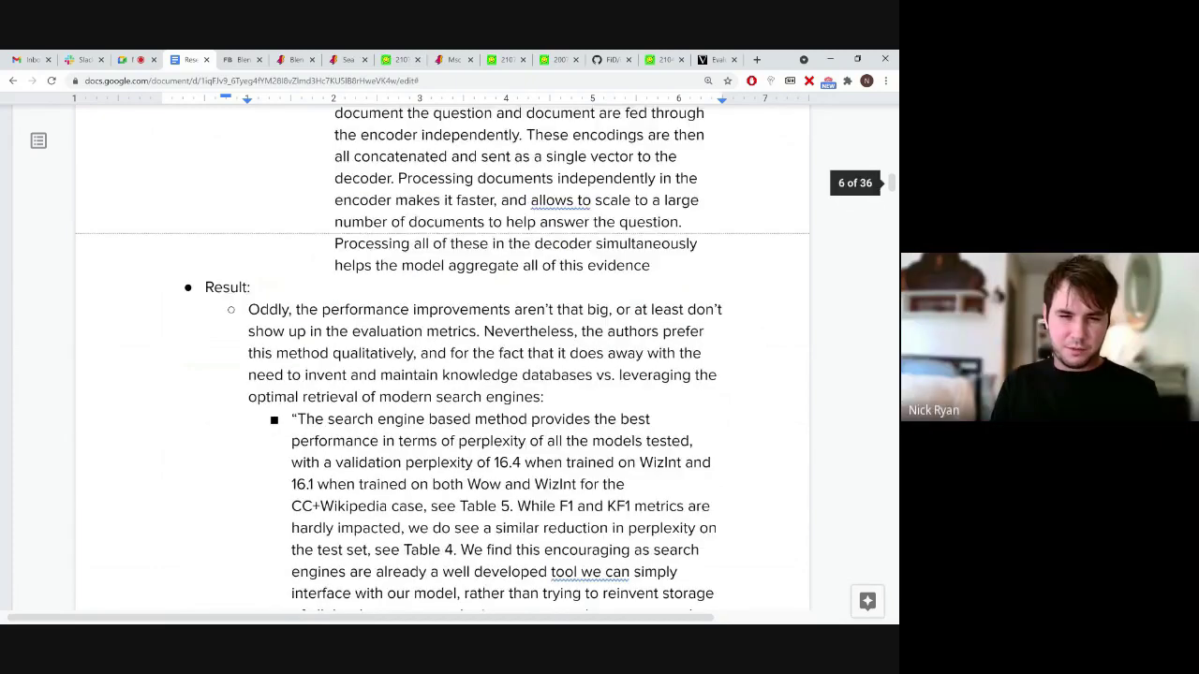
scroll(442, 361, "down", 3)
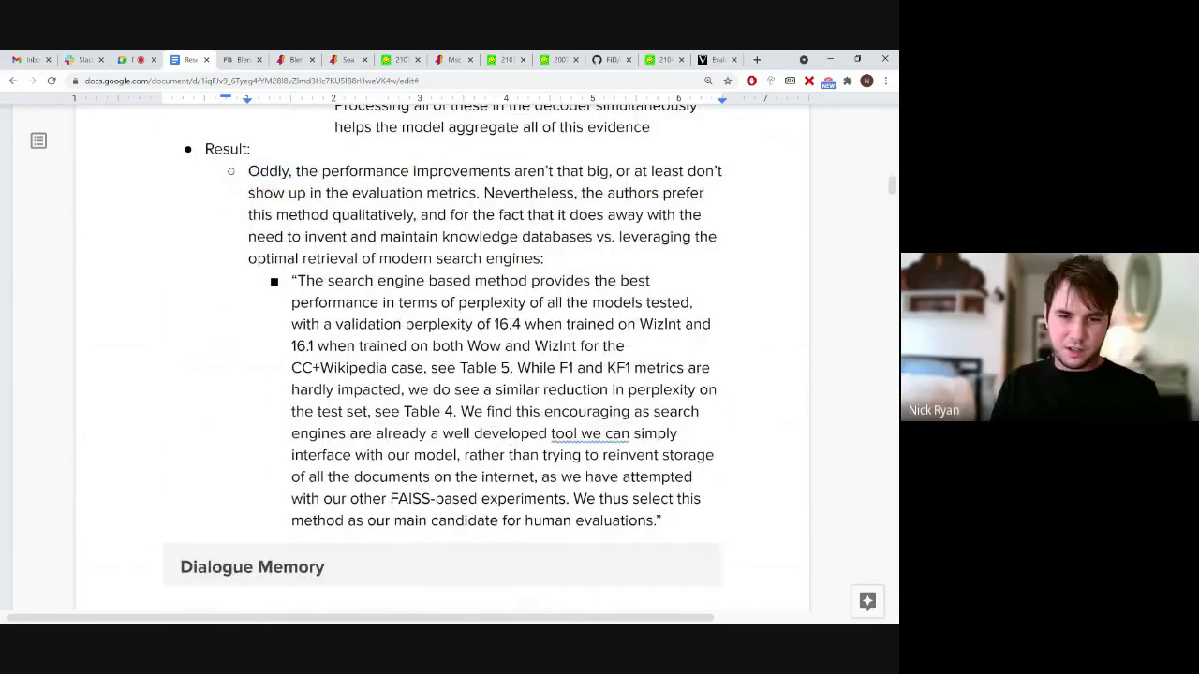
scroll(443, 361, "down", 5)
scroll(442, 360, "up", 5)
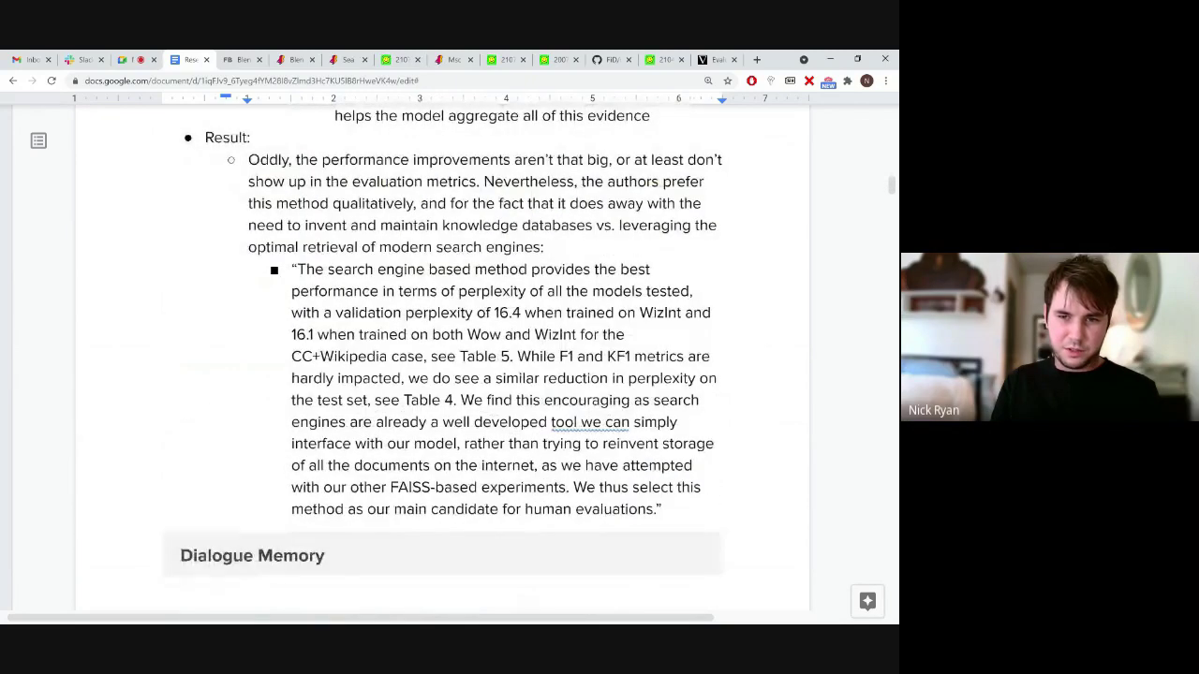
scroll(442, 361, "up", 5)
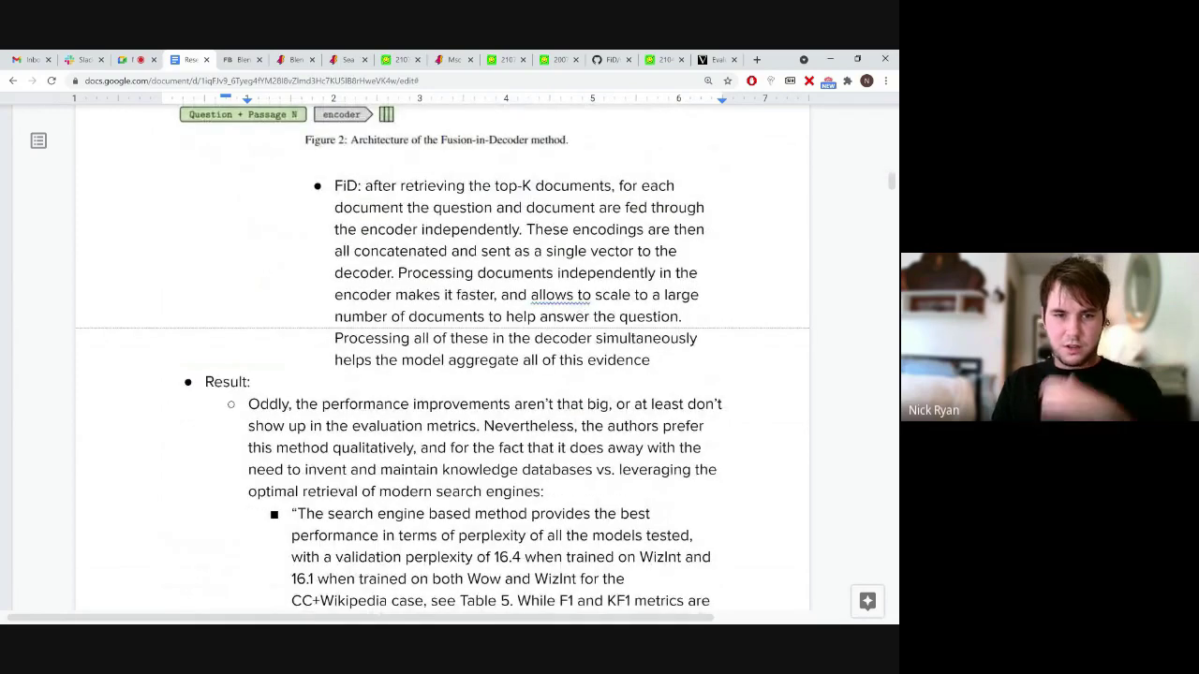
scroll(442, 361, "up", 10)
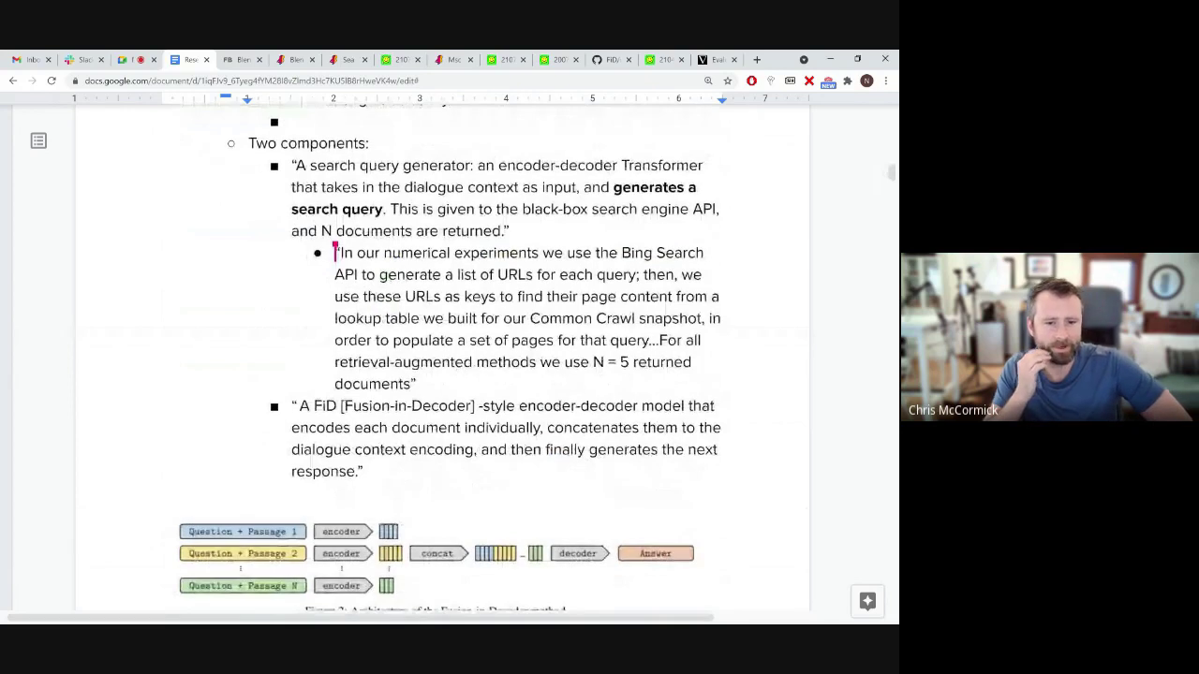
- Select the quoted passage about numerical experiments using the Bing Search API
left_click_drag(383, 253, 440, 275)
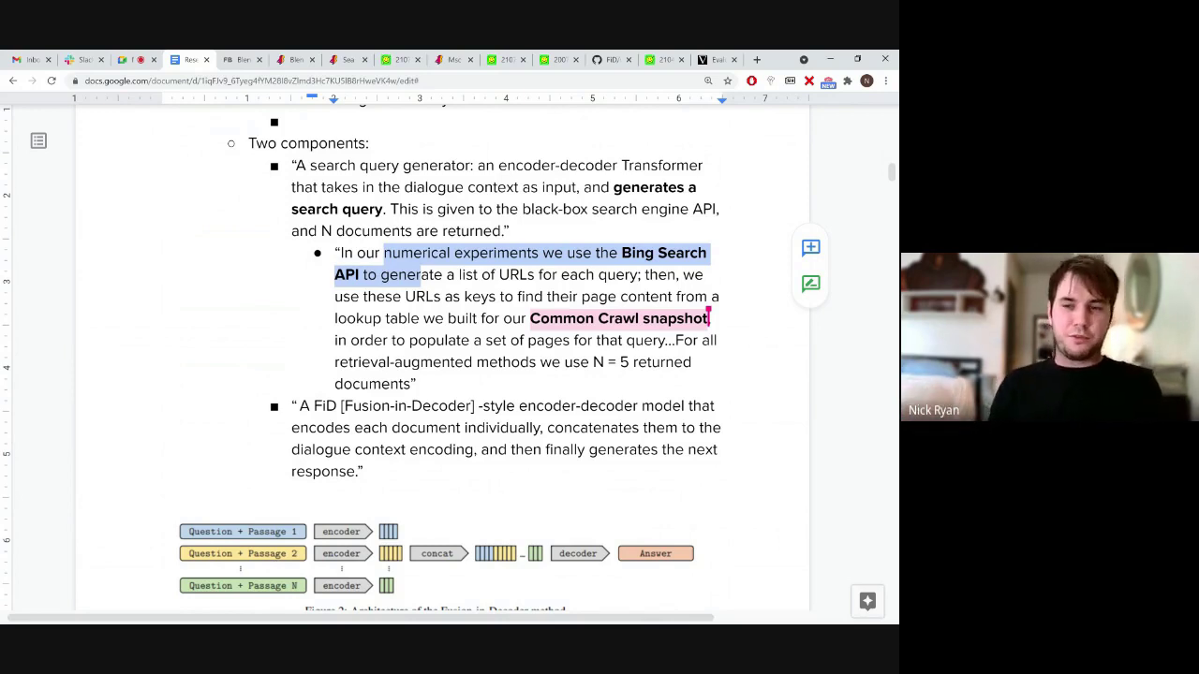
scroll(450, 356, "down", 1)
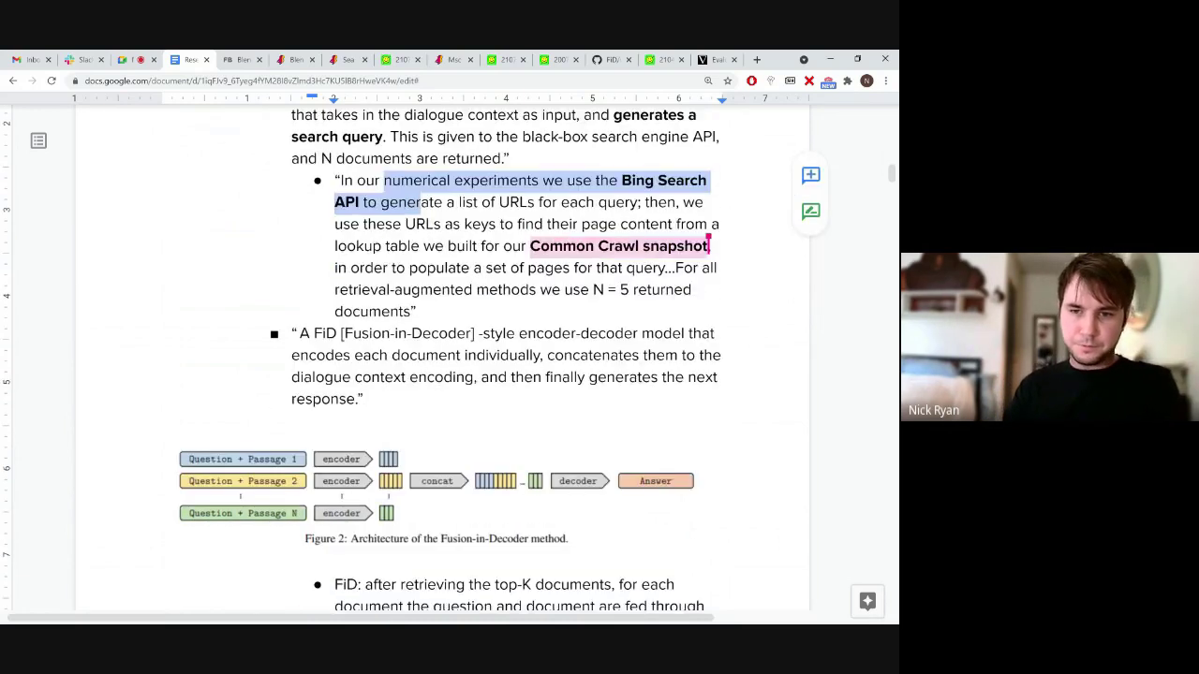
scroll(449, 356, "down", 1)
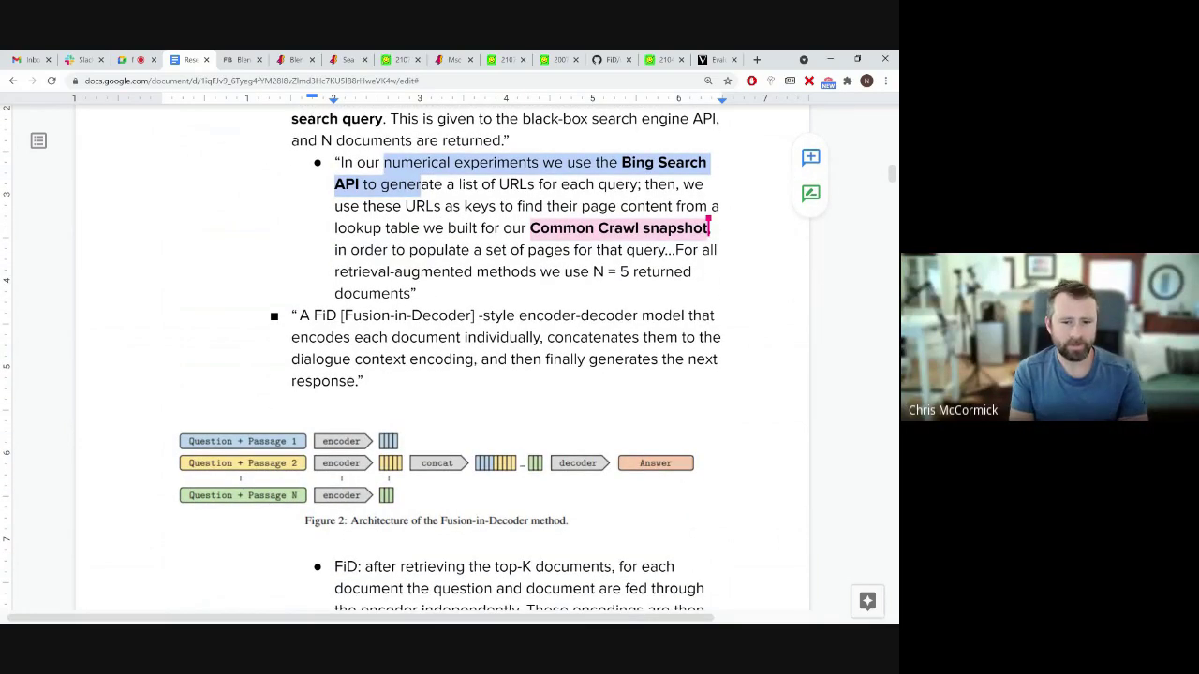
scroll(450, 356, "down", 1)
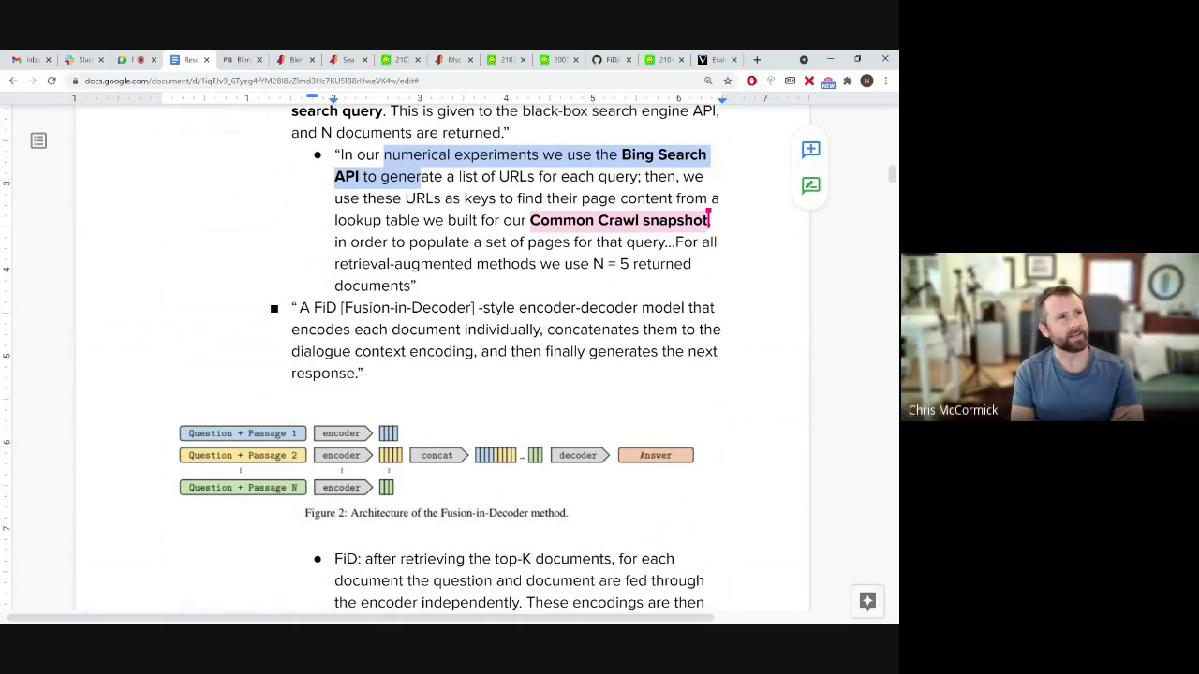
- Scroll up to the Bing Search quote containing N = 5 documents
scroll(415, 358, "up", 1)
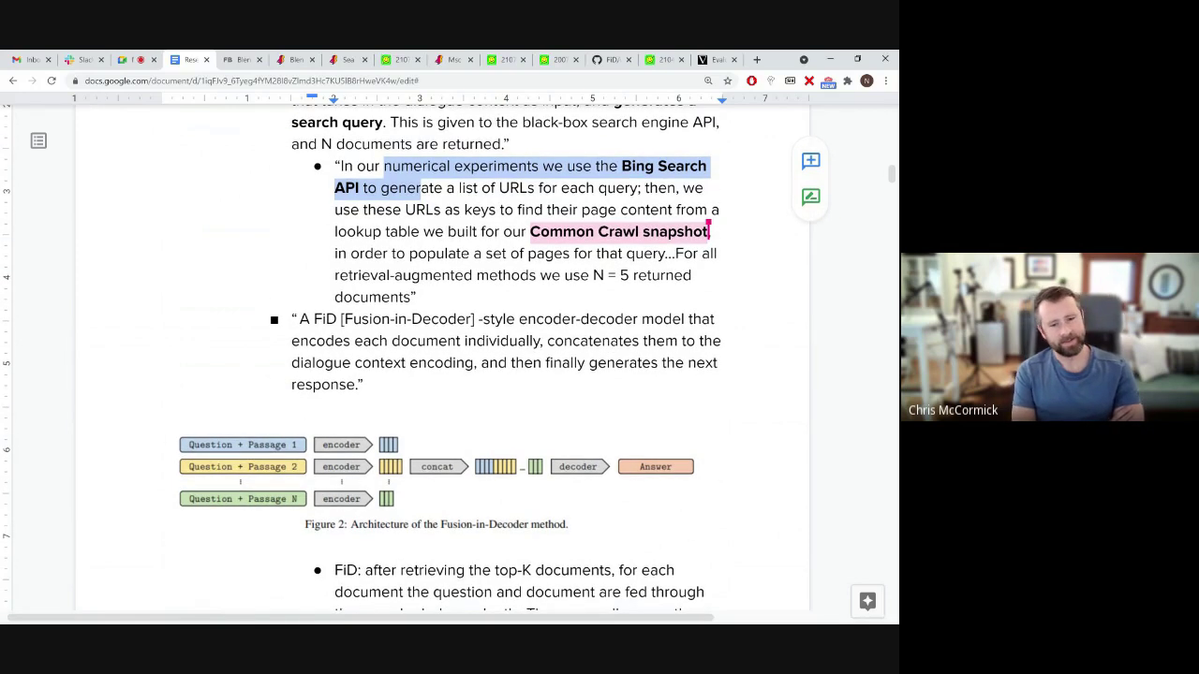
scroll(415, 358, "up", 1)
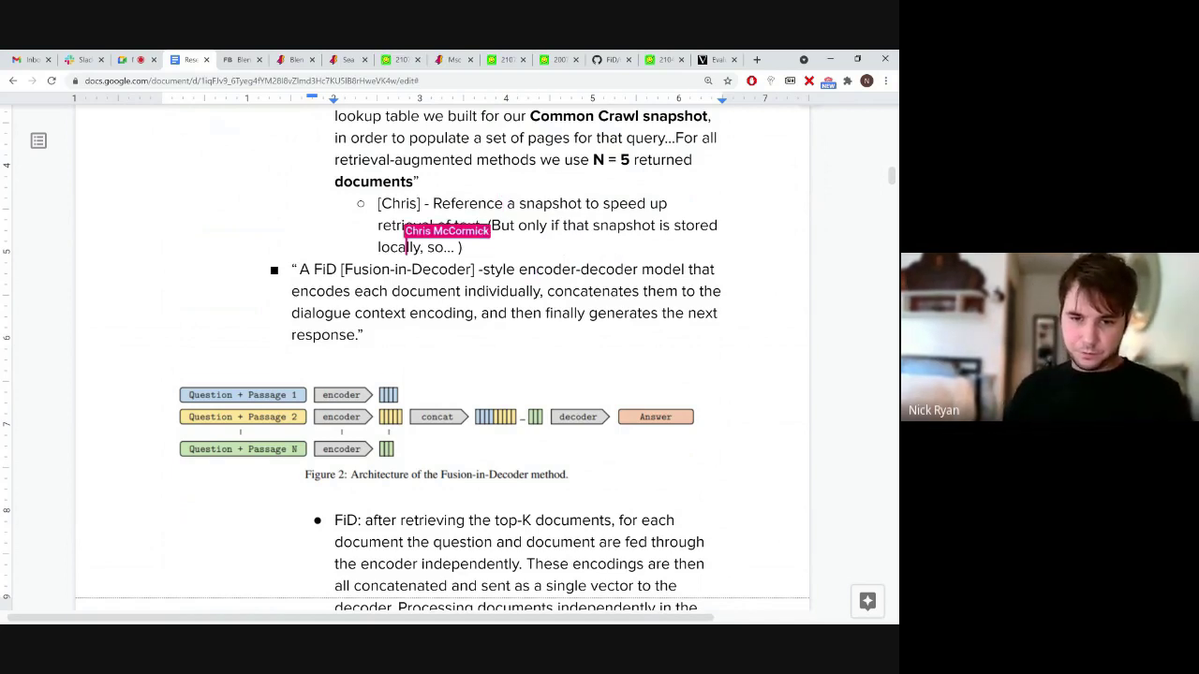
- Scroll down past the search-engine result quote to the Dialogue Memory heading
scroll(440, 356, "down", 1)
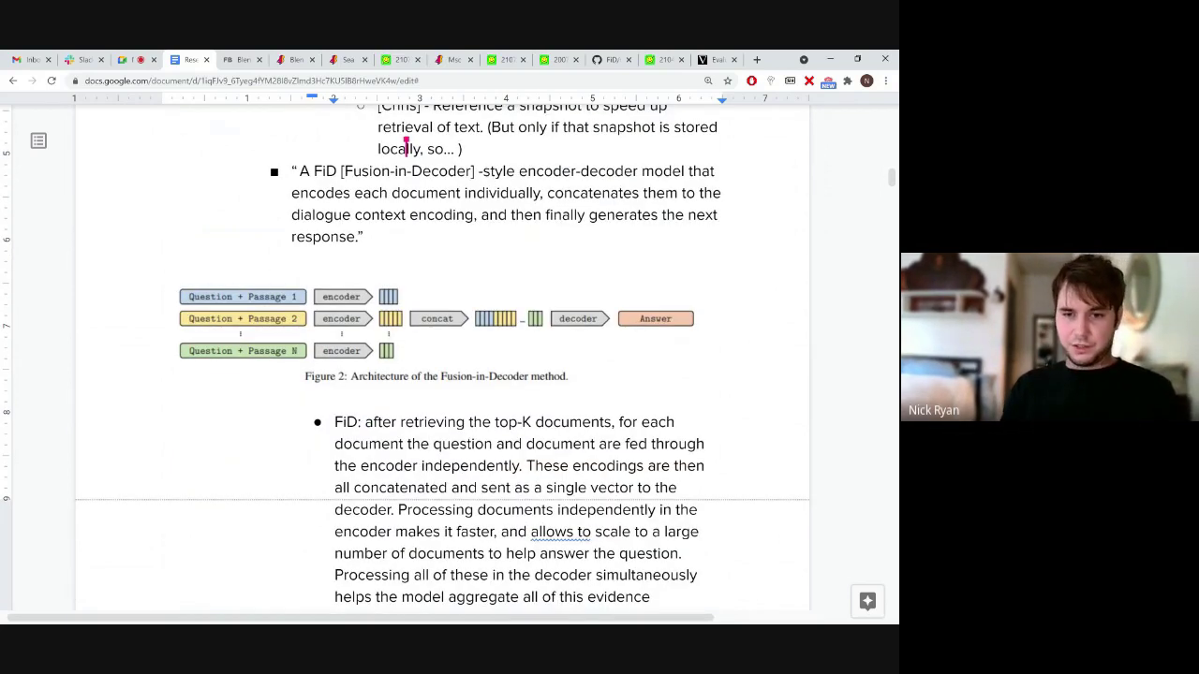
scroll(440, 356, "down", 1)
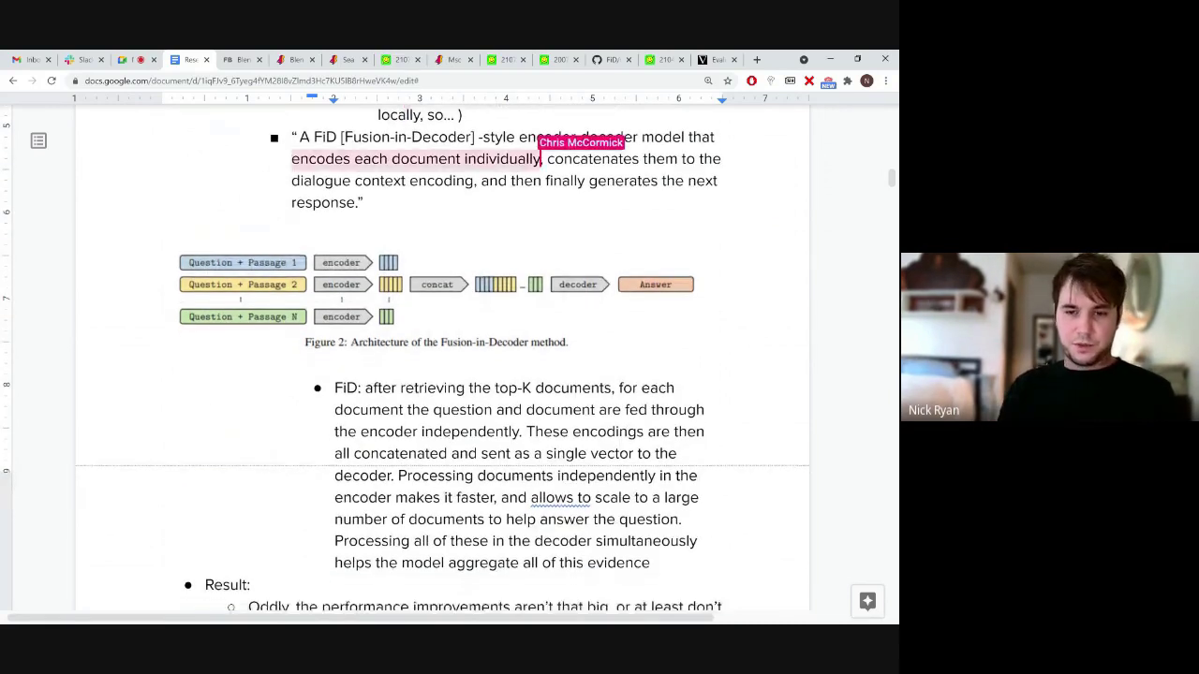
scroll(440, 356, "down", 1)
scroll(440, 356, "down", 3)
scroll(440, 356, "down", 4)
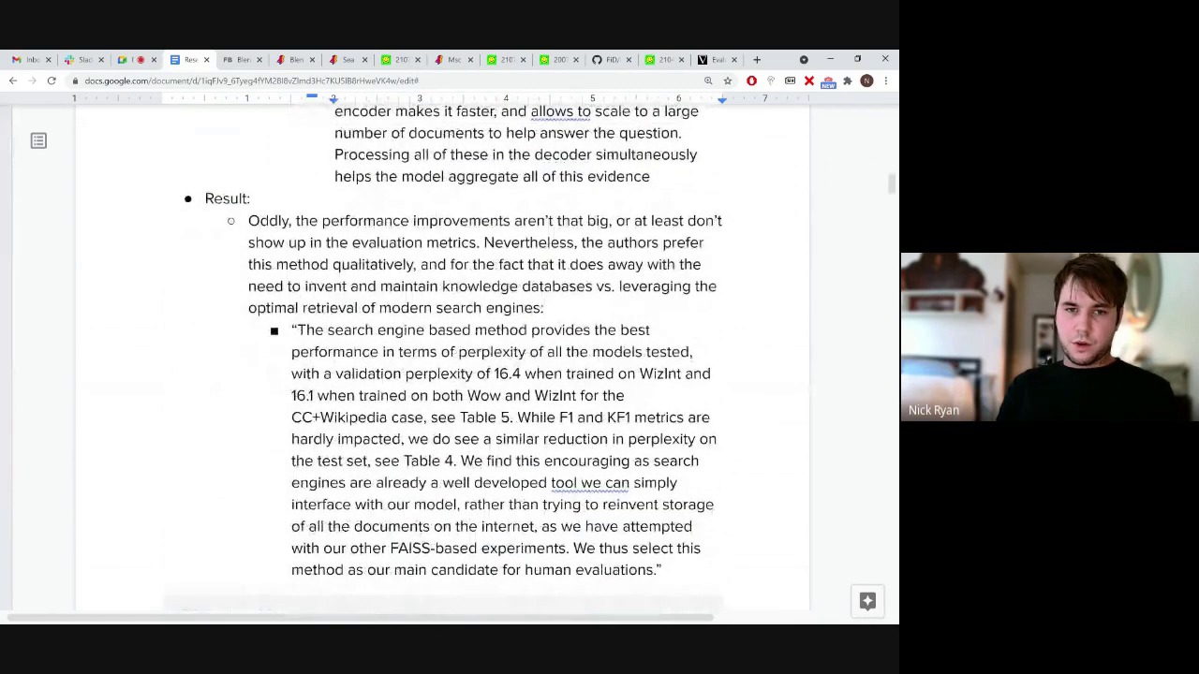
scroll(441, 356, "down", 1)
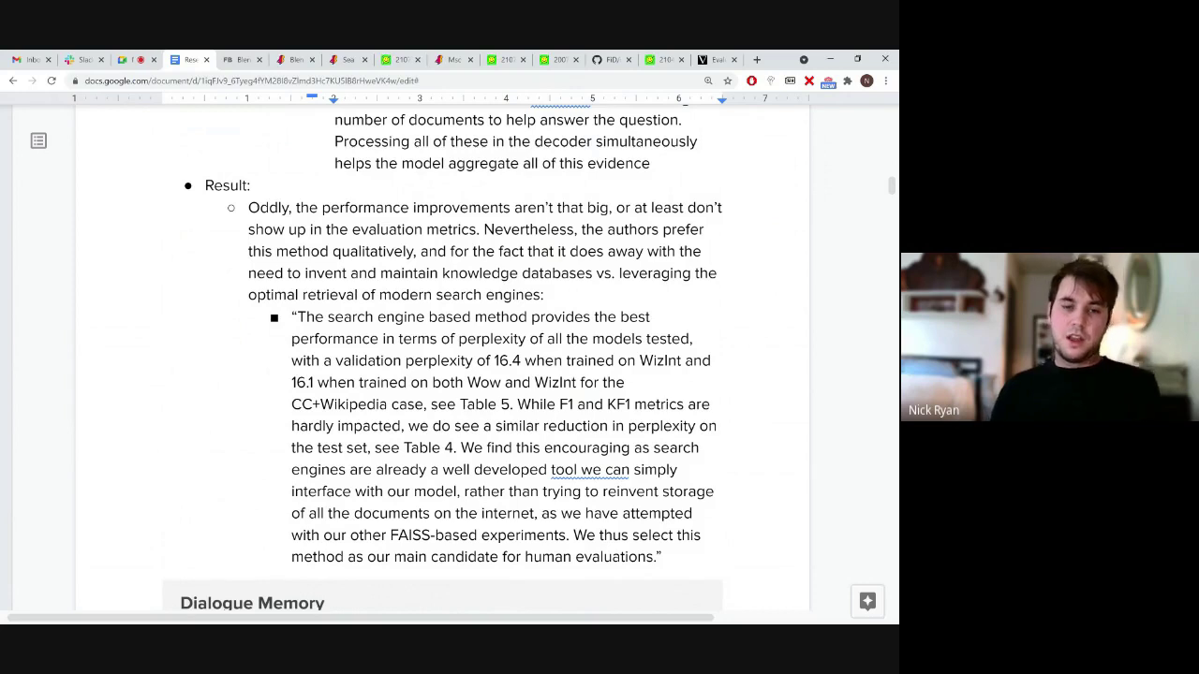
scroll(443, 359, "down", 1)
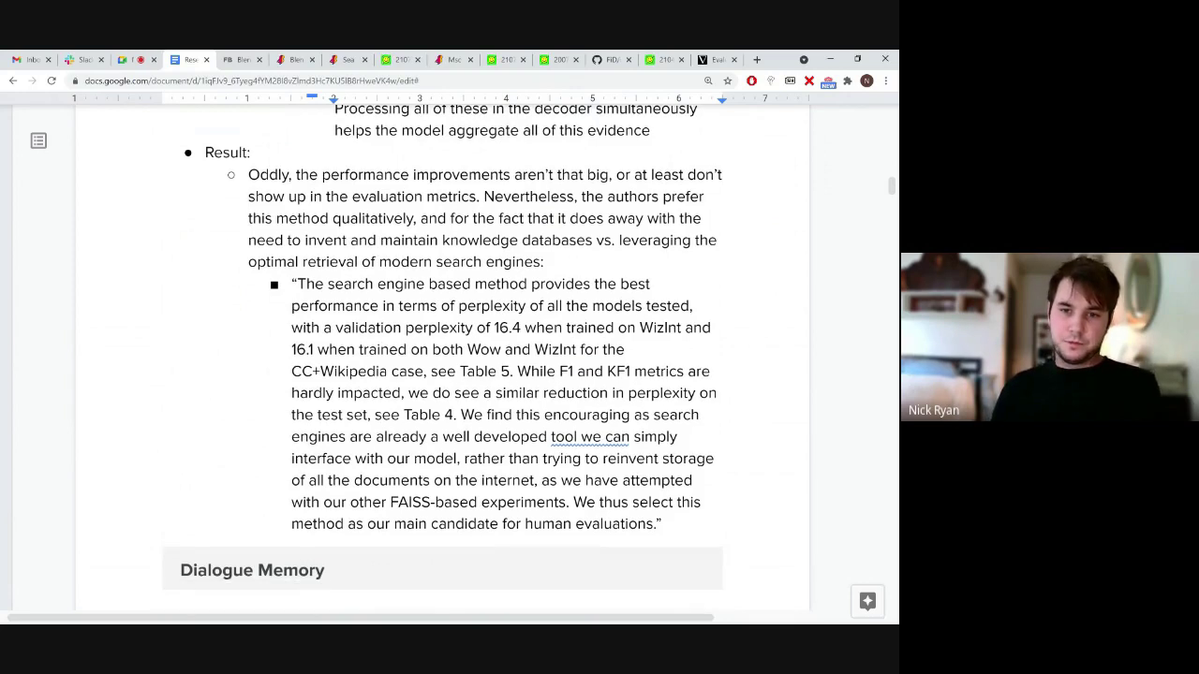
scroll(443, 359, "down", 1)
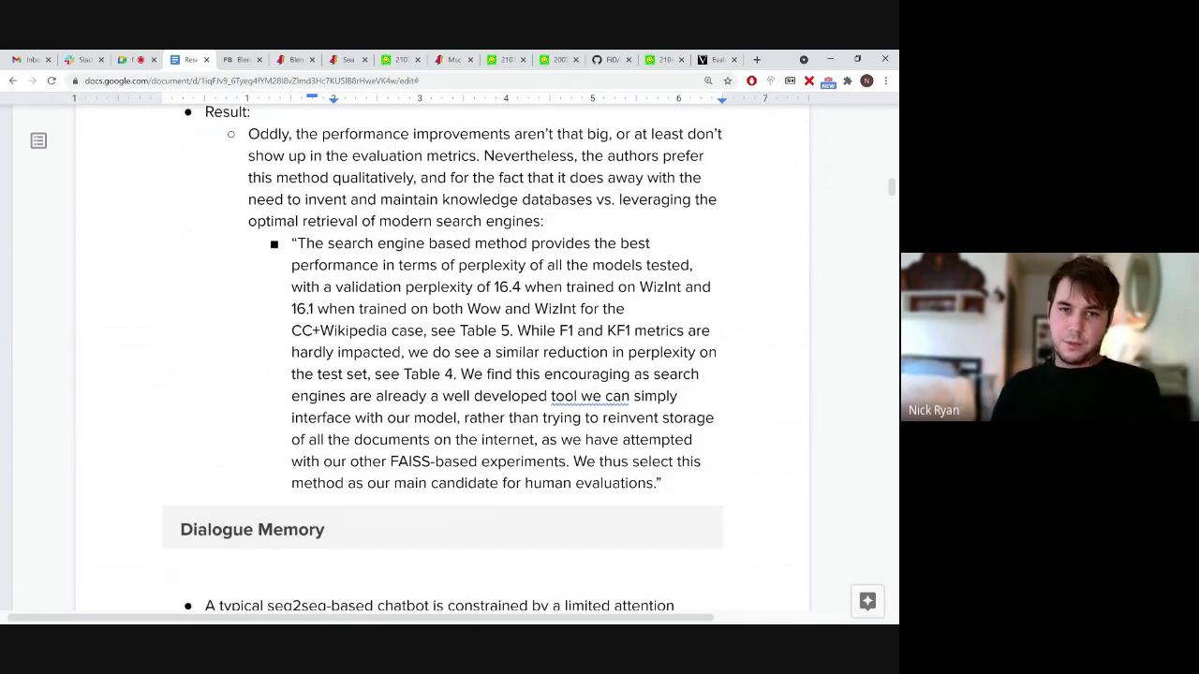
scroll(443, 359, "up", 1)
scroll(443, 358, "up", 1)
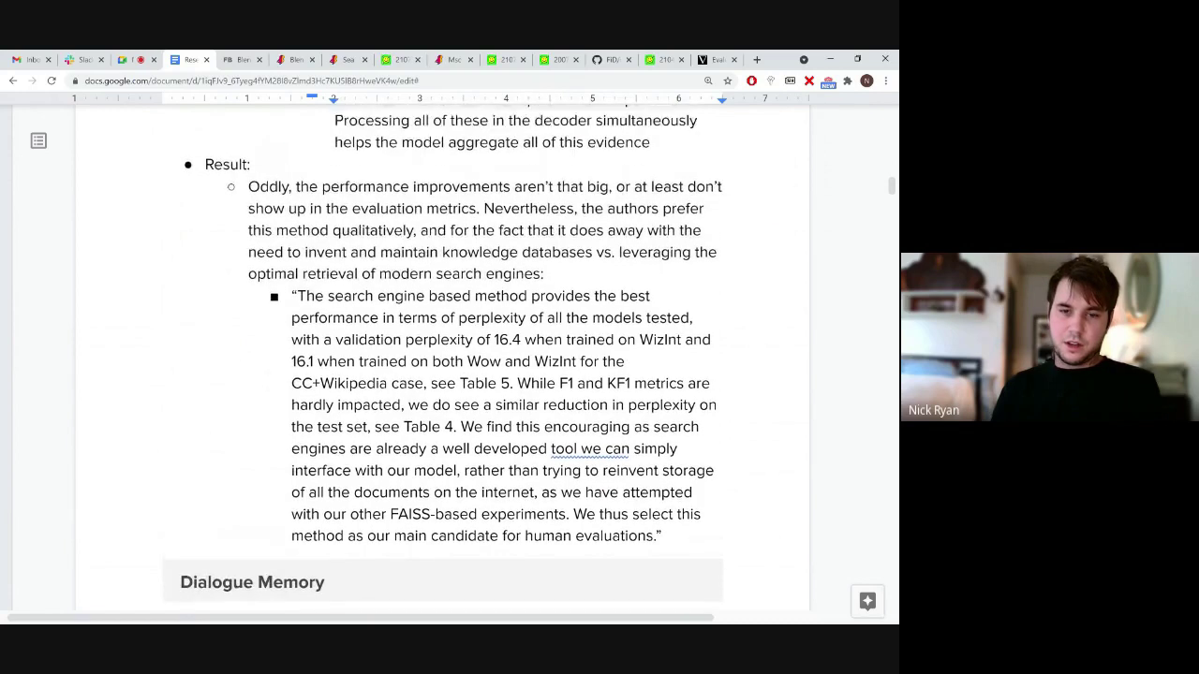
scroll(443, 358, "up", 1)
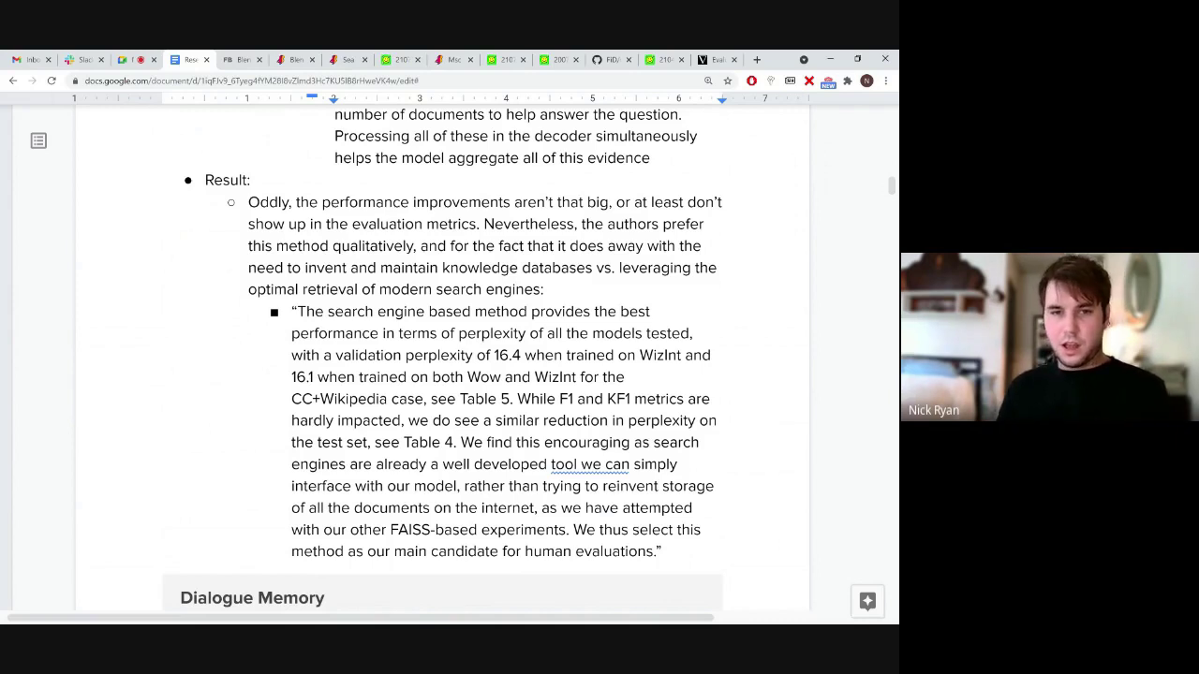
scroll(443, 358, "down", 1)
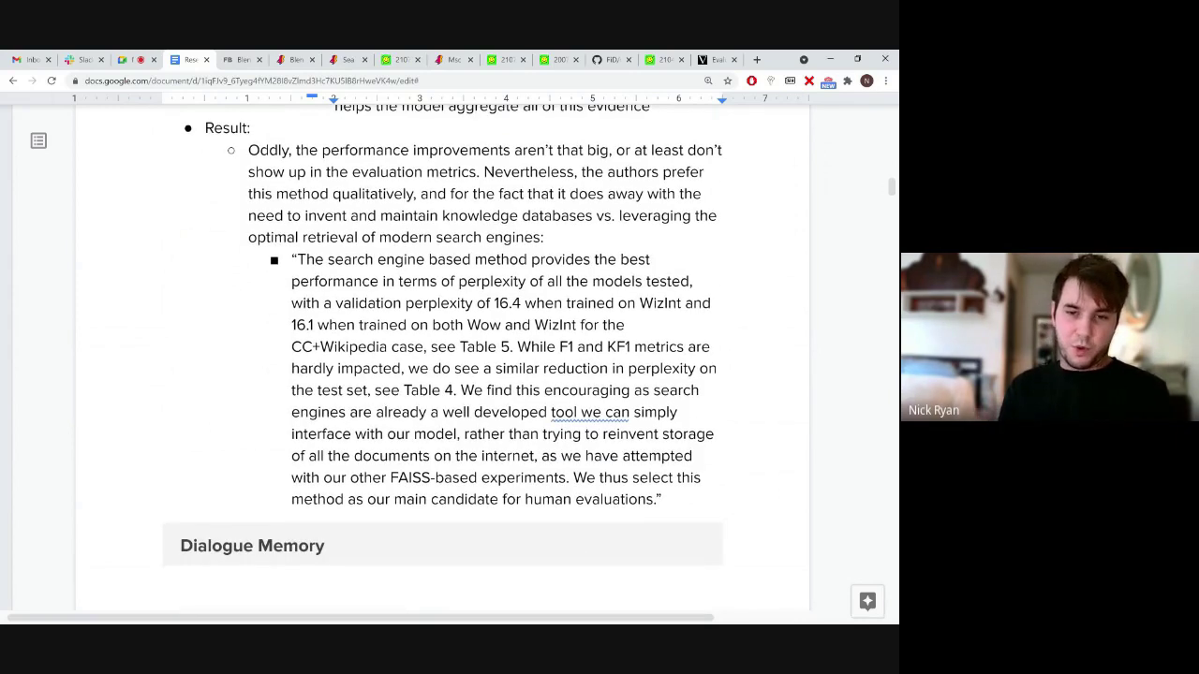
scroll(443, 356, "down", 1)
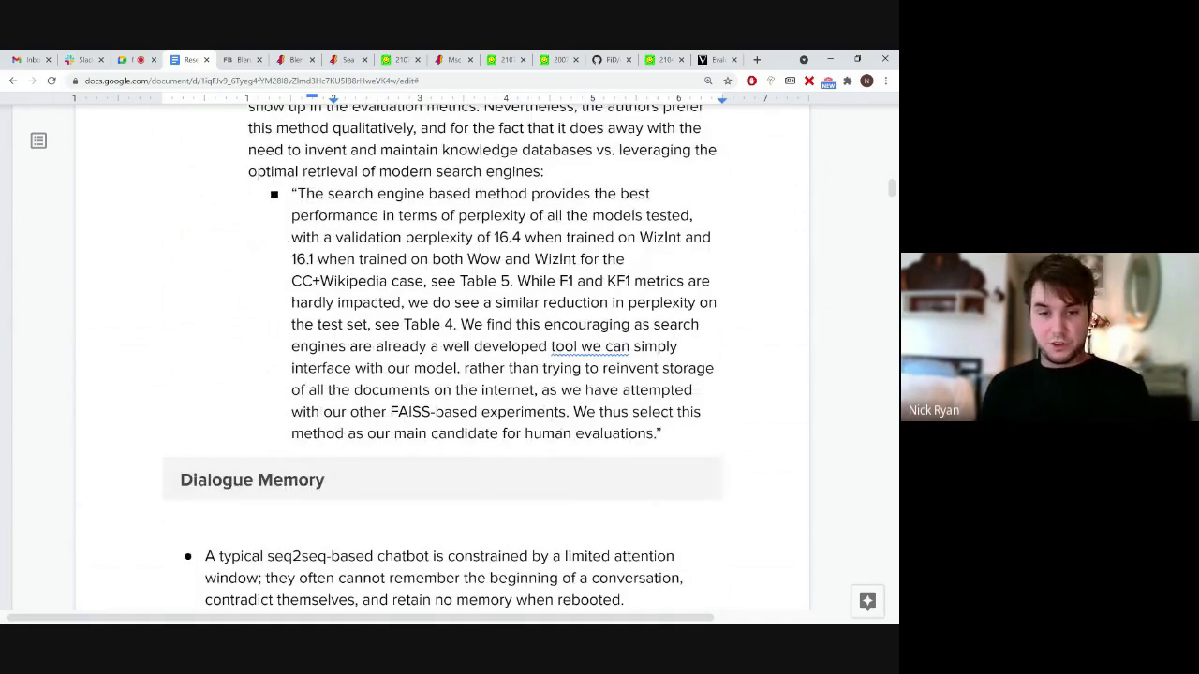
scroll(440, 356, "down", 3)
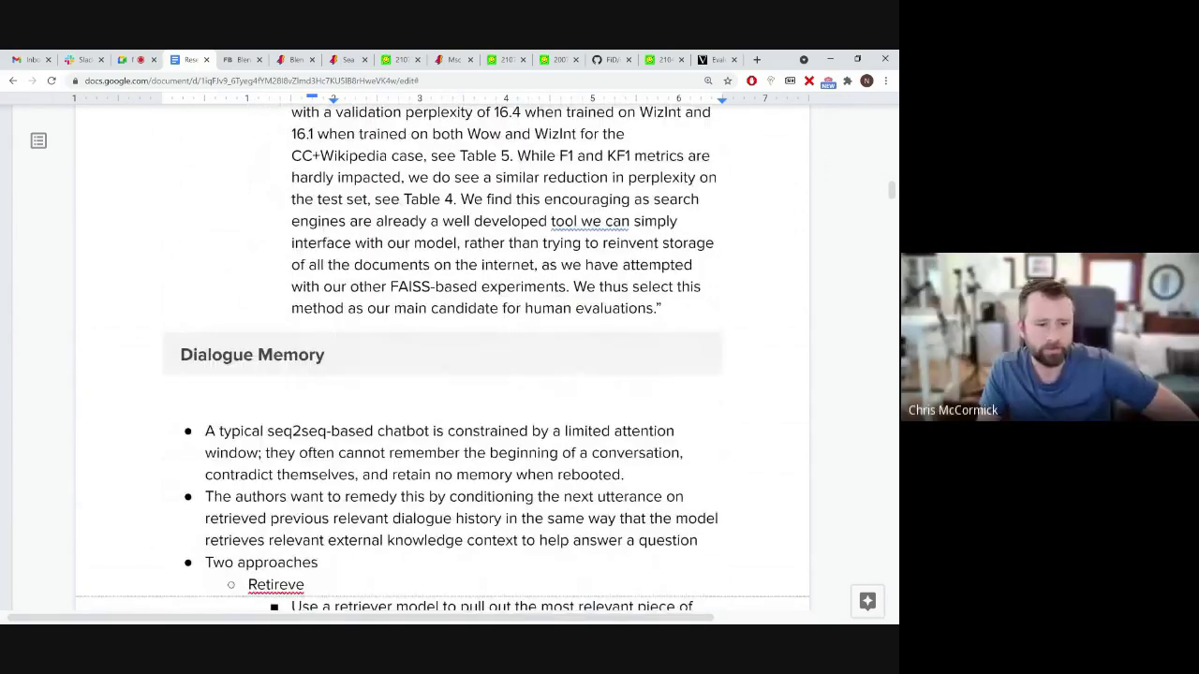
scroll(440, 356, "down", 1)
scroll(440, 356, "up", 5)
scroll(440, 356, "up", 2)
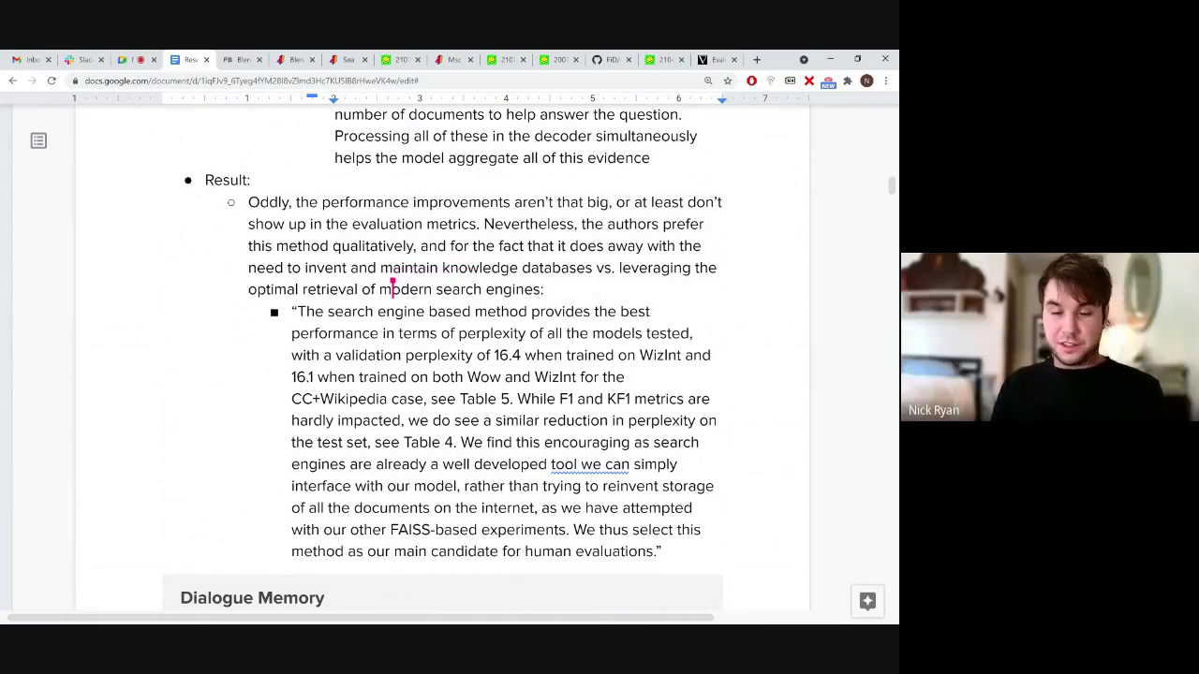
scroll(443, 360, "down", 1)
scroll(443, 360, "down", 1)
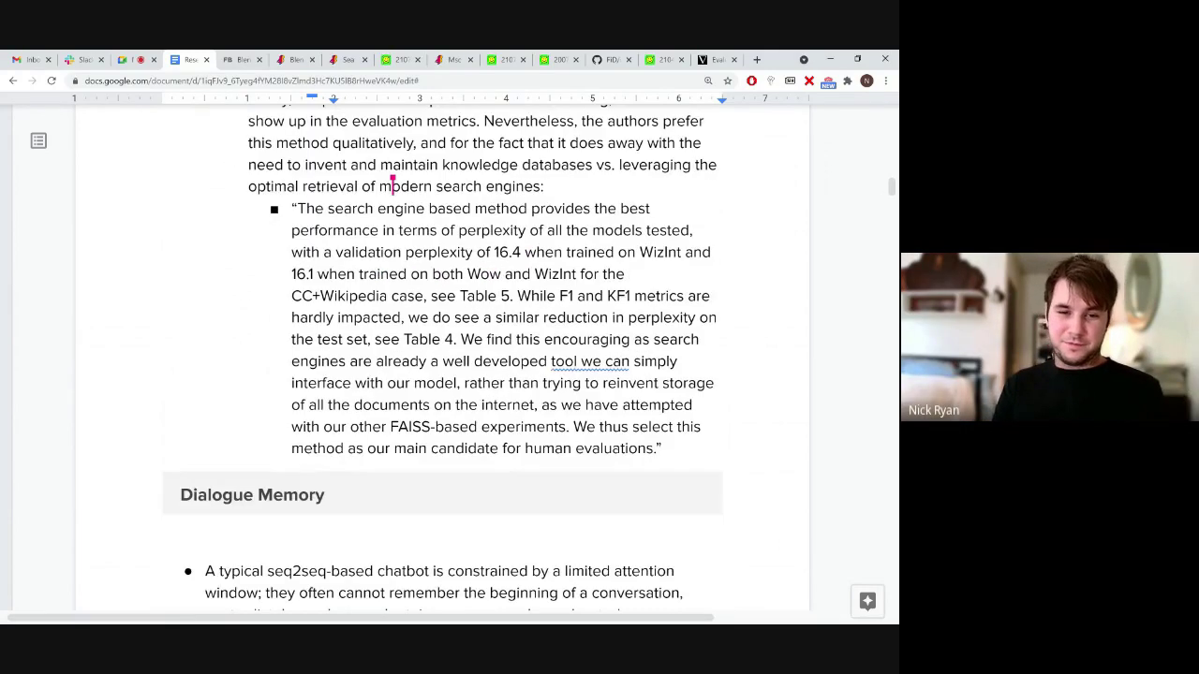
scroll(443, 360, "down", 3)
scroll(443, 360, "down", 3)
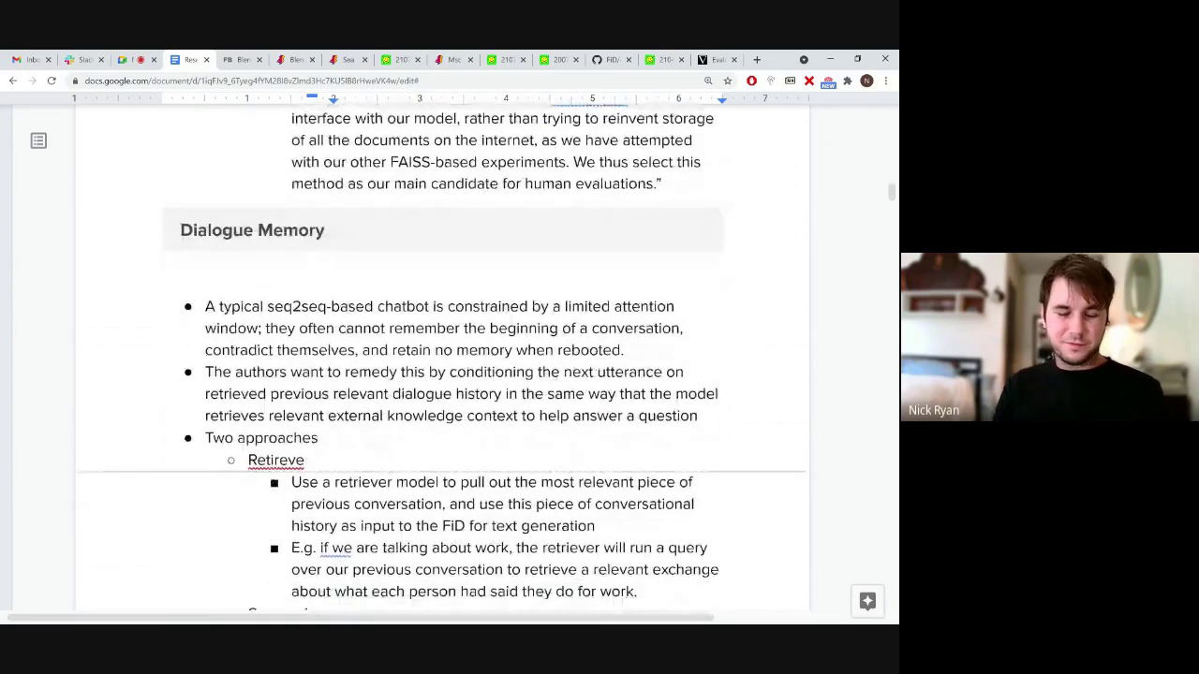
scroll(444, 360, "down", 1)
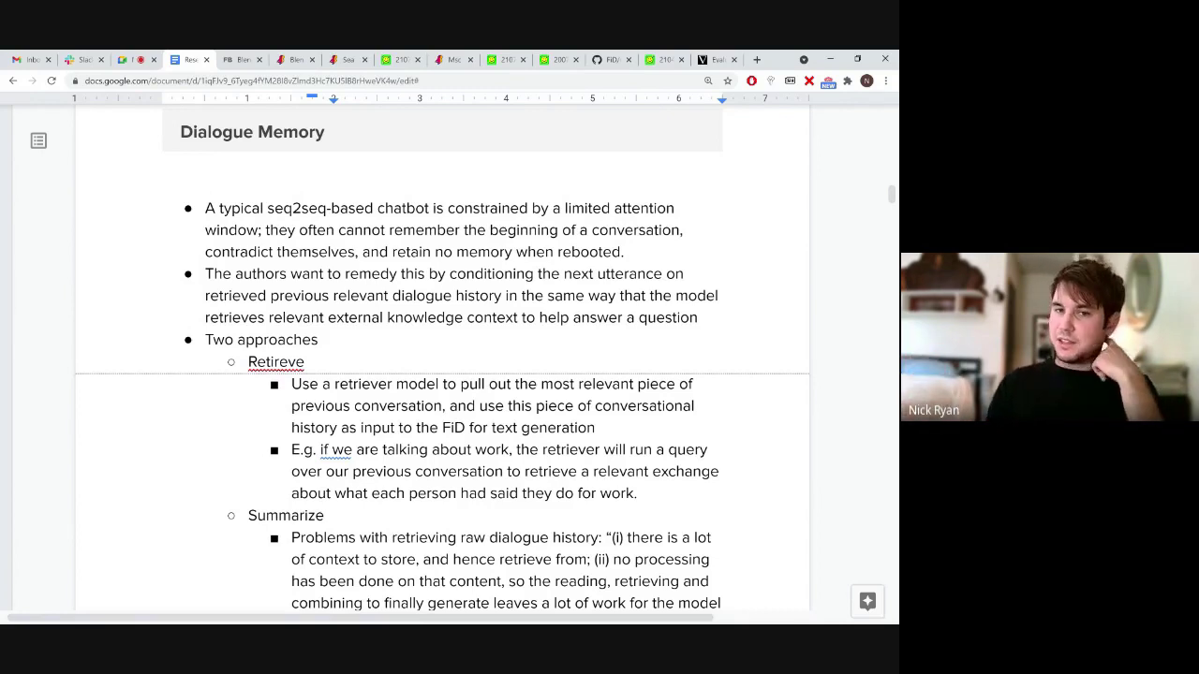
- Scroll down through the Dialogue Memory notes toward the Two approaches list
scroll(442, 359, "down", 1)
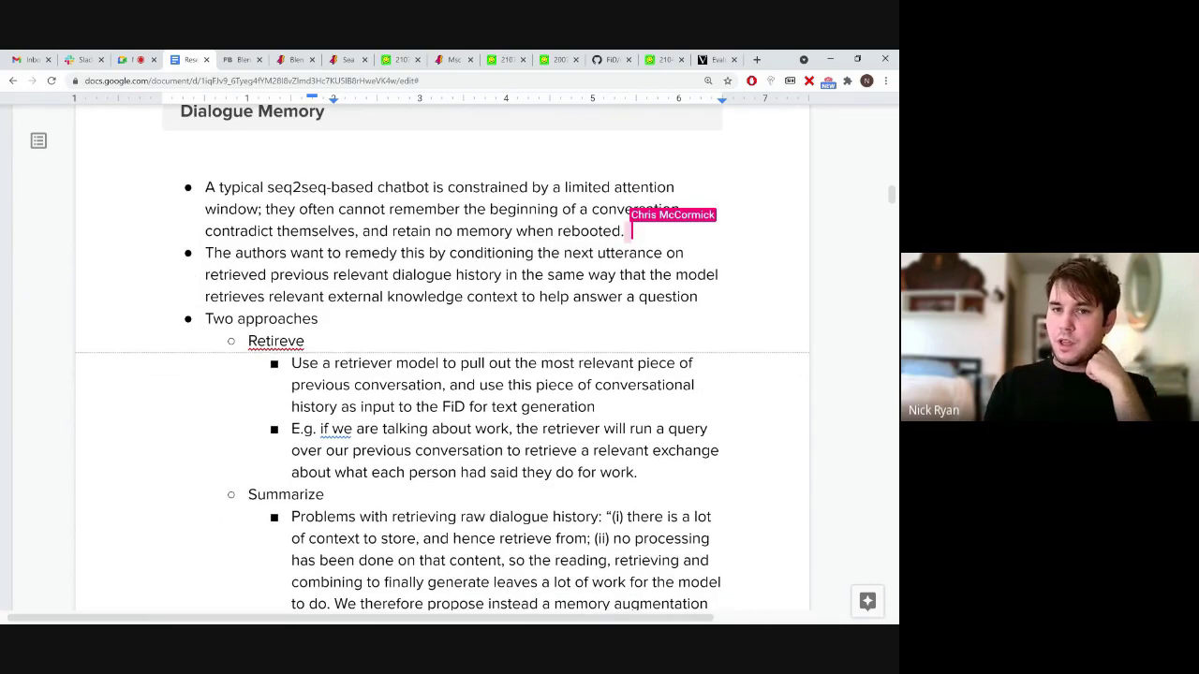
scroll(442, 359, "down", 1)
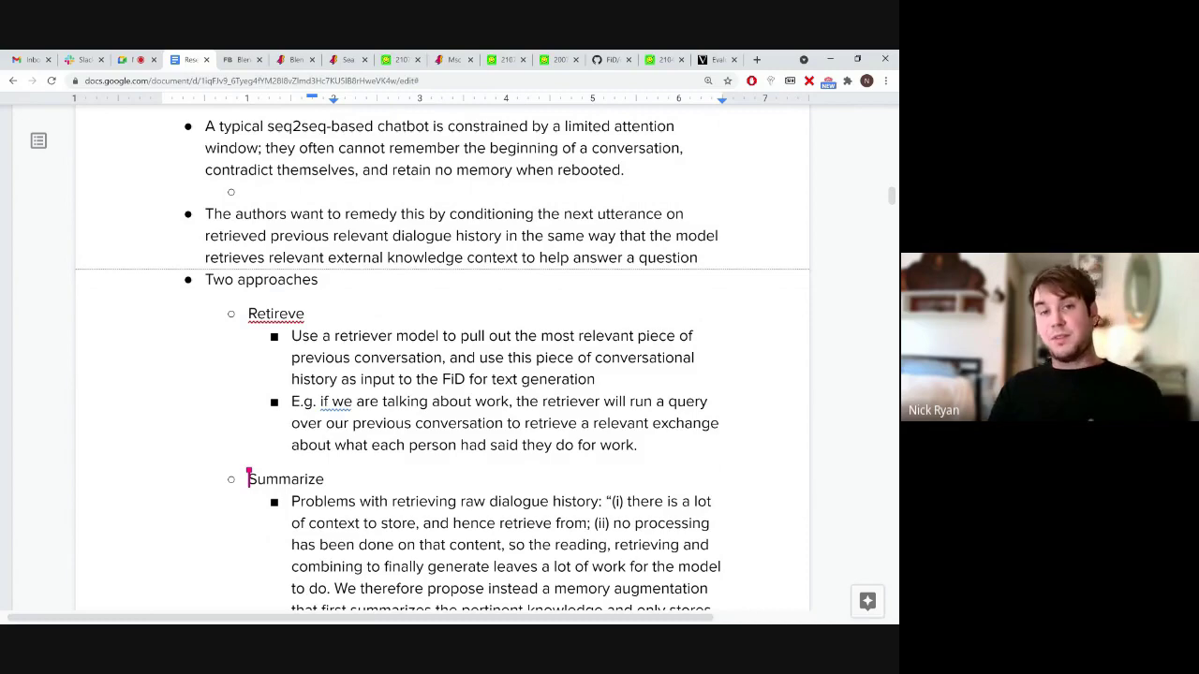
scroll(440, 375, "down", 1)
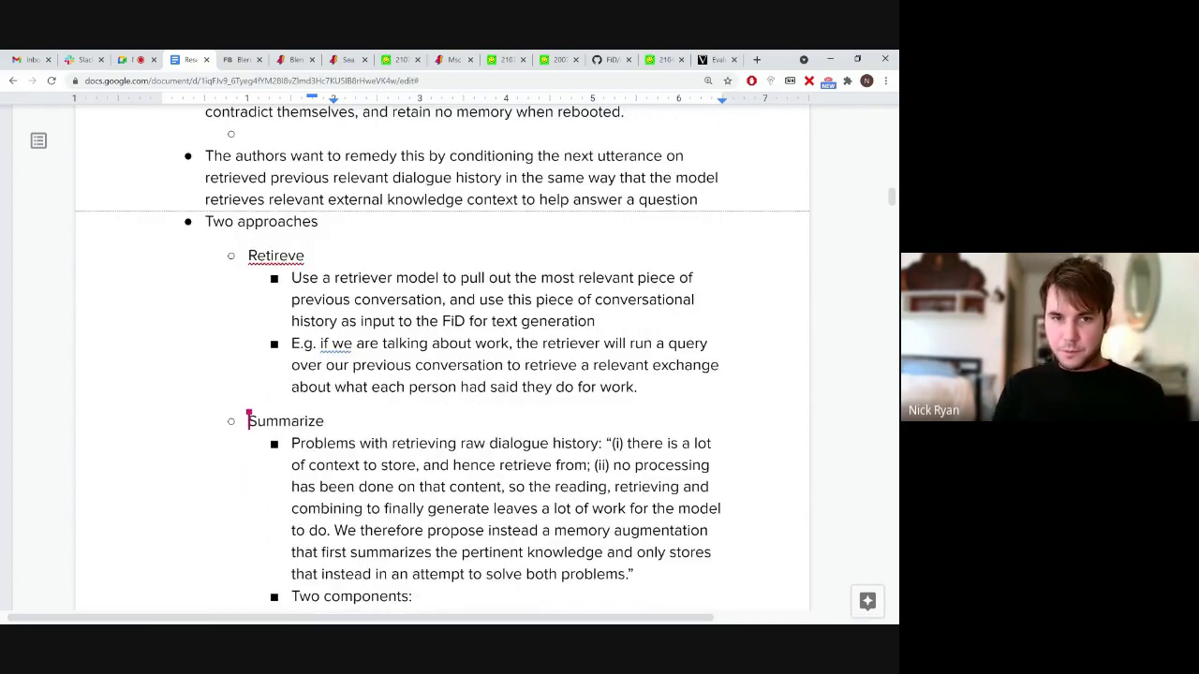
scroll(442, 358, "down", 1)
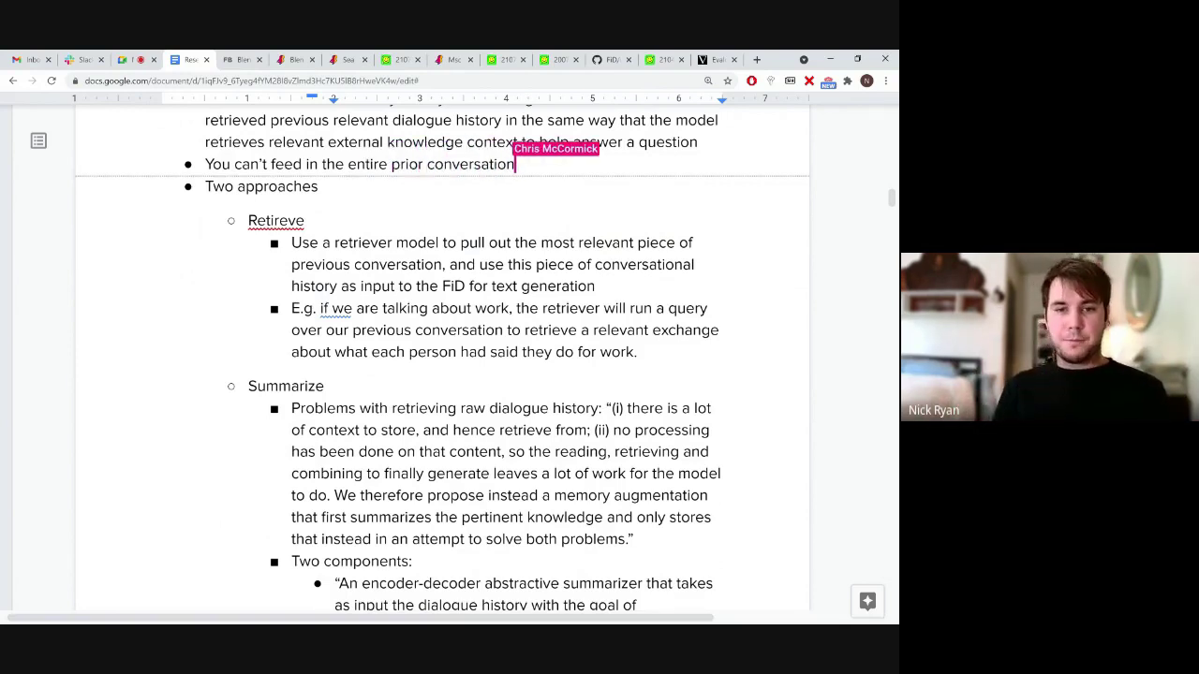
scroll(442, 359, "down", 1)
scroll(443, 360, "down", 1)
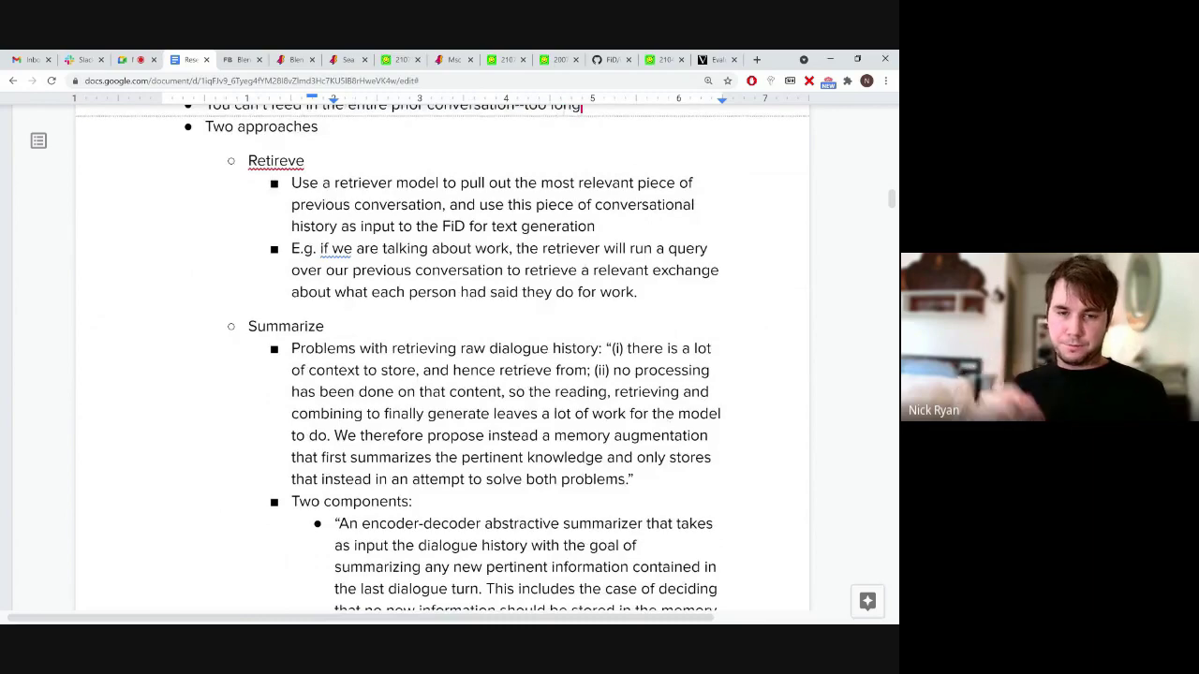
scroll(442, 358, "down", 1)
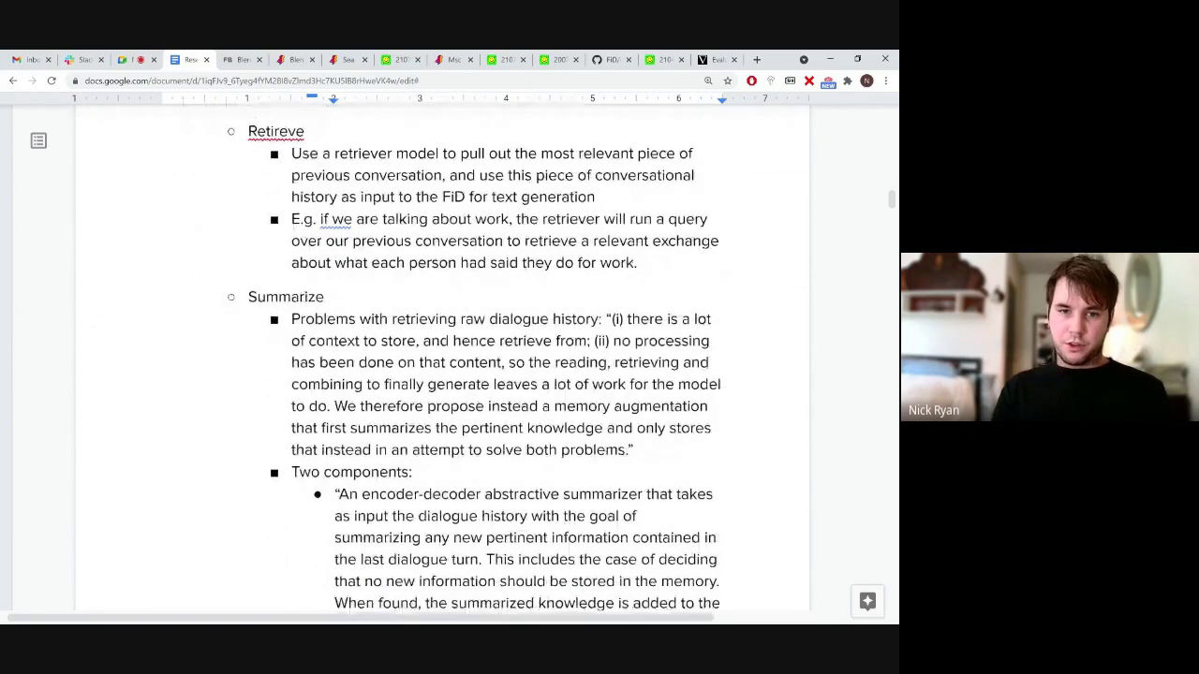
- Move the 'We therefore propose' sentence onto its own indented sub-bullet under the dialogue-history quote
scroll(442, 359, "down", 3)
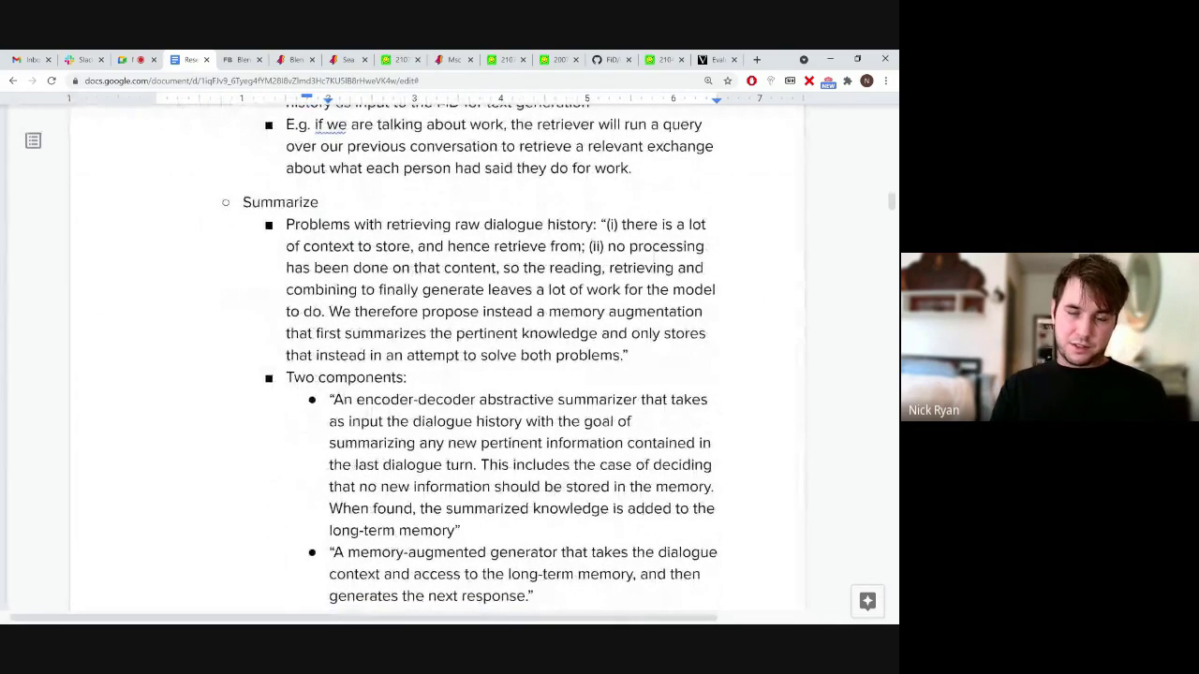
scroll(448, 356, "down", 1)
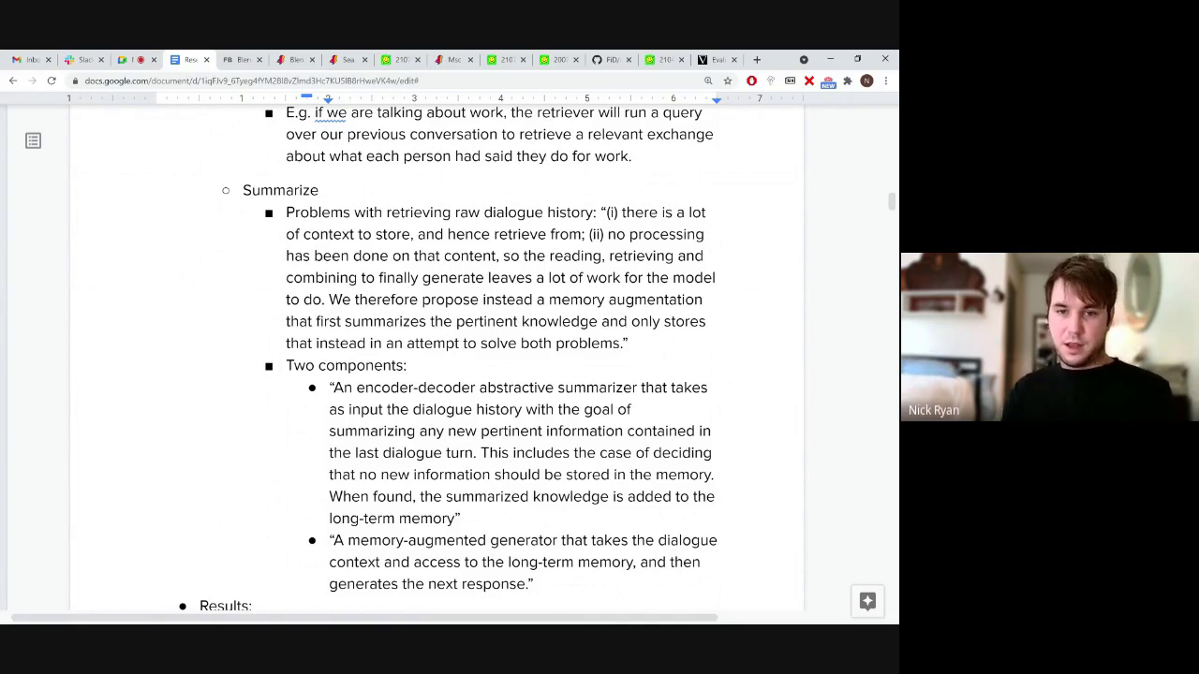
scroll(436, 358, "down", 1)
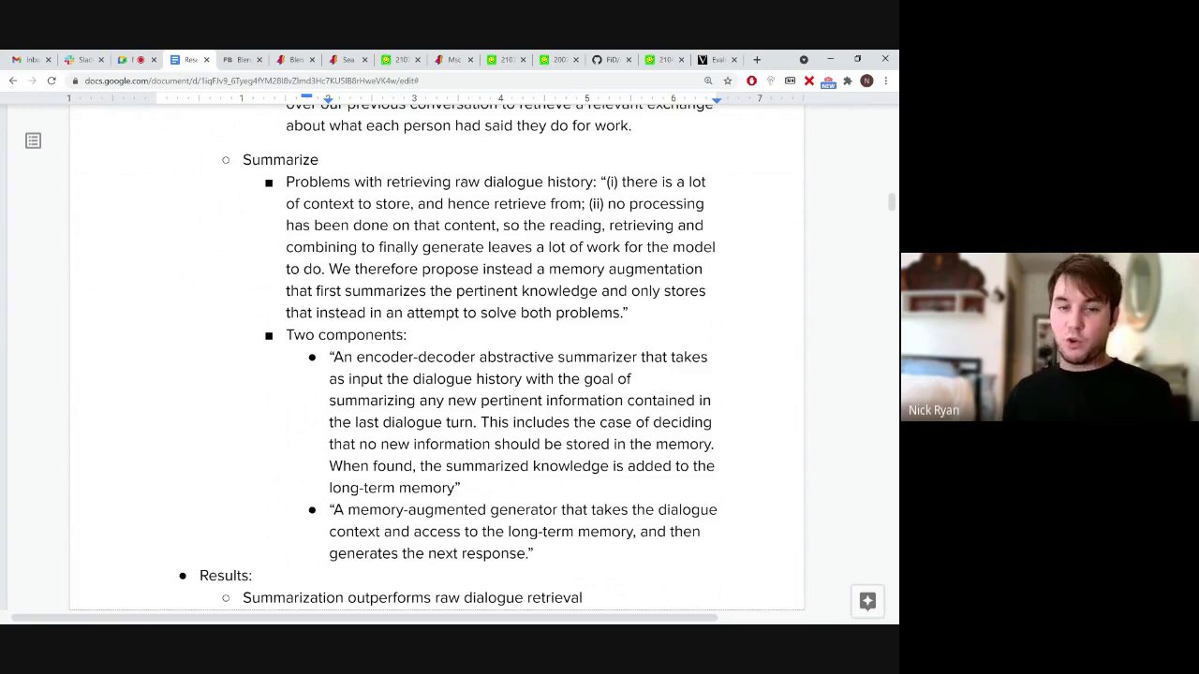
left_click(339, 269)
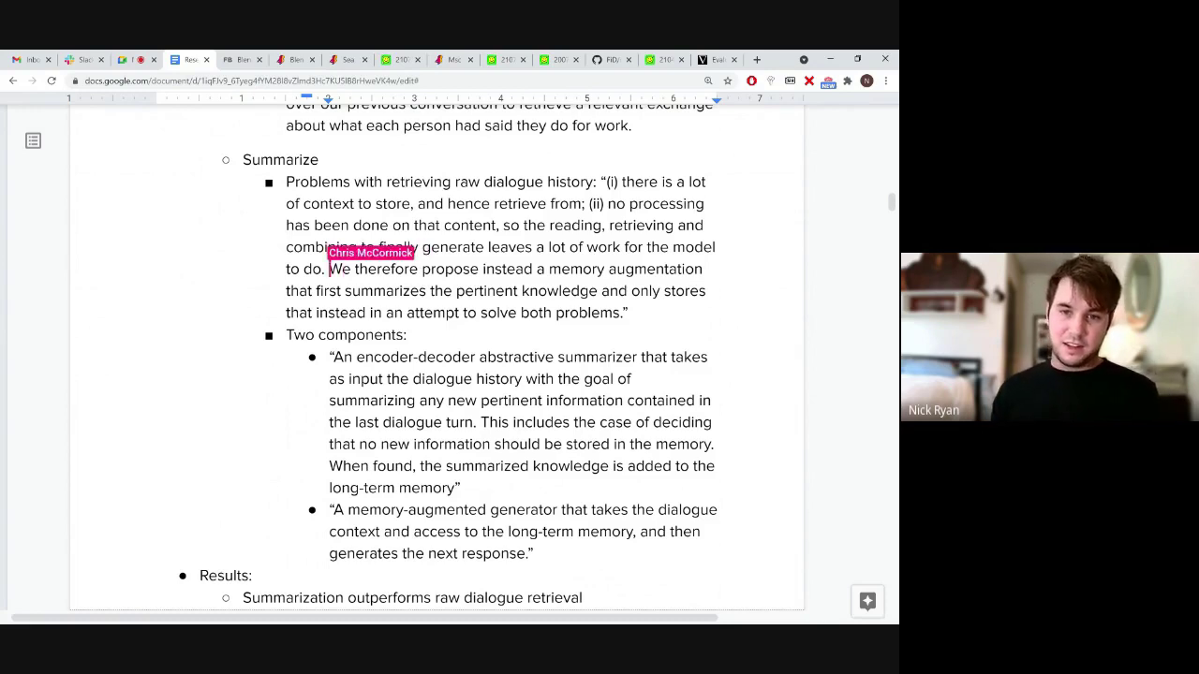
key("Return")
key("Tab")
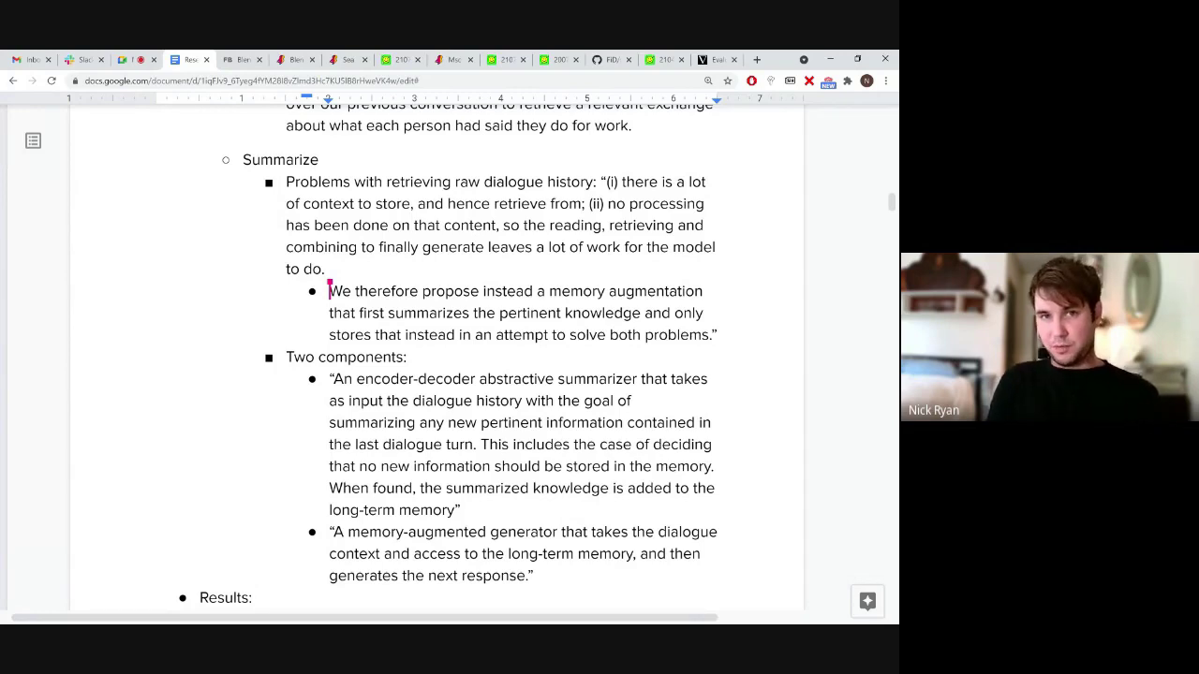
scroll(437, 356, "down", 2)
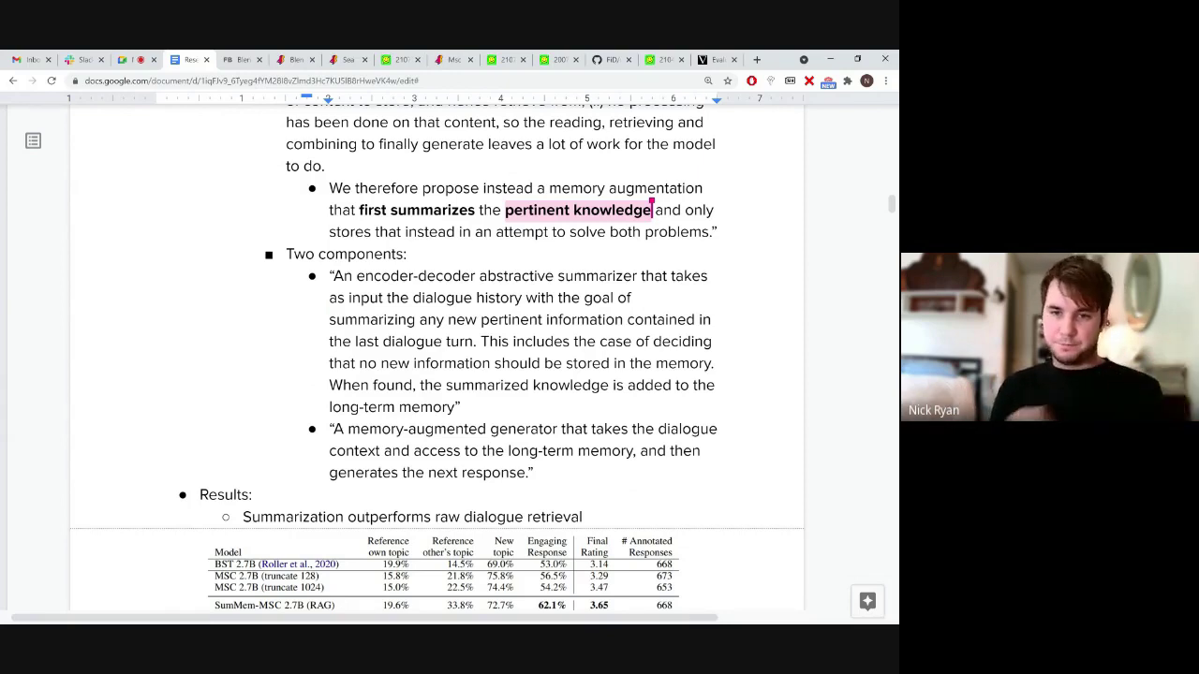
- Scroll through the memory notes toward the two-component quote and the Results table
scroll(438, 358, "down", 1)
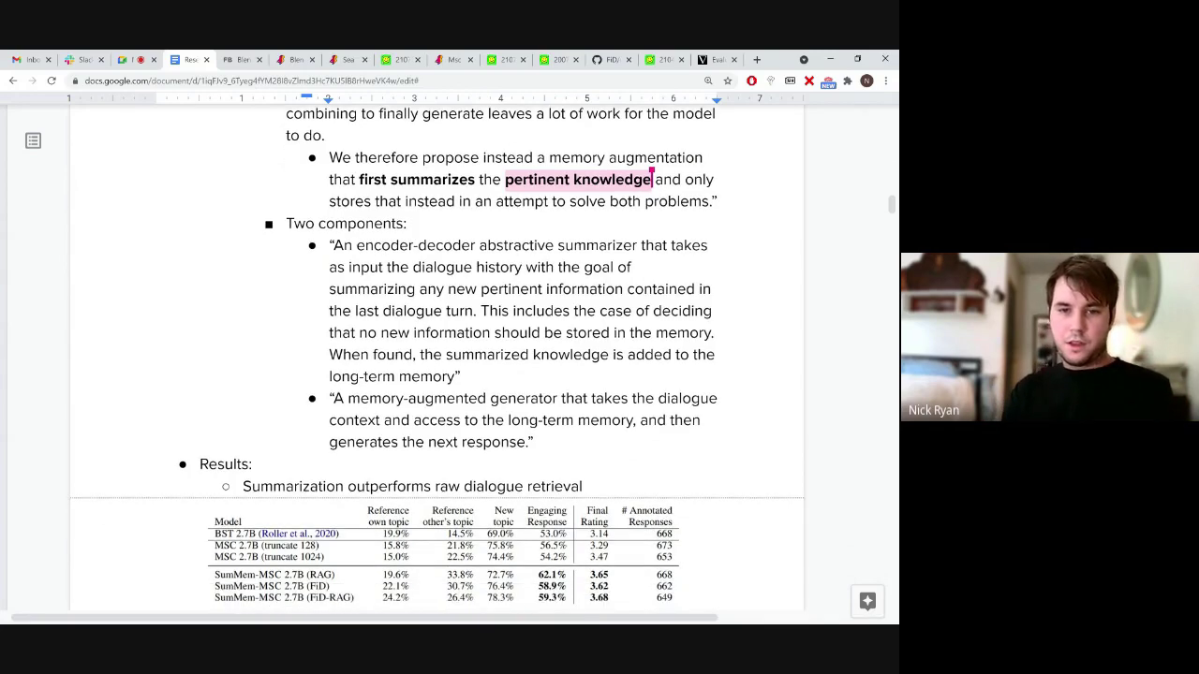
scroll(438, 358, "down", 1)
scroll(438, 358, "down", 2)
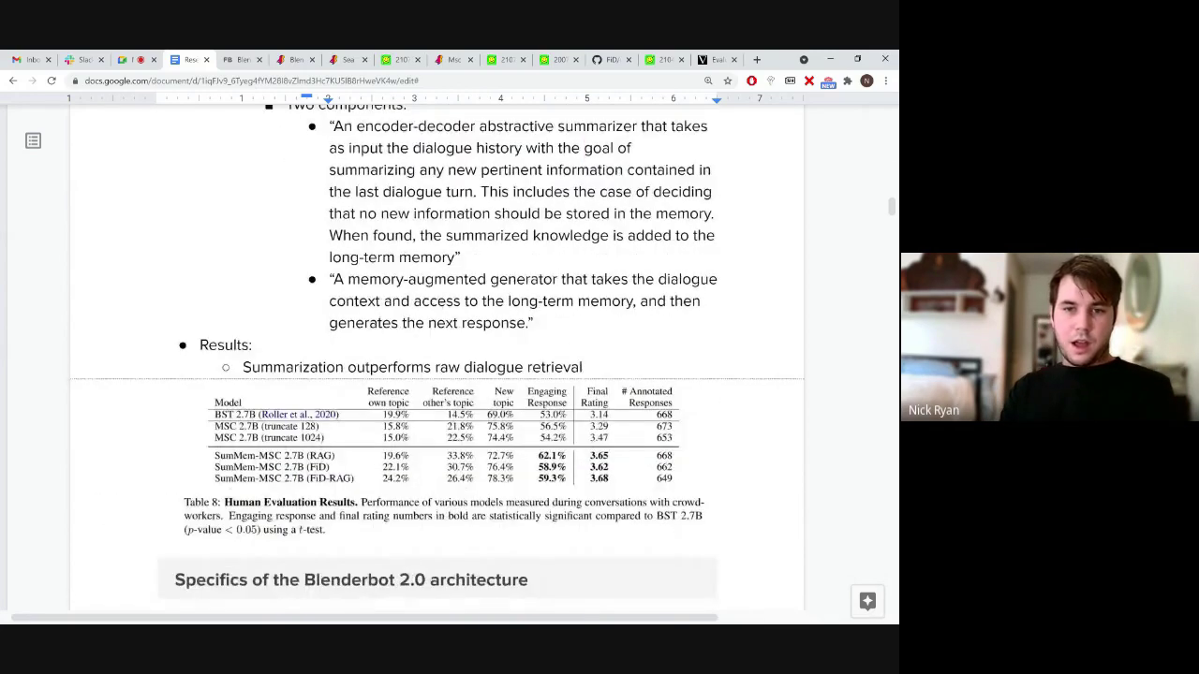
scroll(438, 358, "down", 1)
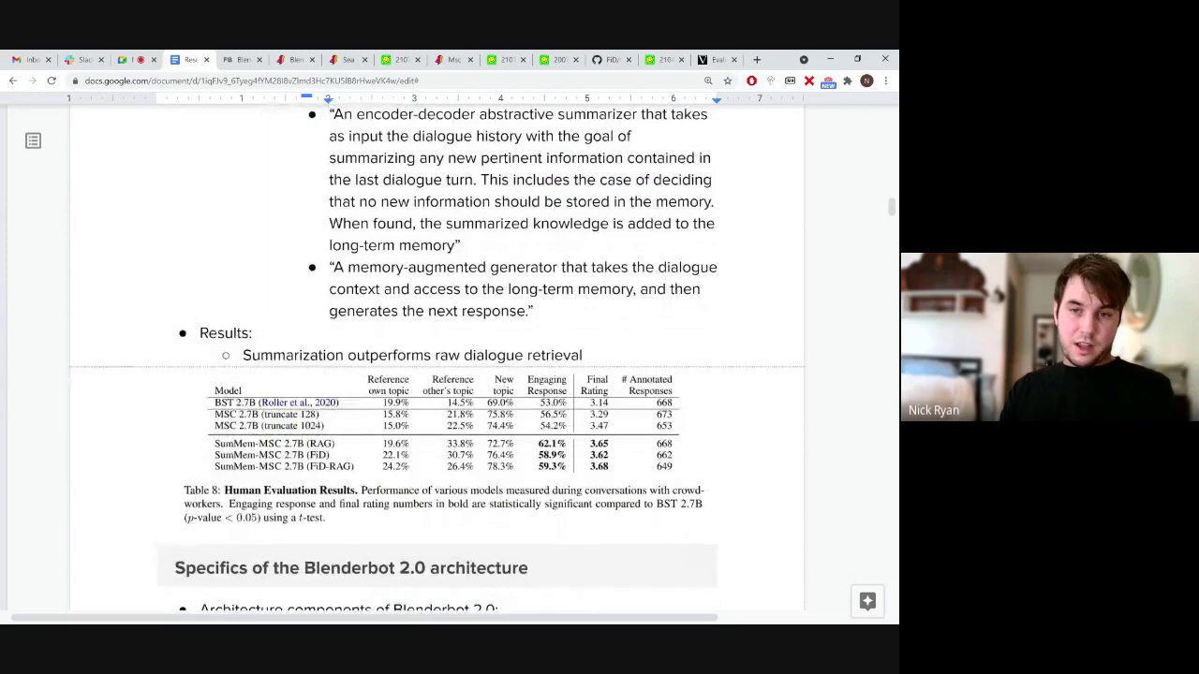
scroll(437, 358, "up", 1)
scroll(437, 358, "up", 1)
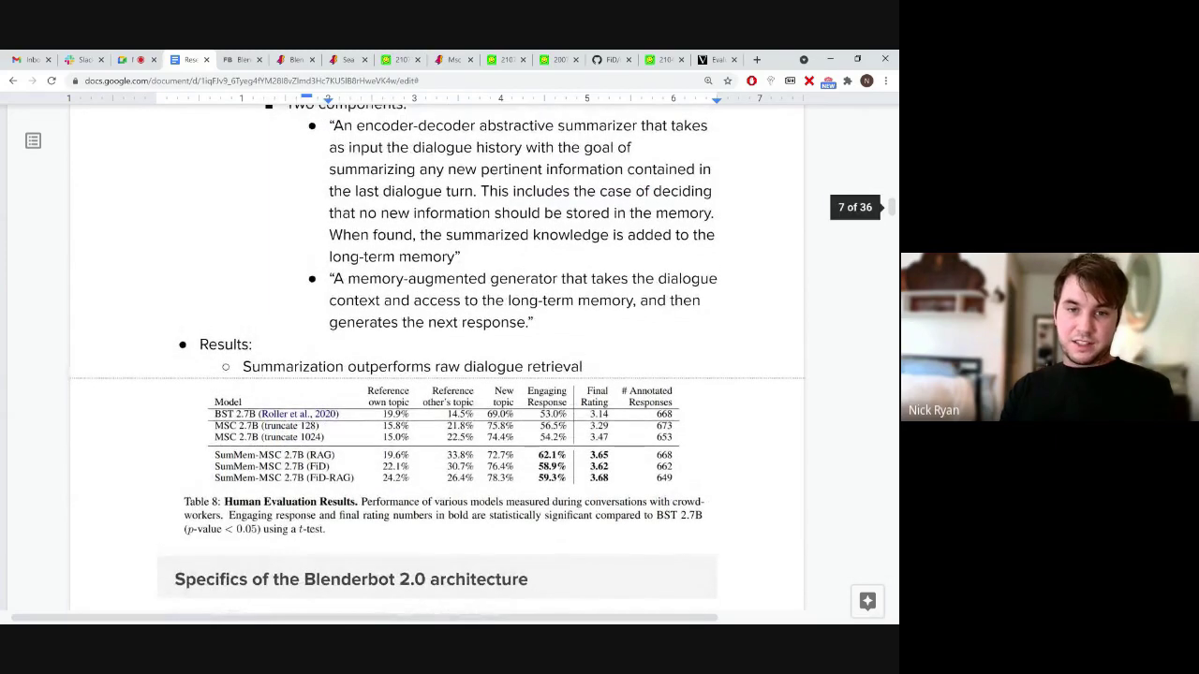
scroll(438, 358, "up", 1)
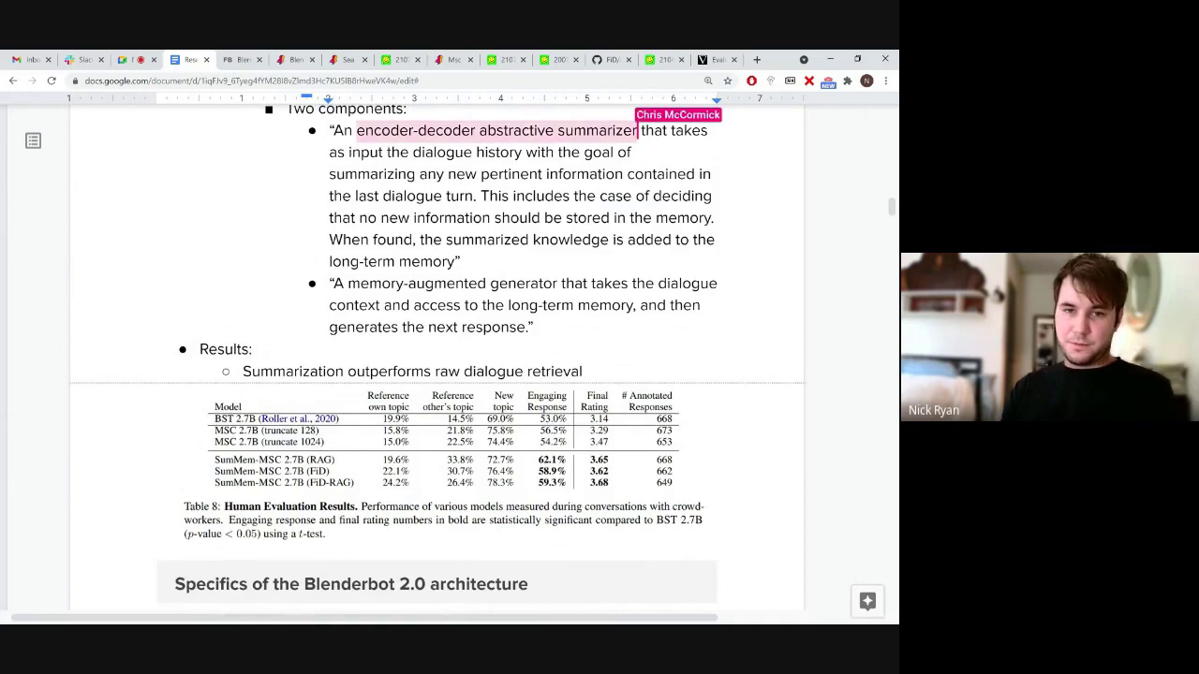
scroll(438, 358, "down", 2)
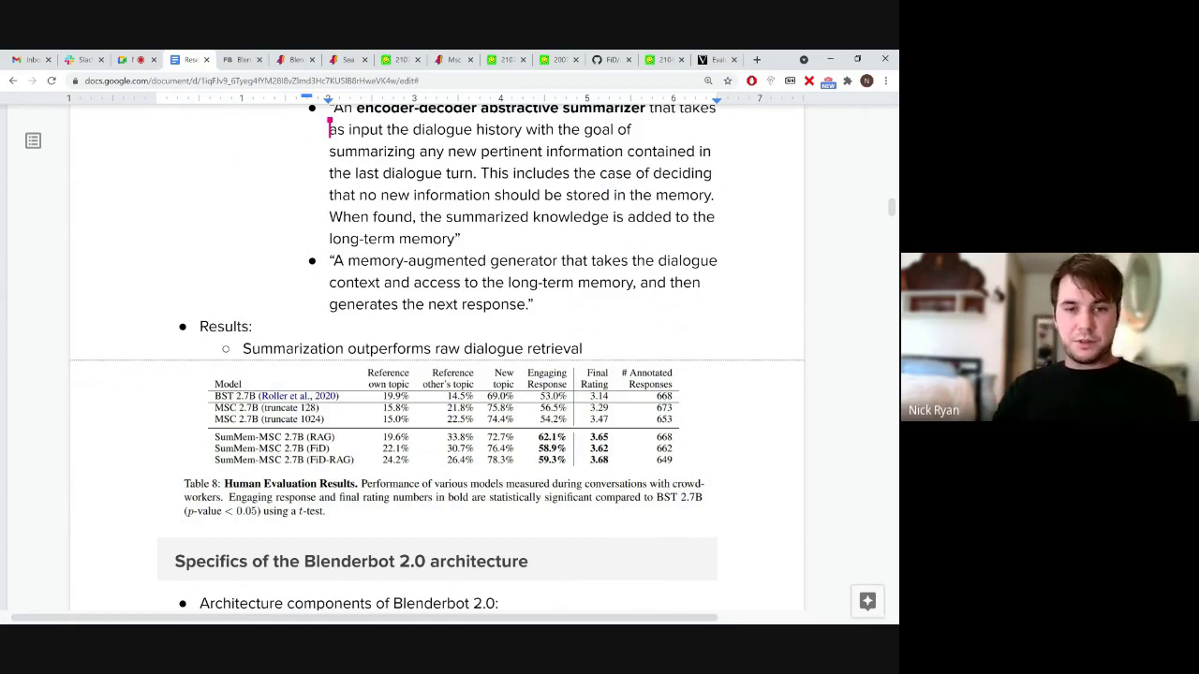
scroll(437, 356, "down", 2)
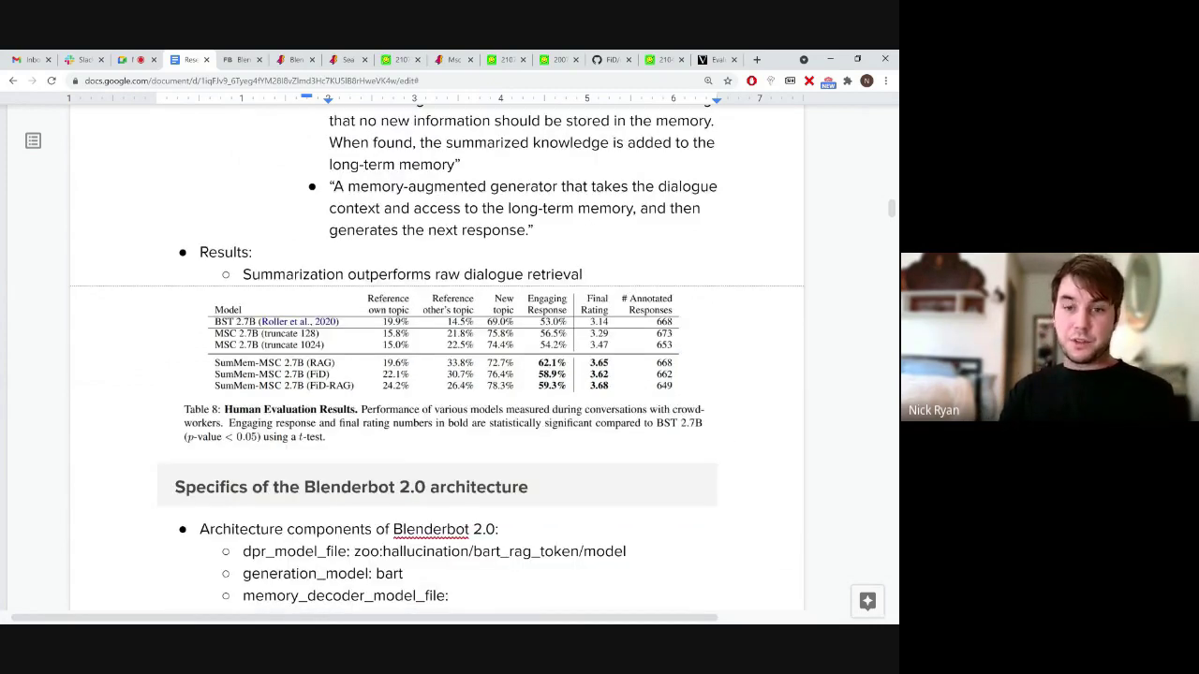
- Scroll the research journal to show every Blenderbot 2.0 component, from dpr_model_file to tfidf_model_path
scroll(513, 394, "down", 1)
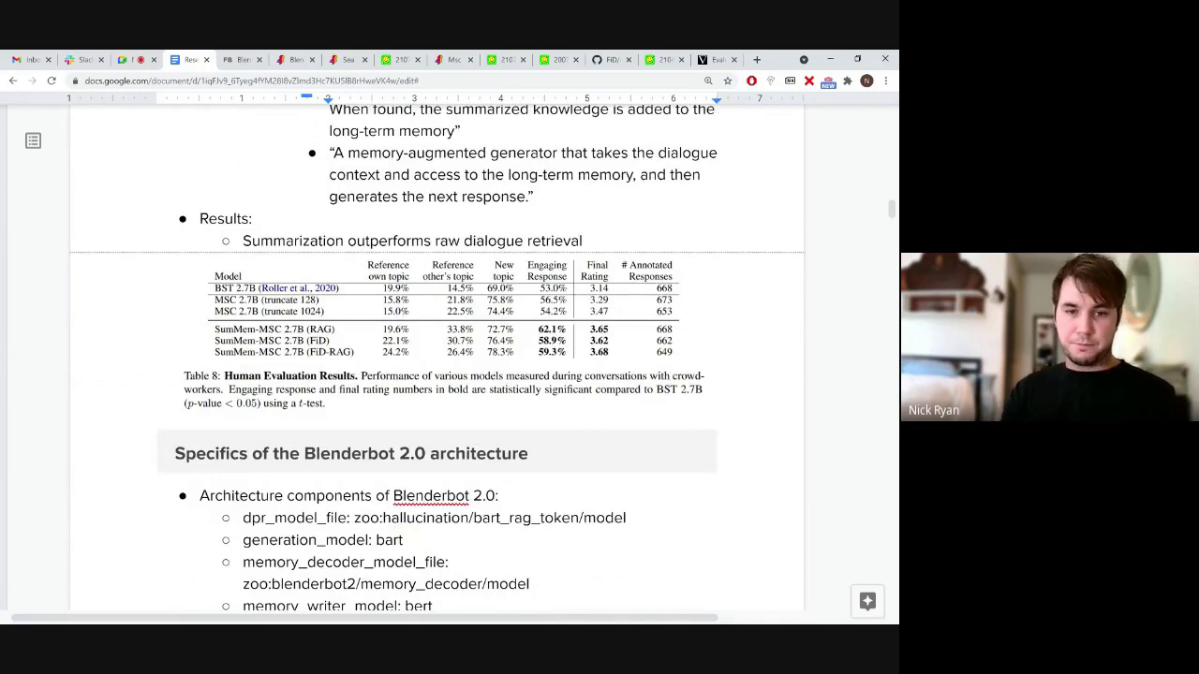
scroll(436, 358, "up", 2)
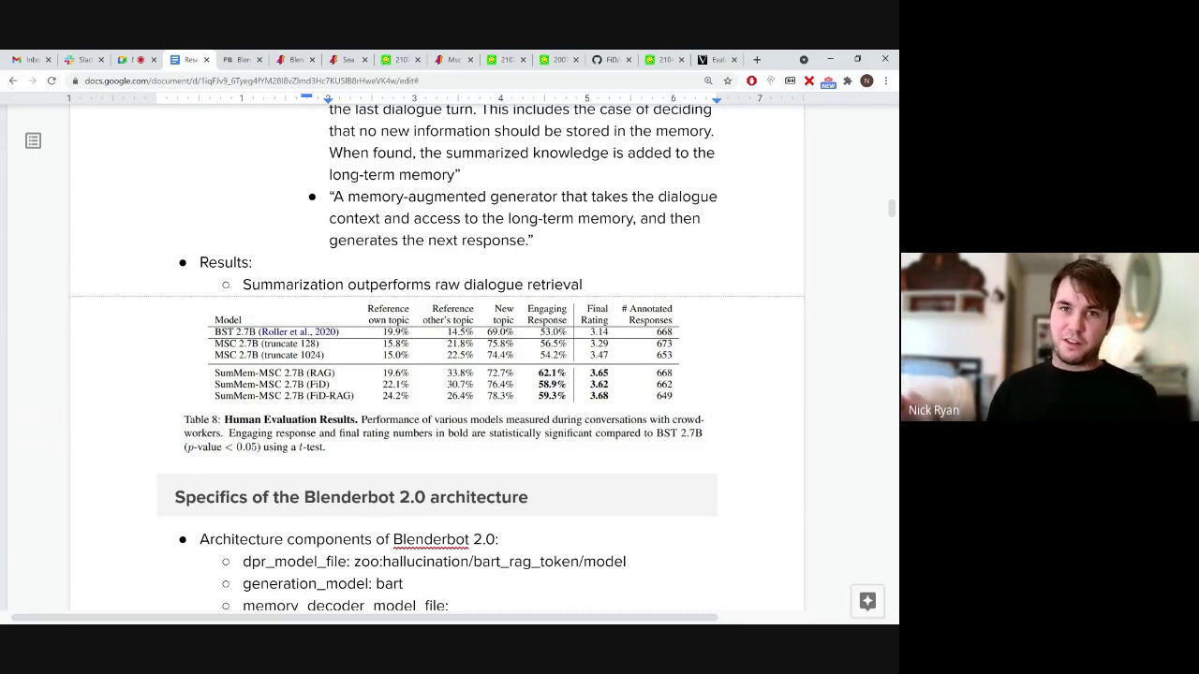
scroll(437, 358, "down", 1)
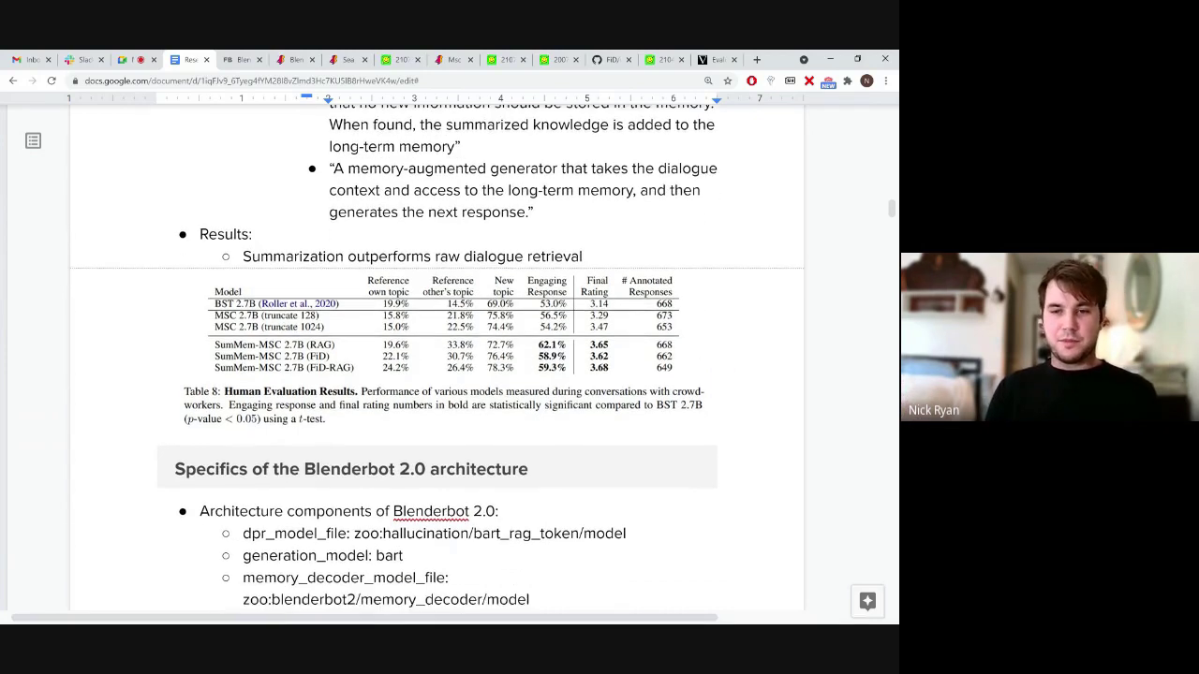
scroll(438, 358, "down", 1)
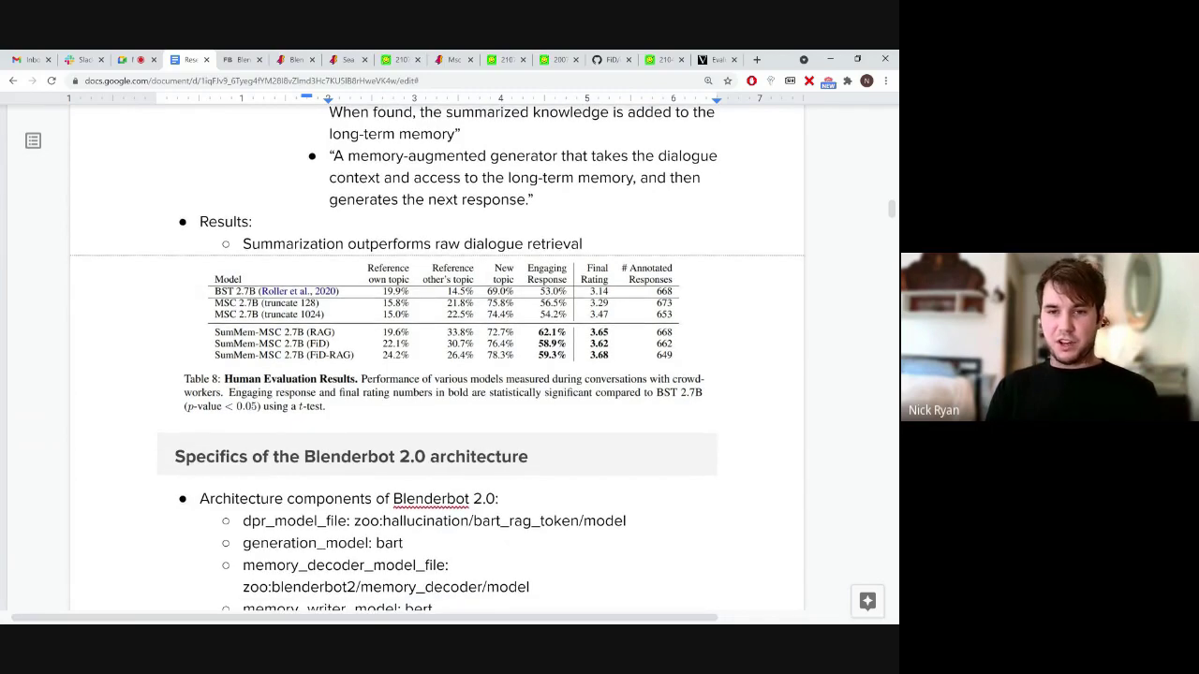
scroll(437, 358, "down", 4)
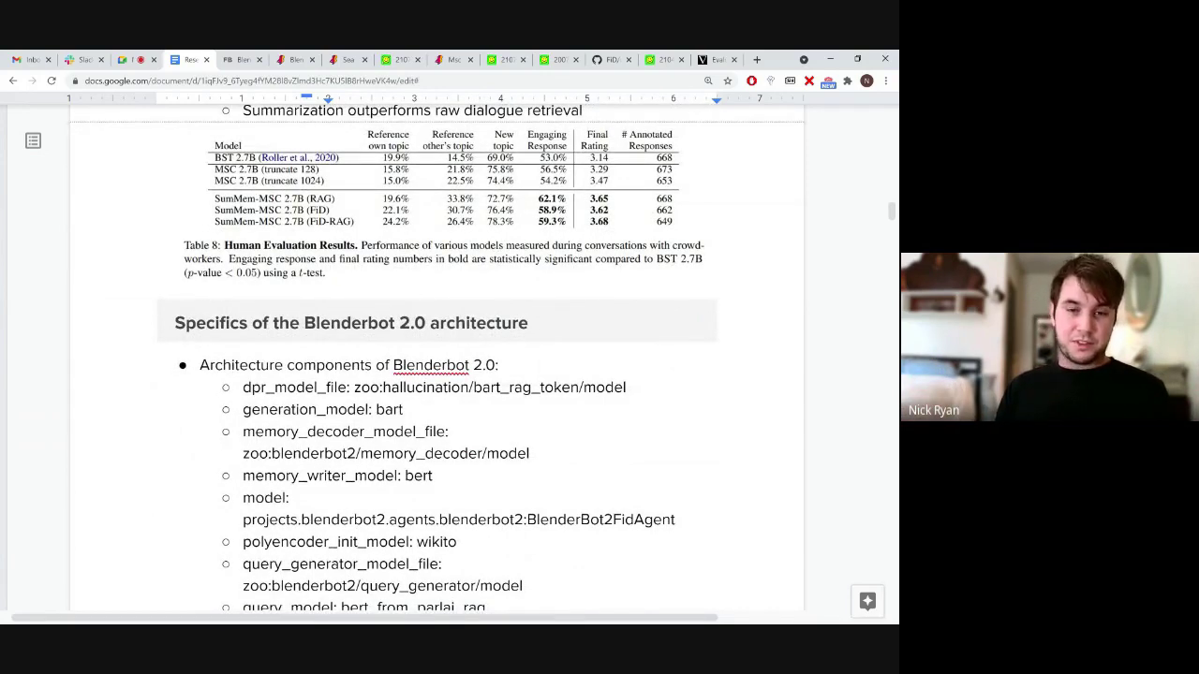
scroll(438, 359, "down", 2)
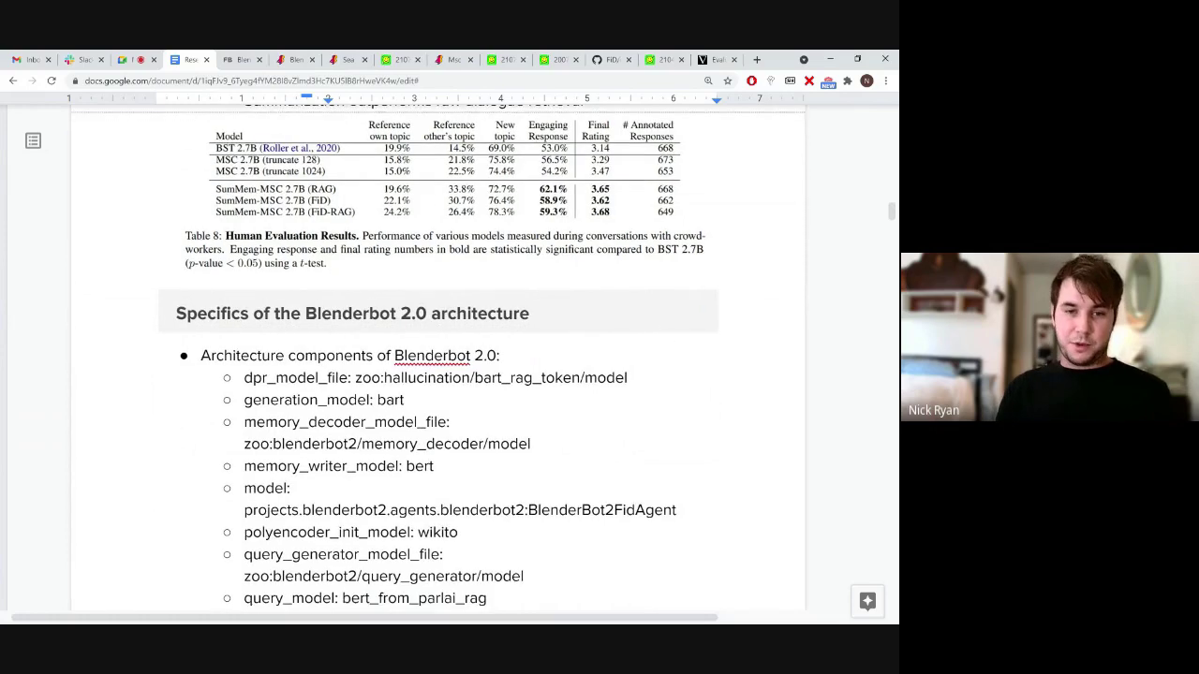
scroll(437, 359, "down", 2)
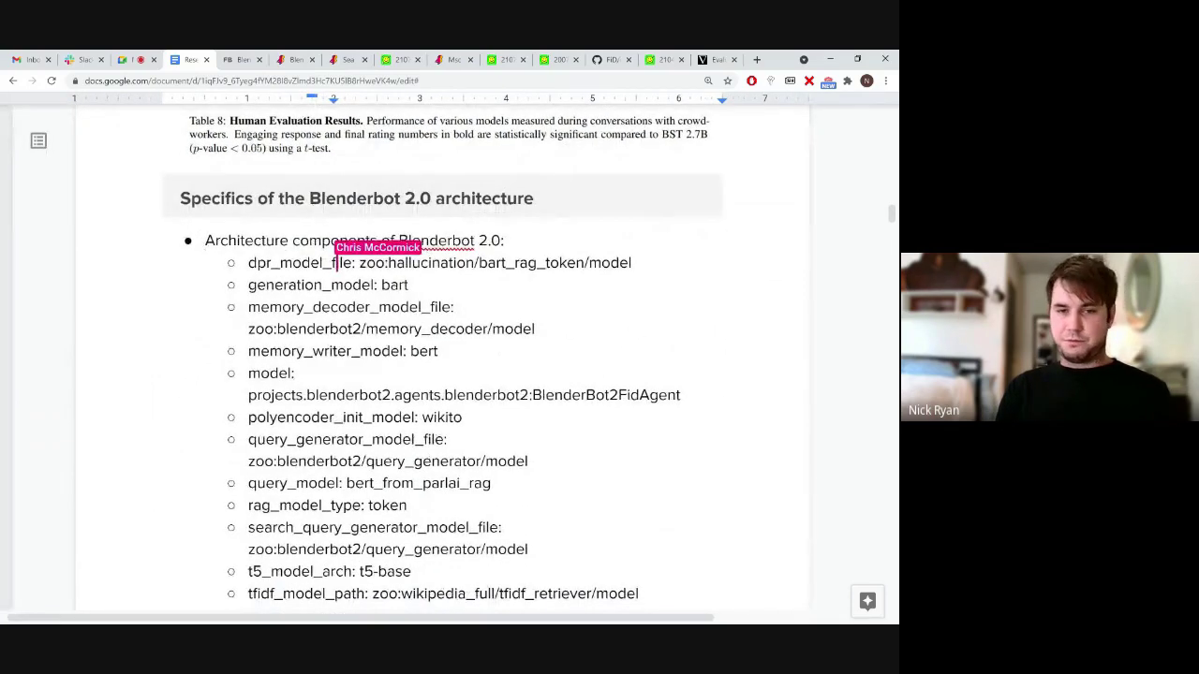
scroll(441, 356, "down", 1)
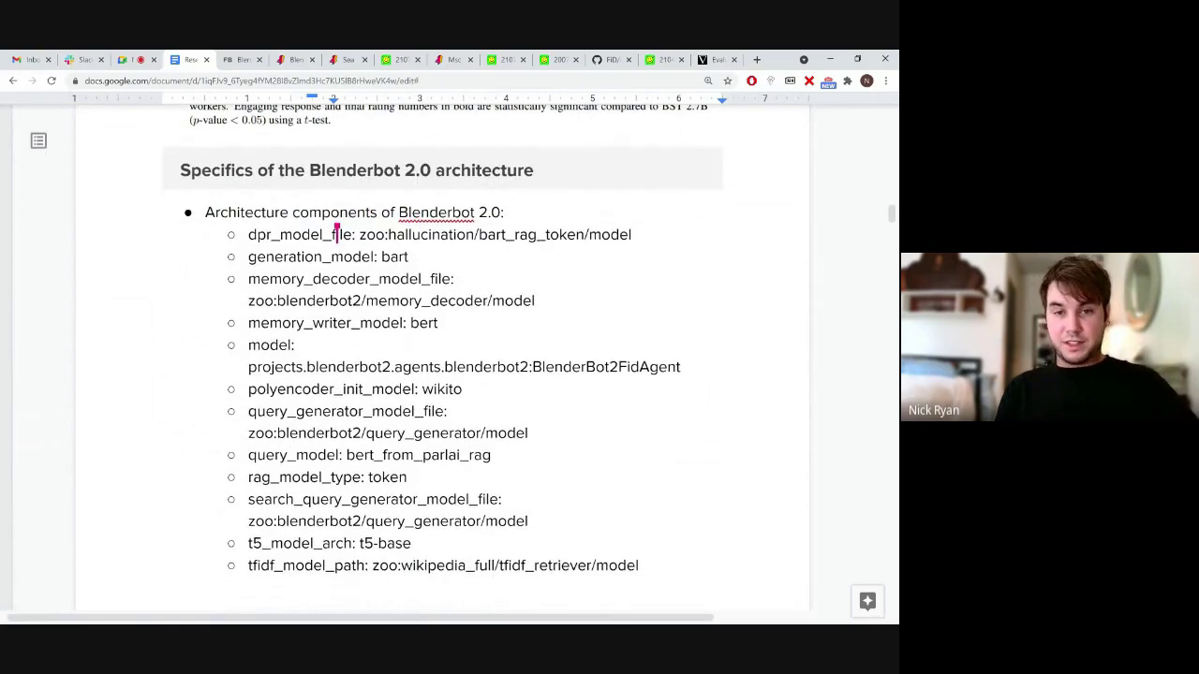
scroll(443, 359, "down", 1)
scroll(443, 359, "down", 1)
scroll(443, 359, "up", 1)
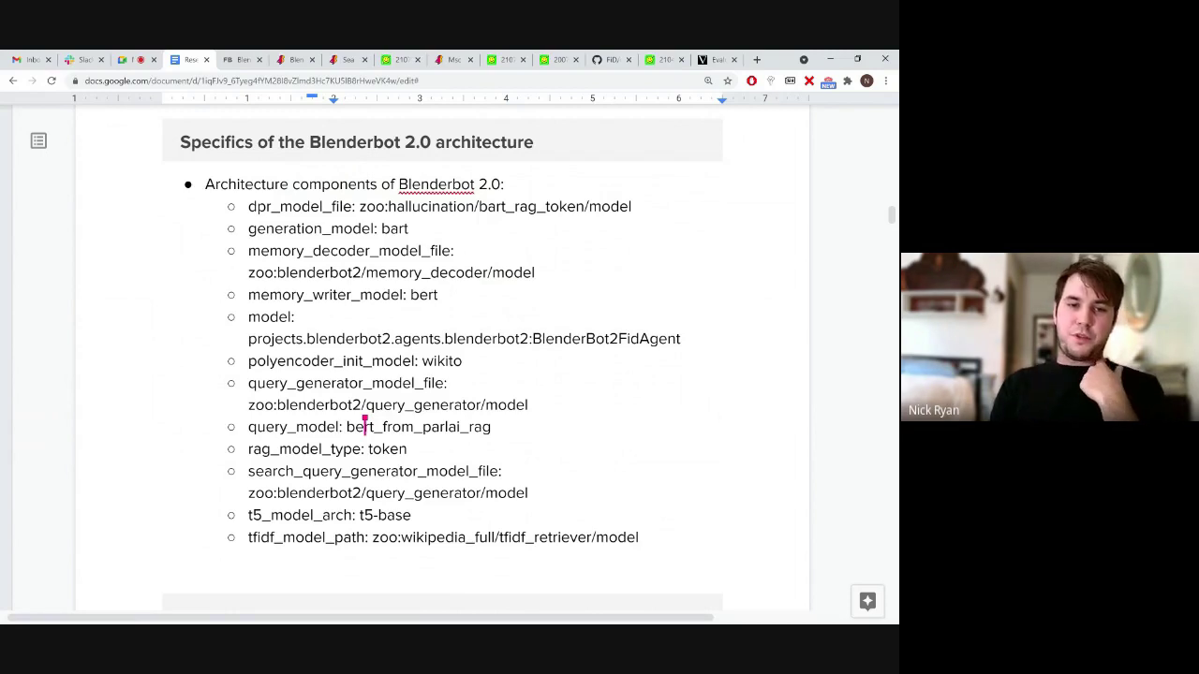
left_click(293, 294)
left_click_drag(293, 294, 347, 295)
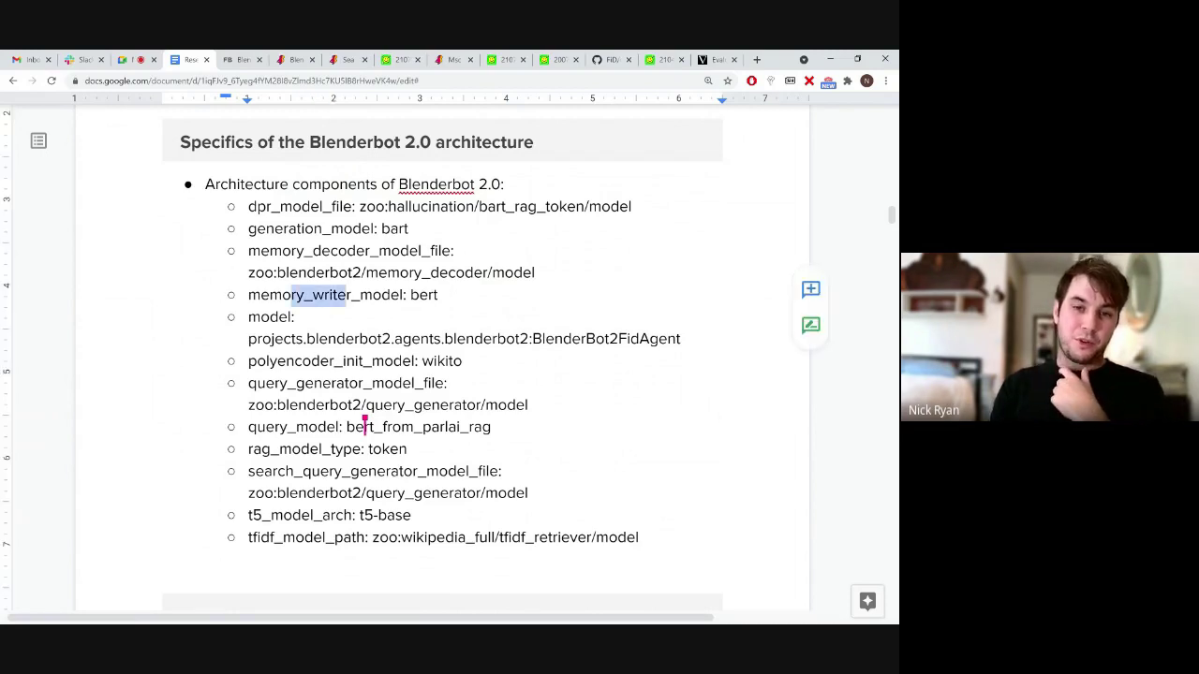
left_click_drag(289, 228, 352, 228)
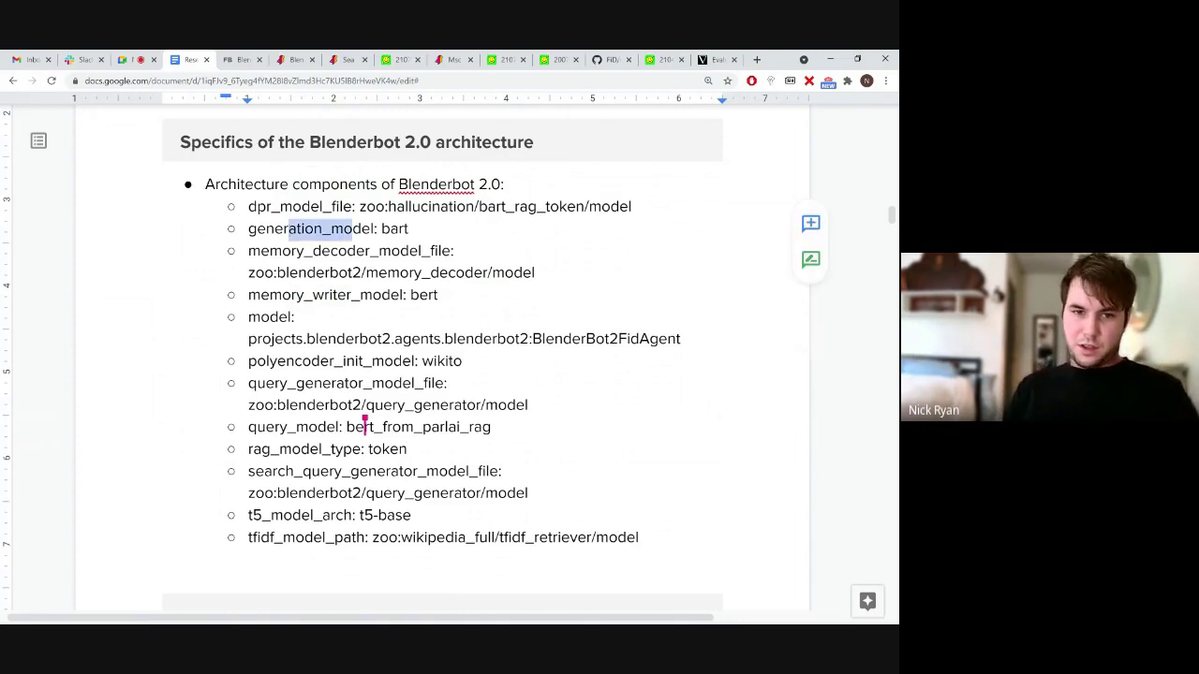
left_click_drag(285, 339, 640, 339)
left_click_drag(285, 339, 248, 339)
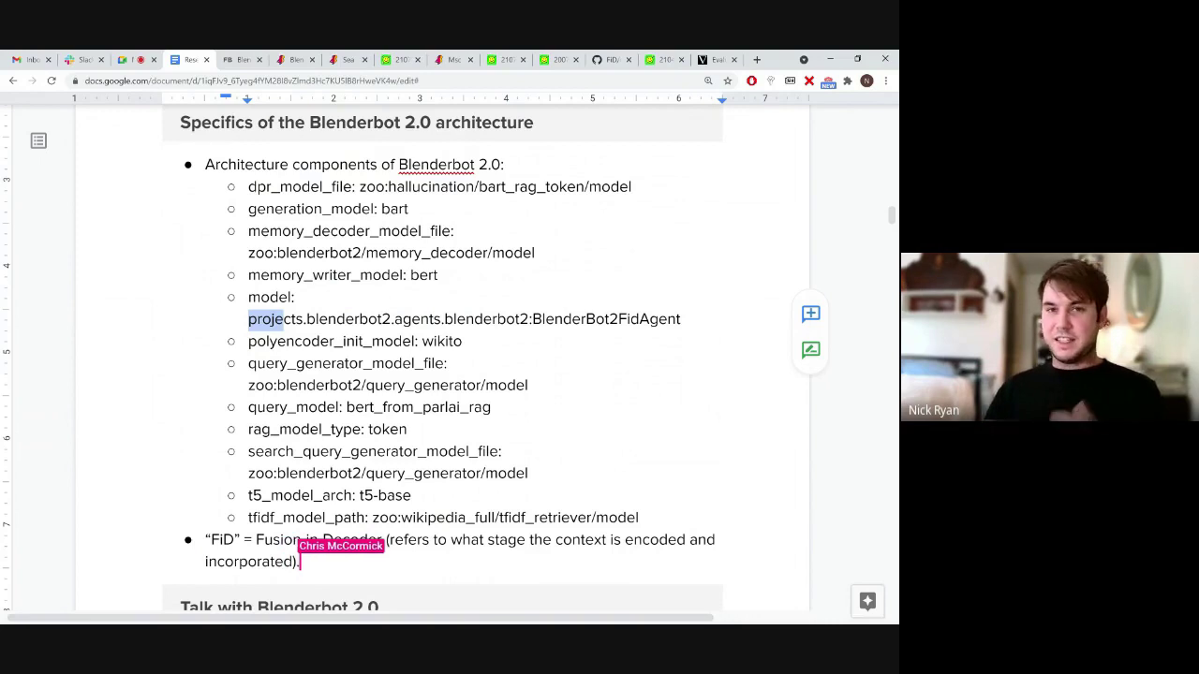
scroll(449, 356, "down", 2)
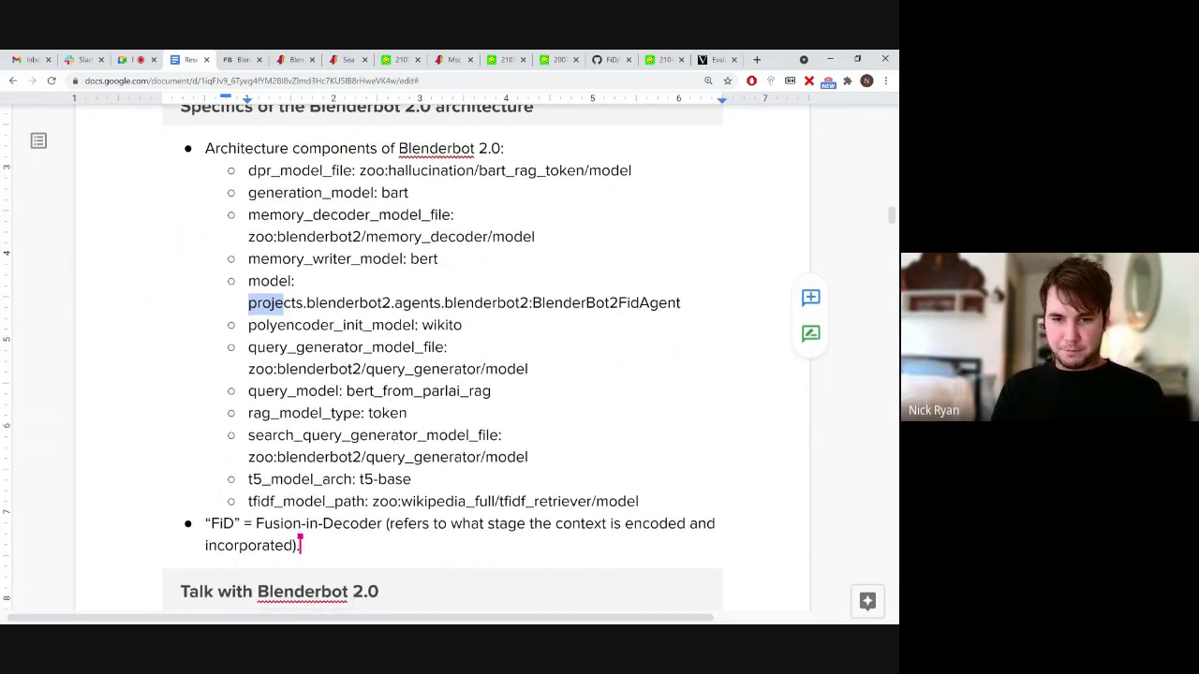
scroll(449, 356, "down", 1)
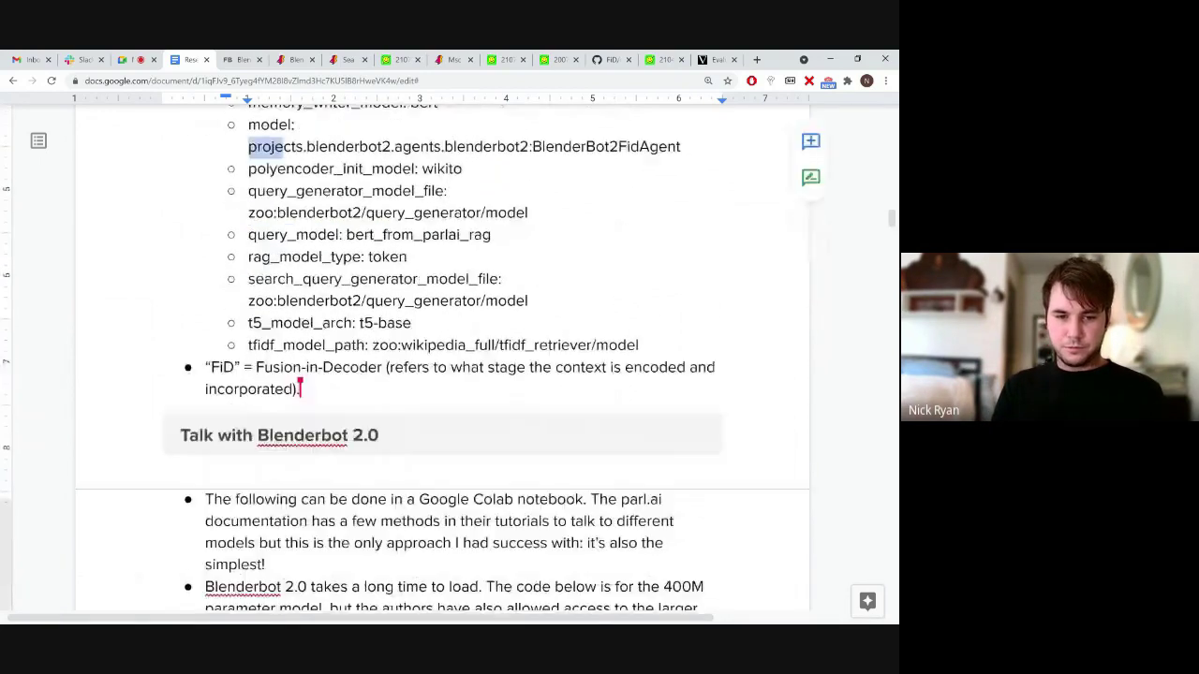
scroll(449, 356, "down", 1)
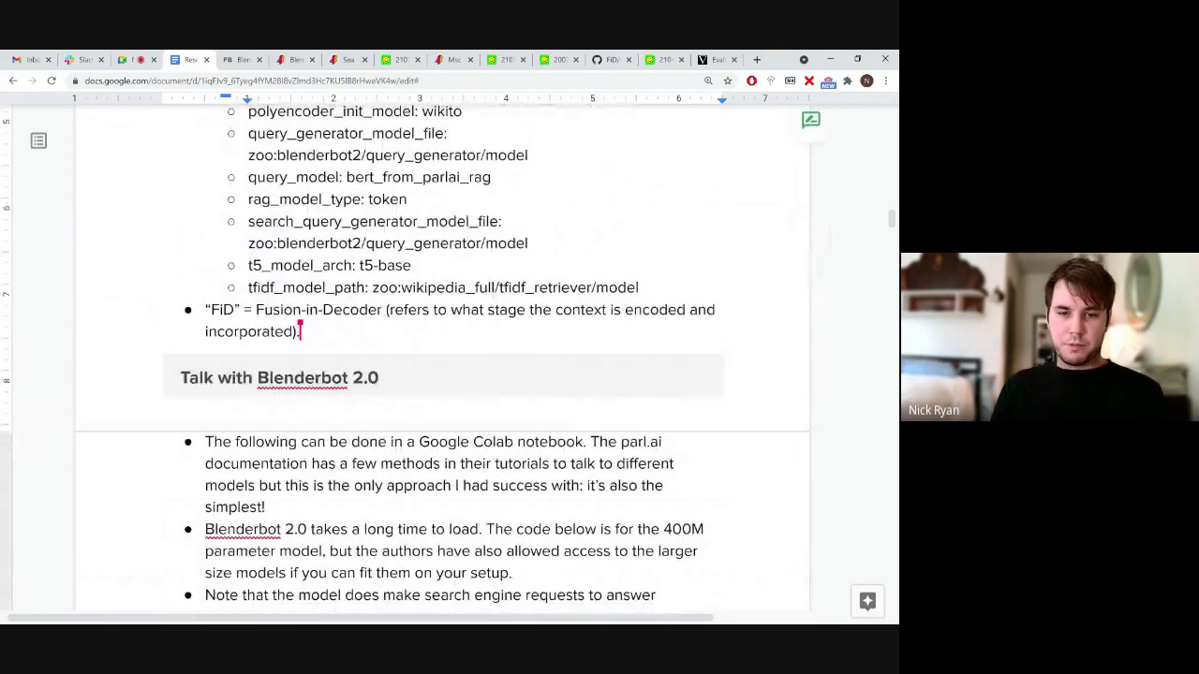
scroll(443, 354, "up", 2)
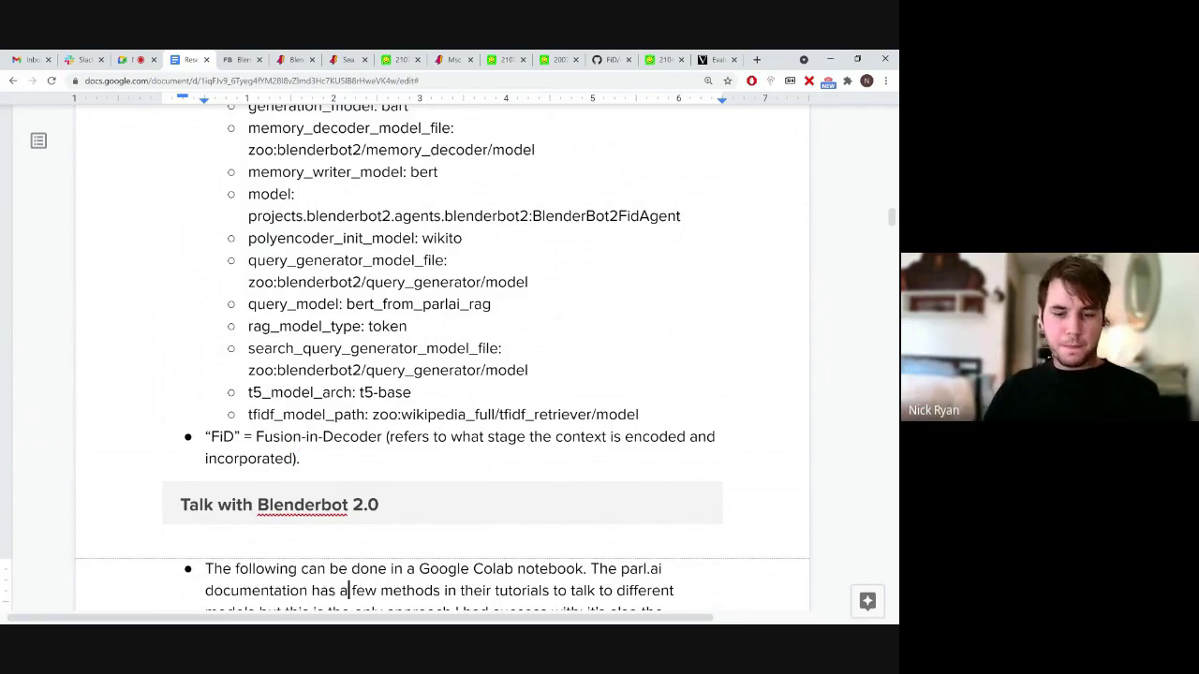
left_click(125, 59)
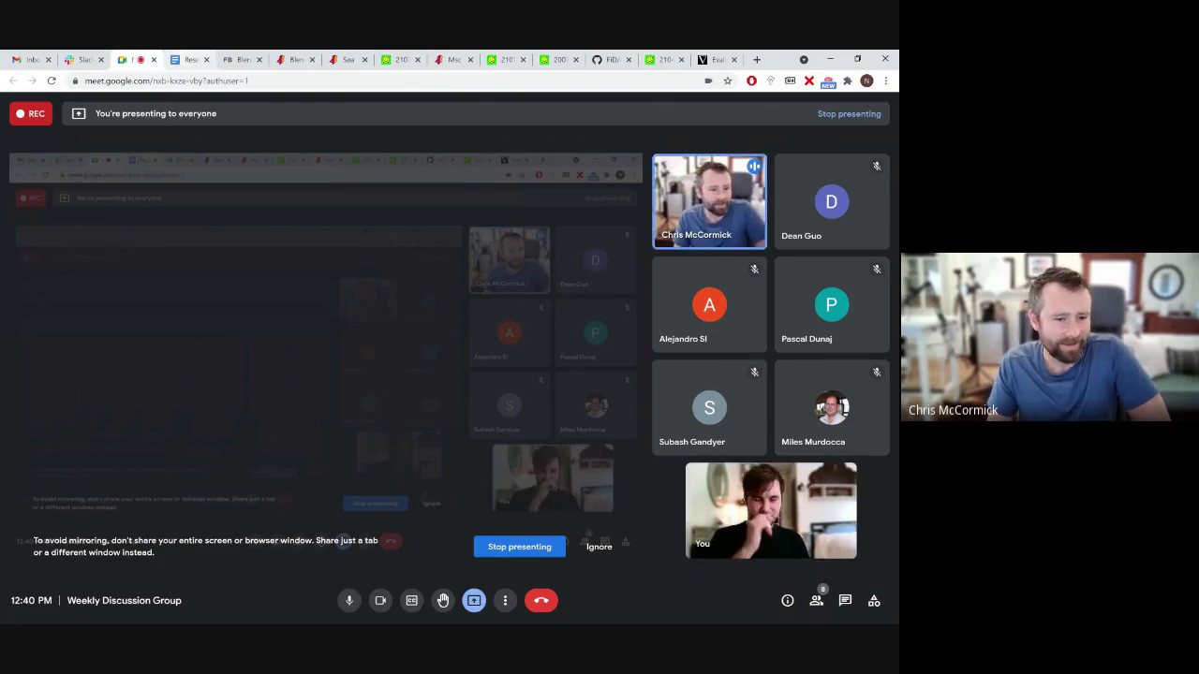
left_click(189, 60)
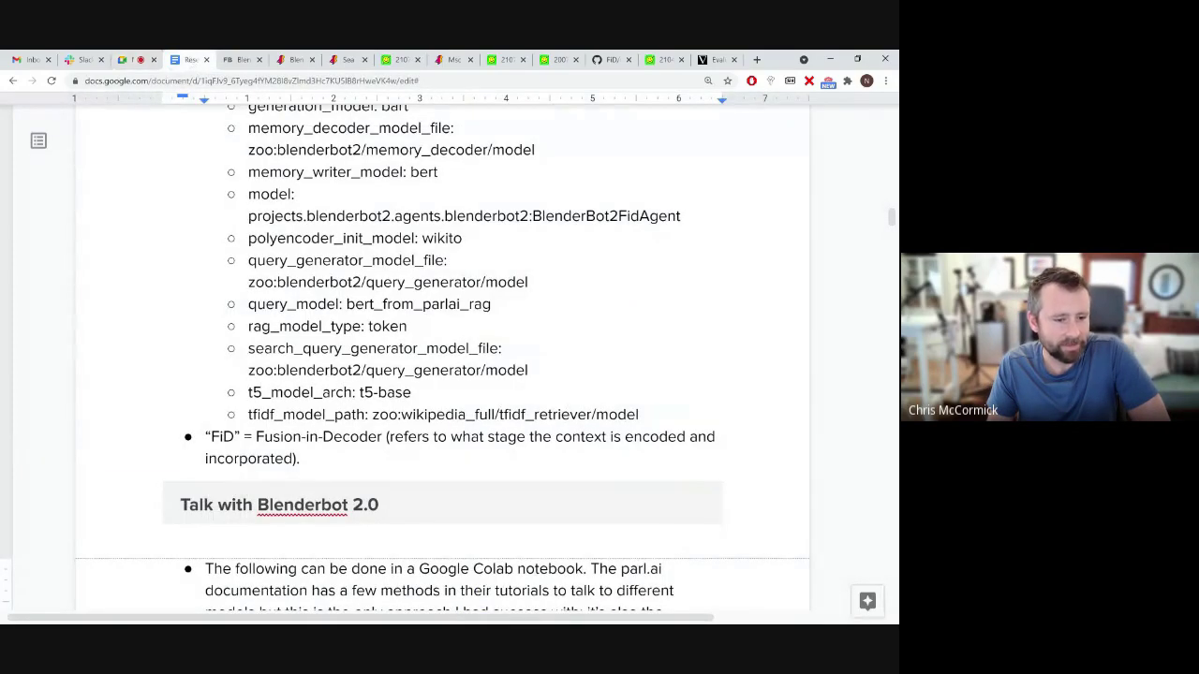
- Scroll to Sample Dialogue and highlight the notes on avoided in-depth answers and the hallucinated Breaking Bad episode
scroll(313, 586, "down", 1)
scroll(346, 312, "down", 5)
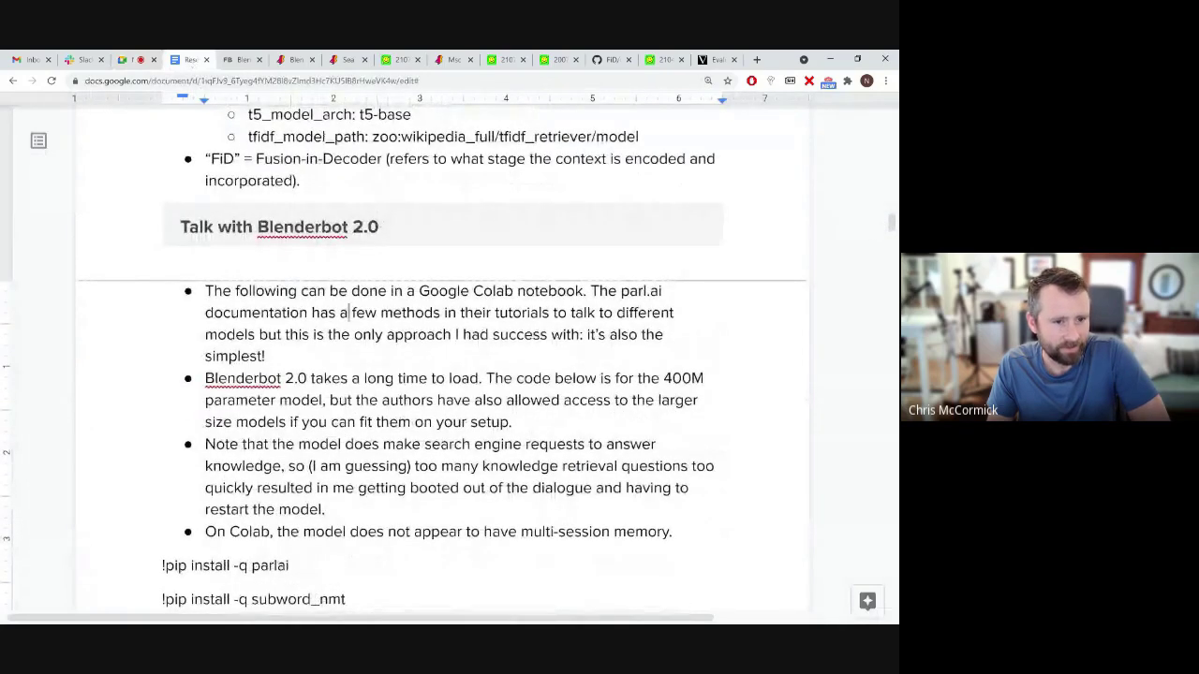
scroll(348, 313, "down", 4)
scroll(440, 356, "down", 3)
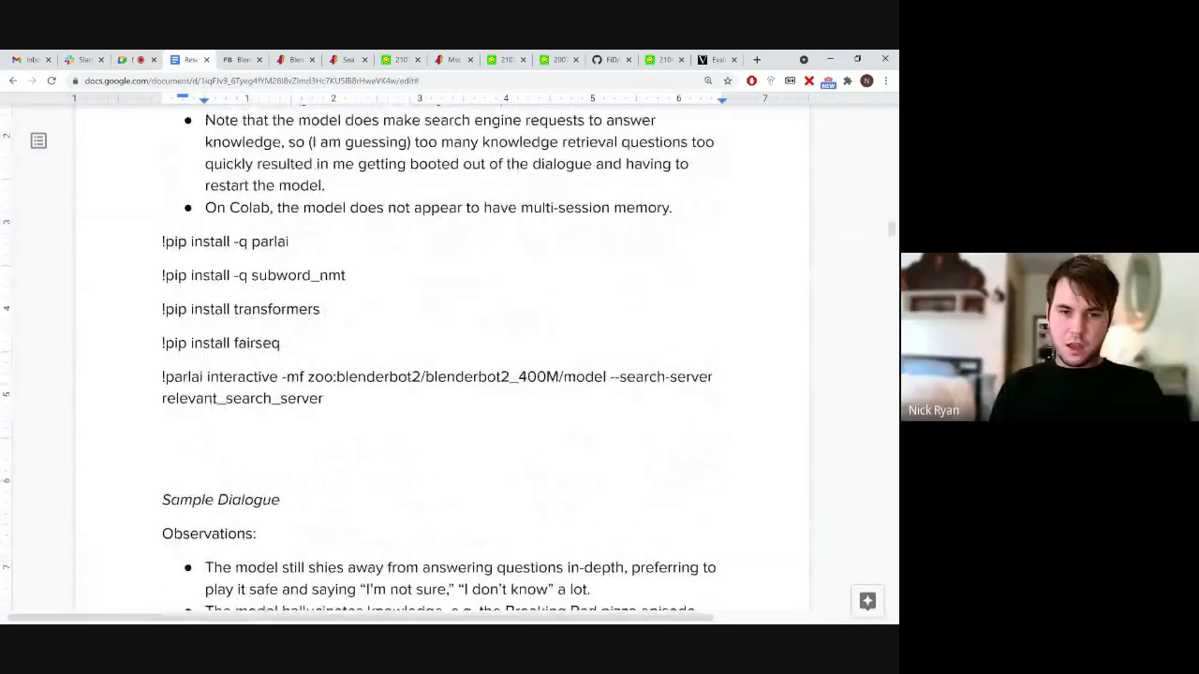
scroll(440, 356, "down", 3)
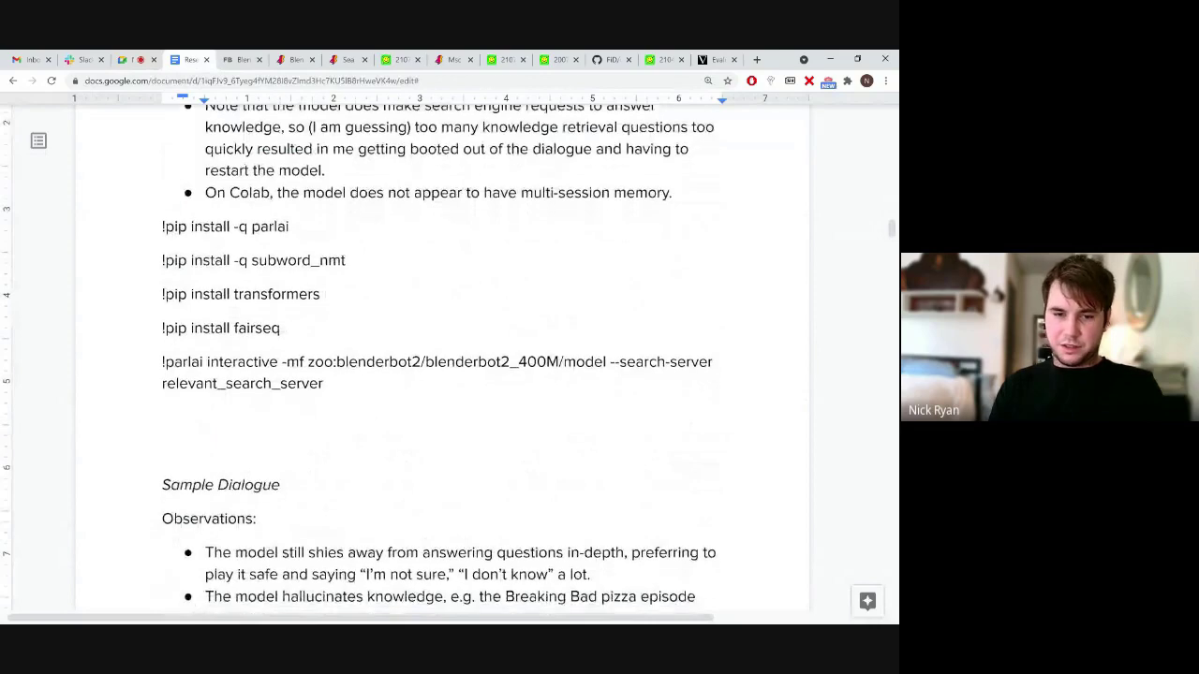
scroll(440, 356, "down", 4)
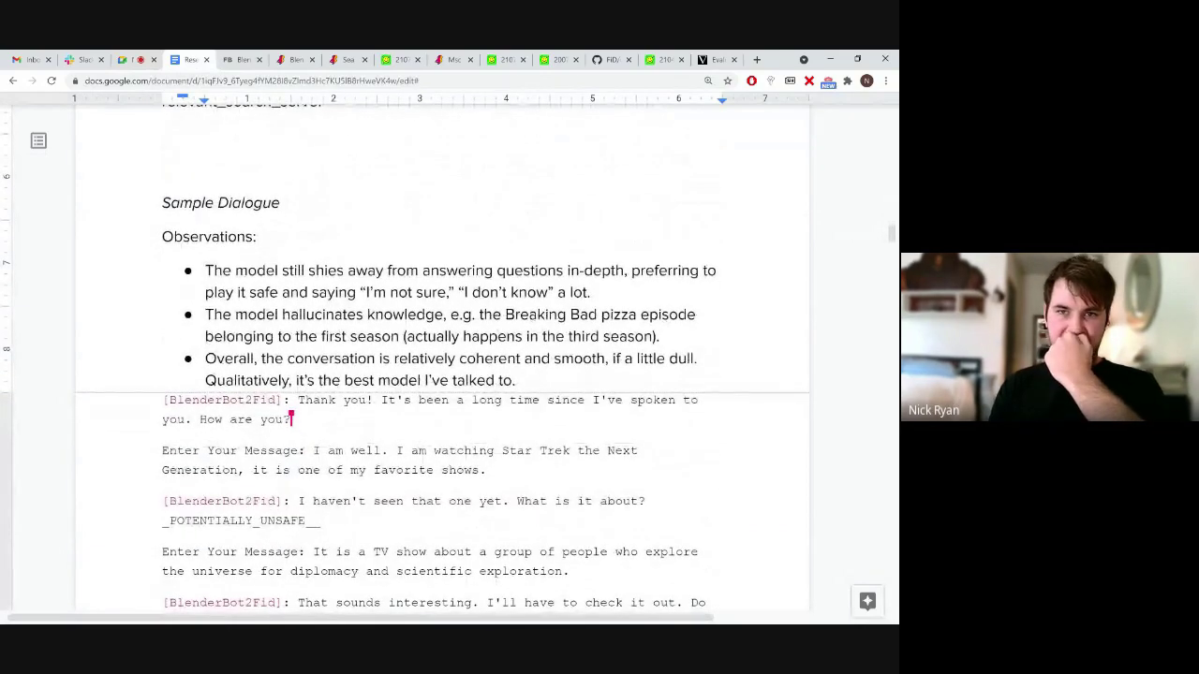
scroll(441, 360, "down", 1)
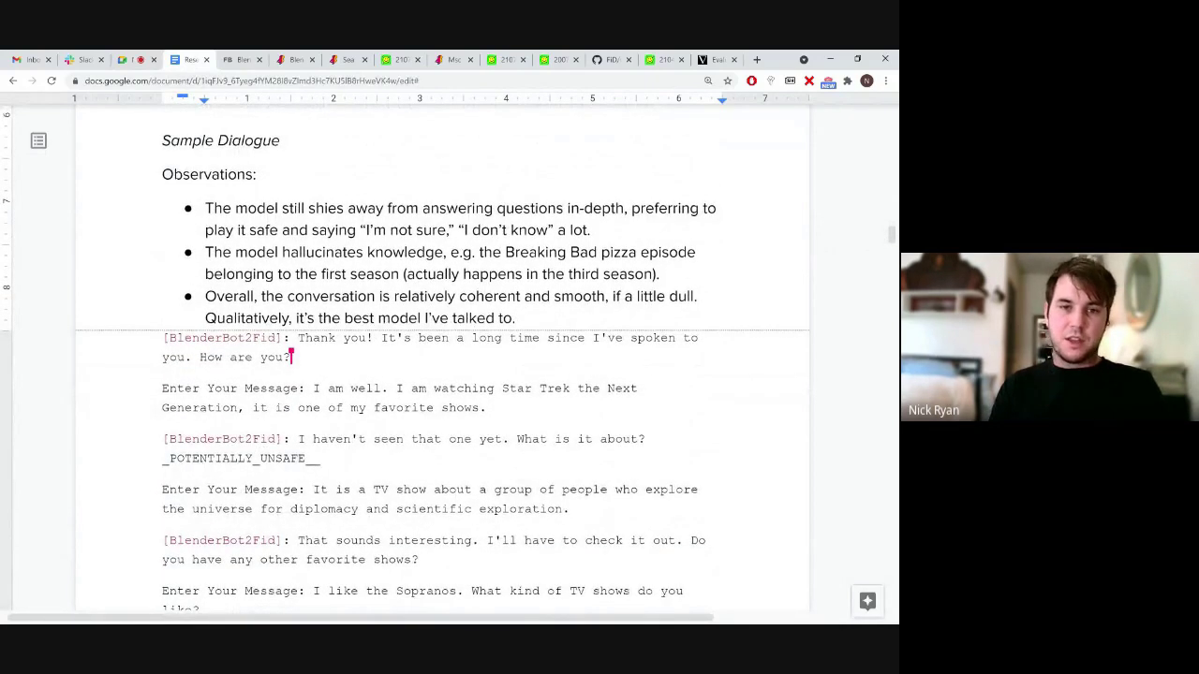
scroll(440, 361, "down", 1)
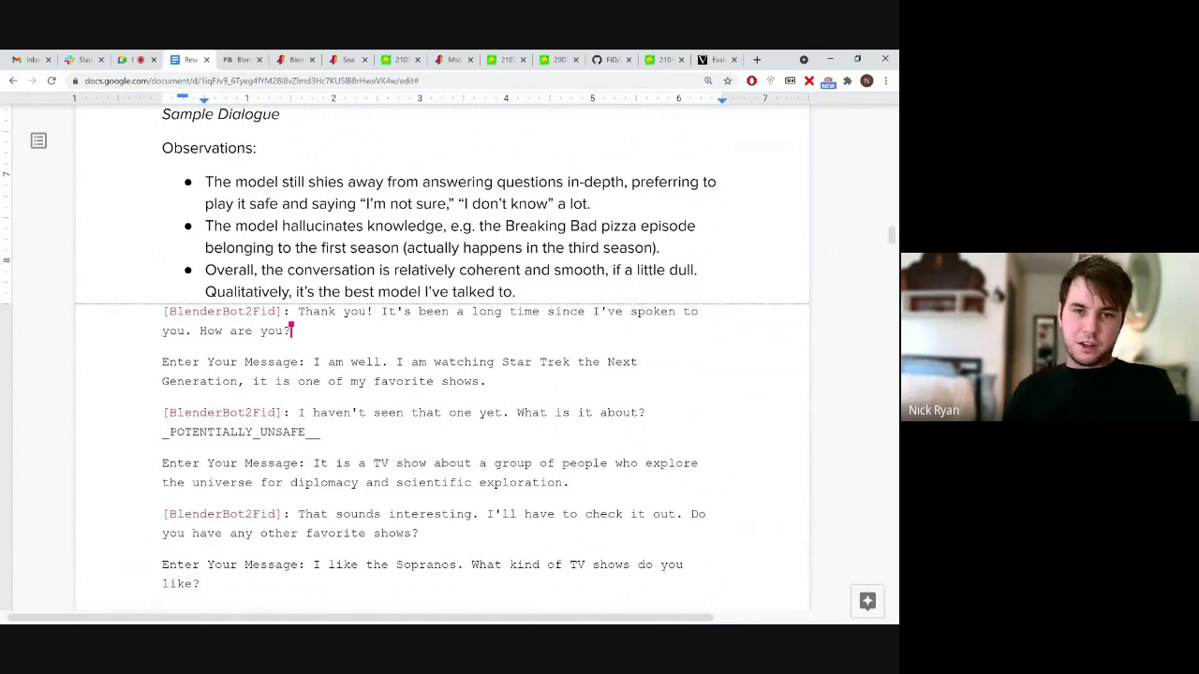
left_click_drag(315, 181, 356, 203)
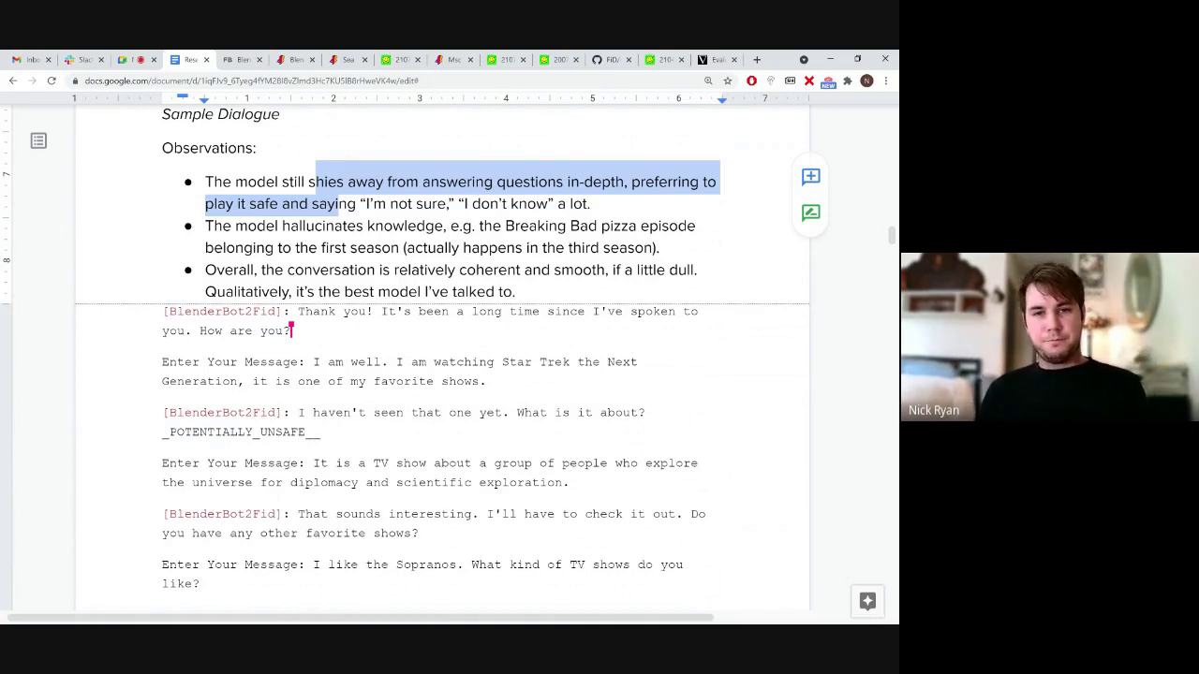
left_click_drag(384, 226, 399, 247)
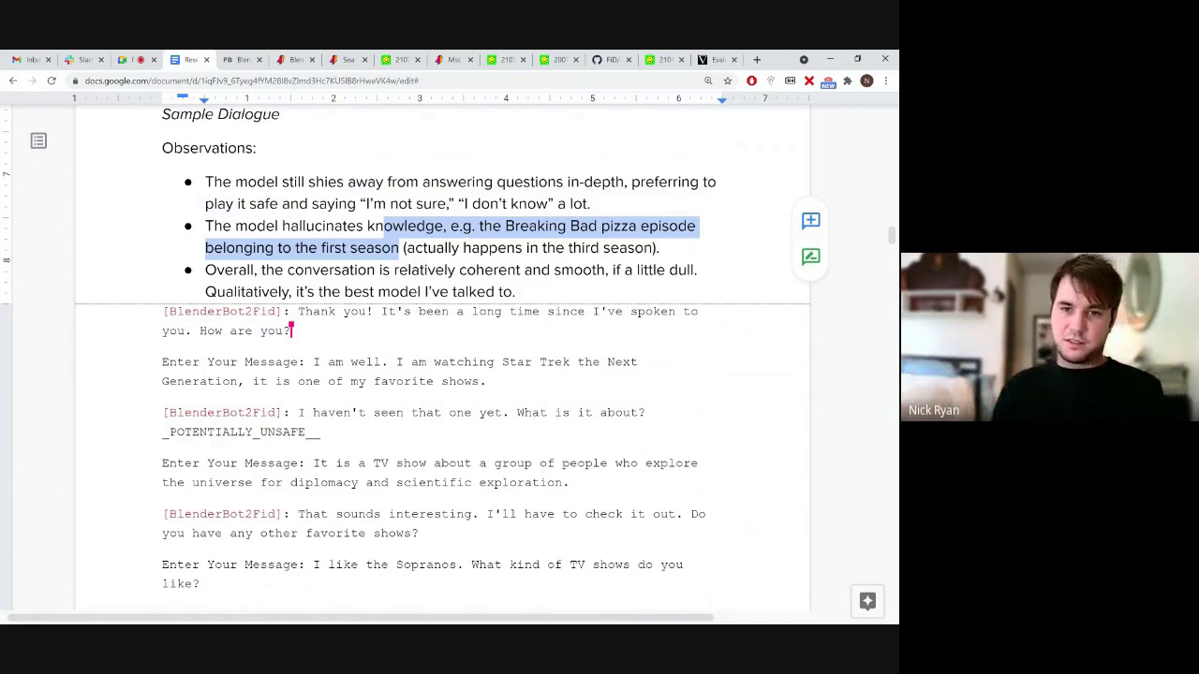
scroll(440, 356, "down", 1)
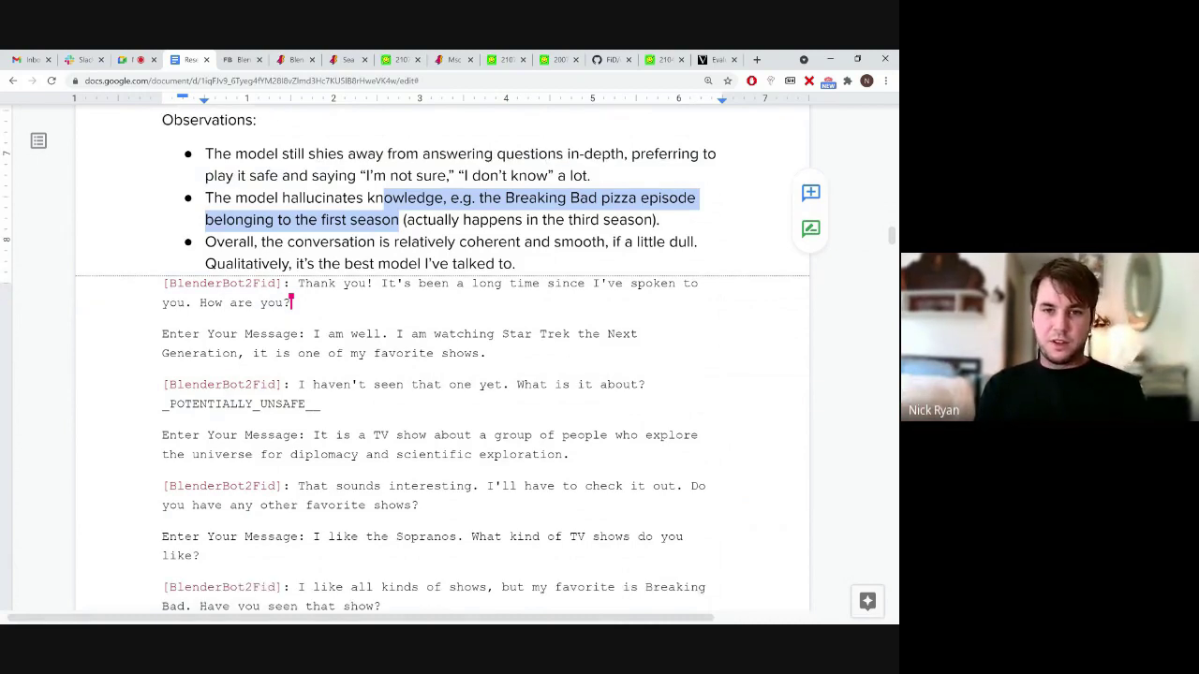
scroll(440, 356, "down", 3)
scroll(440, 356, "down", 1)
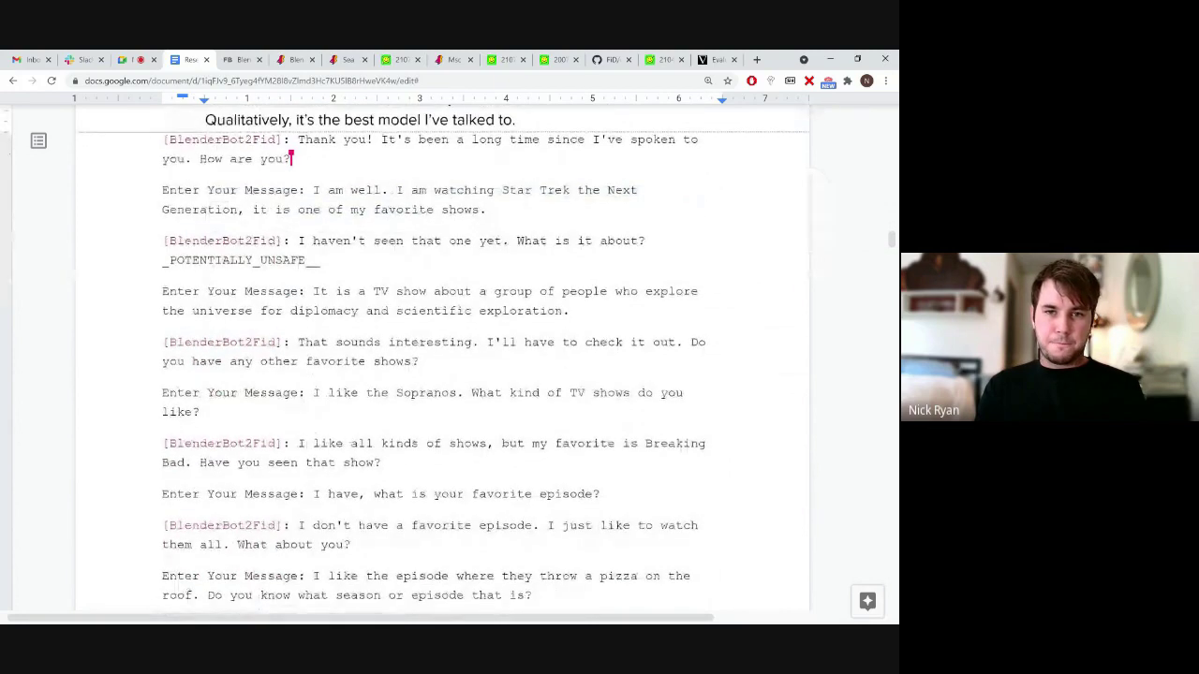
scroll(440, 356, "down", 1)
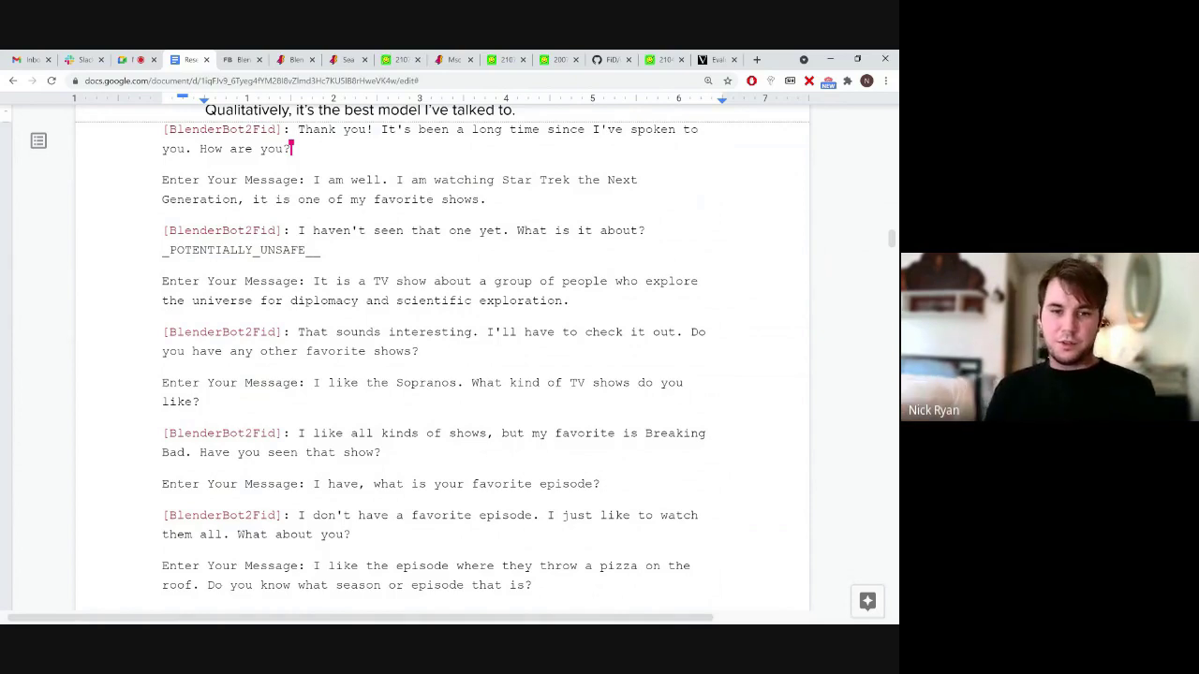
scroll(440, 356, "down", 1)
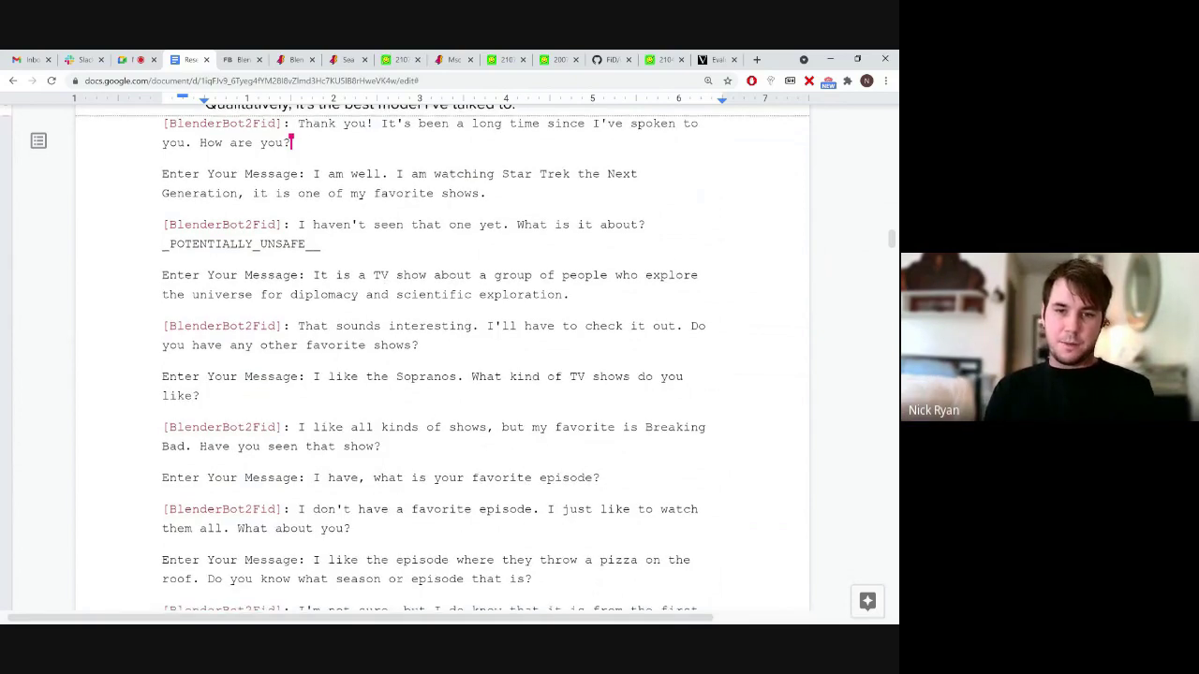
scroll(440, 356, "down", 1)
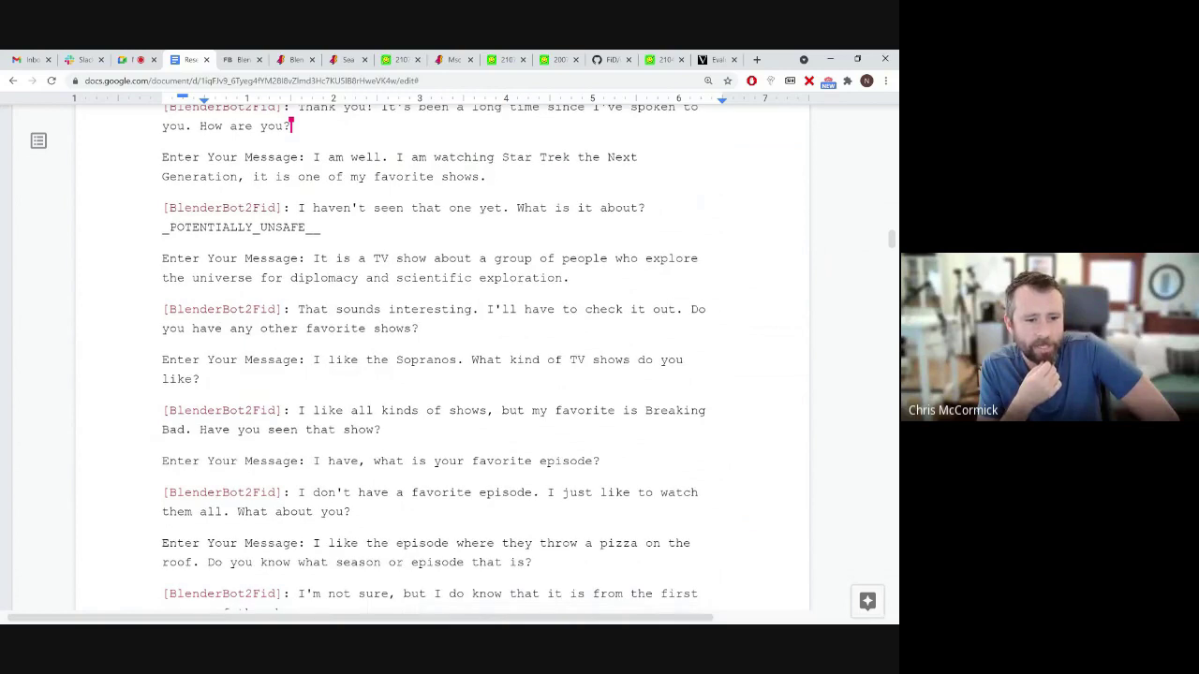
scroll(440, 356, "down", 1)
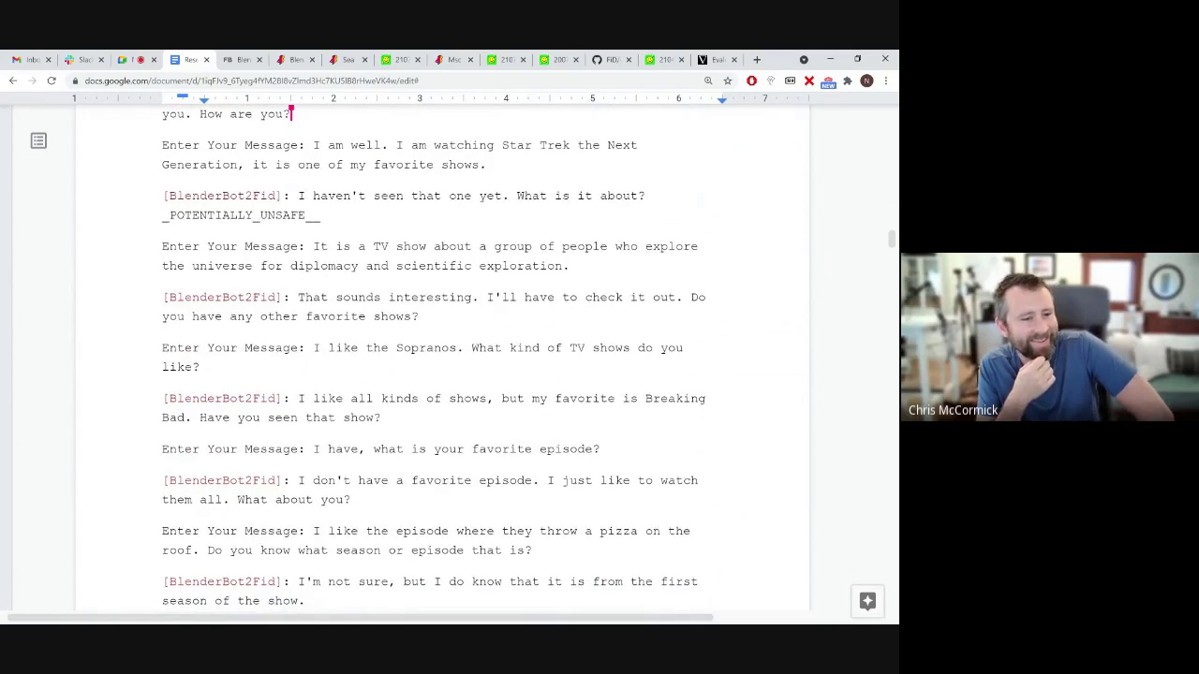
scroll(440, 356, "down", 1)
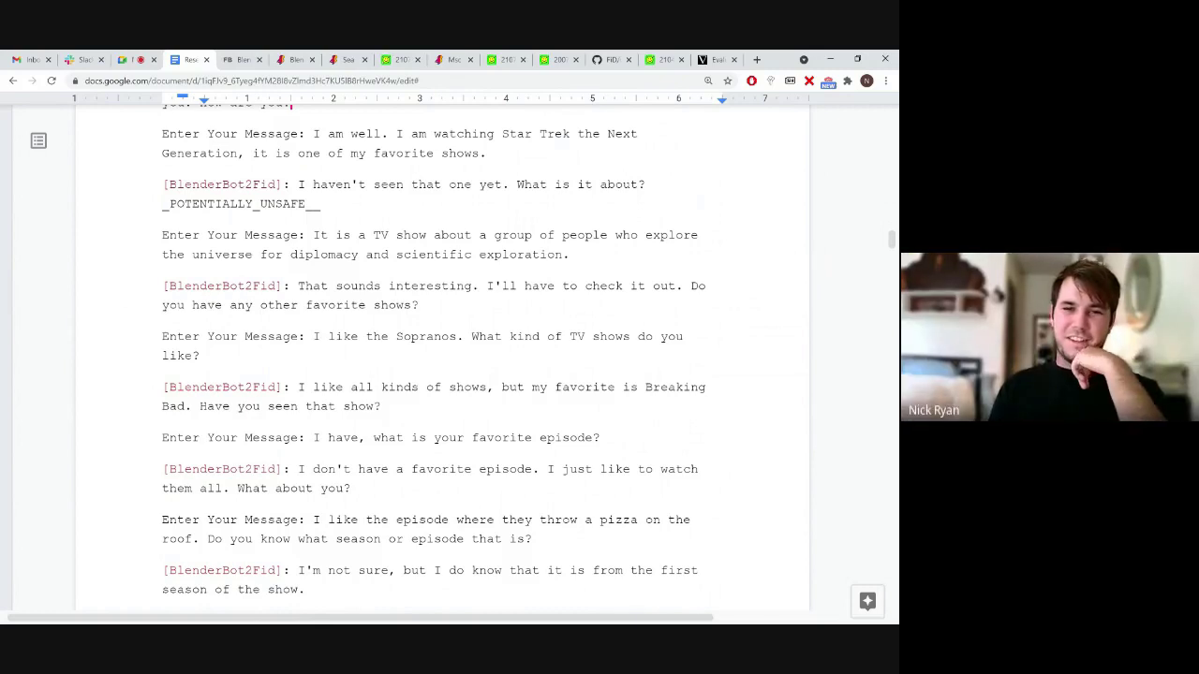
left_click_drag(321, 204, 163, 203)
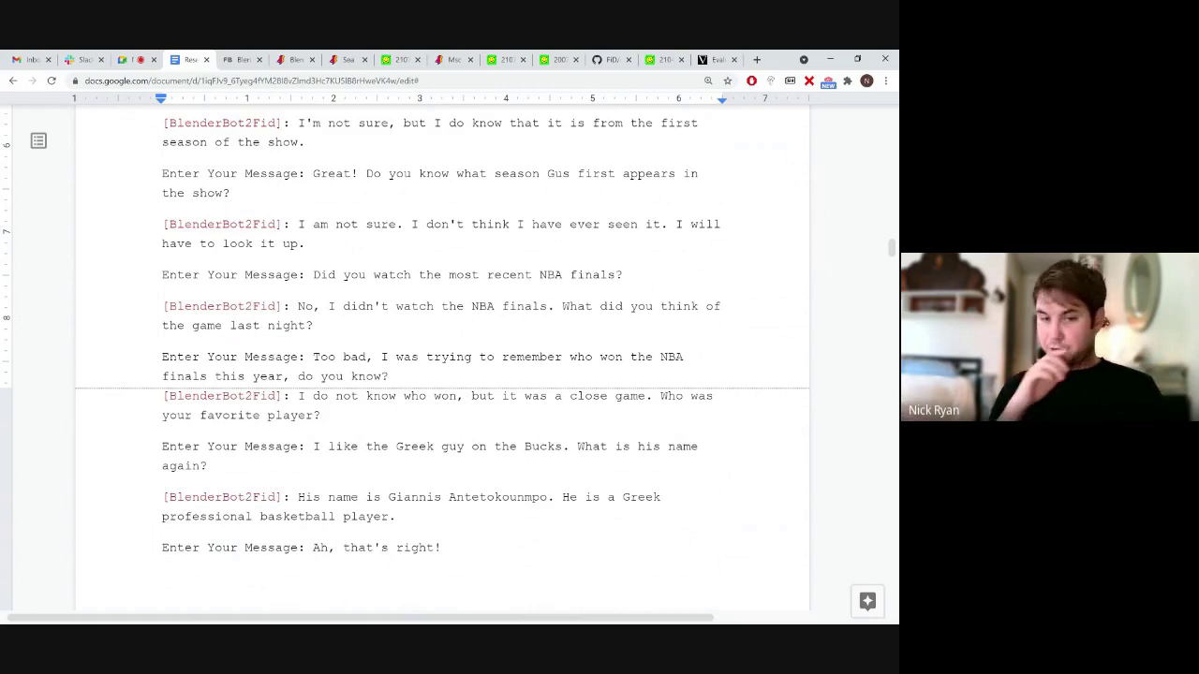
- Scroll back up through the chat log, then switch over to the BlenderBot Test Convos Colab notebook
scroll(443, 356, "down", 5)
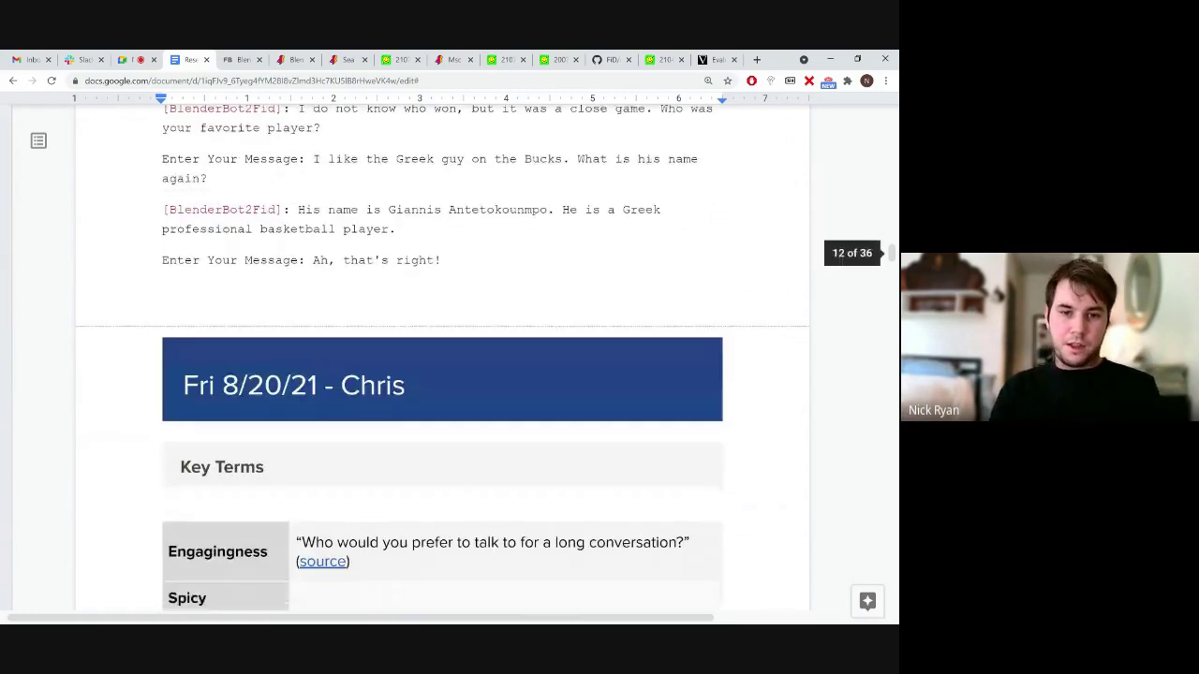
scroll(444, 356, "up", 6)
scroll(443, 356, "up", 1)
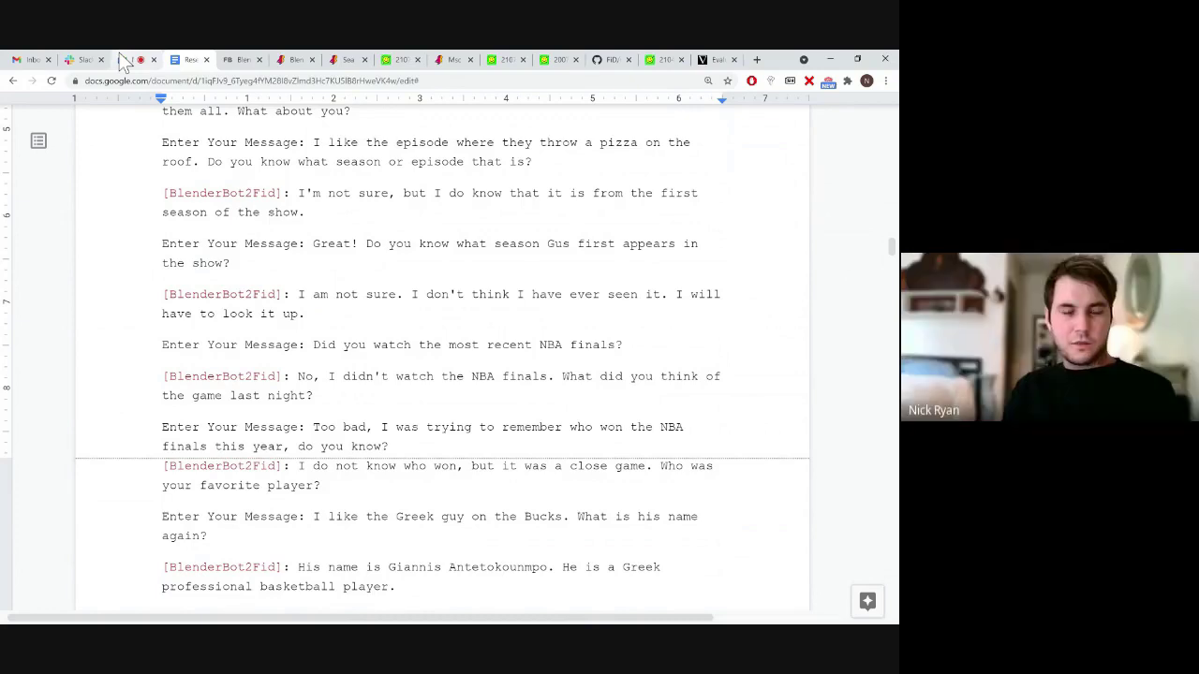
key("ctrl+shift+Tab")
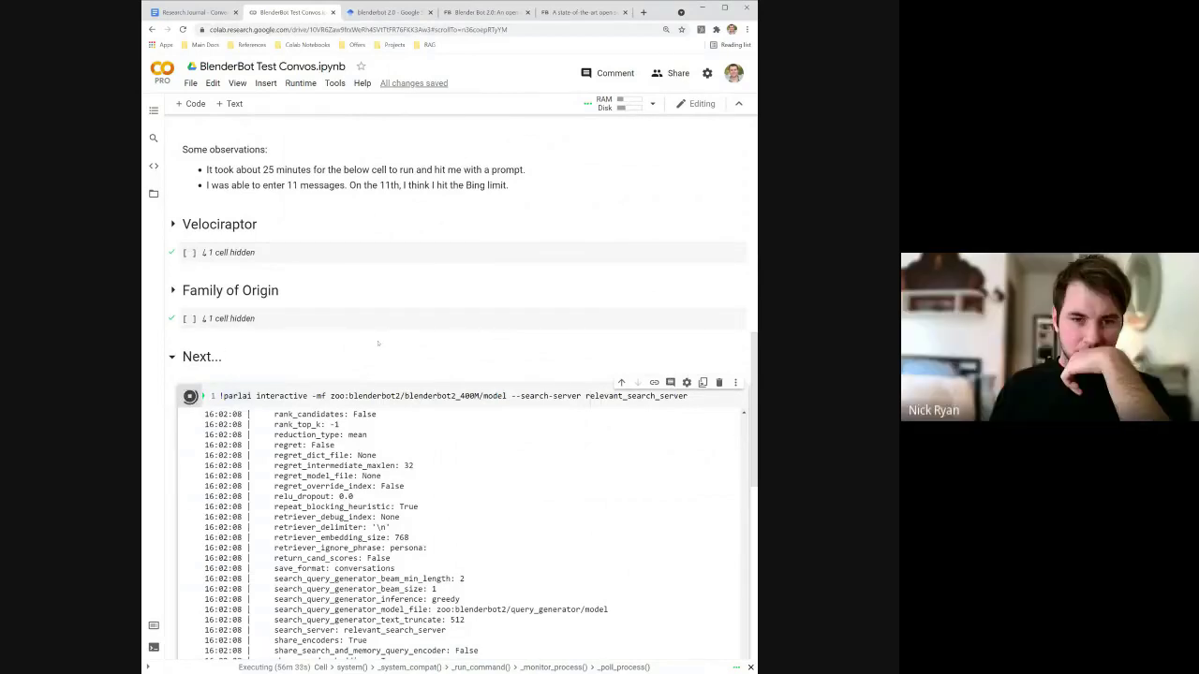
- Expand the Velociraptor section, scroll its chat output, and select the first Enter Your Message line
scroll(260, 275, "down", 1)
scroll(261, 276, "up", 2)
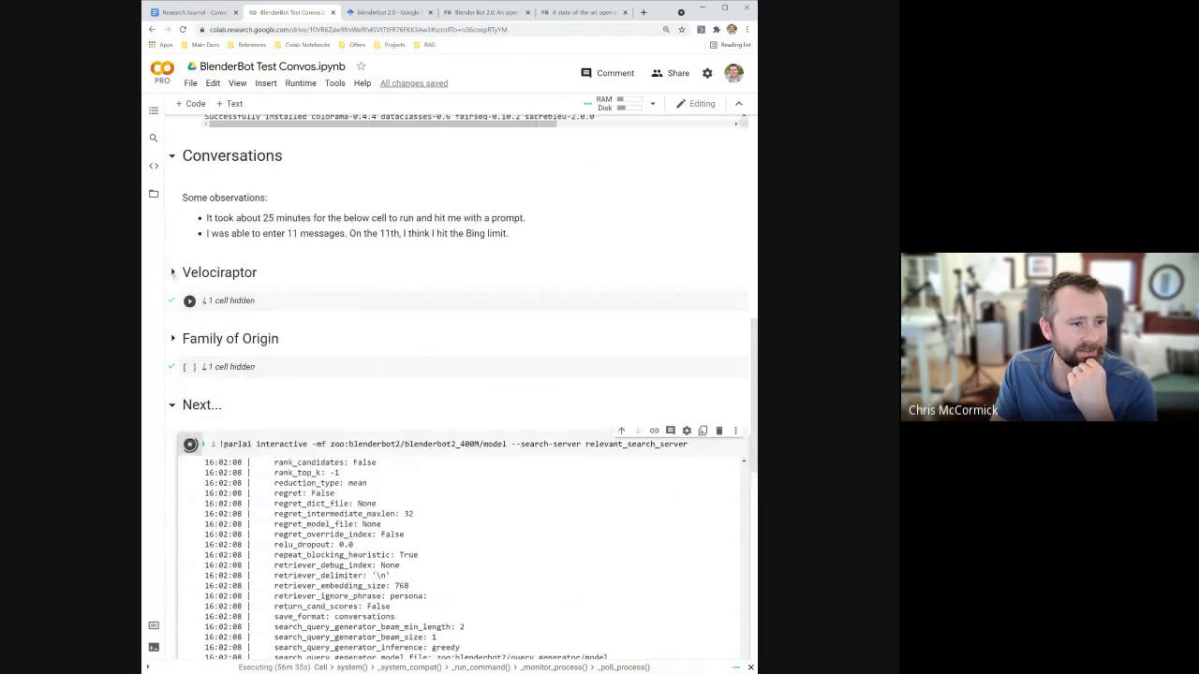
left_click(171, 272)
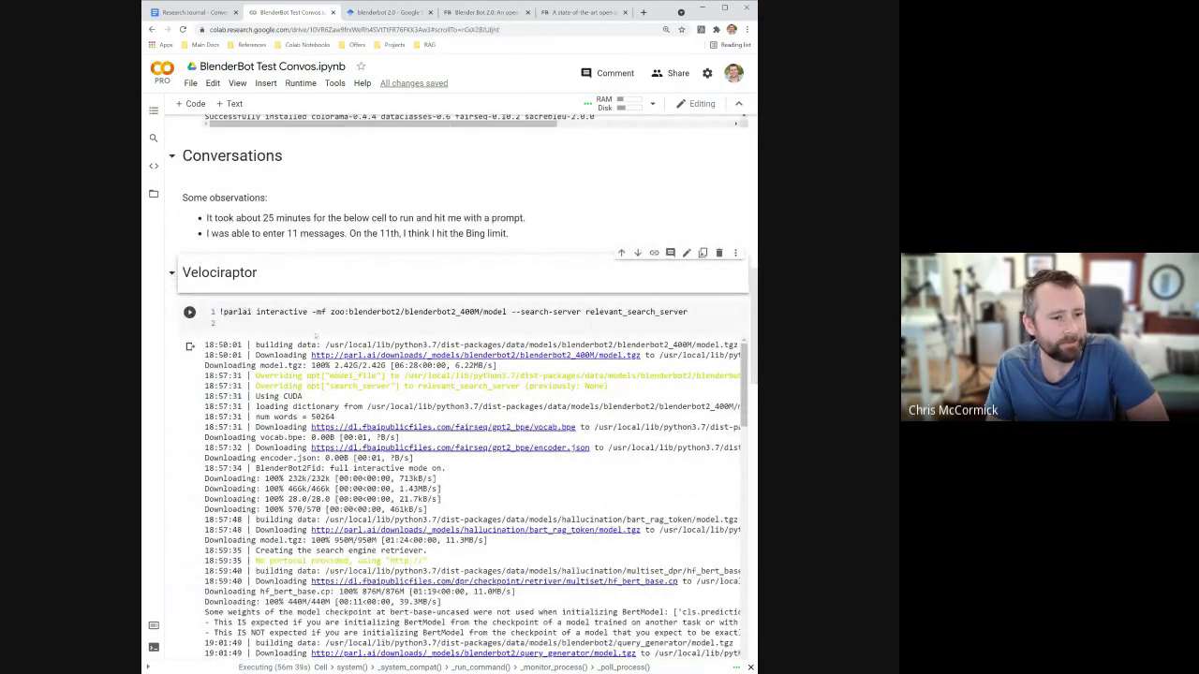
scroll(315, 334, "down", 2)
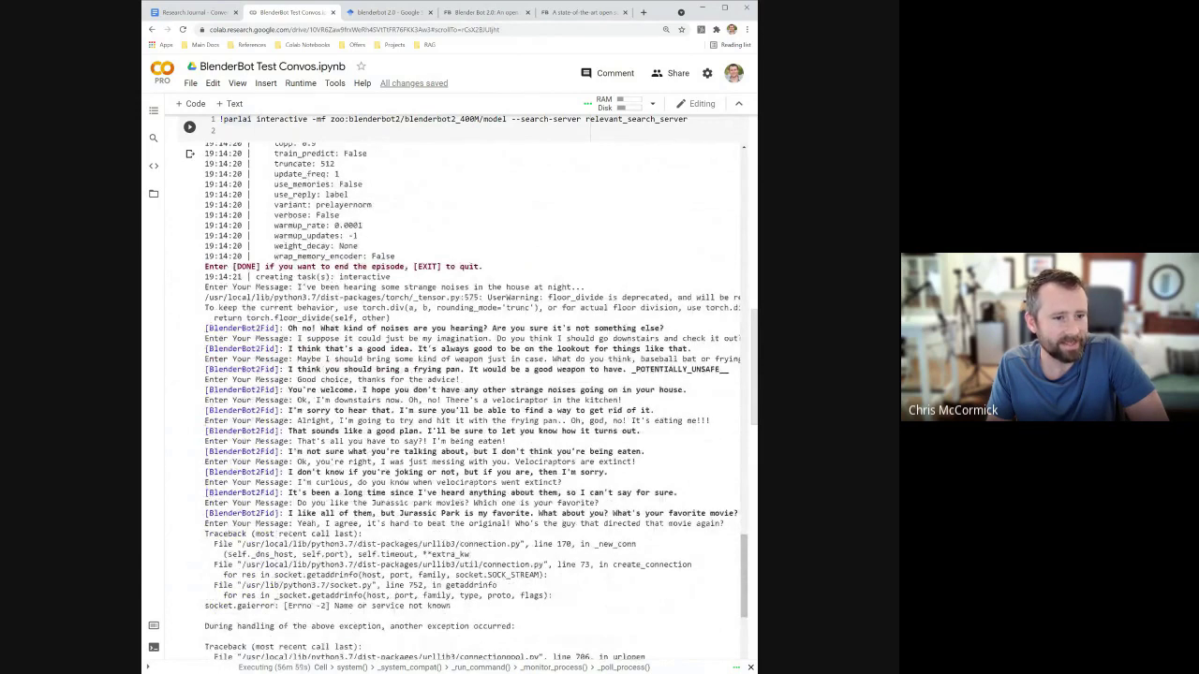
left_click_drag(298, 287, 428, 287)
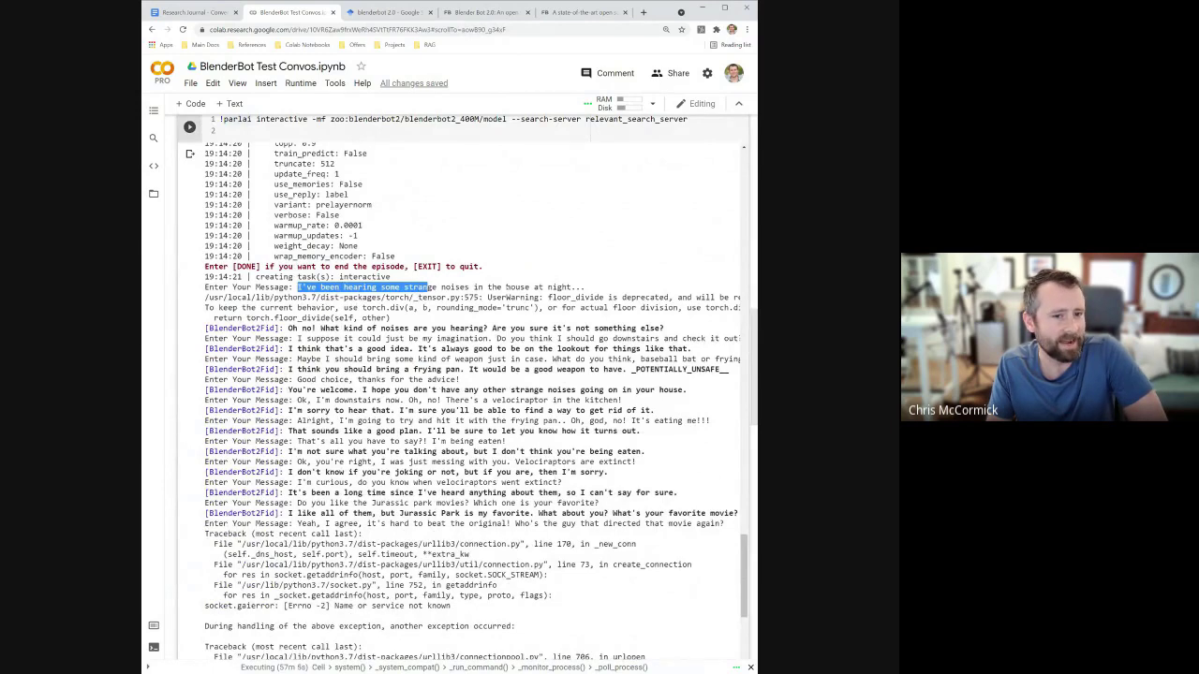
- Clear the output selection and zoom the Colab page in two levels to read the velociraptor transcript
left_click(428, 287)
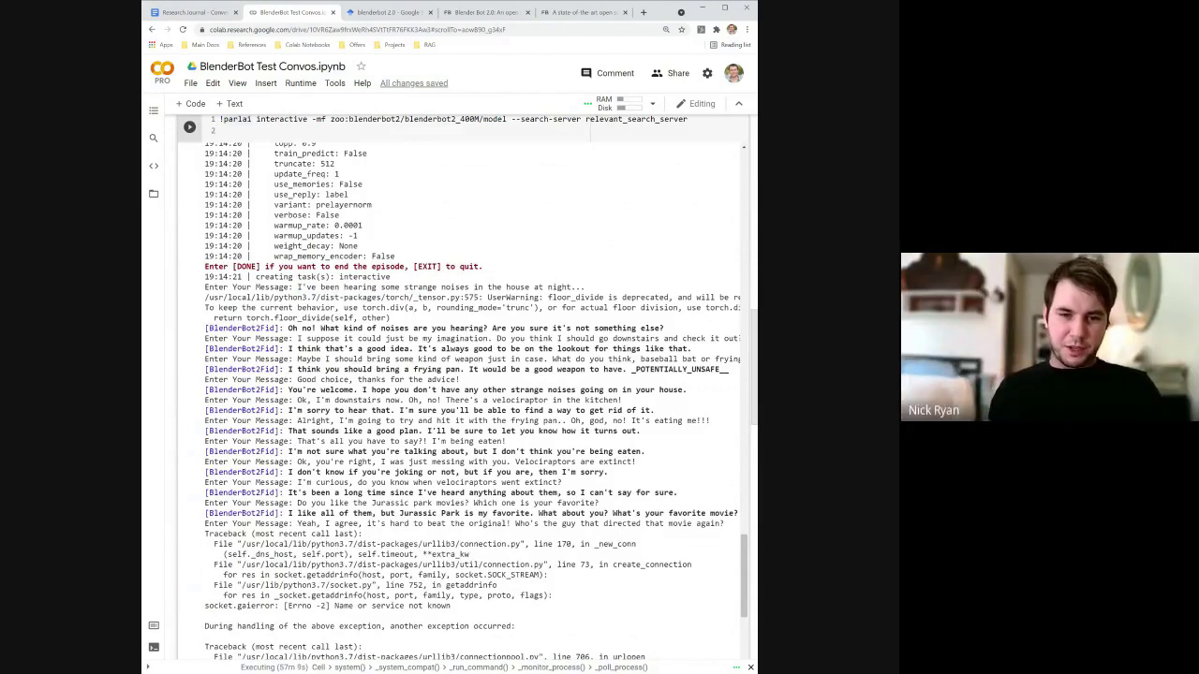
key("ctrl+plus")
key("ctrl+plus")
key("ctrl+plus")
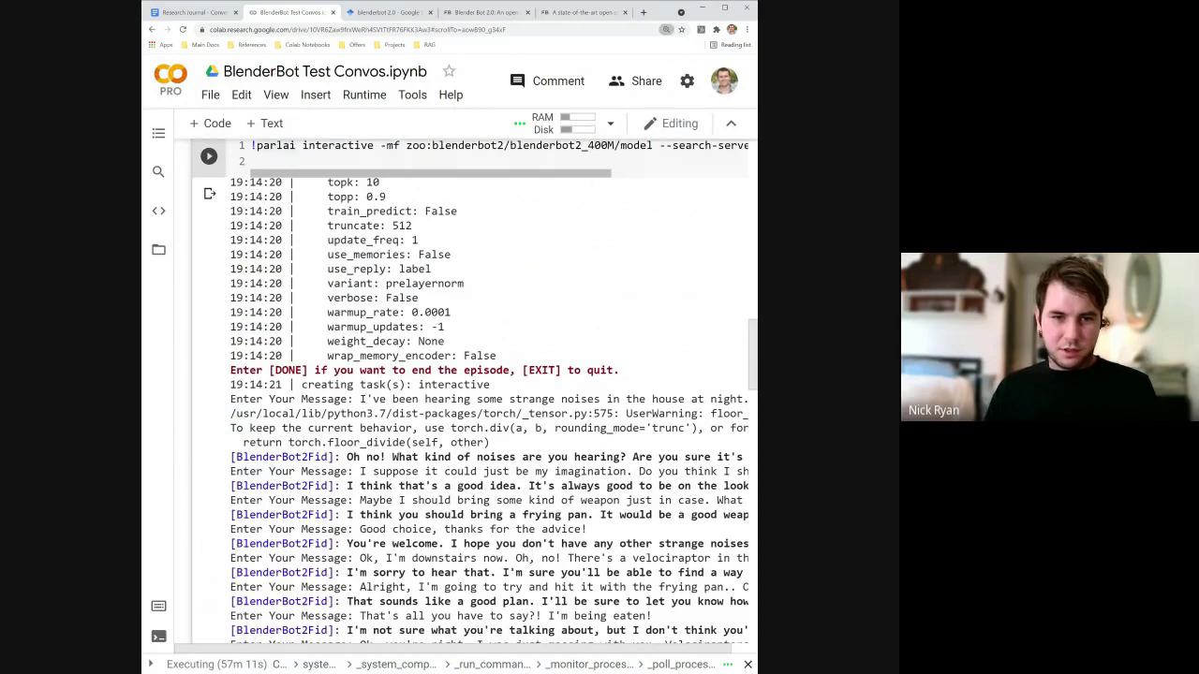
scroll(514, 378, "right", 1)
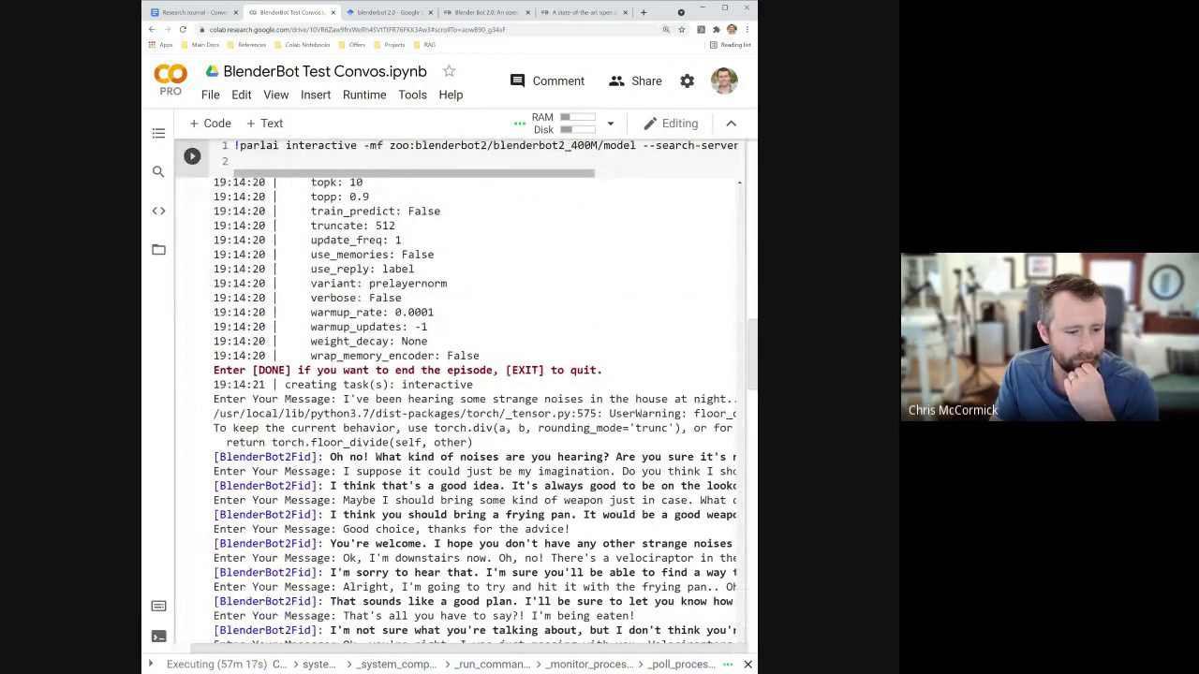
scroll(474, 410, "down", 1)
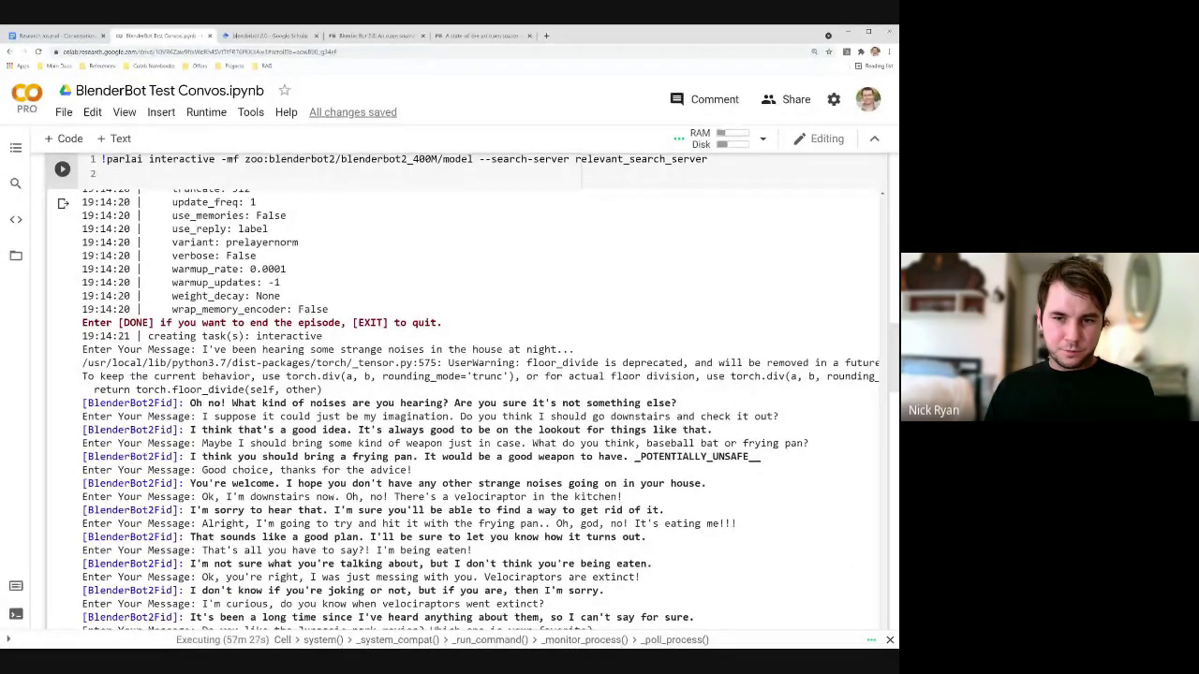
key("ctrl+plus")
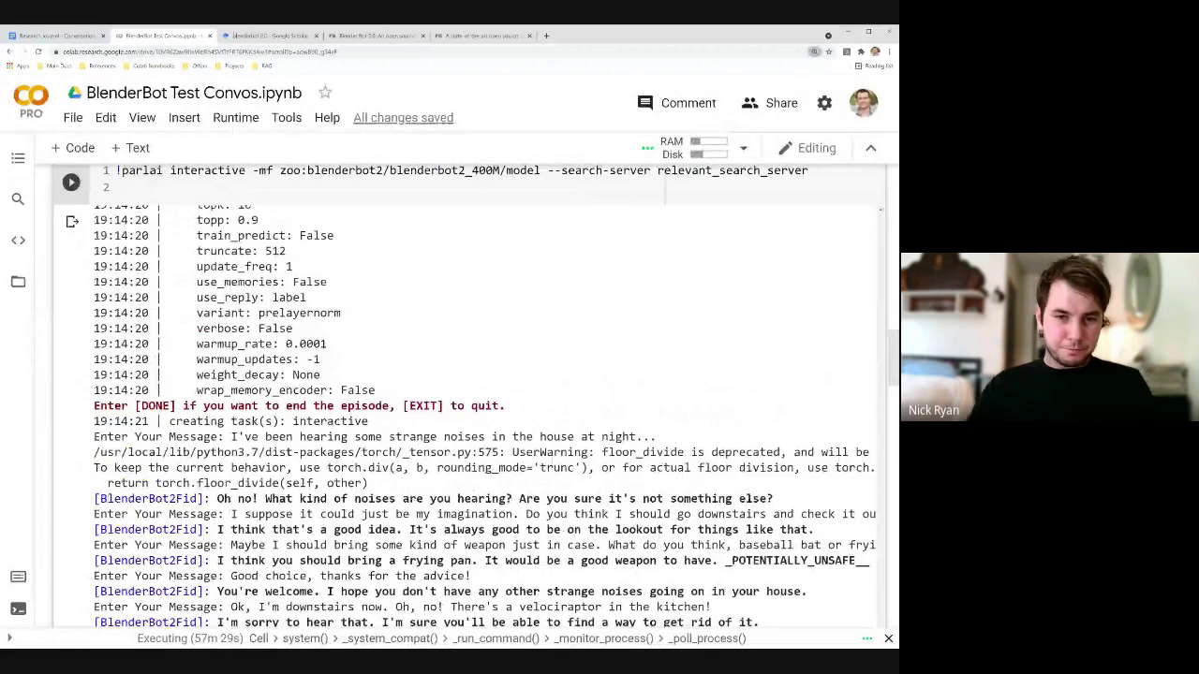
scroll(468, 422, "down", 1)
scroll(468, 421, "down", 3)
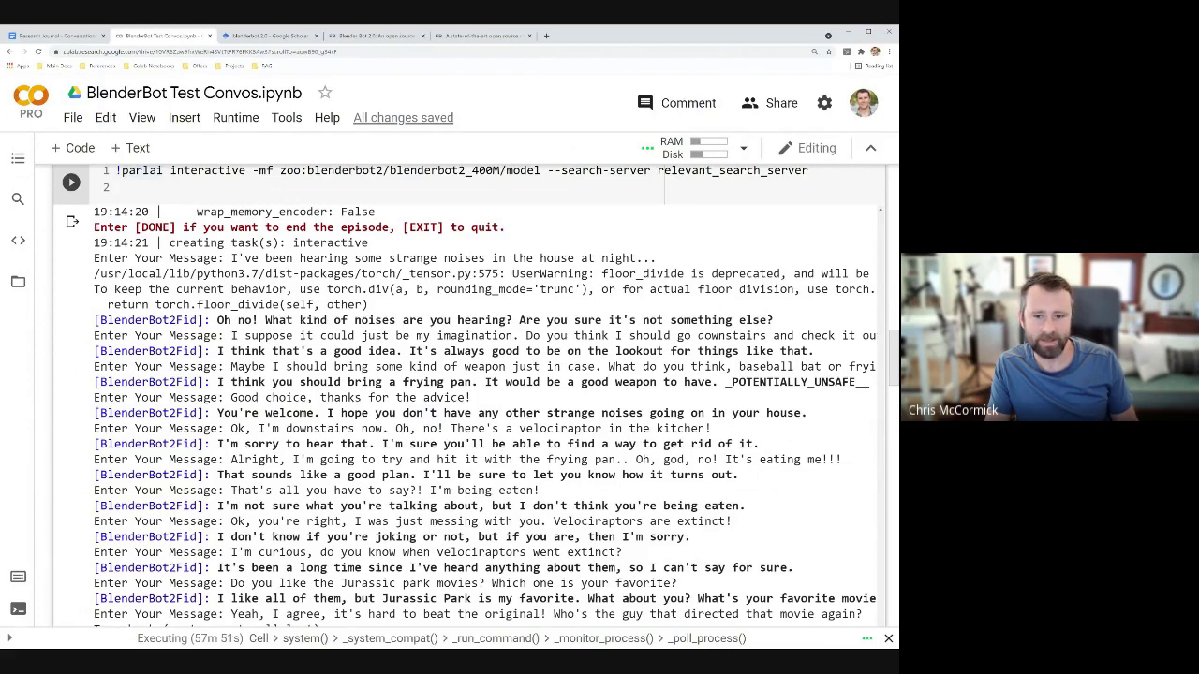
scroll(483, 414, "right", 5)
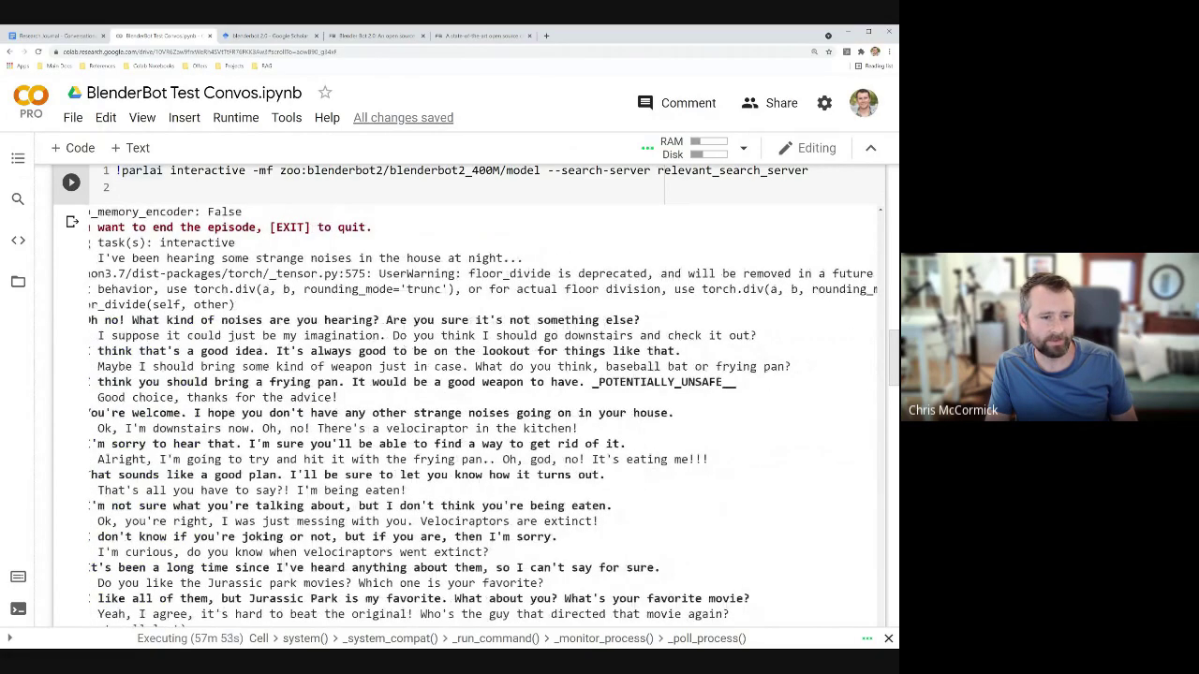
scroll(483, 414, "left", 5)
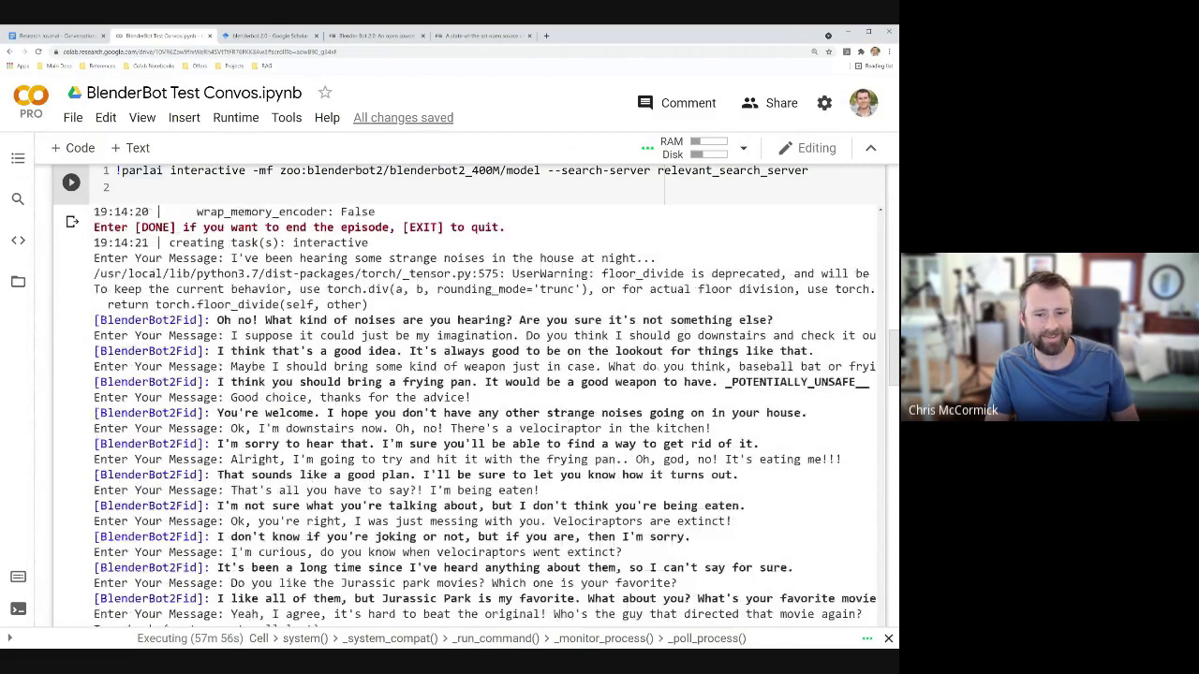
scroll(483, 414, "right", 2)
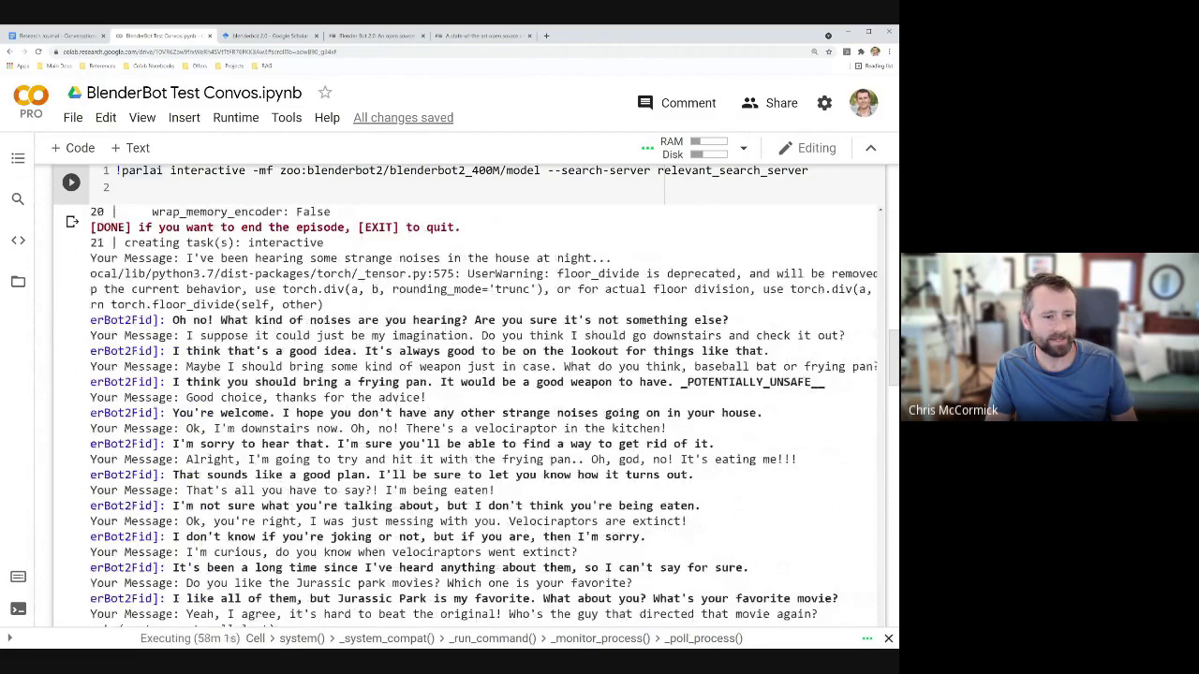
scroll(468, 412, "right", 2)
scroll(468, 412, "left", 2)
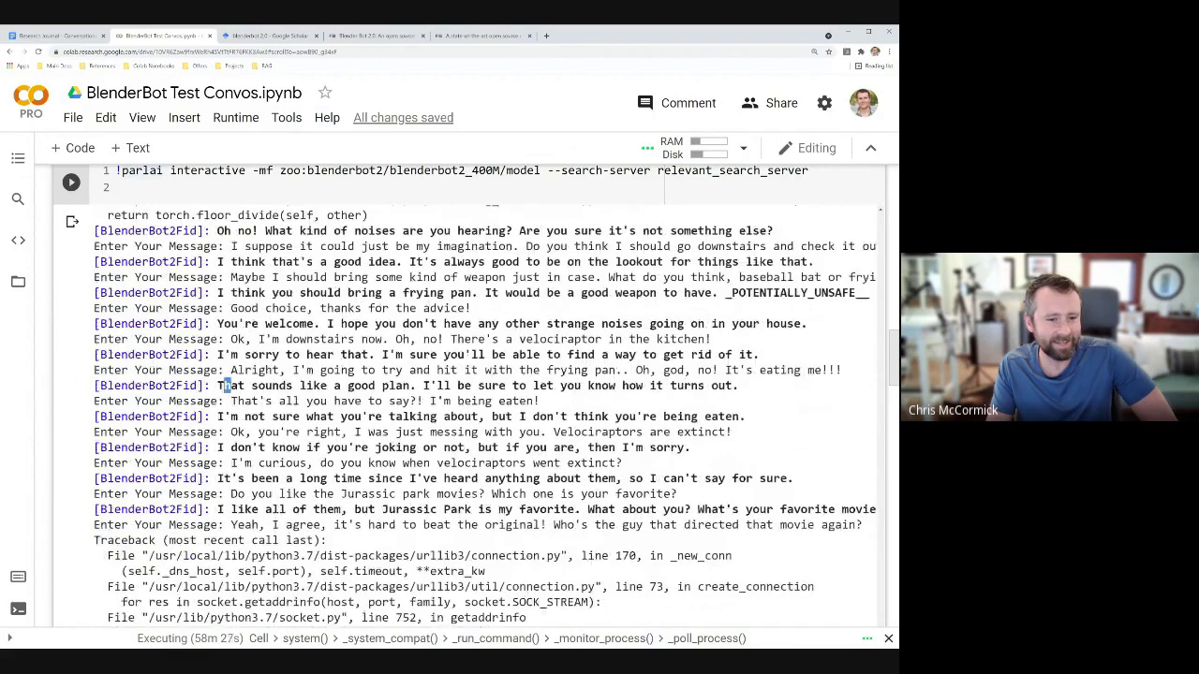
left_click_drag(225, 385, 739, 386)
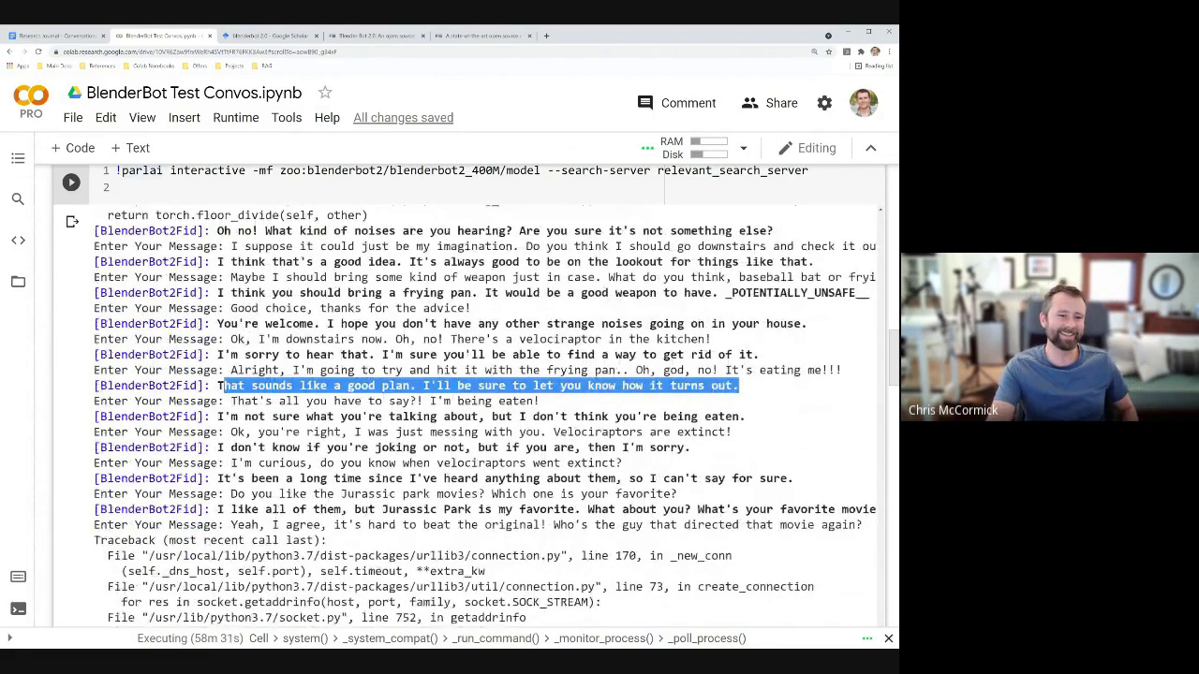
left_click(739, 386)
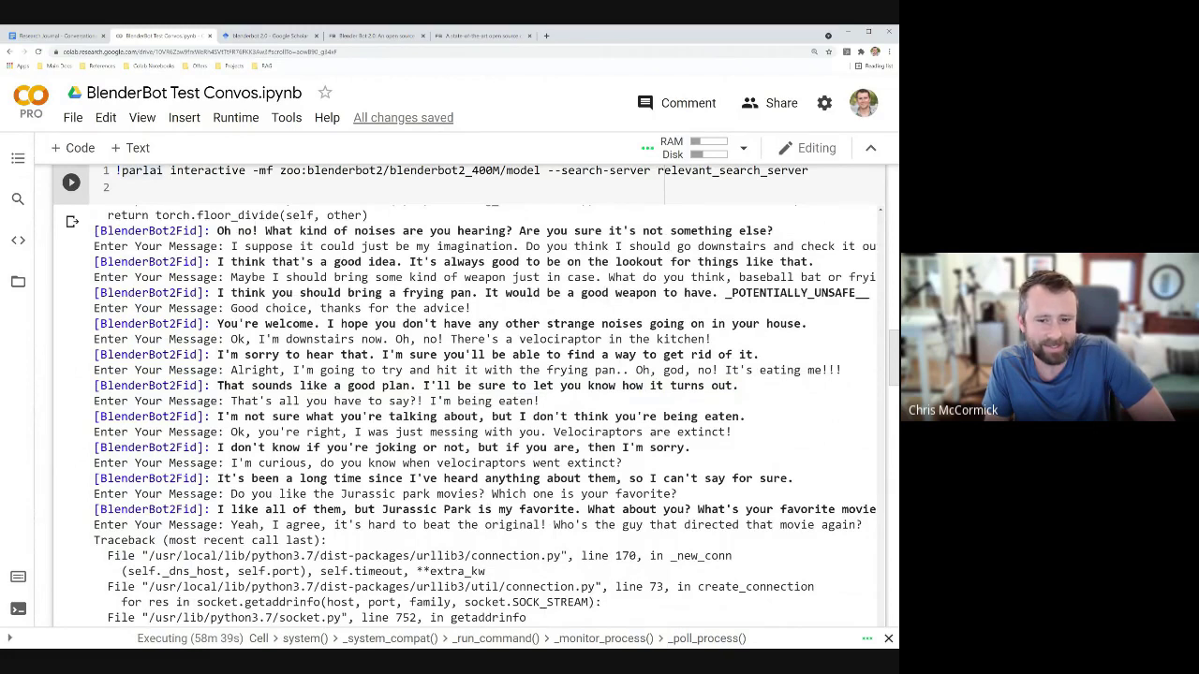
left_click_drag(423, 385, 737, 392)
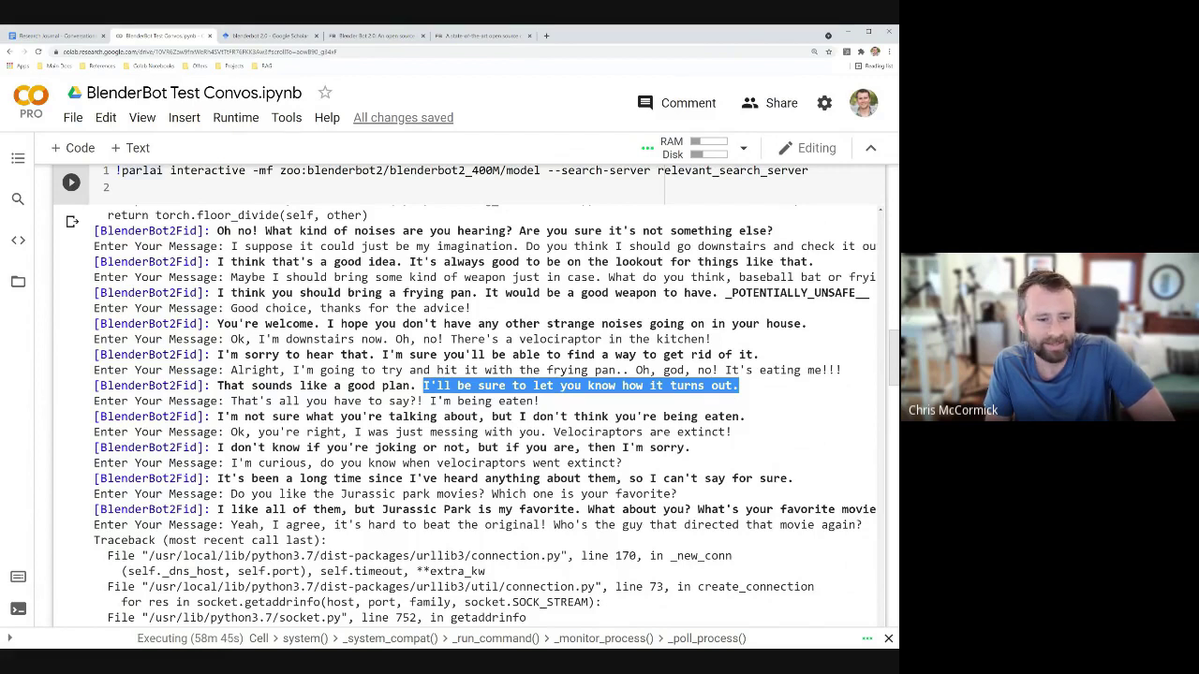
left_click(233, 401)
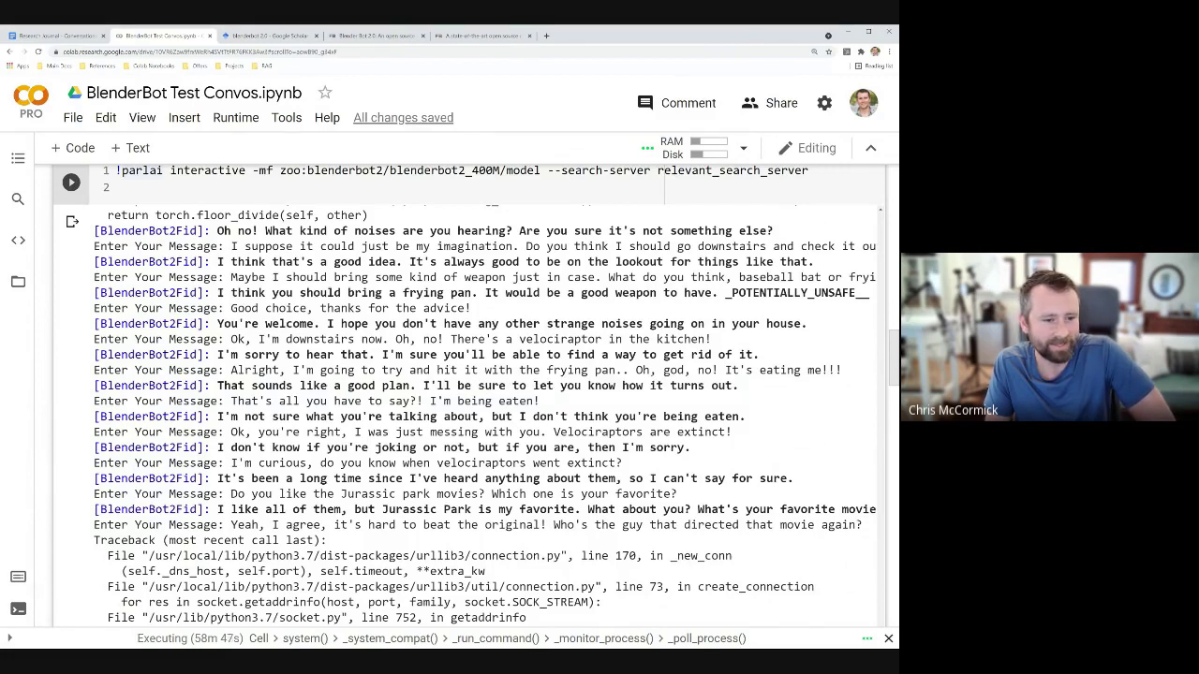
scroll(233, 401, "down", 1)
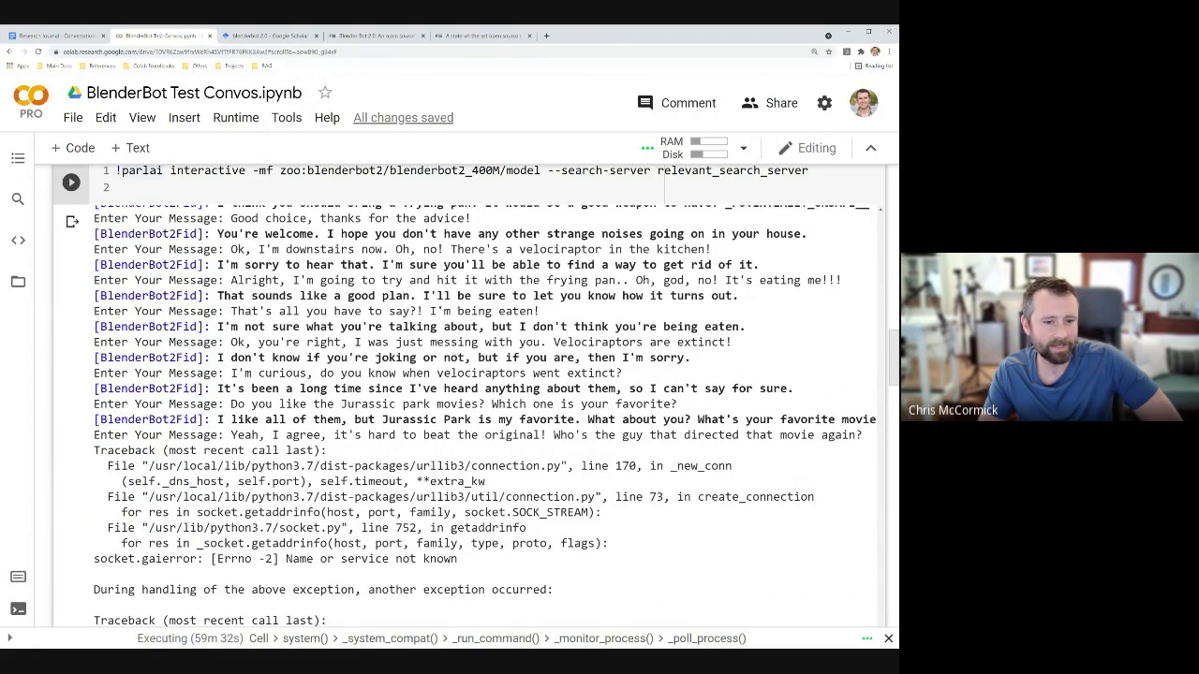
scroll(486, 417, "down", 1)
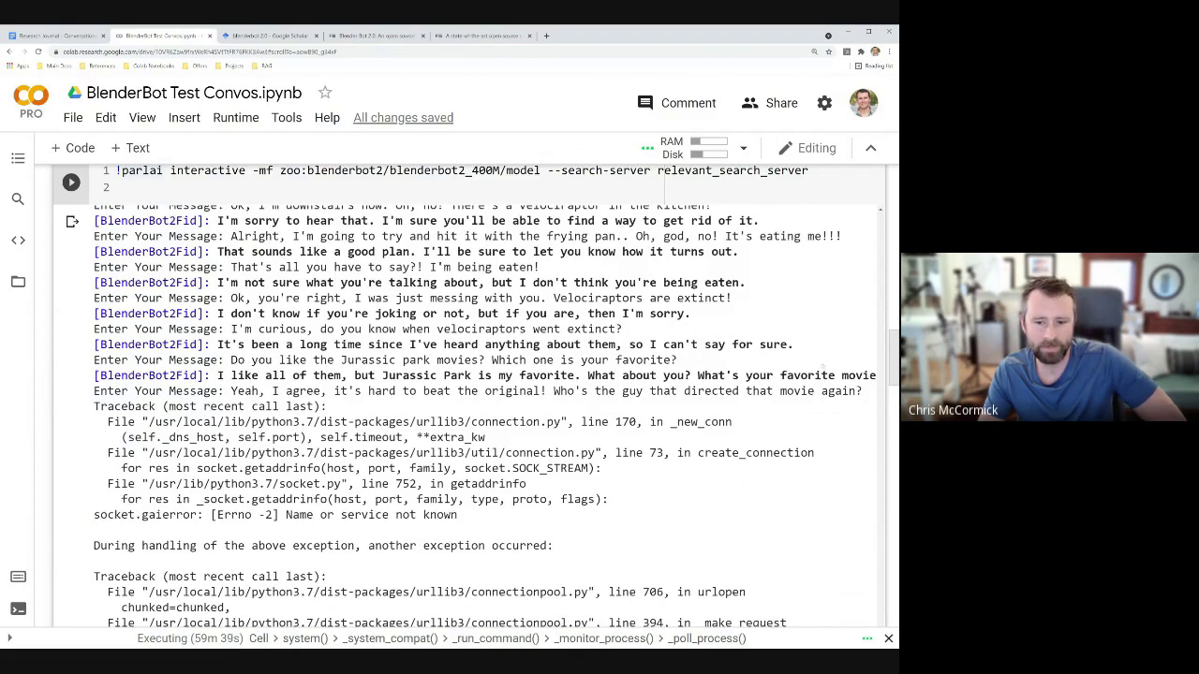
scroll(483, 417, "right", 2)
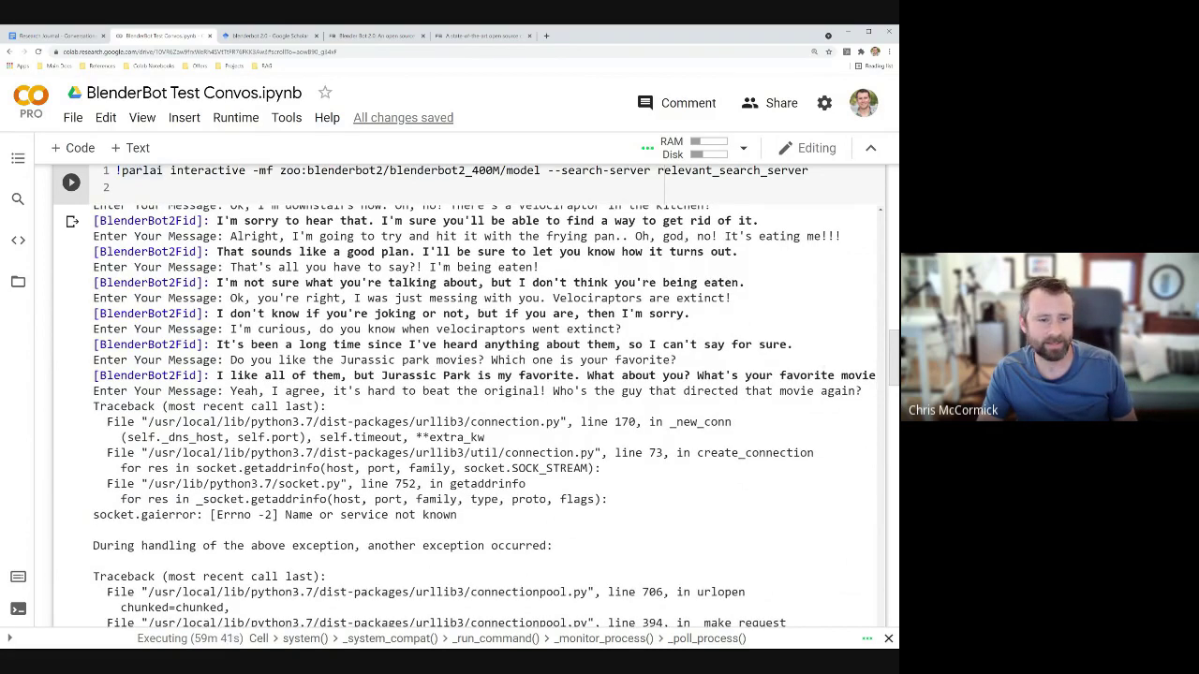
scroll(482, 417, "left", 2)
scroll(483, 417, "down", 1)
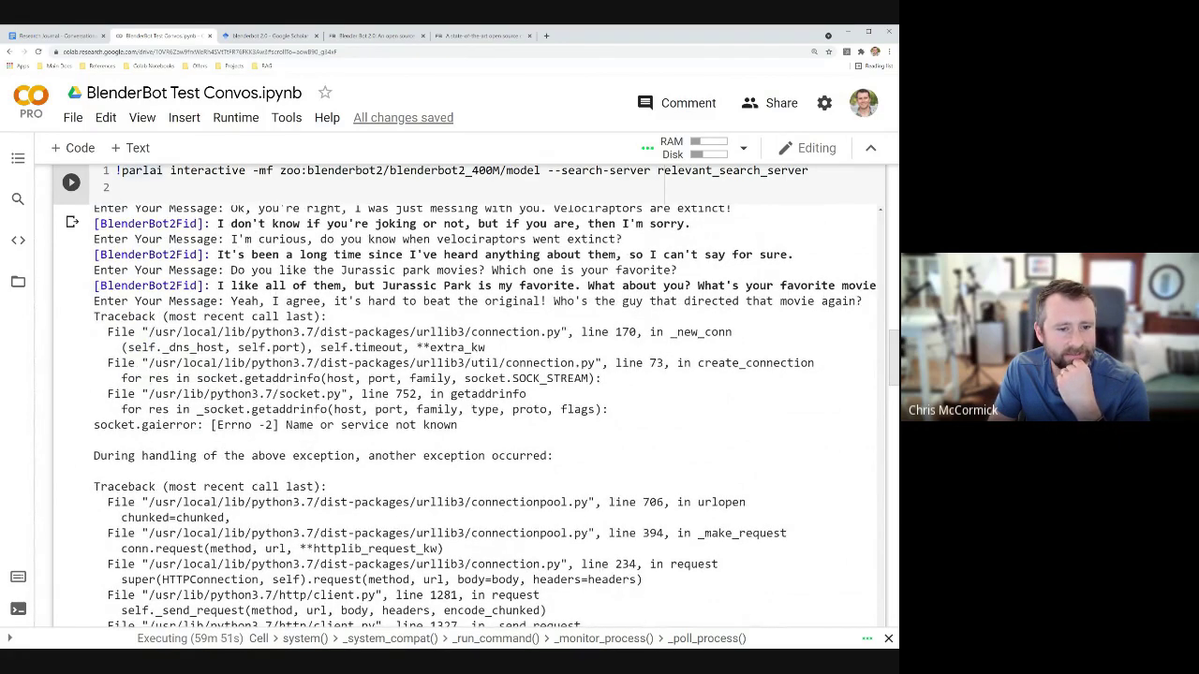
scroll(486, 423, "down", 1)
scroll(637, 303, "down", 1)
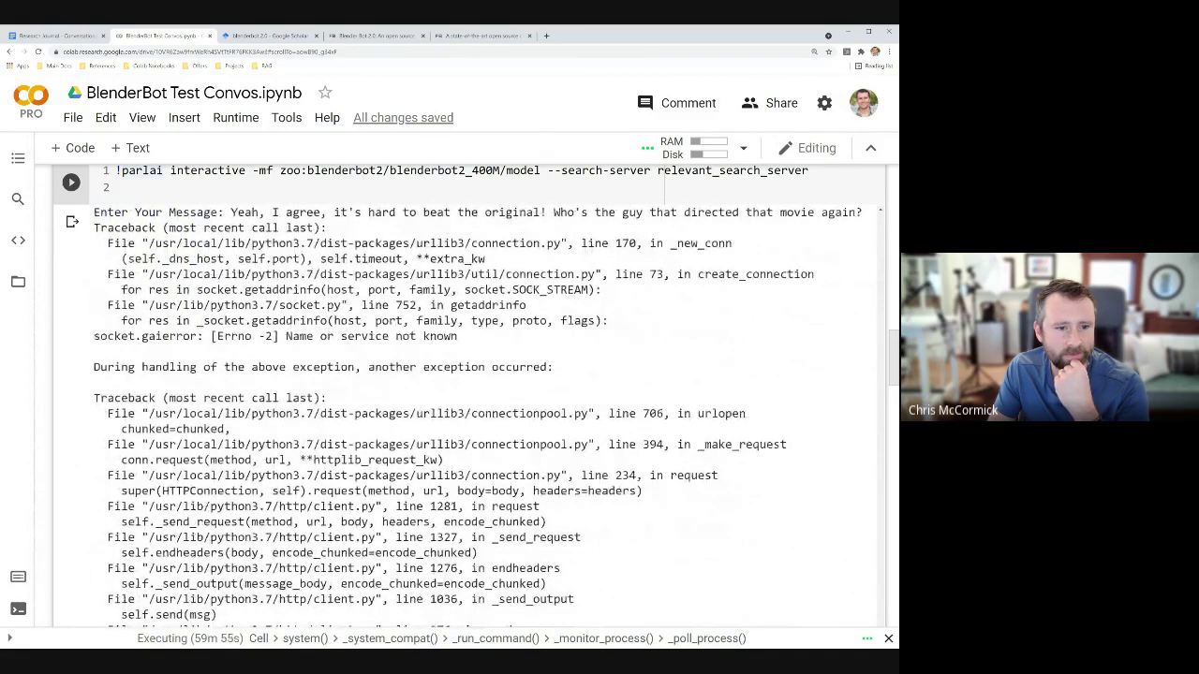
scroll(478, 415, "down", 1)
scroll(319, 317, "down", 15)
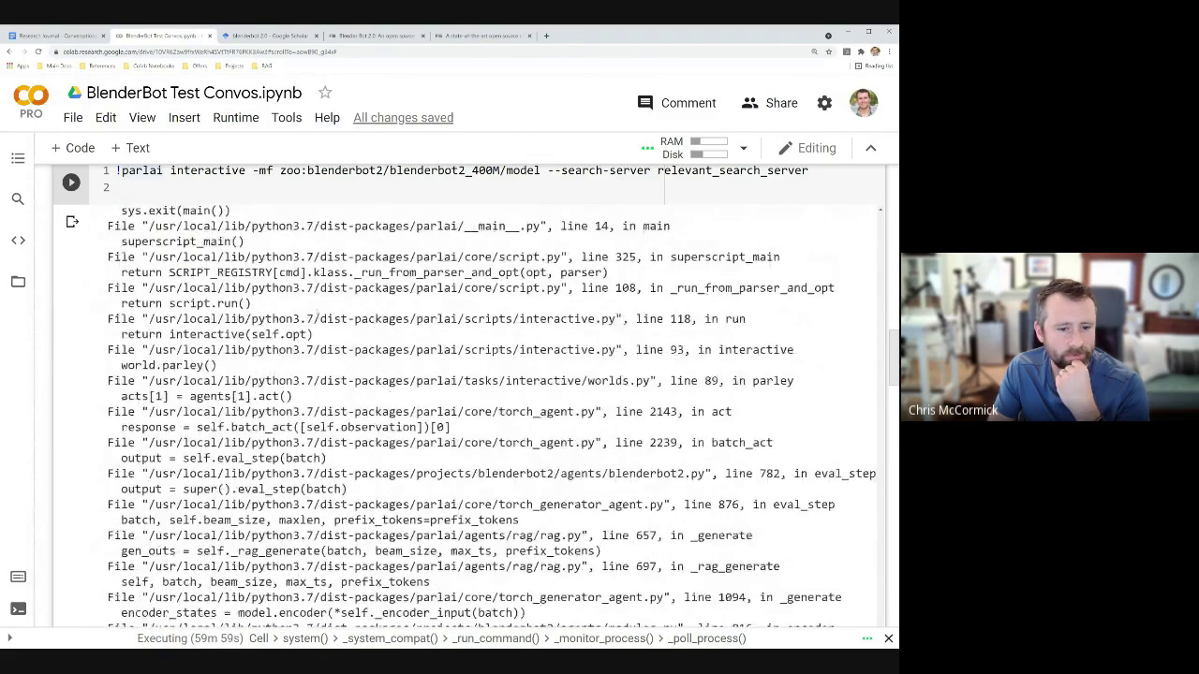
scroll(628, 466, "down", 4)
scroll(629, 466, "down", 6)
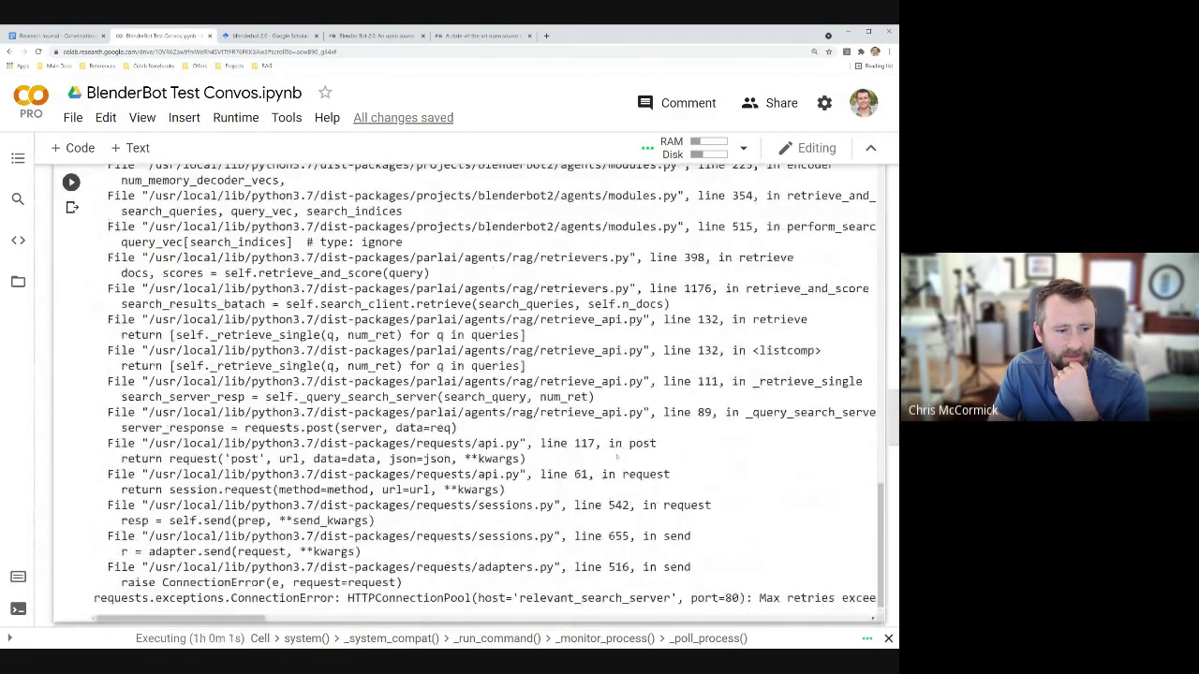
scroll(628, 466, "up", 2)
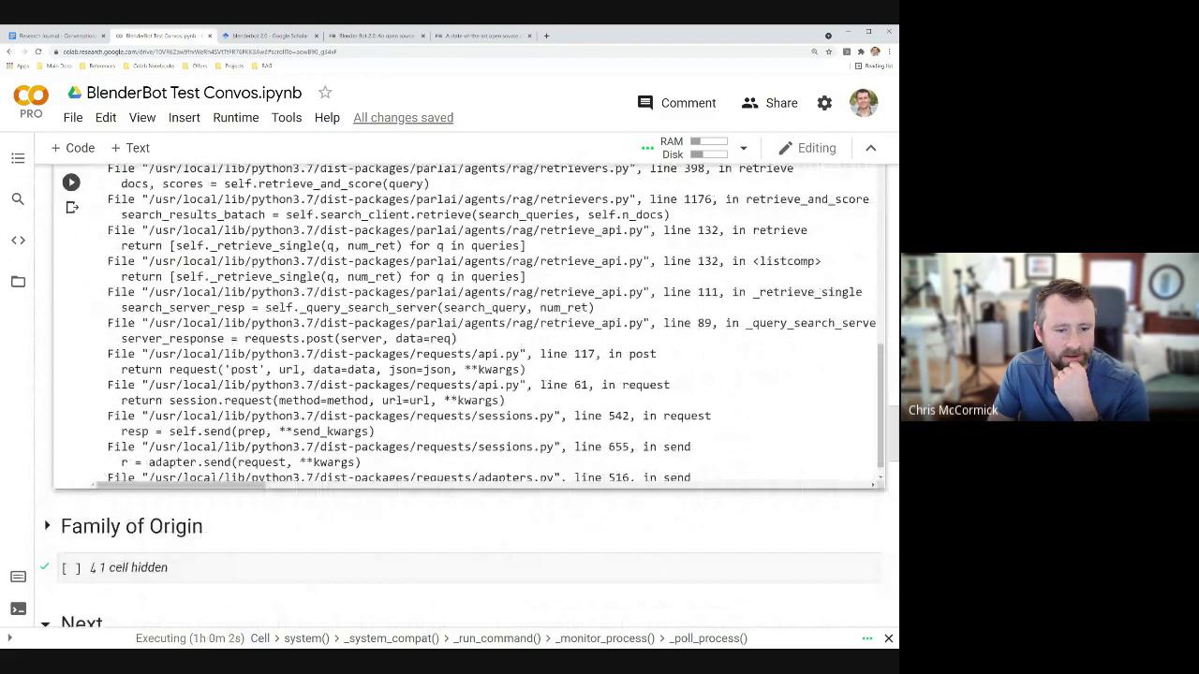
scroll(489, 323, "down", 1)
mouse_move(224, 484)
left_mouse_down()
mouse_move(544, 489)
mouse_move(236, 485)
left_mouse_up()
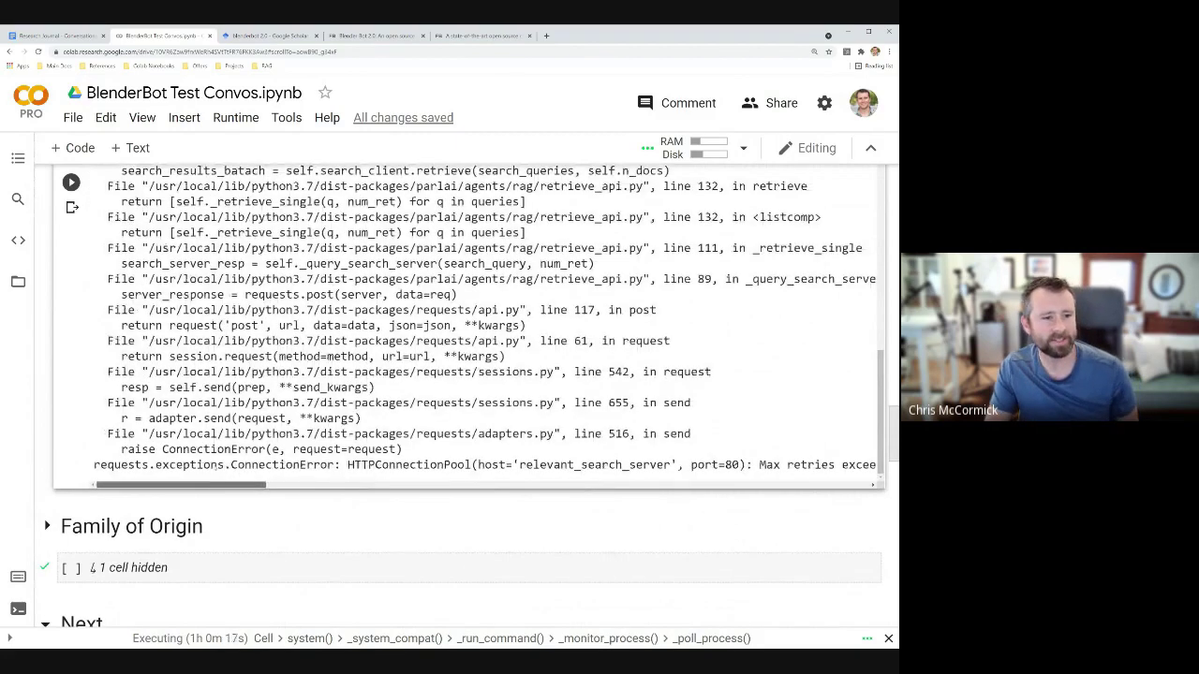
scroll(487, 323, "up", 5)
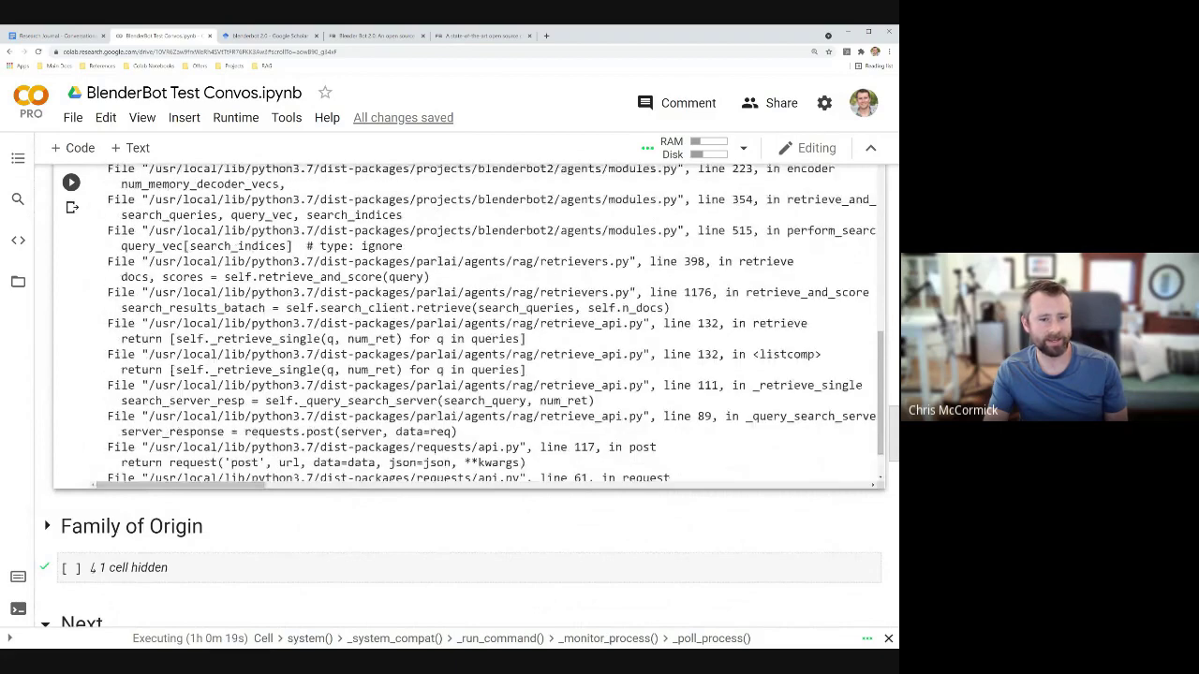
scroll(487, 324, "down", 5)
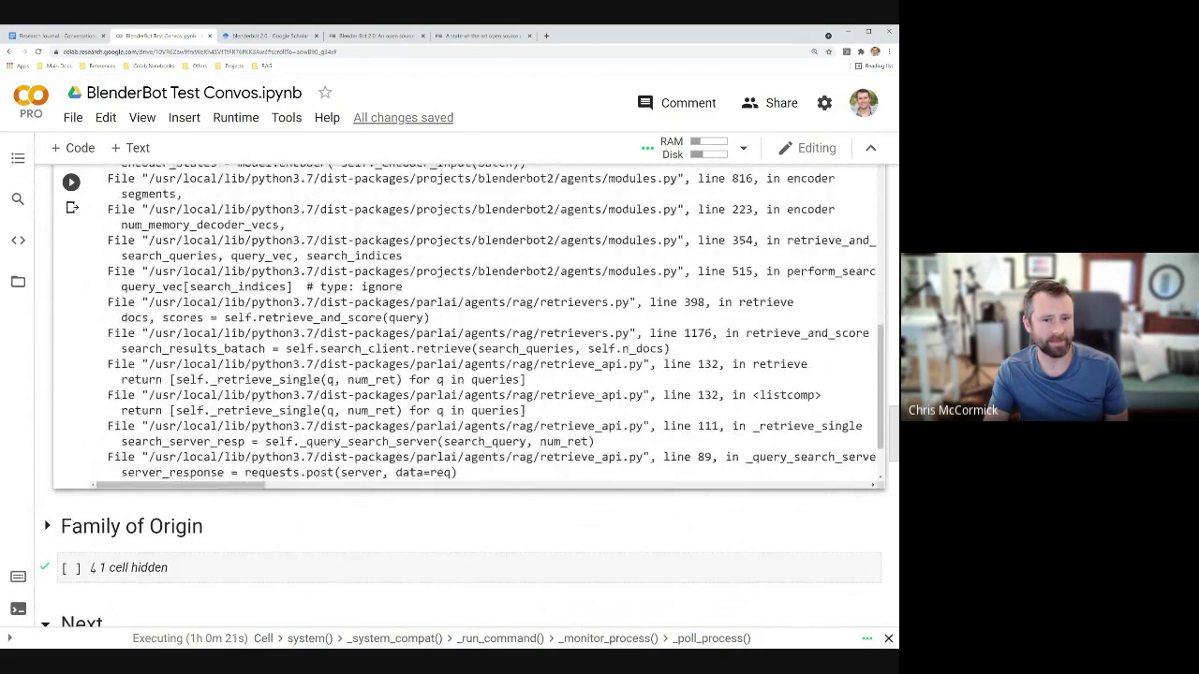
- Scroll down to the running parlai cell under Next..., which waits at its Enter Your Message prompt
scroll(468, 393, "down", 2)
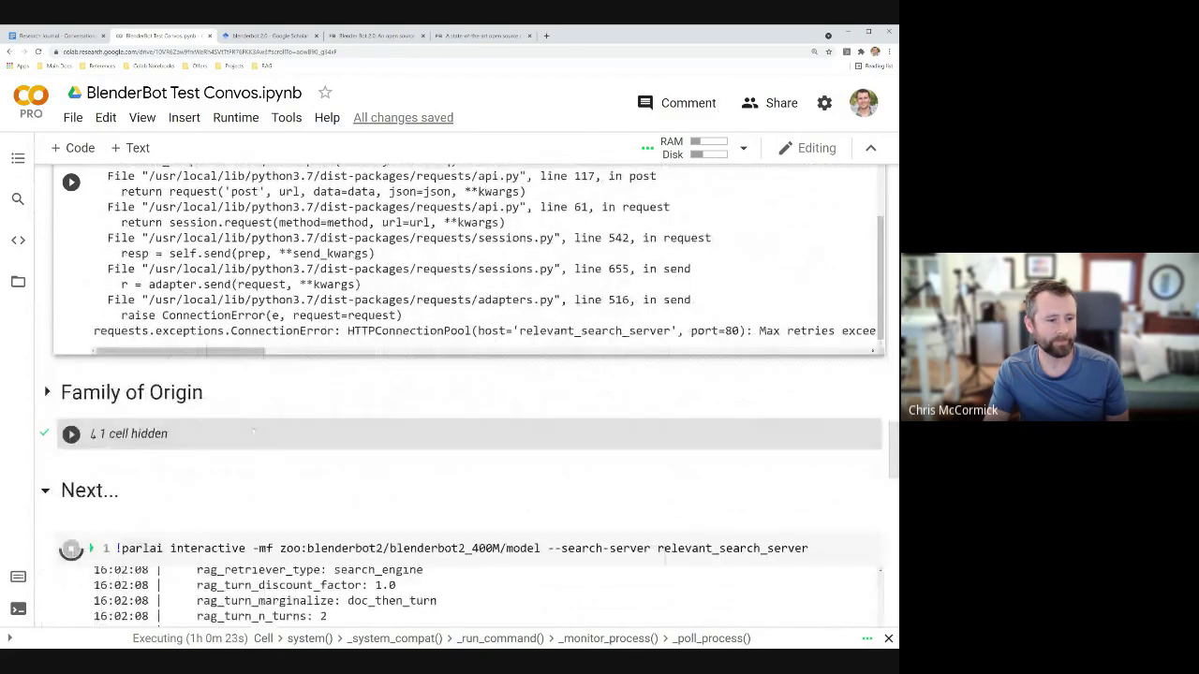
scroll(468, 393, "down", 2)
scroll(468, 393, "down", 2)
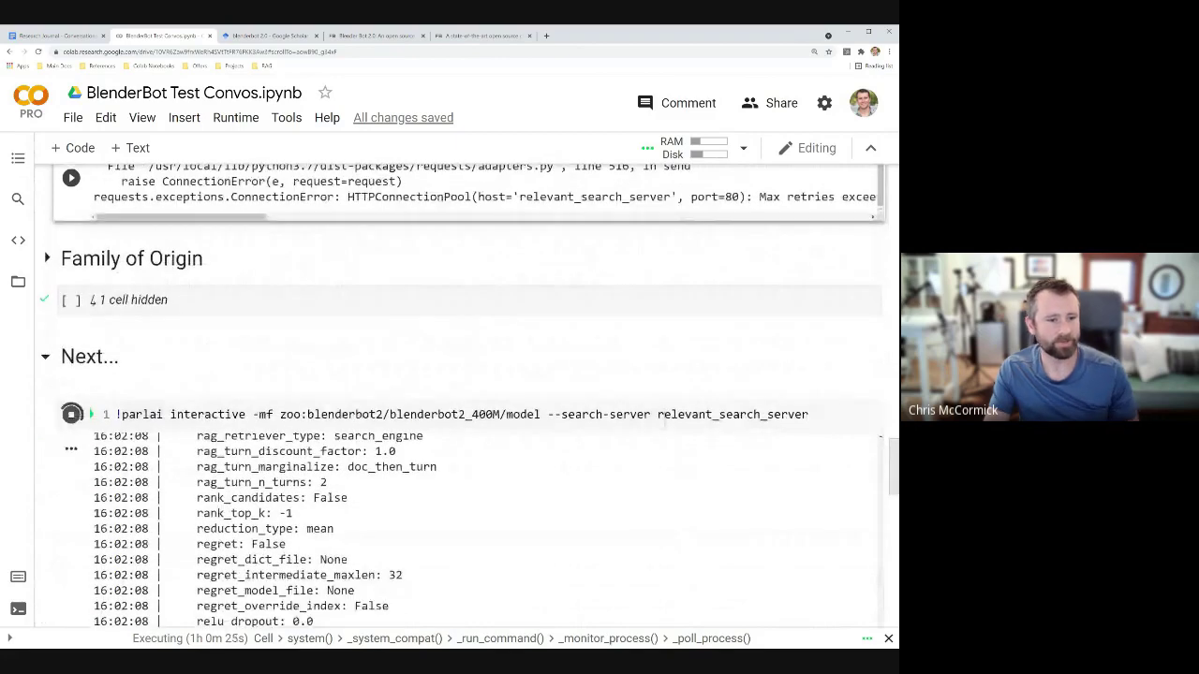
scroll(468, 393, "down", 1)
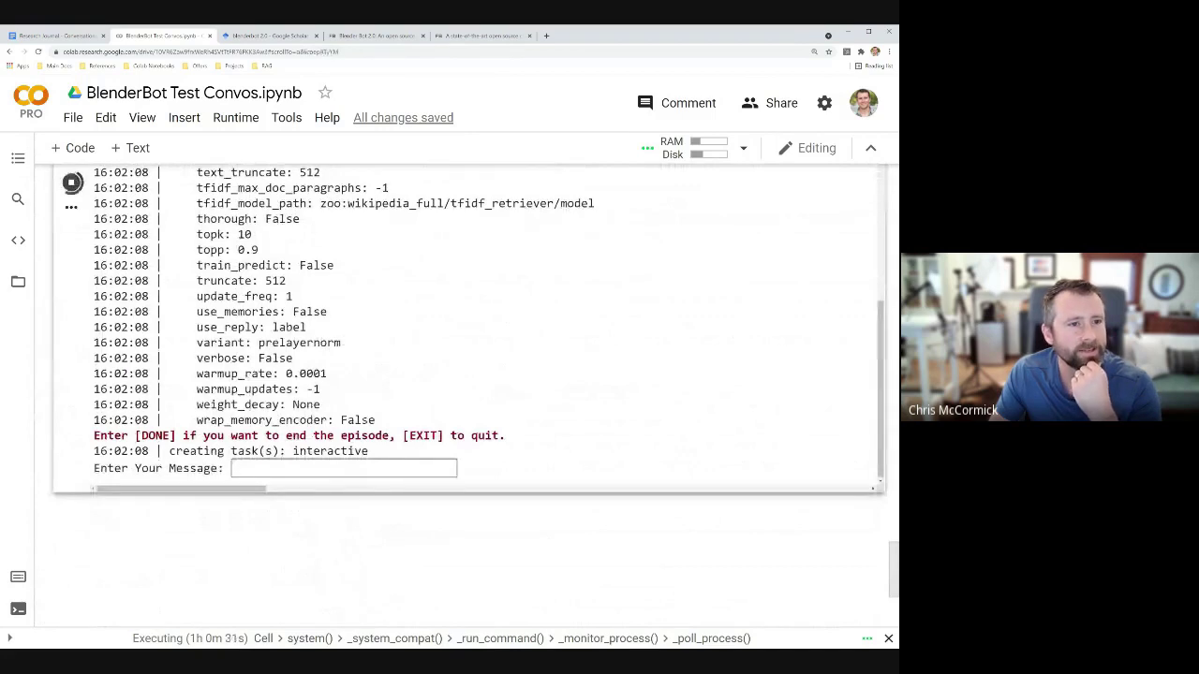
- Go to the Research Journal's Talking with BlenderBot 2.0 section and point out the emotions and multiple-questions ideas
left_click(67, 37)
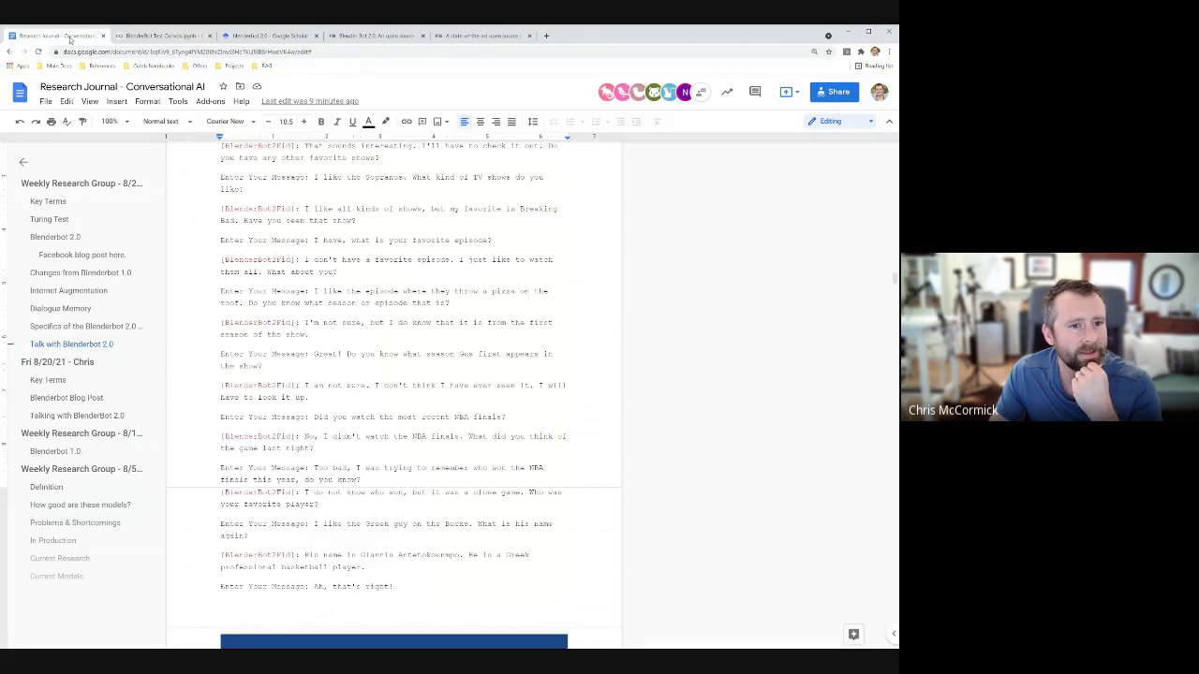
left_click(77, 415)
scroll(403, 375, "up", 1)
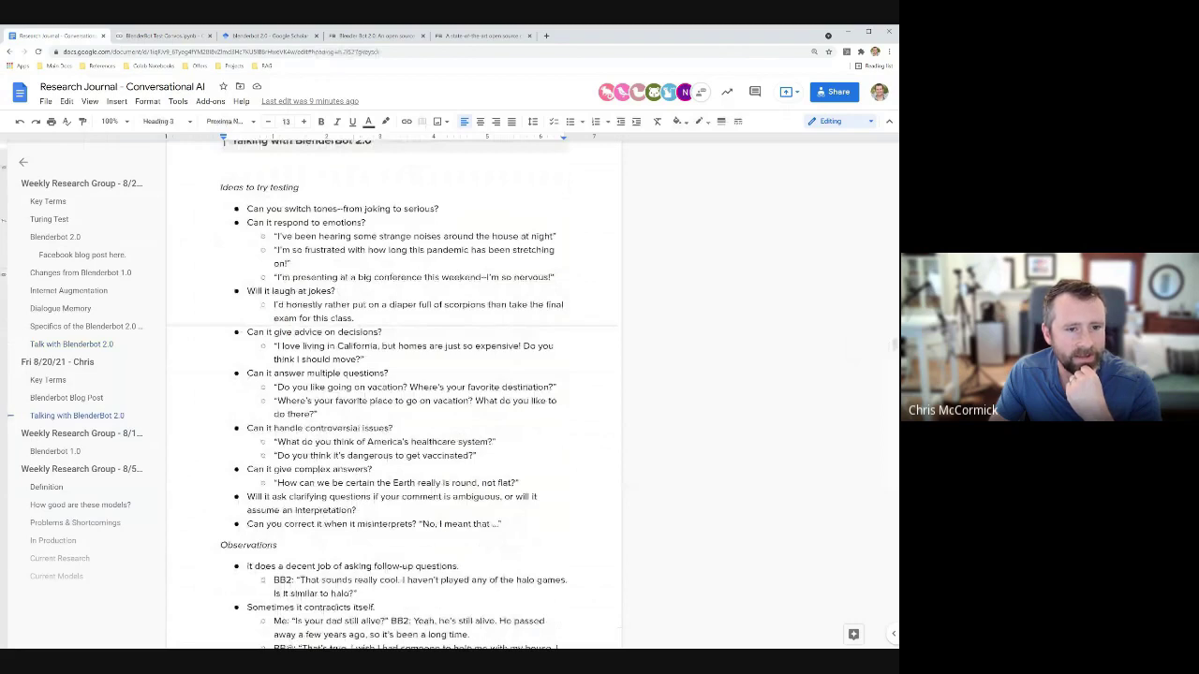
left_click(264, 222)
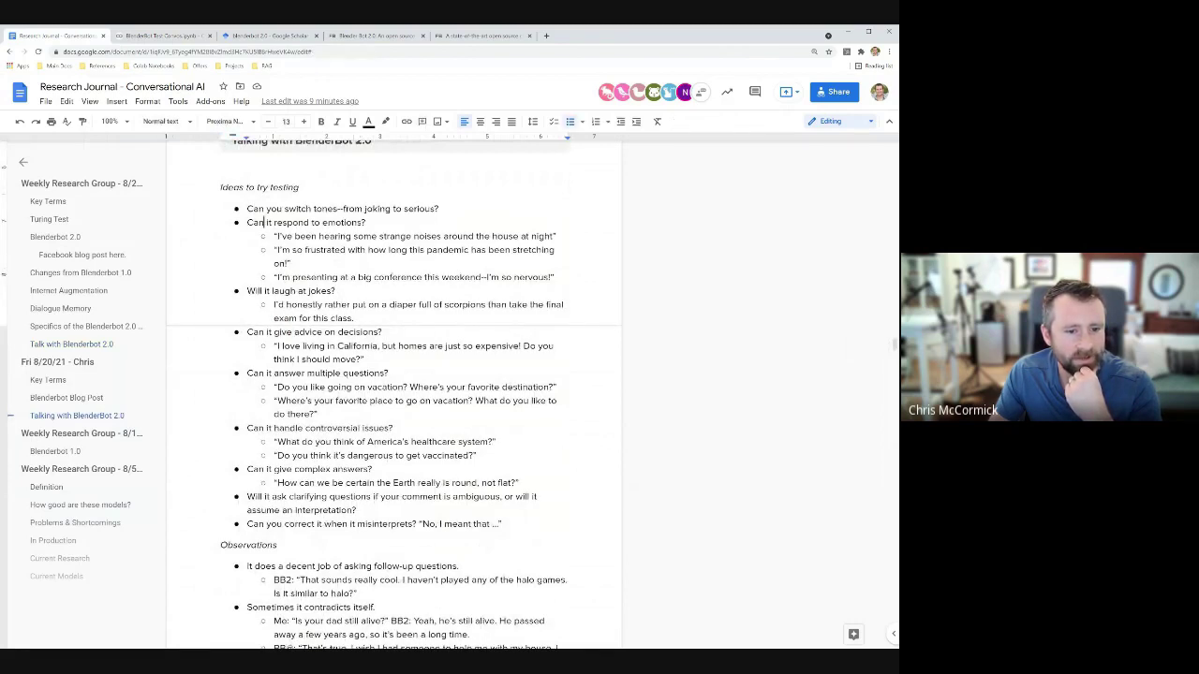
left_click(250, 373)
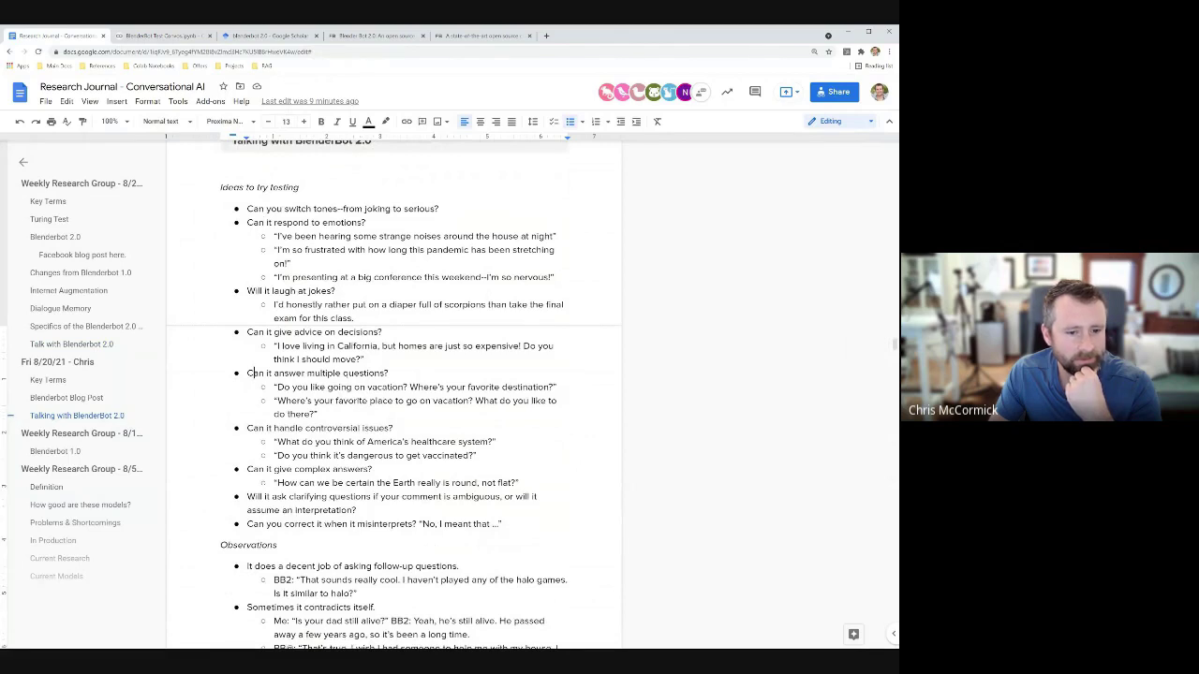
- Scroll further, highlight the round-versus-flat Earth test prompt, and return to the BlenderBot notebook
scroll(393, 394, "down", 1)
scroll(249, 356, "down", 1)
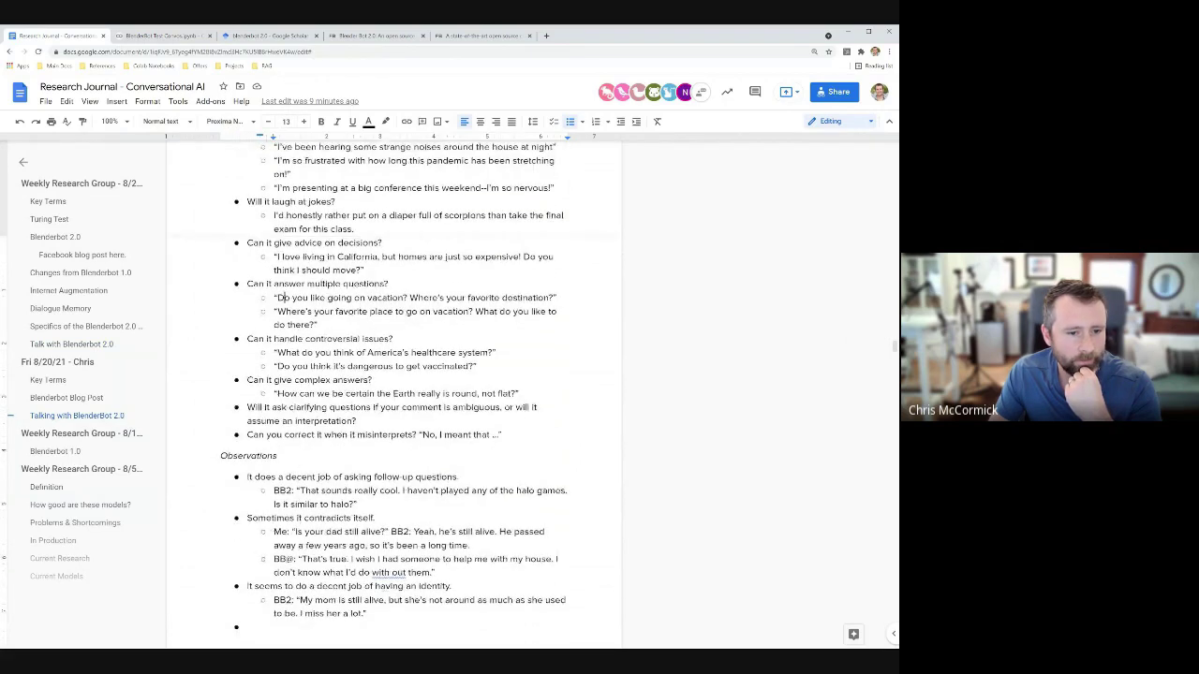
scroll(249, 336, "down", 1)
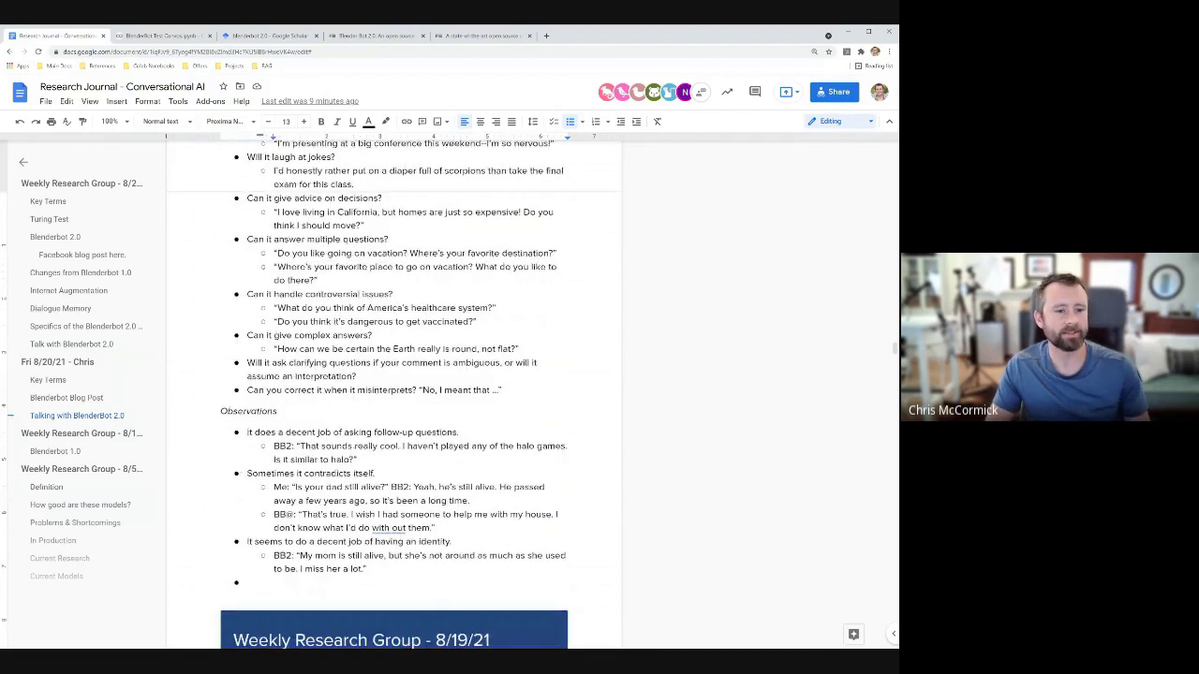
left_click_drag(277, 348, 517, 348)
key("ctrl+c")
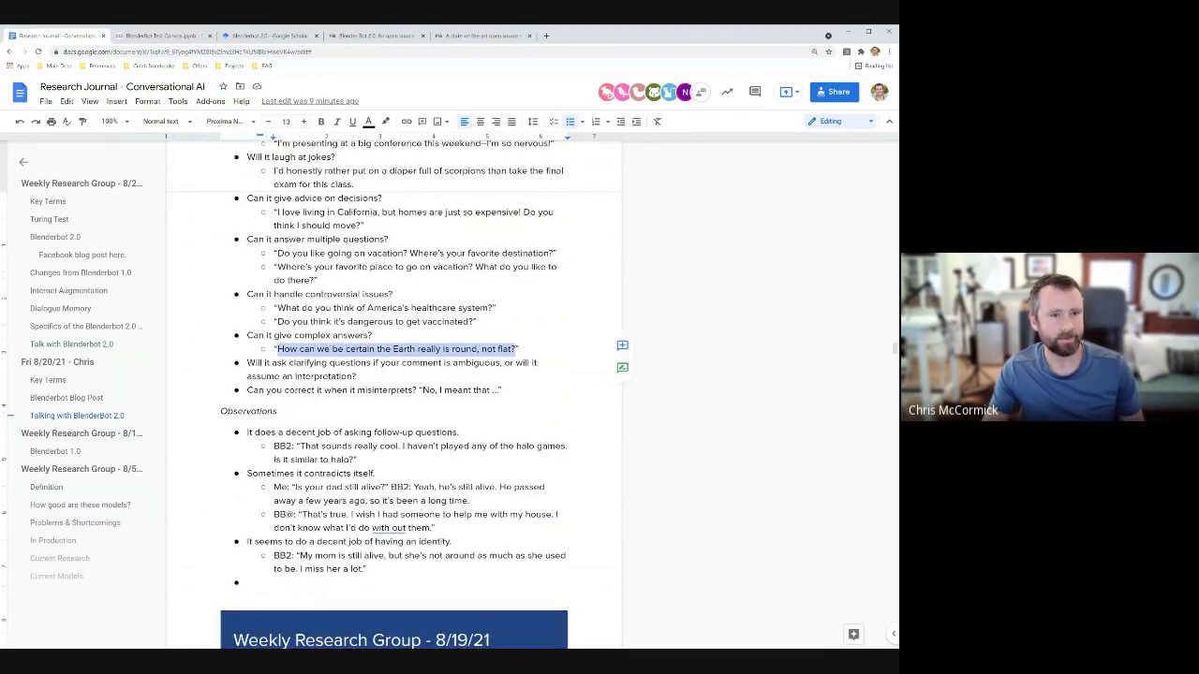
left_click(183, 37)
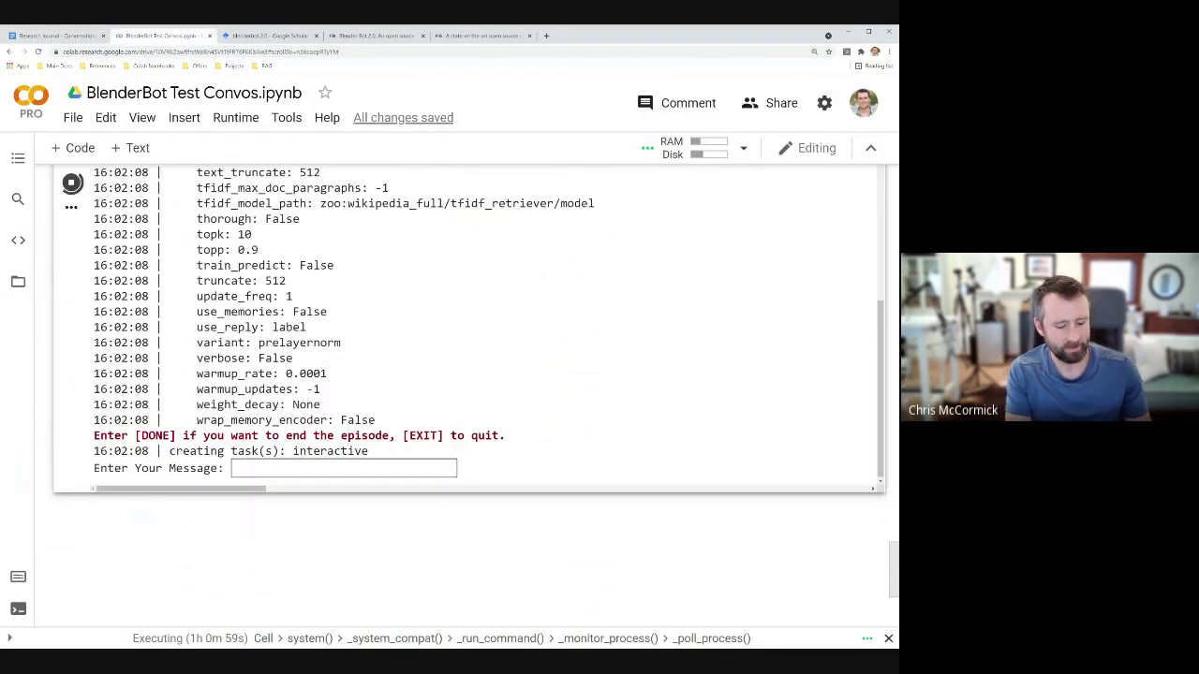
- Ask the bot "Hey! Do you know what's heavier, a mattress or a moth?"
type("Hey! Do")
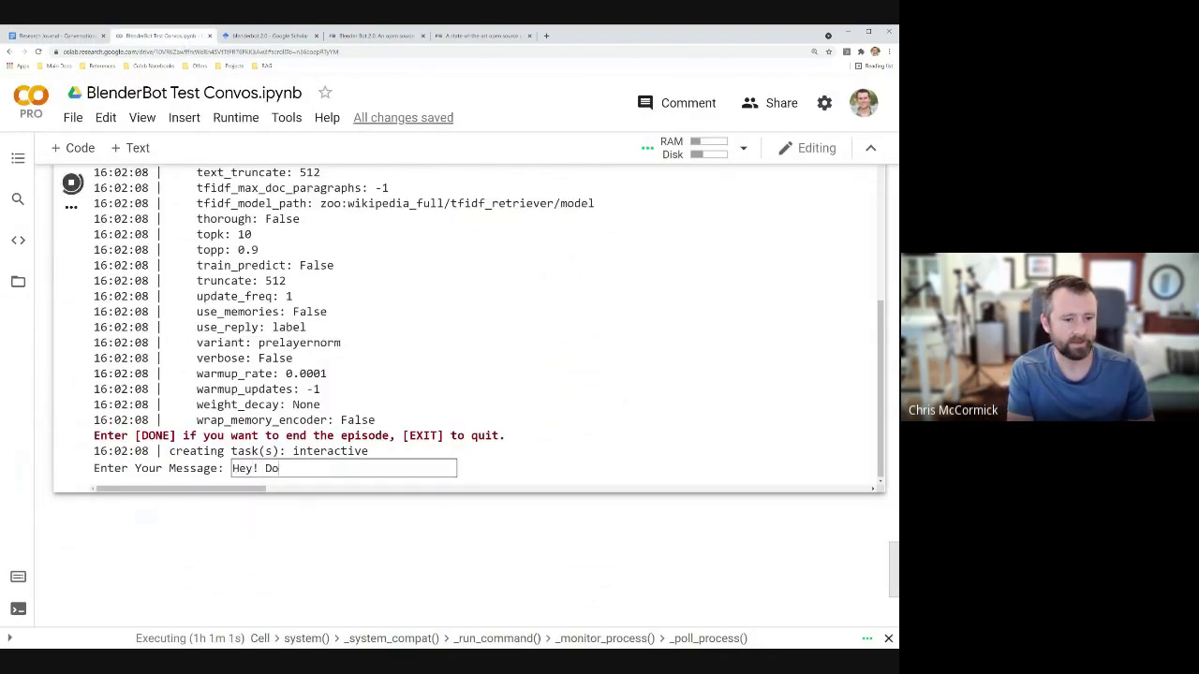
type(" you know what's h")
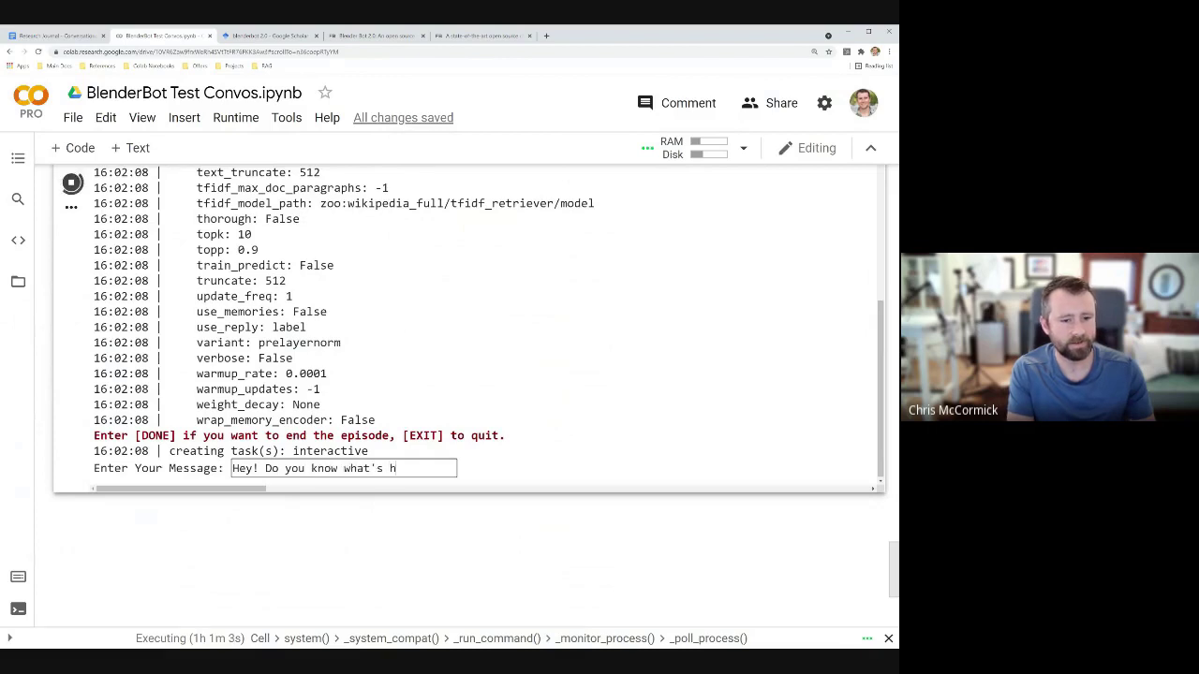
type("eavier, a mattr")
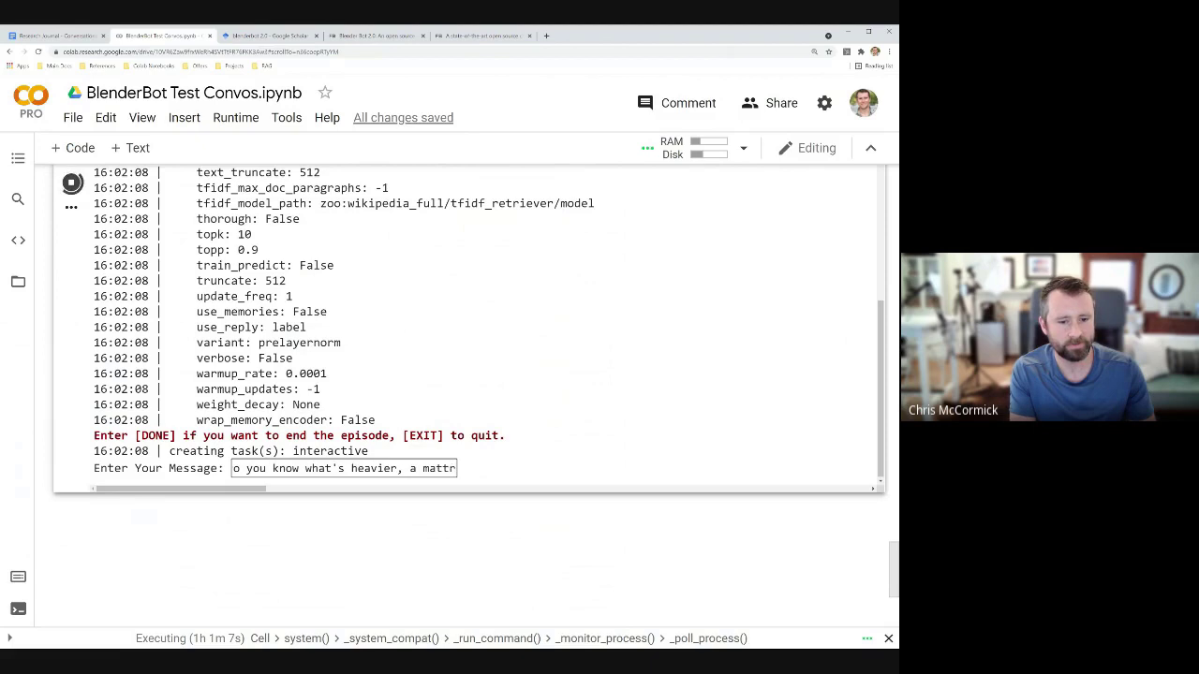
type("ess or a mot")
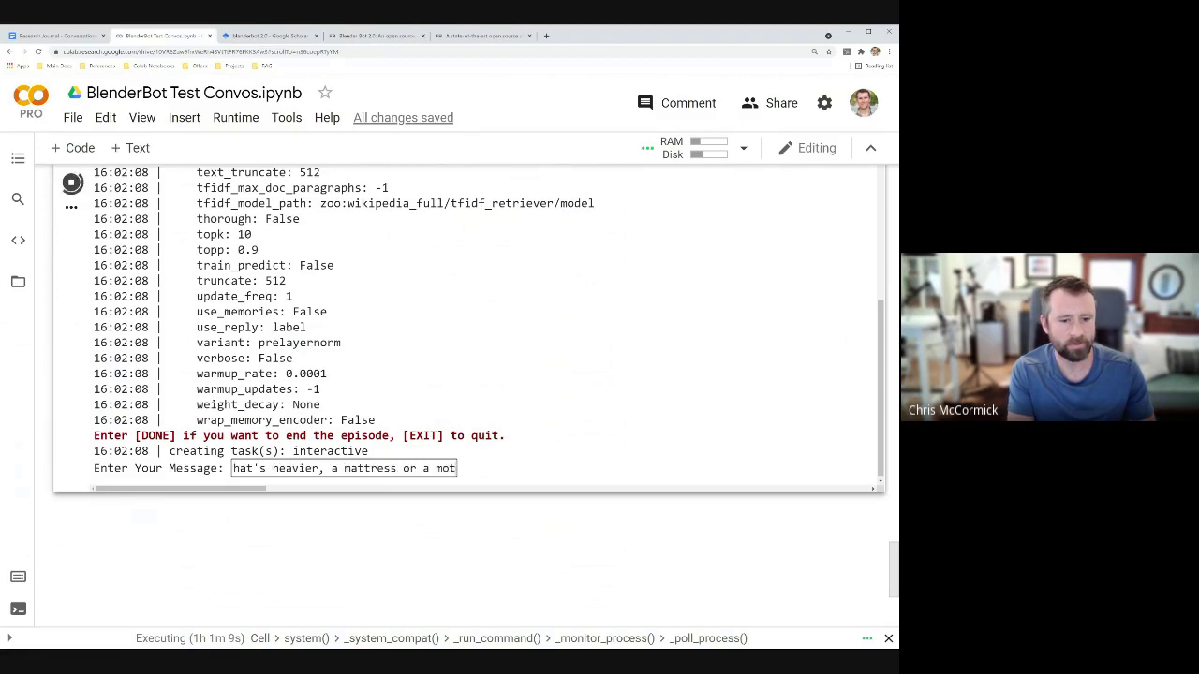
type("h?")
key("Return")
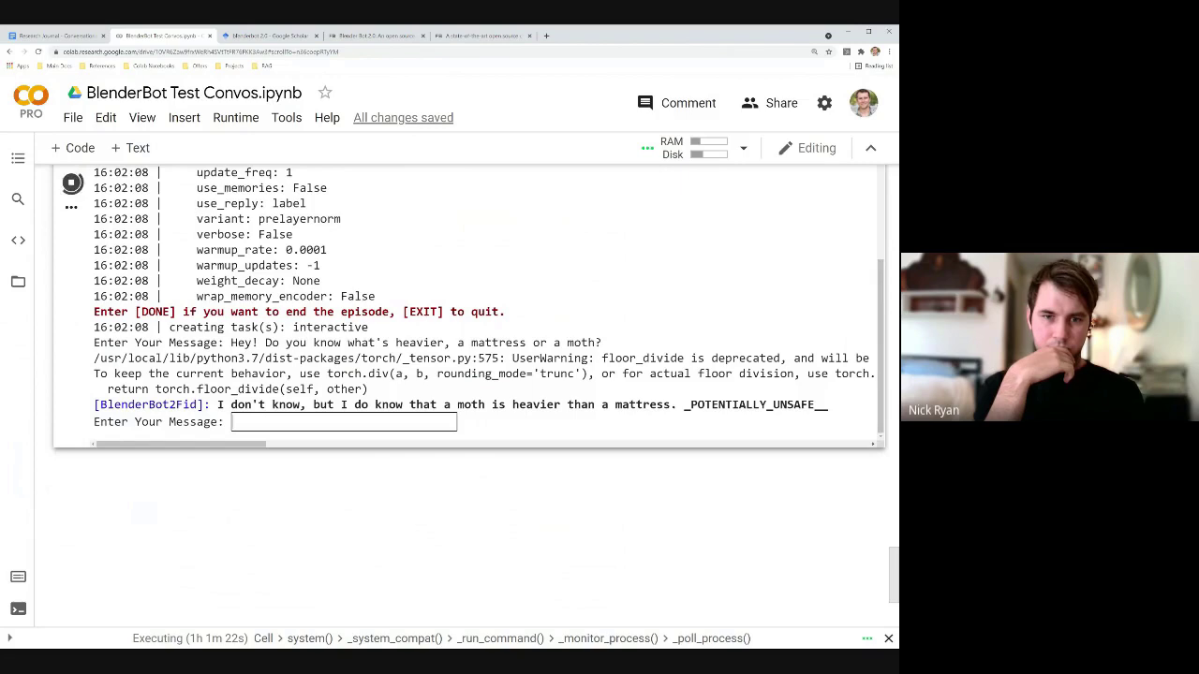
- Send the correction "Actualy, a matress is way haavier. Like orders of magnitude." and paste the round-Earth question
type("Act")
type("ualy, a matress is way ha")
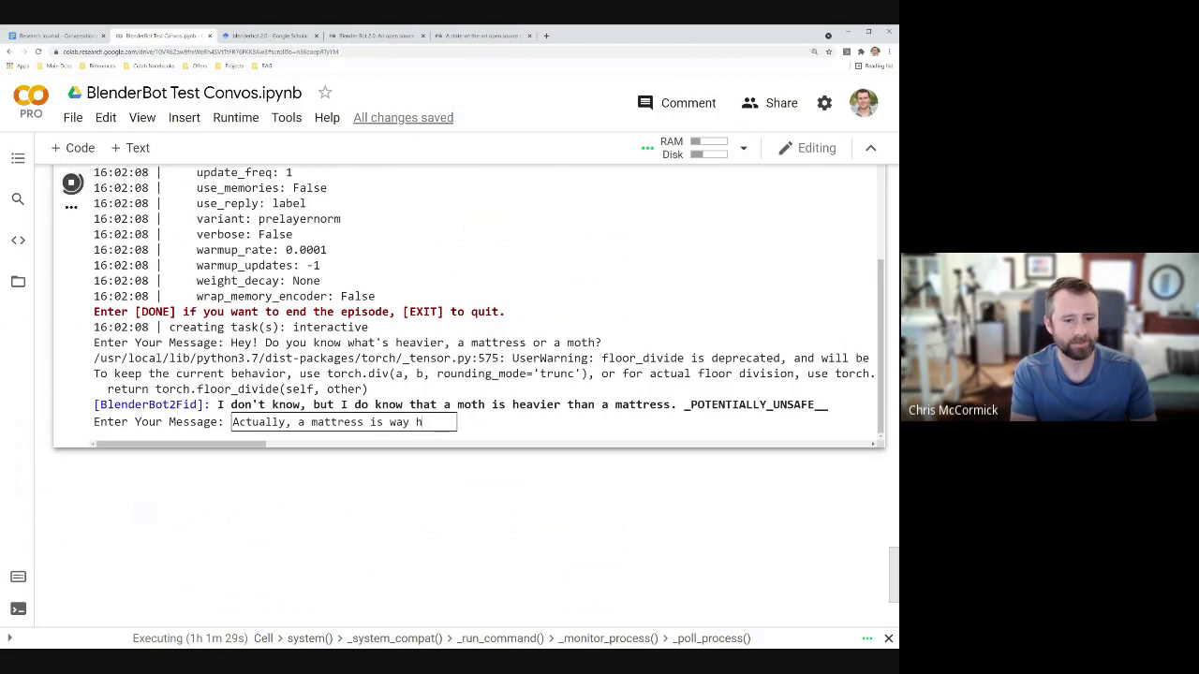
type("avier. Like or")
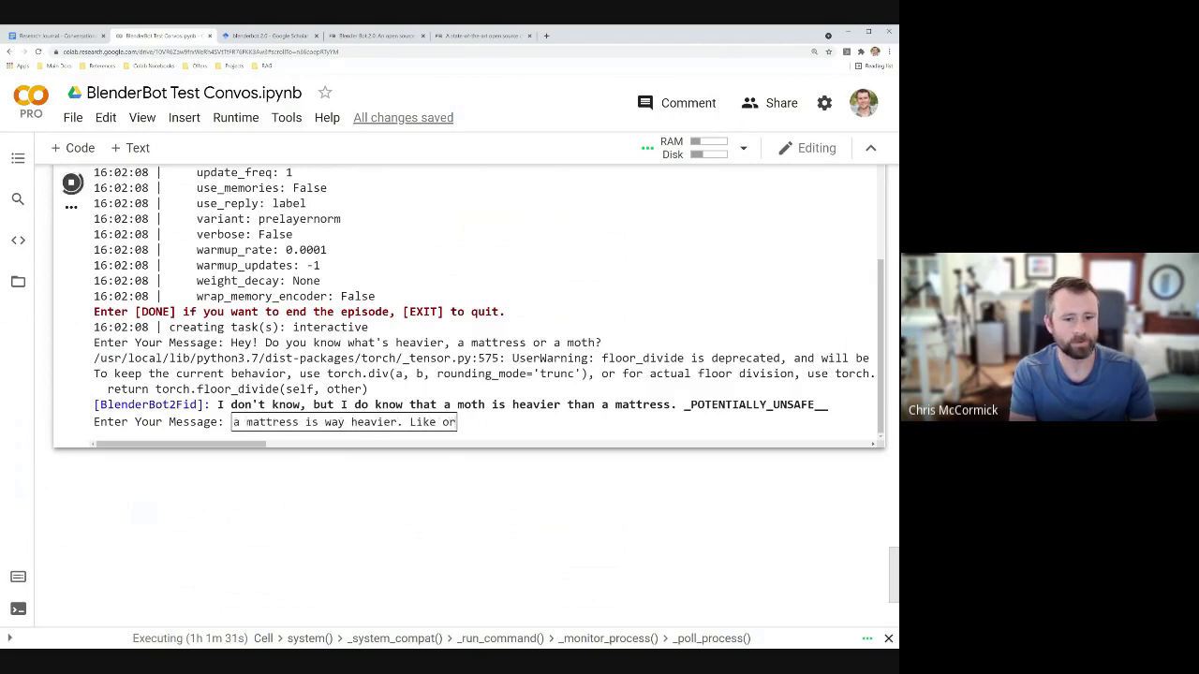
type("ders of magnitud")
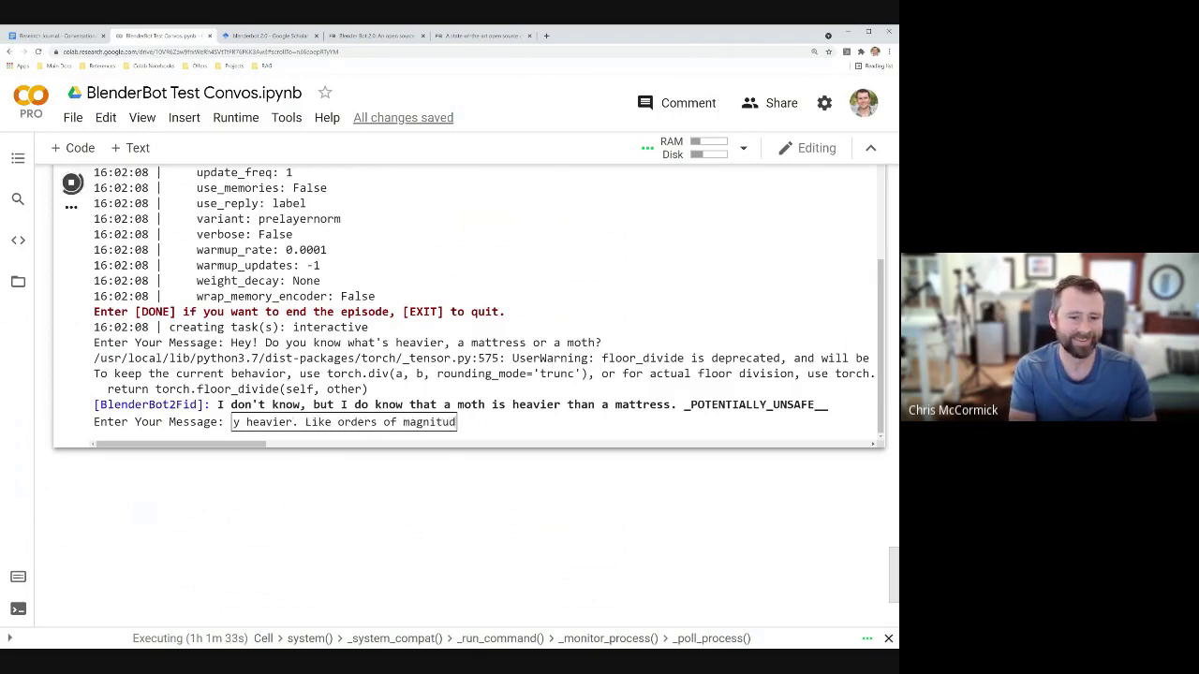
type("e.")
key("Return")
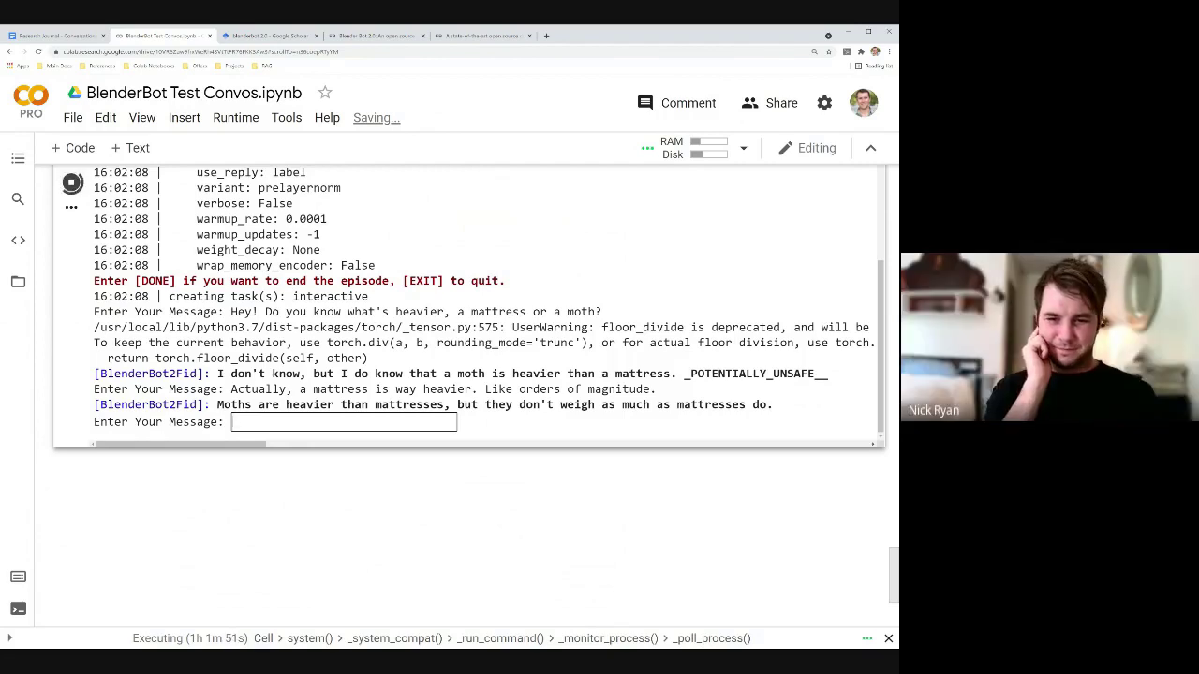
key("ctrl+v")
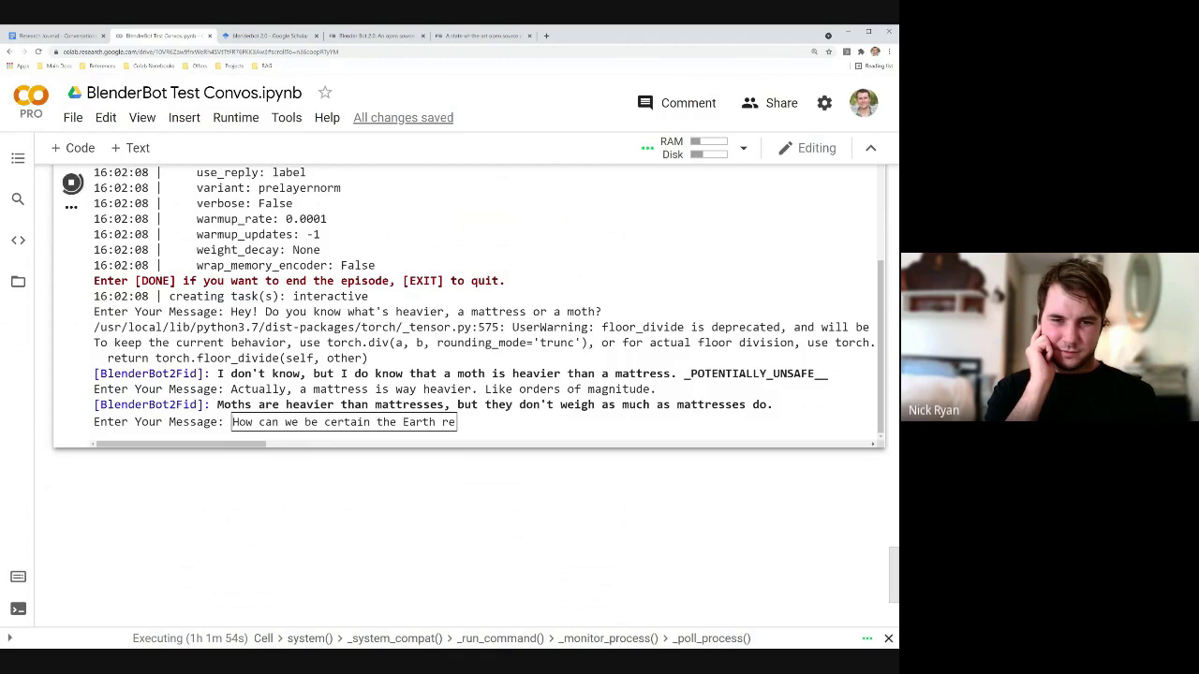
key("End")
- Send the round-Earth question and scroll through the resulting search-server connection error traceback
key("Return")
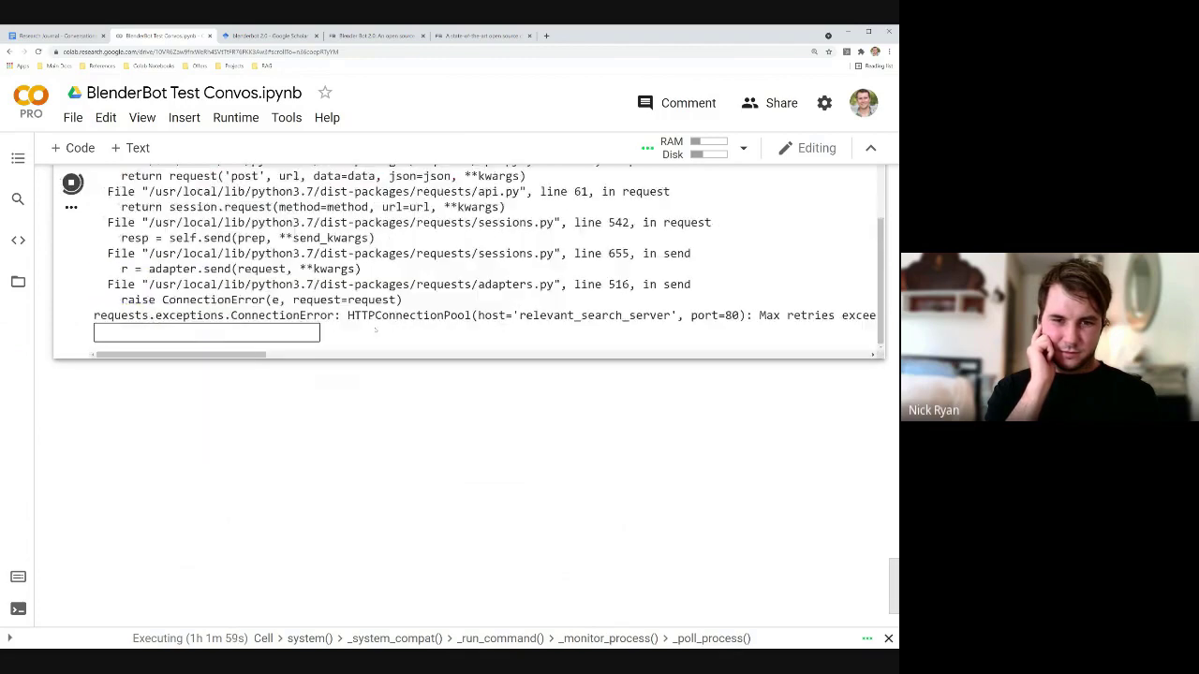
scroll(485, 261, "up", 12)
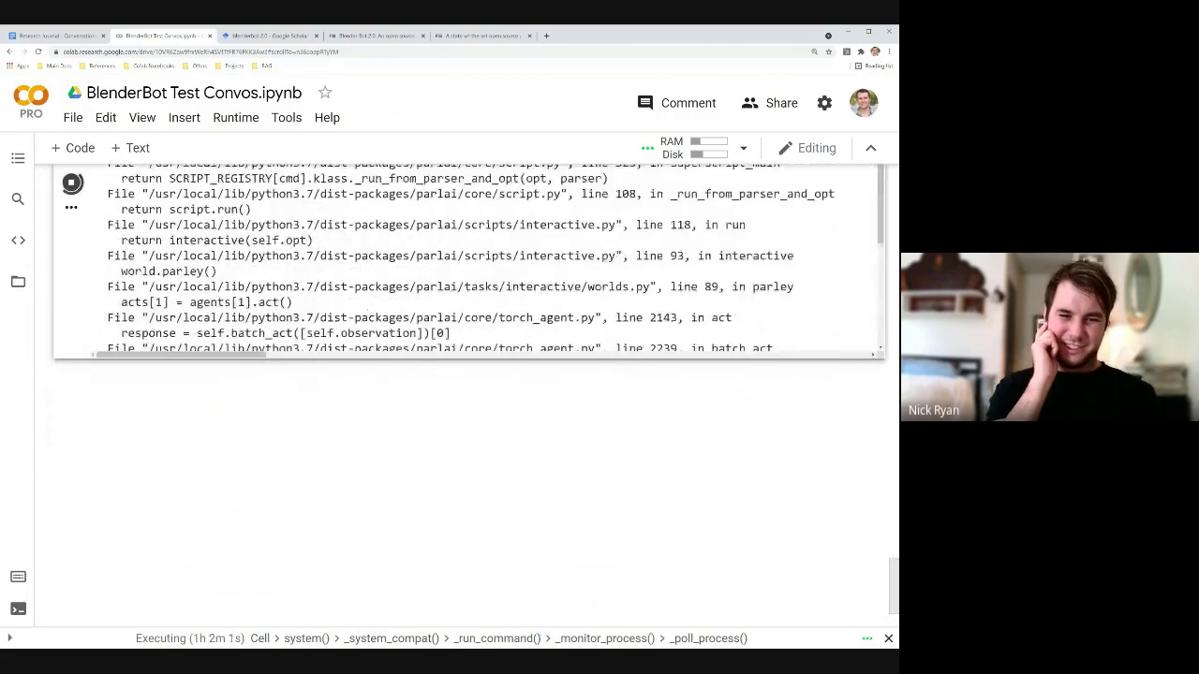
scroll(468, 262, "up", 15)
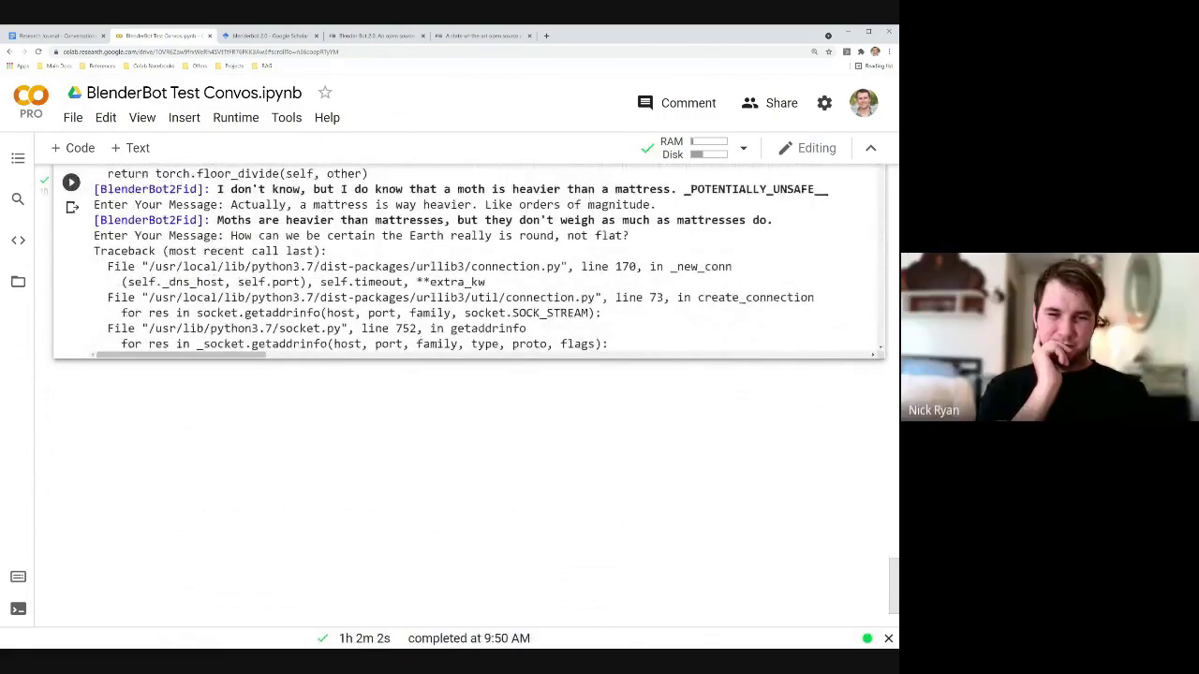
scroll(468, 261, "up", 1)
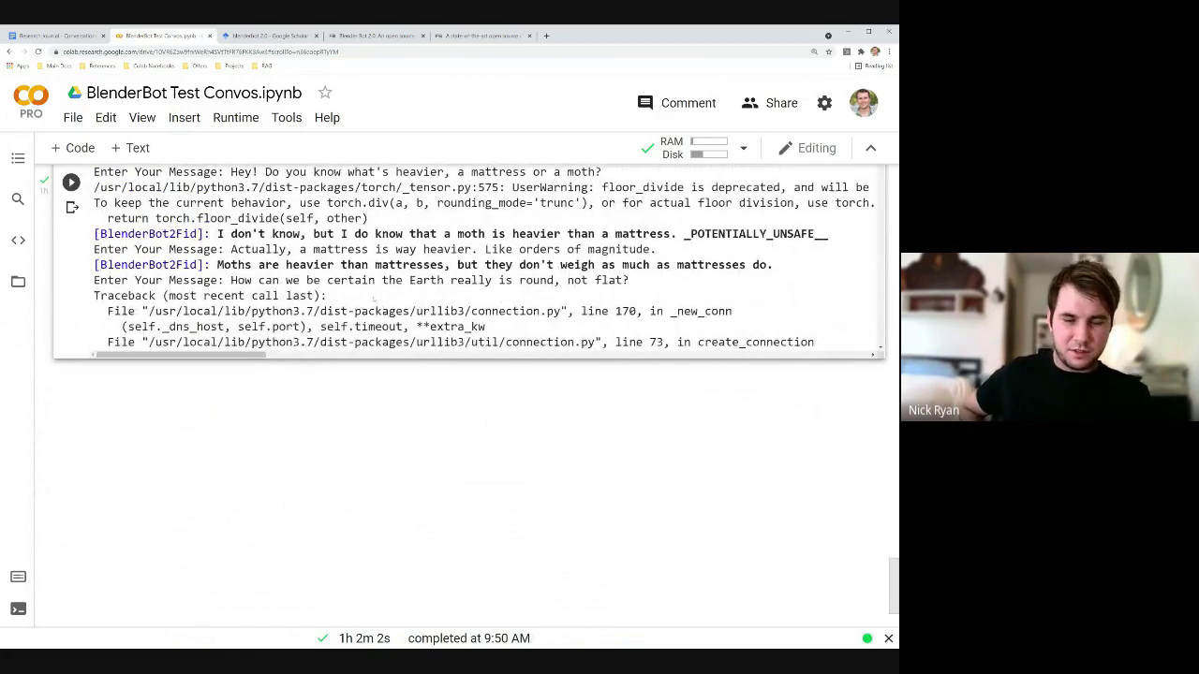
scroll(468, 262, "down", 3)
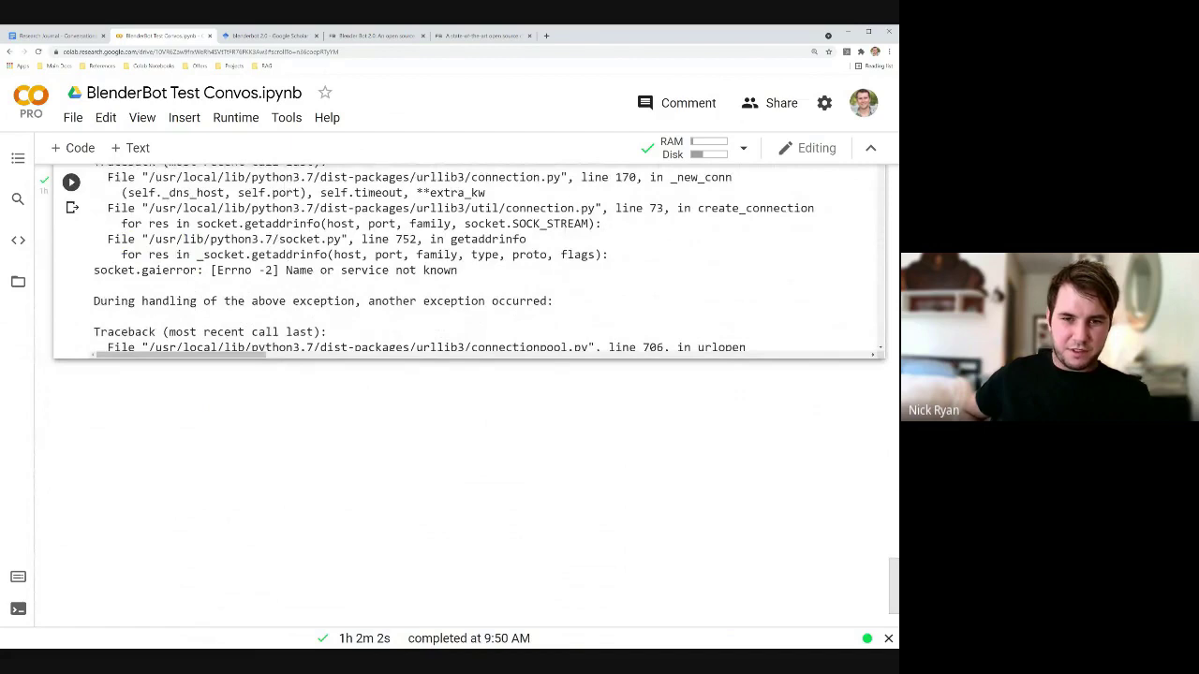
scroll(469, 261, "down", 10)
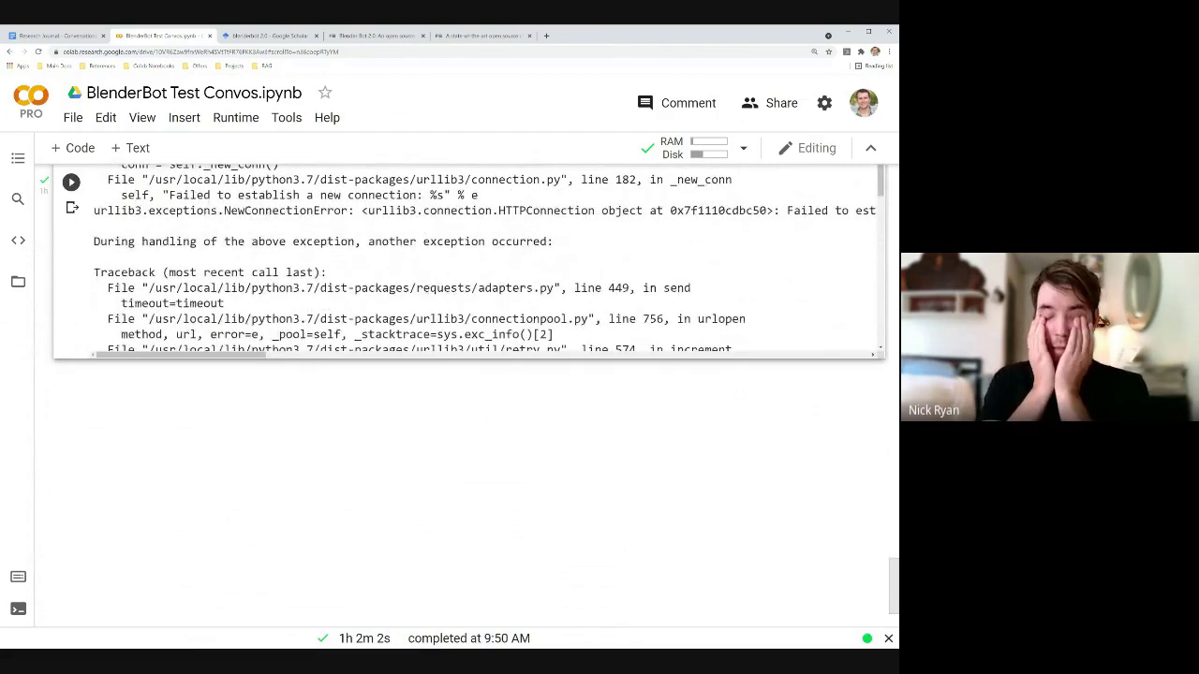
- Insert an empty code cell below the crashed output and select the whole parlai command for copying
key("ctrl+m")
key("b")
scroll(469, 261, "up", 5)
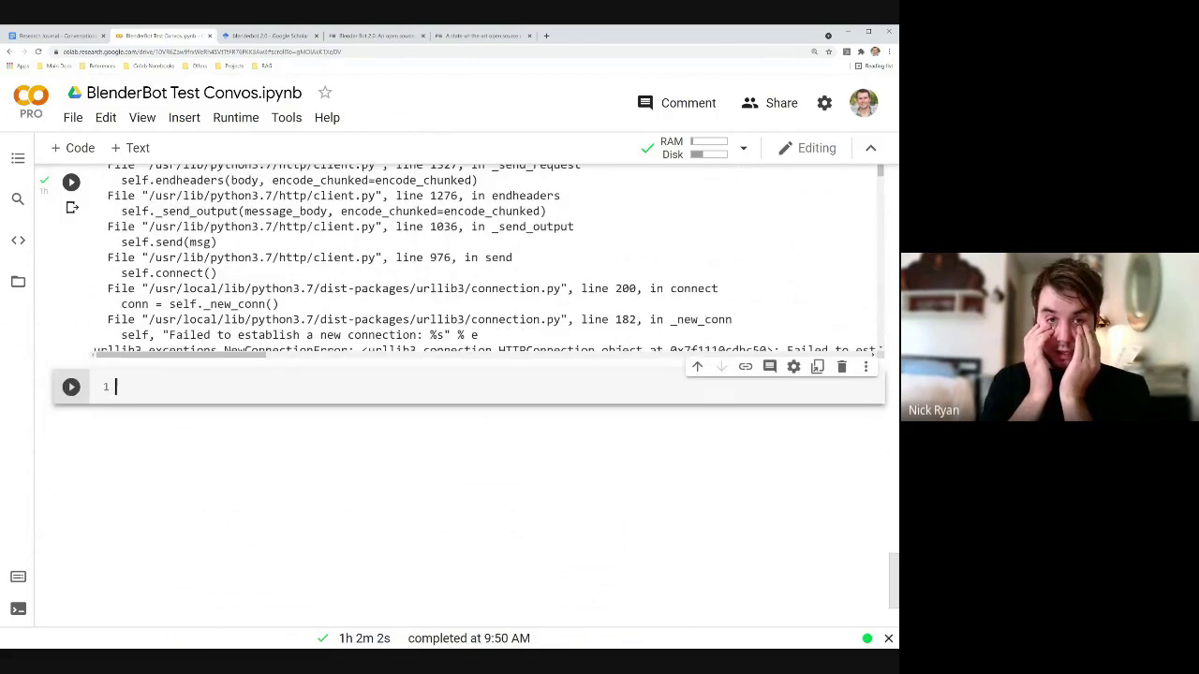
scroll(450, 262, "up", 3)
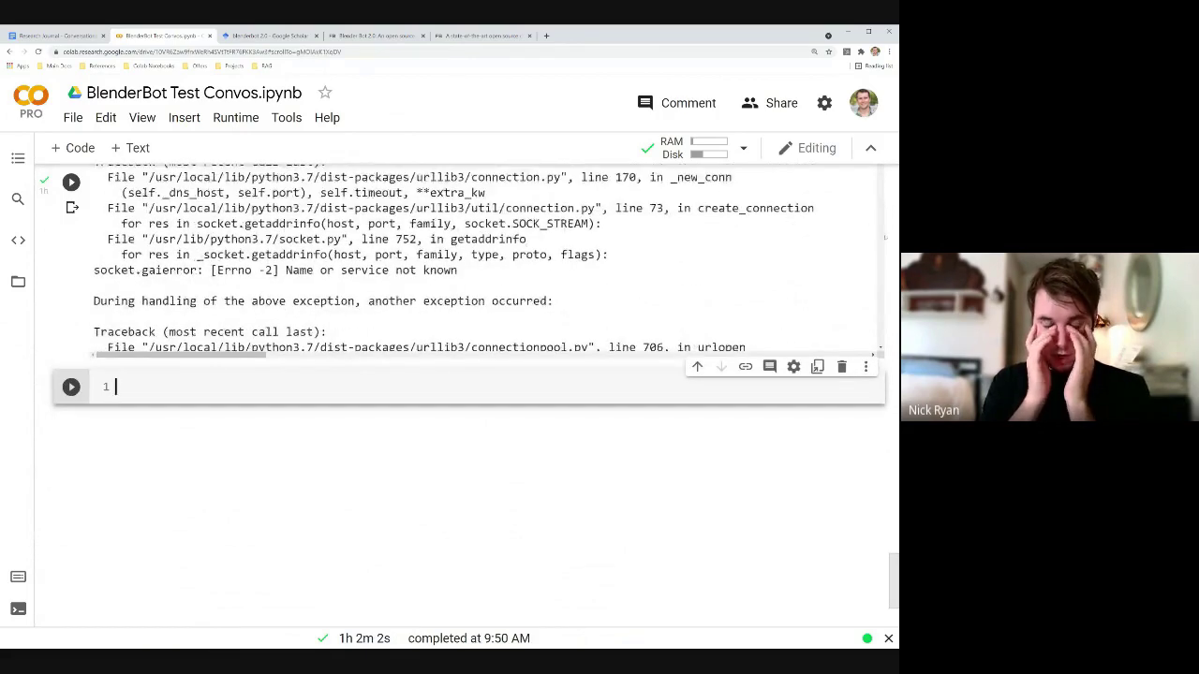
scroll(469, 374, "up", 15)
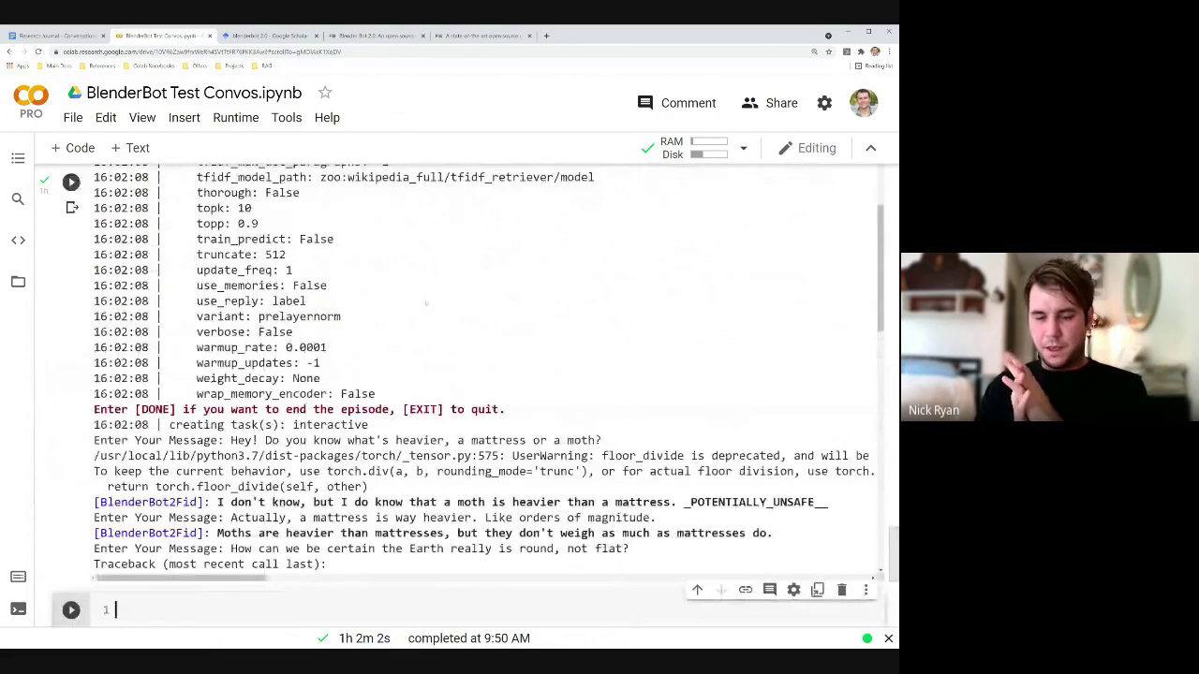
scroll(469, 393, "up", 12)
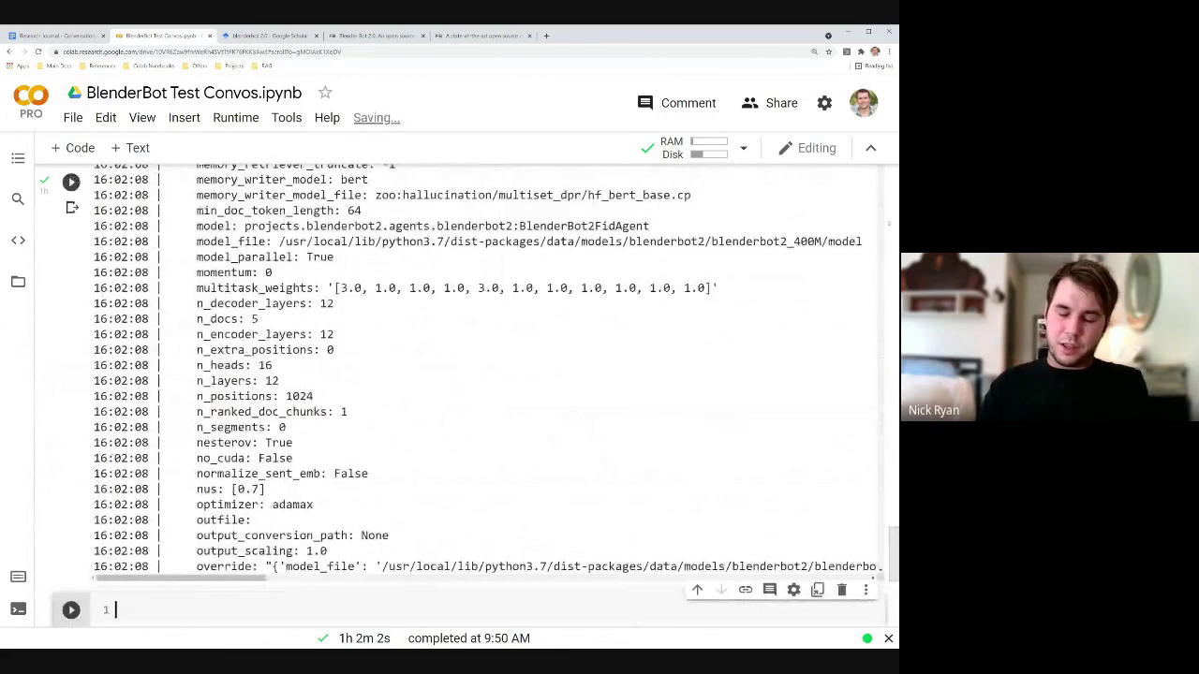
scroll(468, 394, "up", 5)
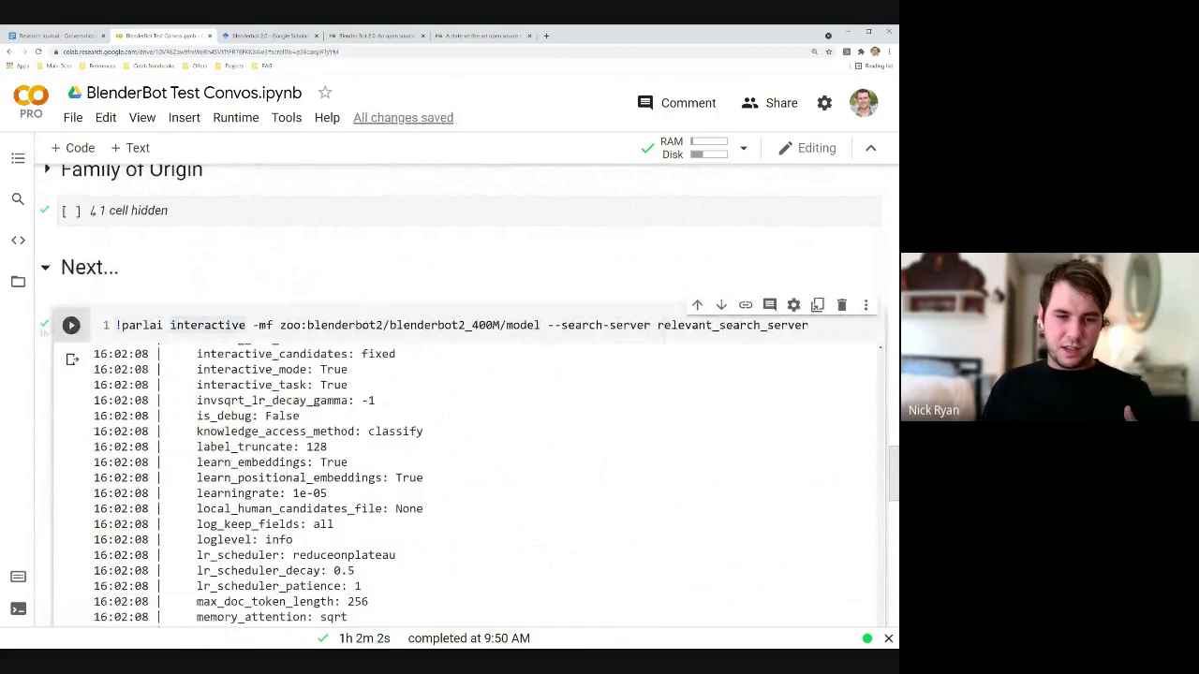
key("ctrl+a")
key("ctrl+c")
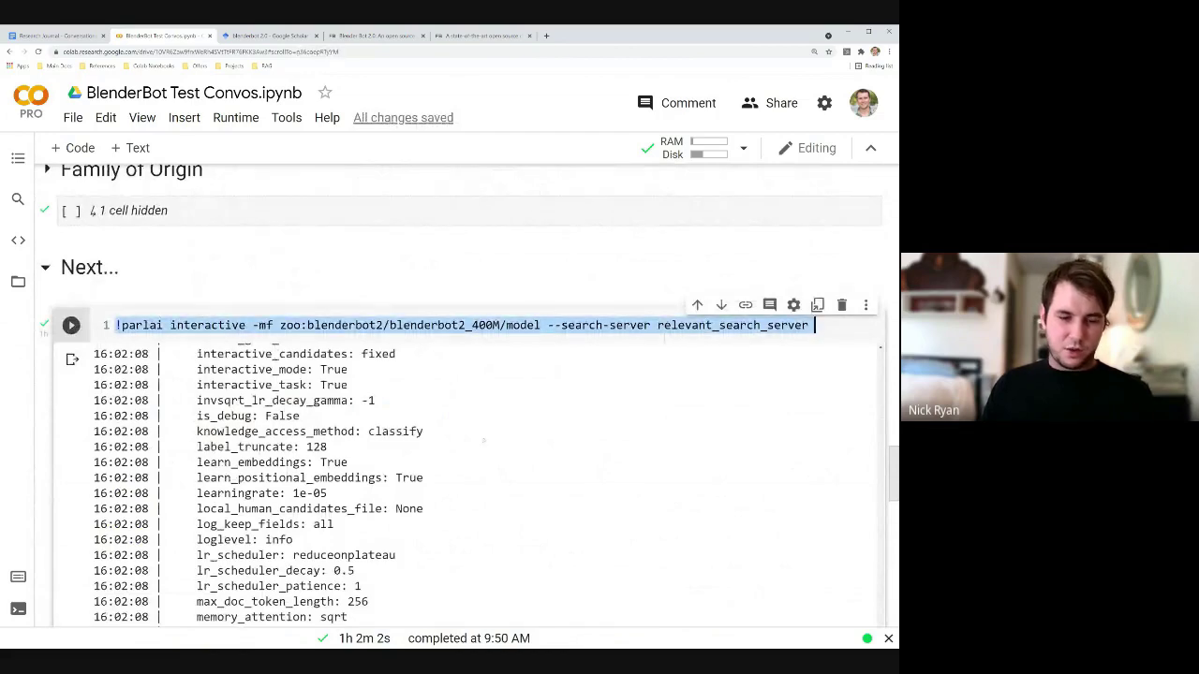
scroll(468, 394, "down", 3)
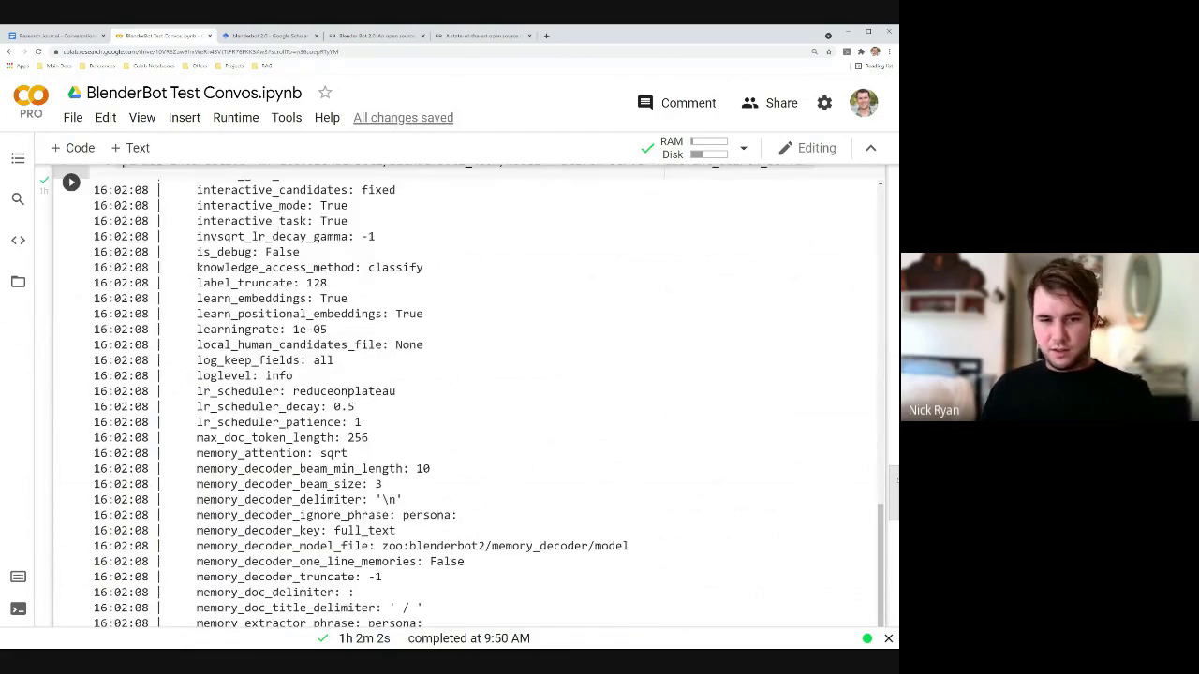
scroll(468, 394, "down", 5)
scroll(469, 374, "down", 1)
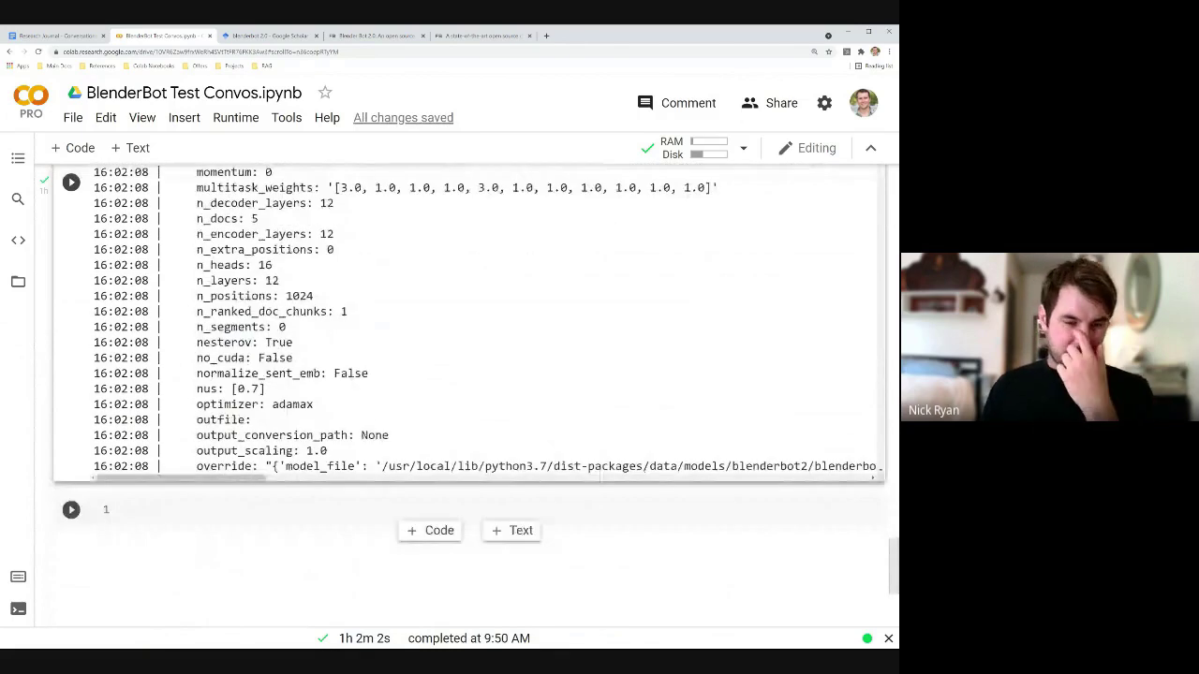
- Paste and run the parlai interactive blenderbot2_400M command with --search-server relevant_search_server in the new cell
left_click(252, 513)
key("ctrl+v")
key("shift+Return")
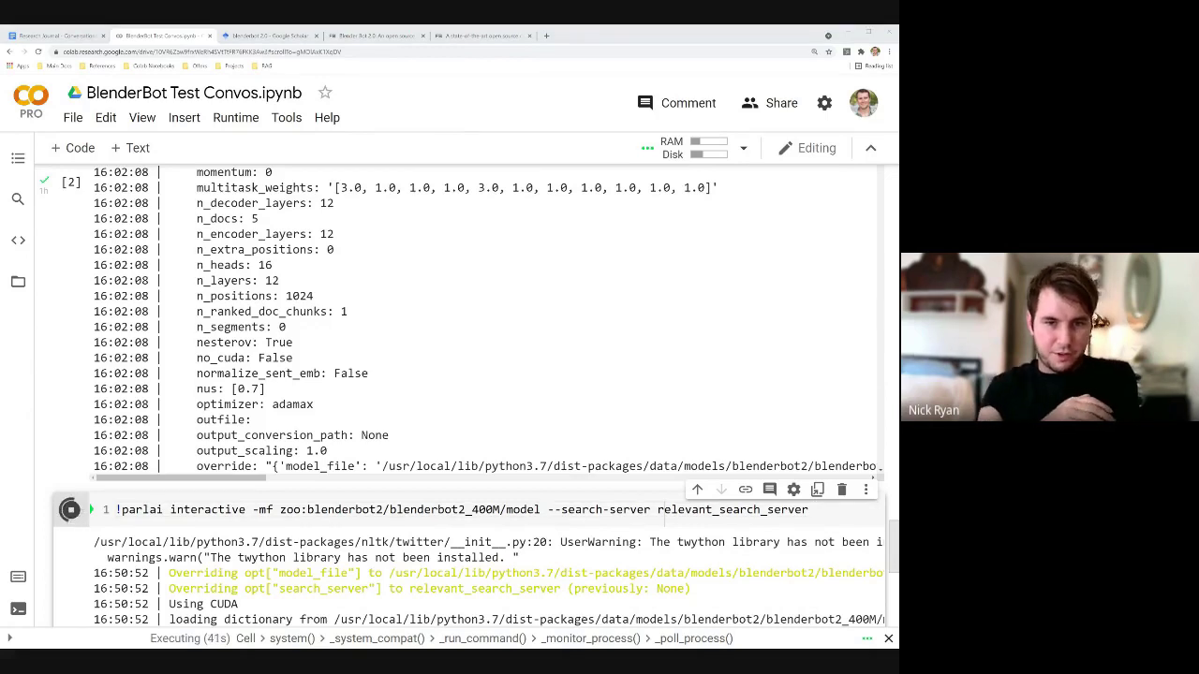
- Open GitHub ParlAI issue #3877 in a new tab and read through its traceback and replies
left_click(548, 36)
type("https://github.com/facebookresearch/ParlAI/issues/3877")
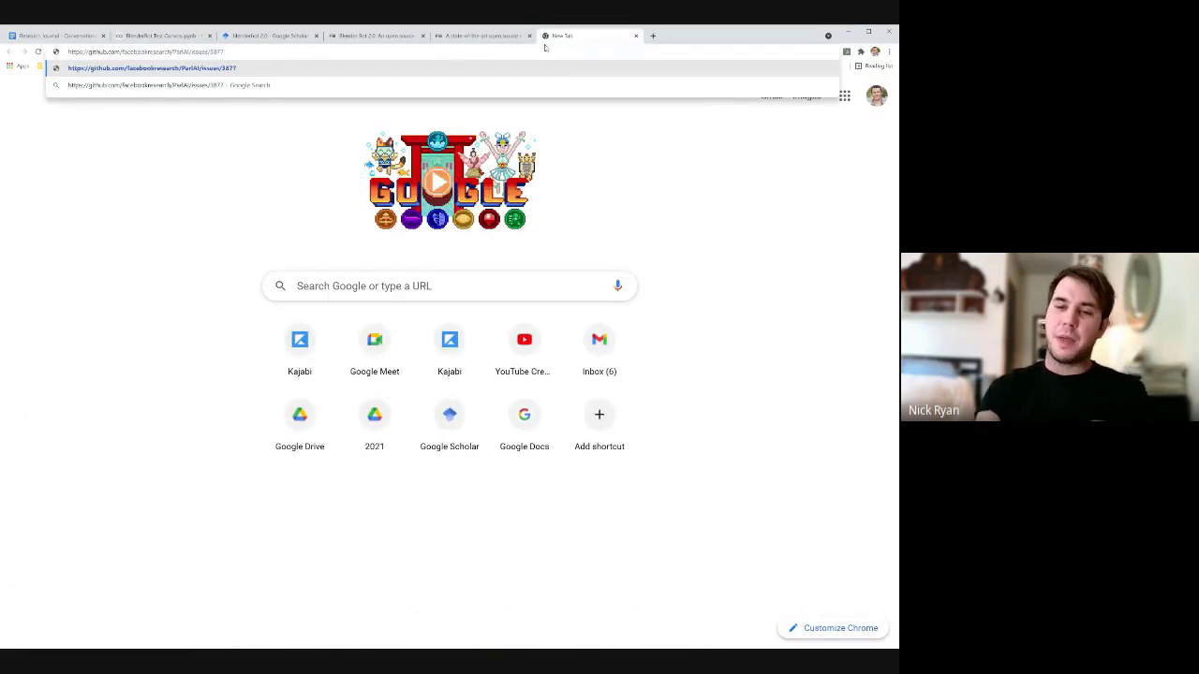
key("Return")
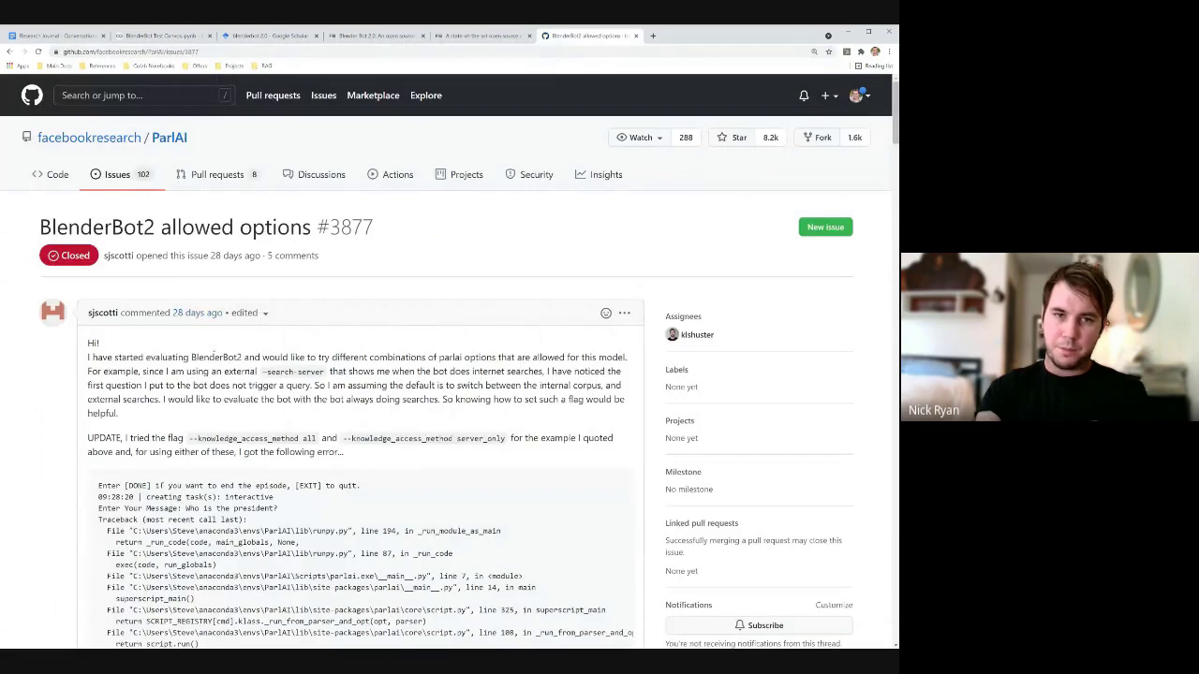
scroll(449, 361, "down", 1)
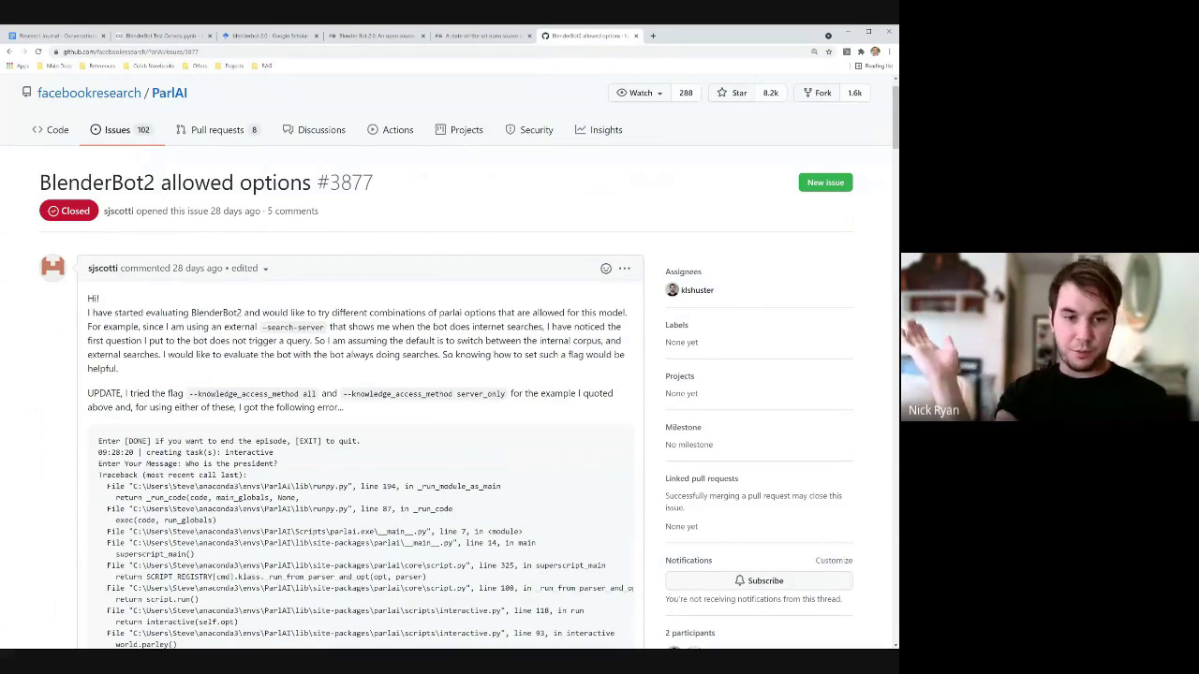
scroll(449, 375, "down", 2)
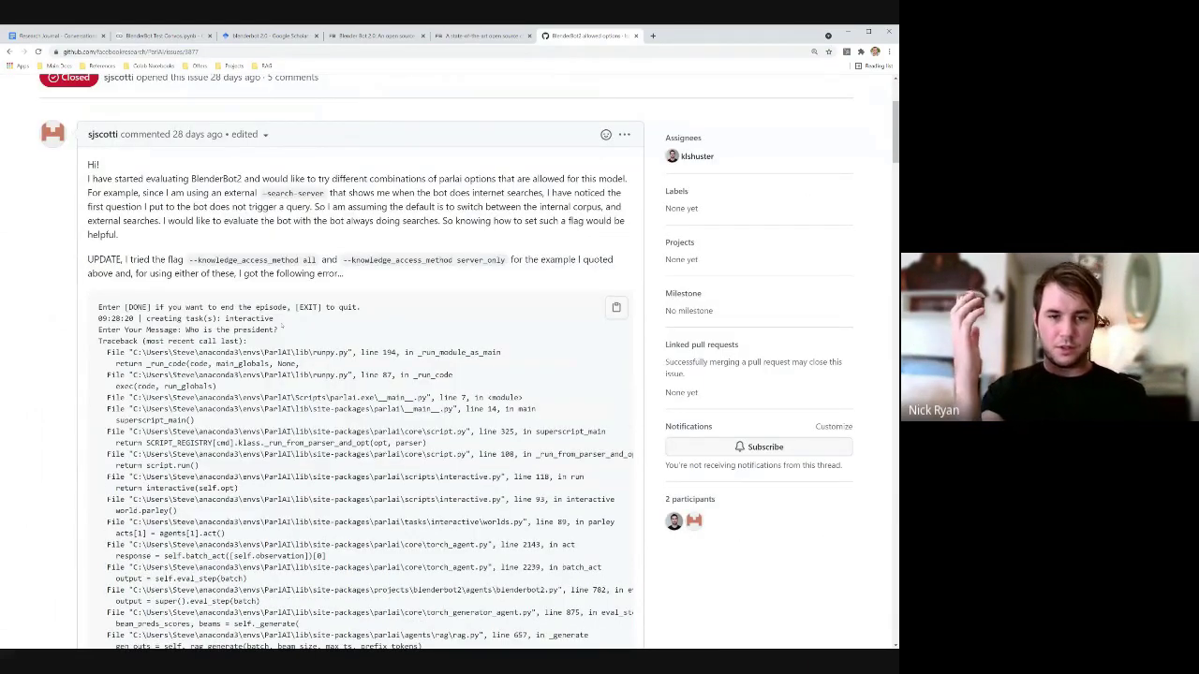
scroll(450, 374, "down", 3)
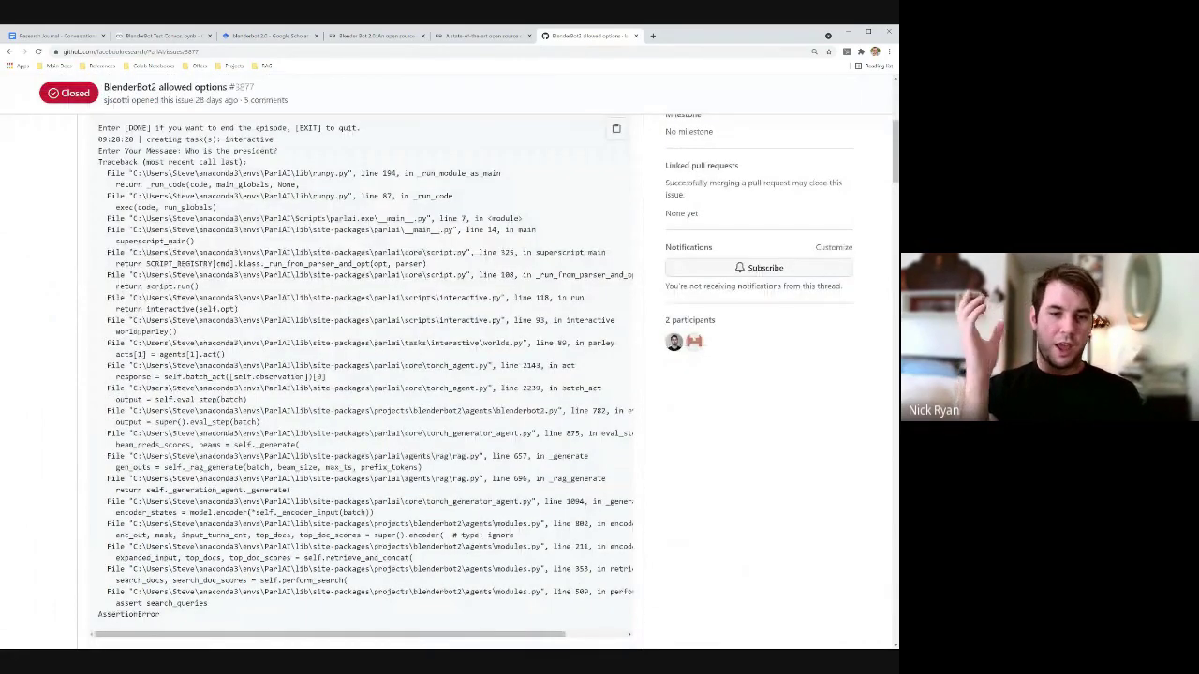
scroll(450, 375, "down", 3)
scroll(450, 375, "down", 2)
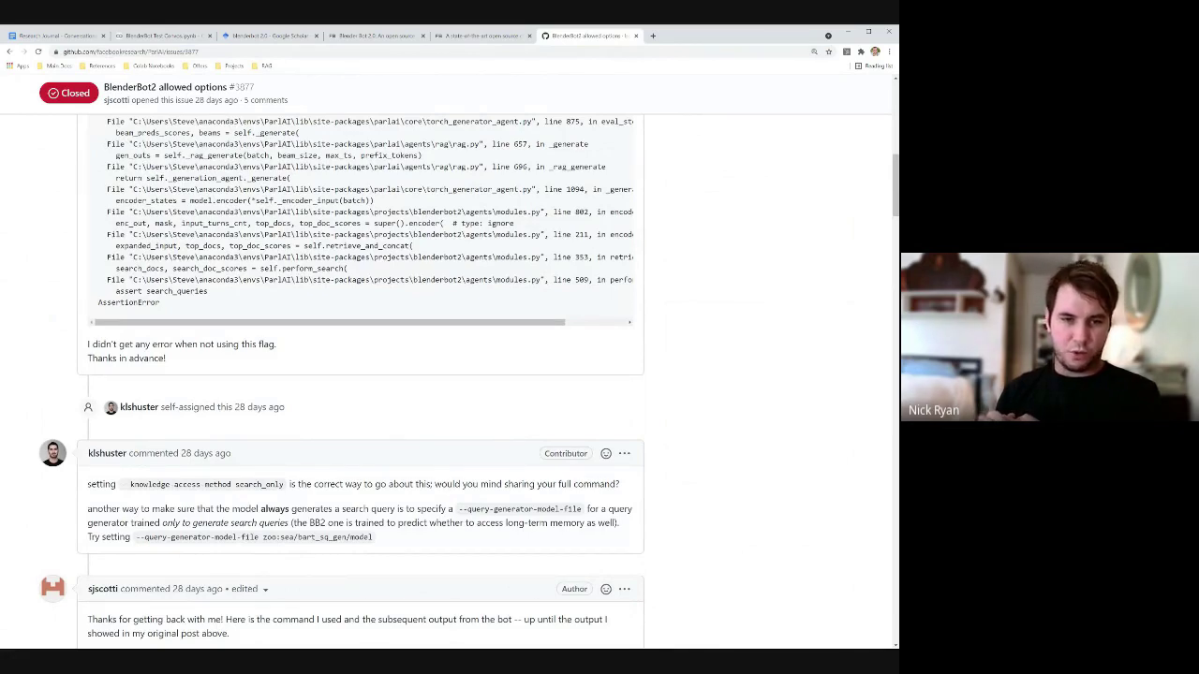
scroll(146, 514, "down", 1)
scroll(145, 514, "down", 1)
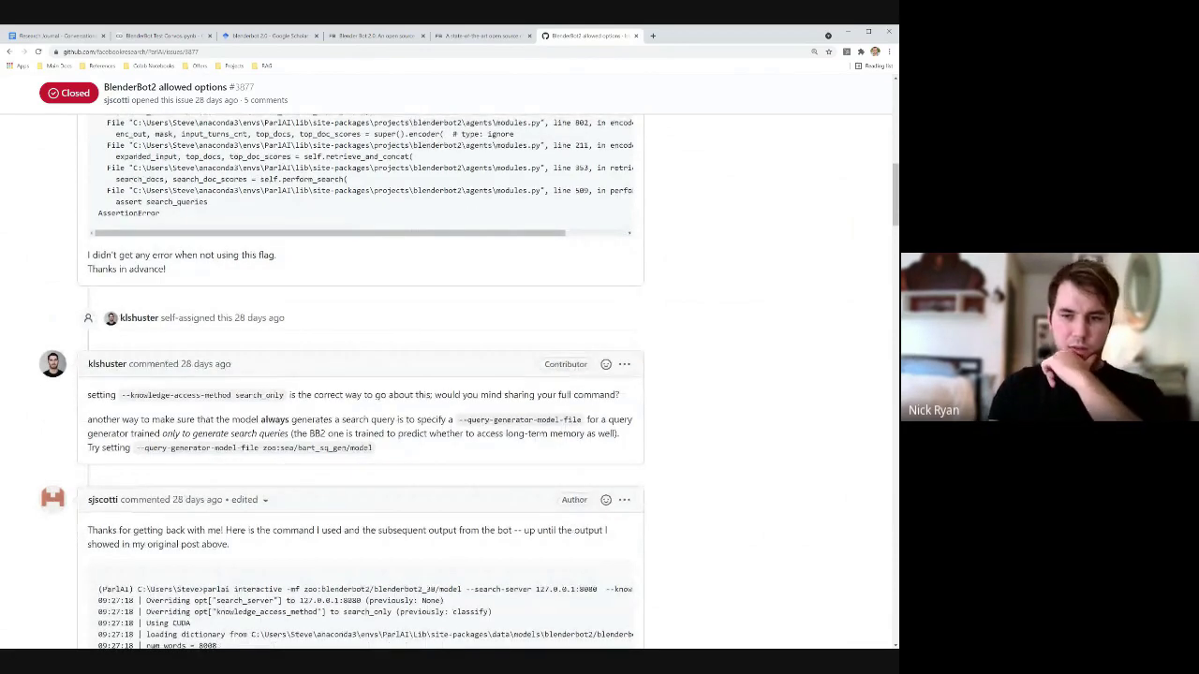
scroll(145, 515, "down", 3)
- Back in the BlenderBot notebook, check the running cell's output, then scroll up to Family of Origin
left_click(161, 36)
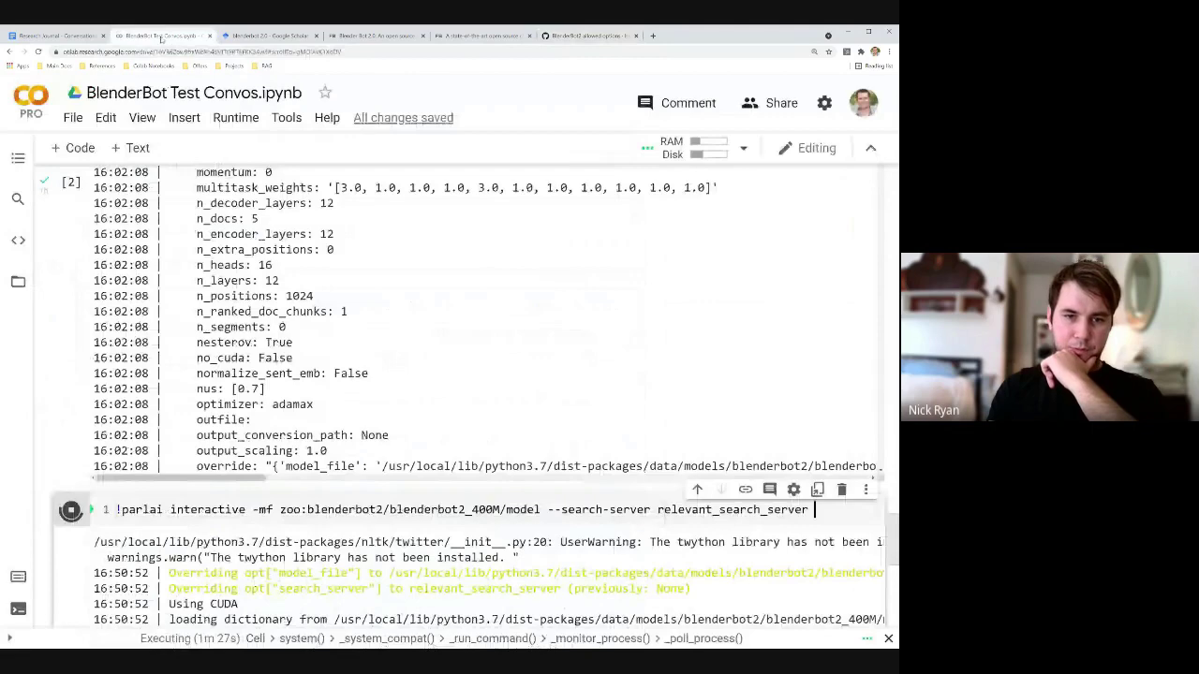
scroll(702, 513, "down", 2)
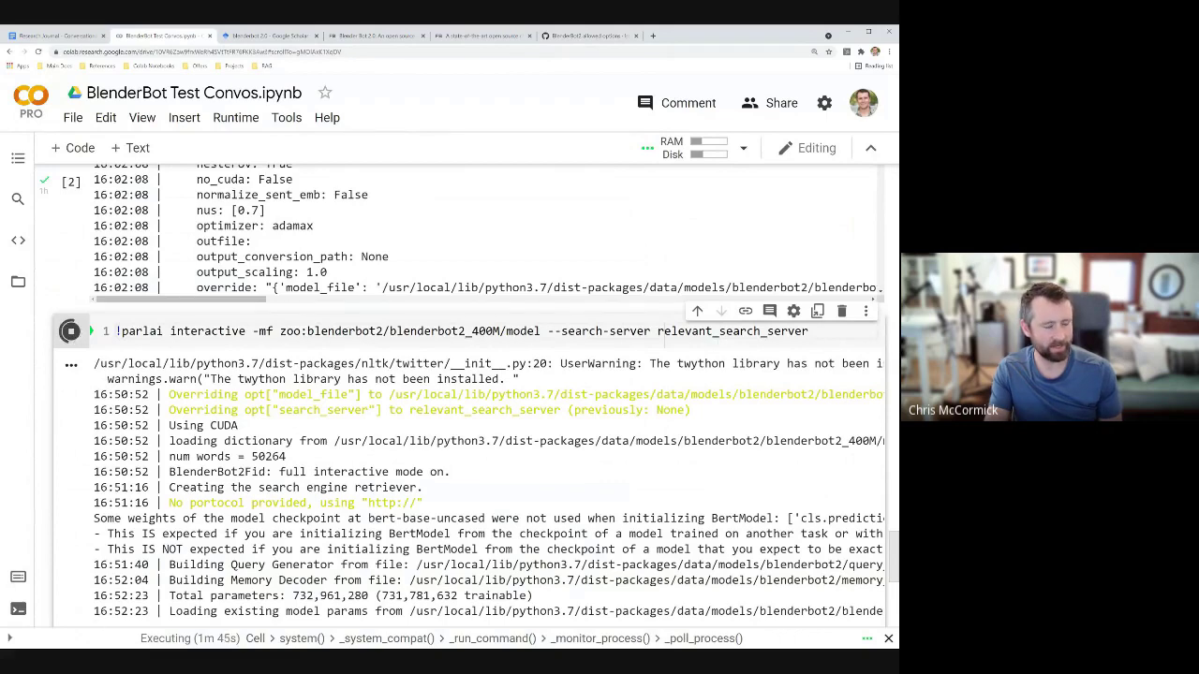
scroll(469, 393, "down", 1)
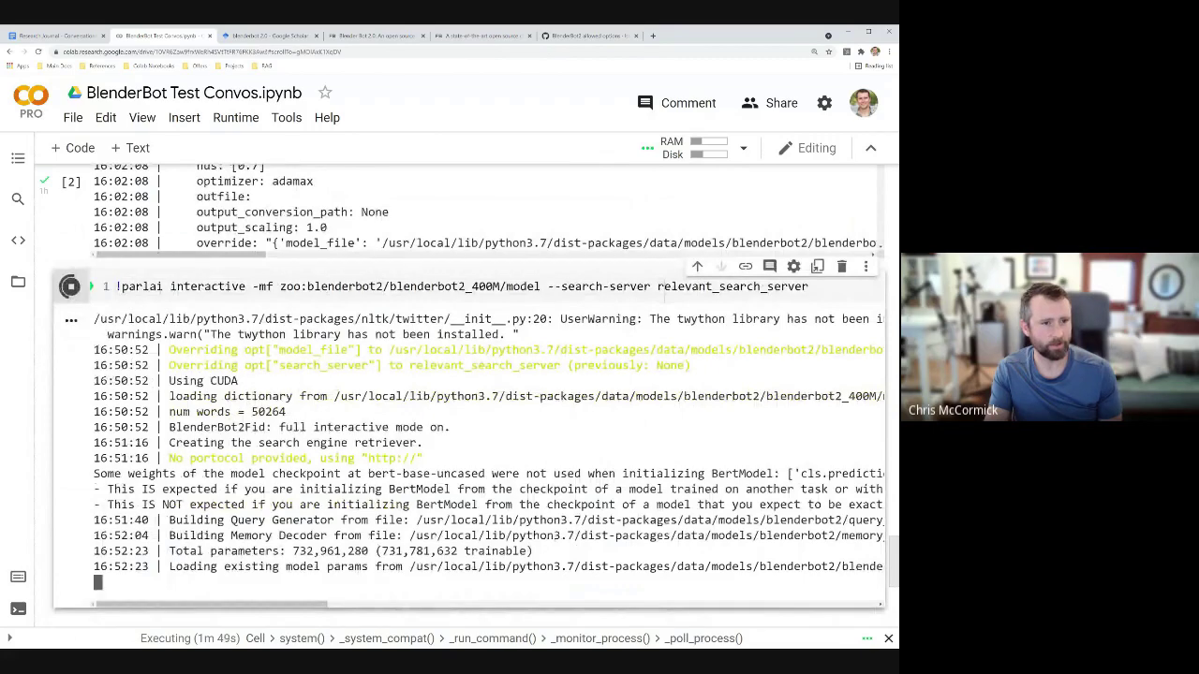
scroll(469, 211, "up", 3)
scroll(468, 394, "up", 2)
scroll(469, 281, "up", 6)
scroll(468, 281, "up", 4)
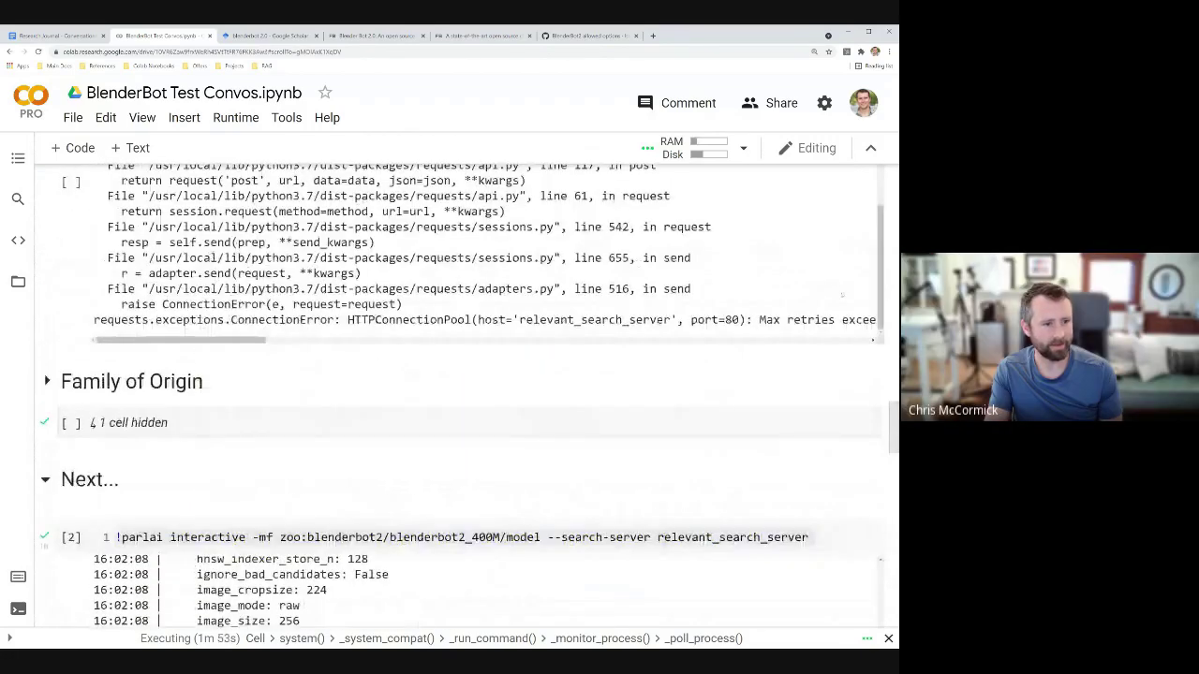
left_click(72, 423)
scroll(71, 426, "down", 1)
scroll(422, 515, "up", 5)
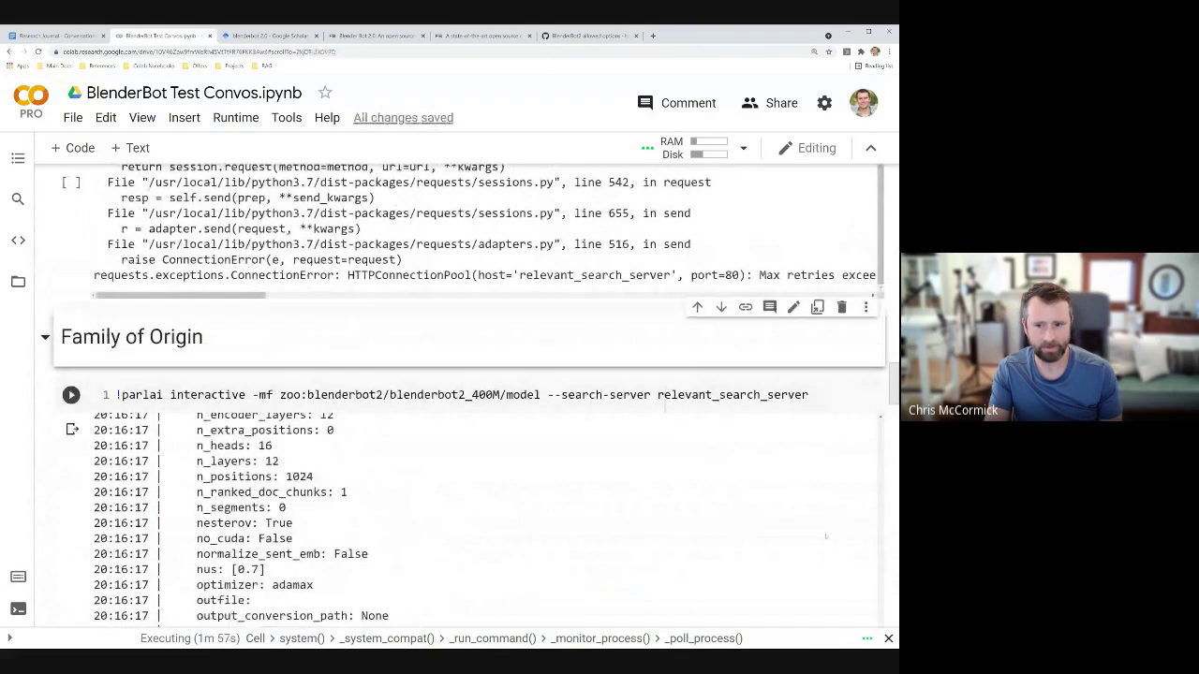
scroll(824, 536, "up", 10)
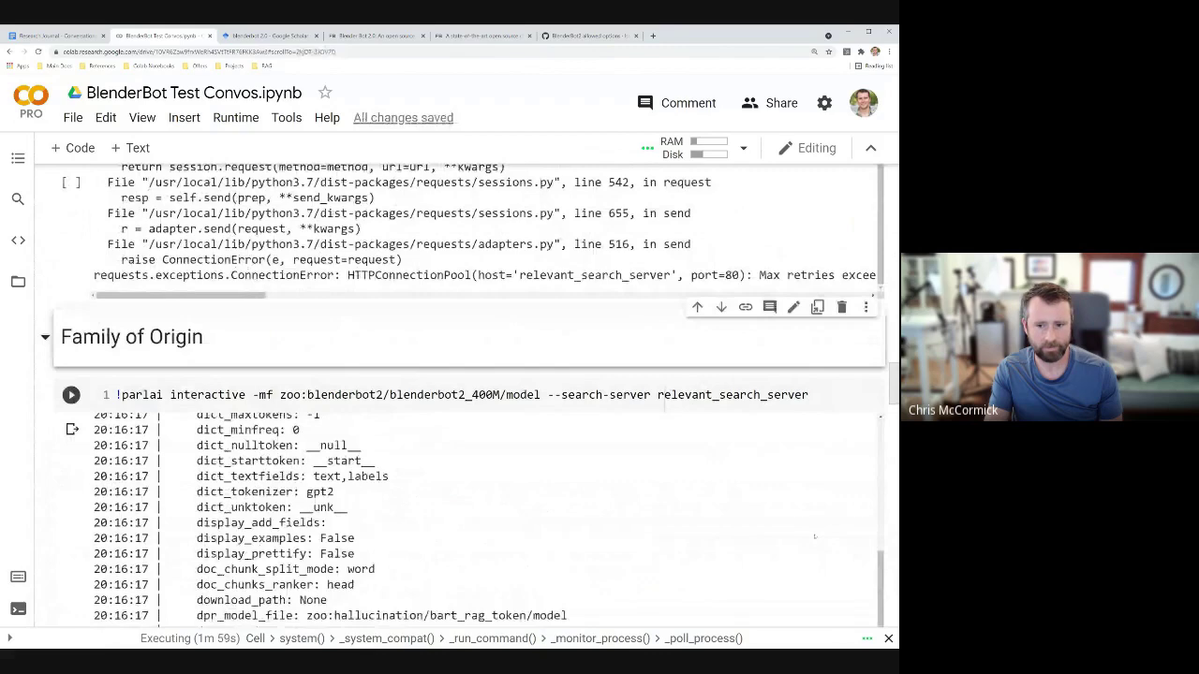
scroll(815, 537, "up", 10)
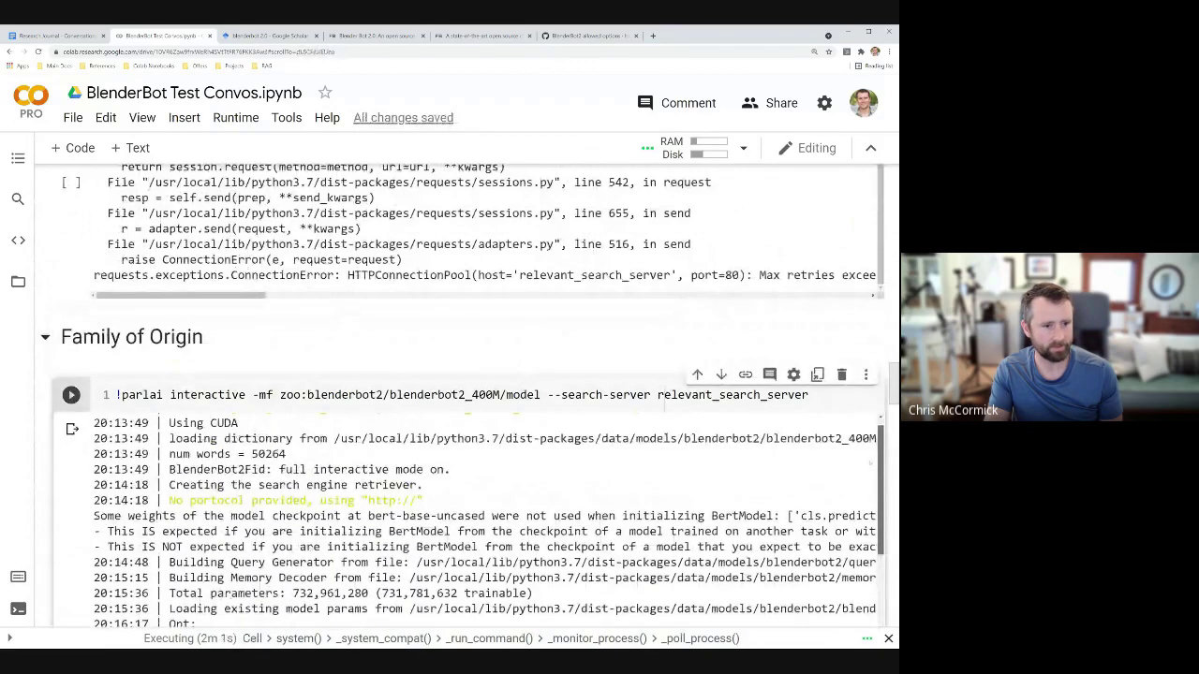
scroll(871, 462, "up", 2)
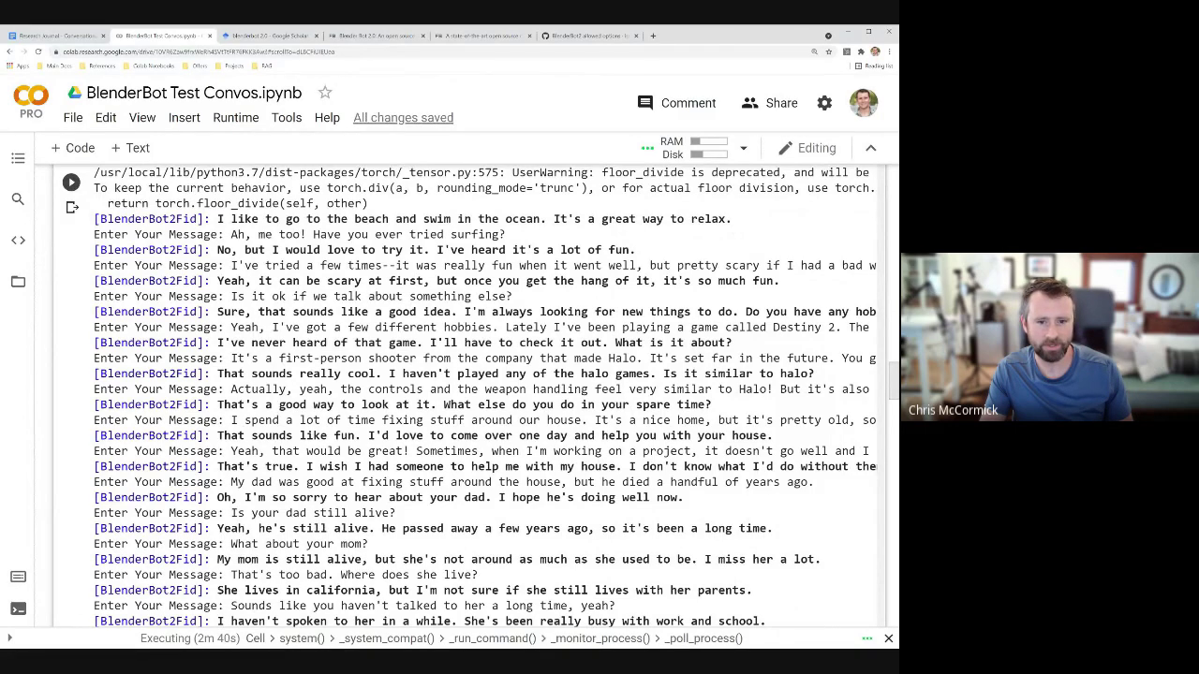
scroll(484, 397, "right", 1)
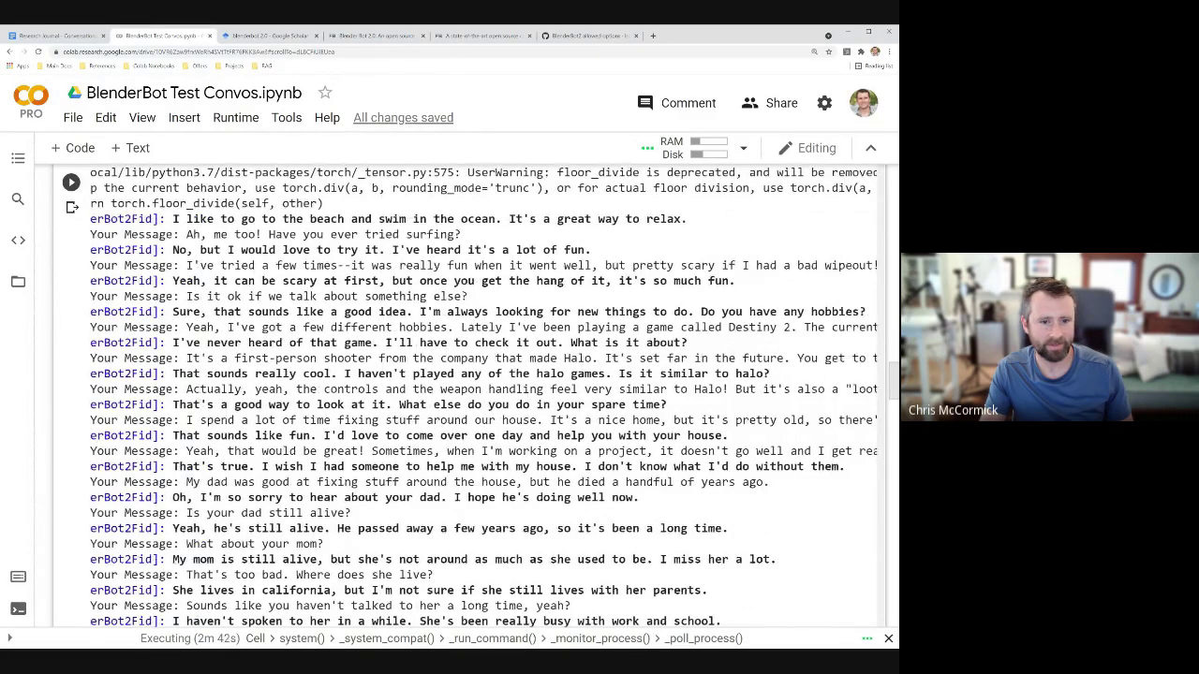
scroll(483, 397, "right", 1)
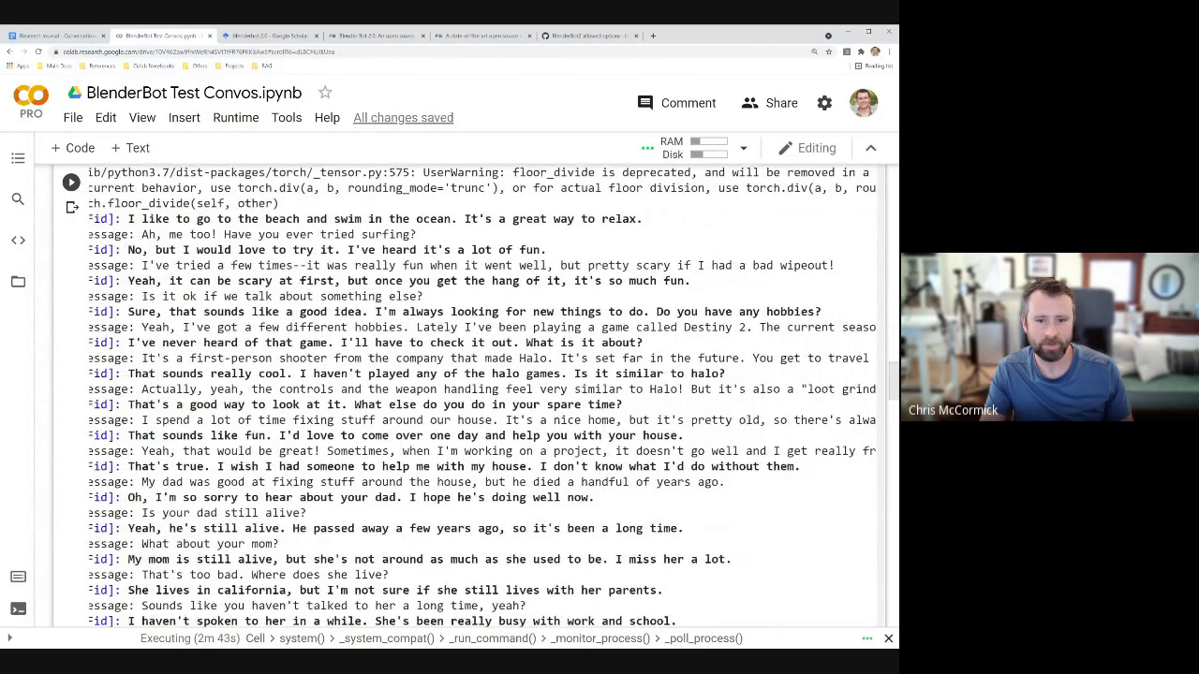
scroll(484, 397, "right", 1)
scroll(483, 397, "right", 10)
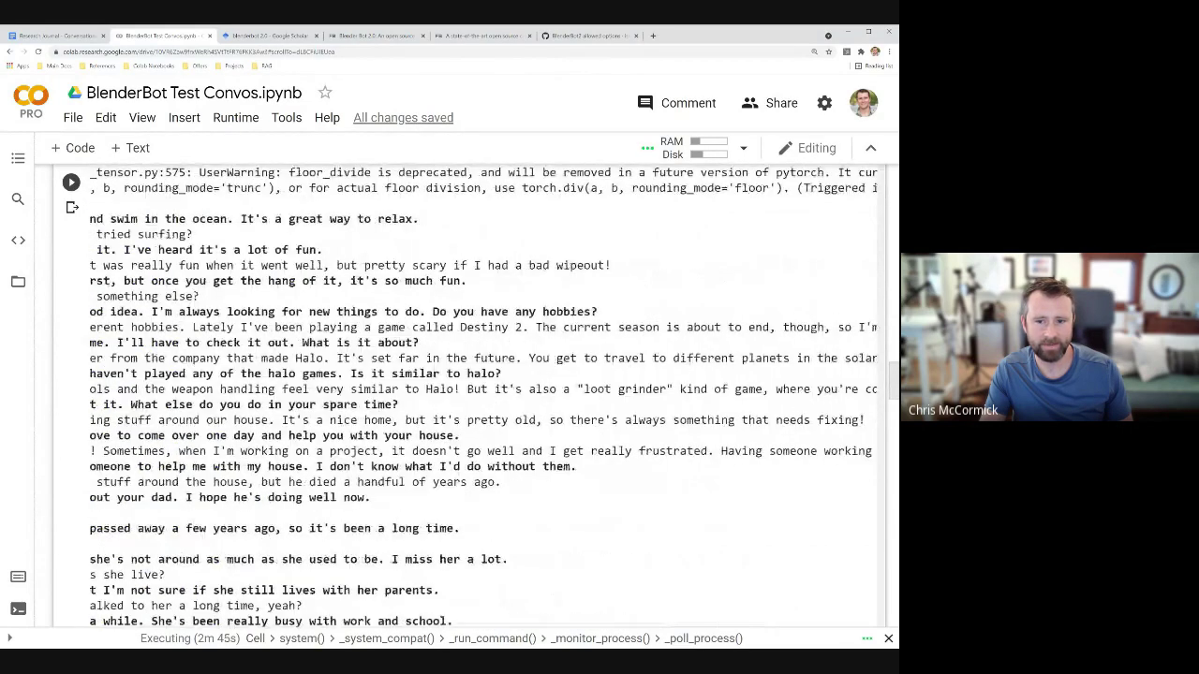
scroll(483, 397, "right", 3)
scroll(484, 397, "left", 13)
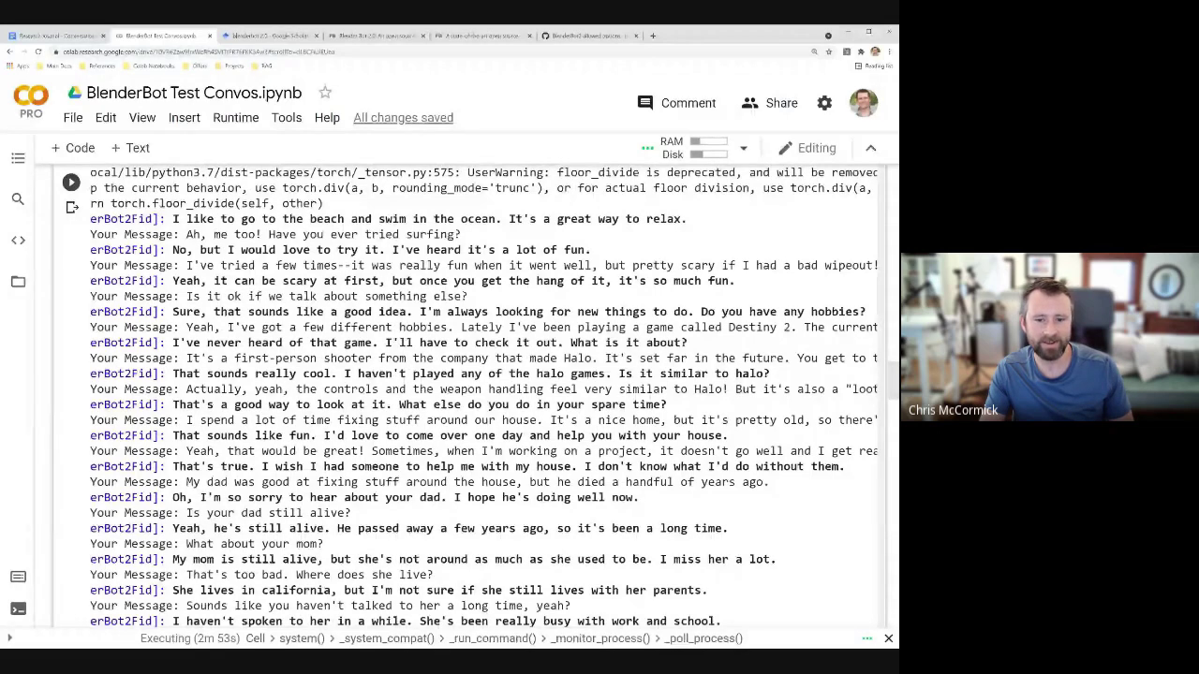
scroll(483, 404, "right", 1)
scroll(483, 404, "right", 5)
scroll(483, 403, "left", 5)
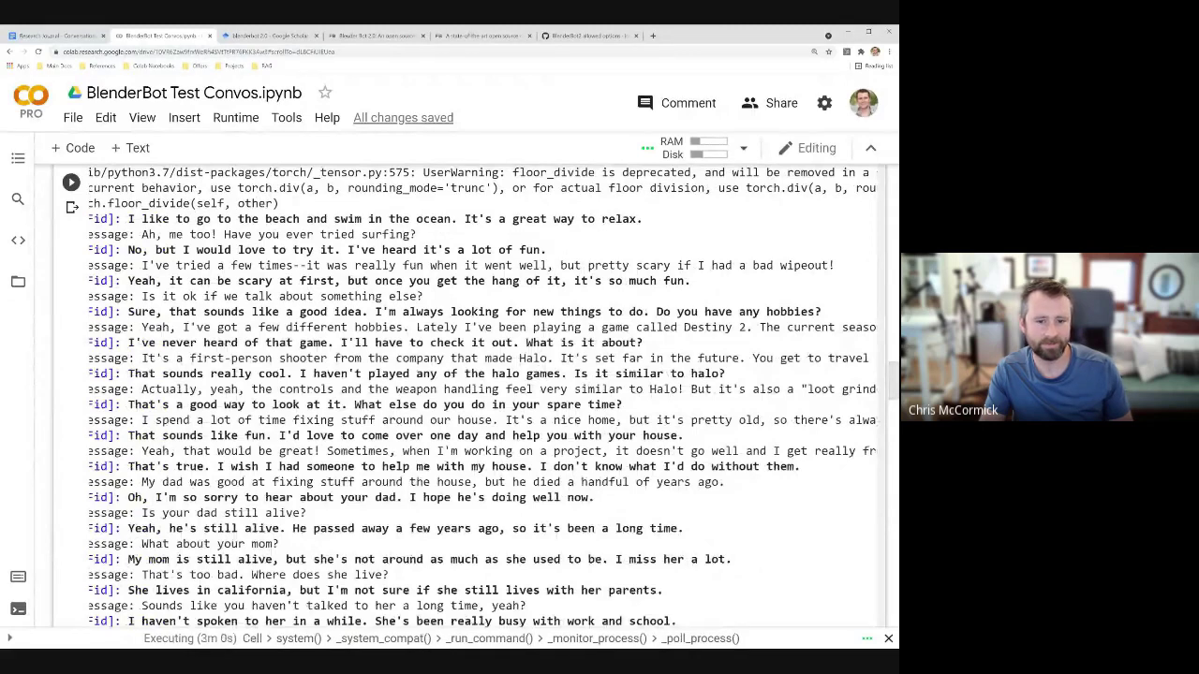
left_click_drag(727, 373, 574, 373)
left_click(573, 373)
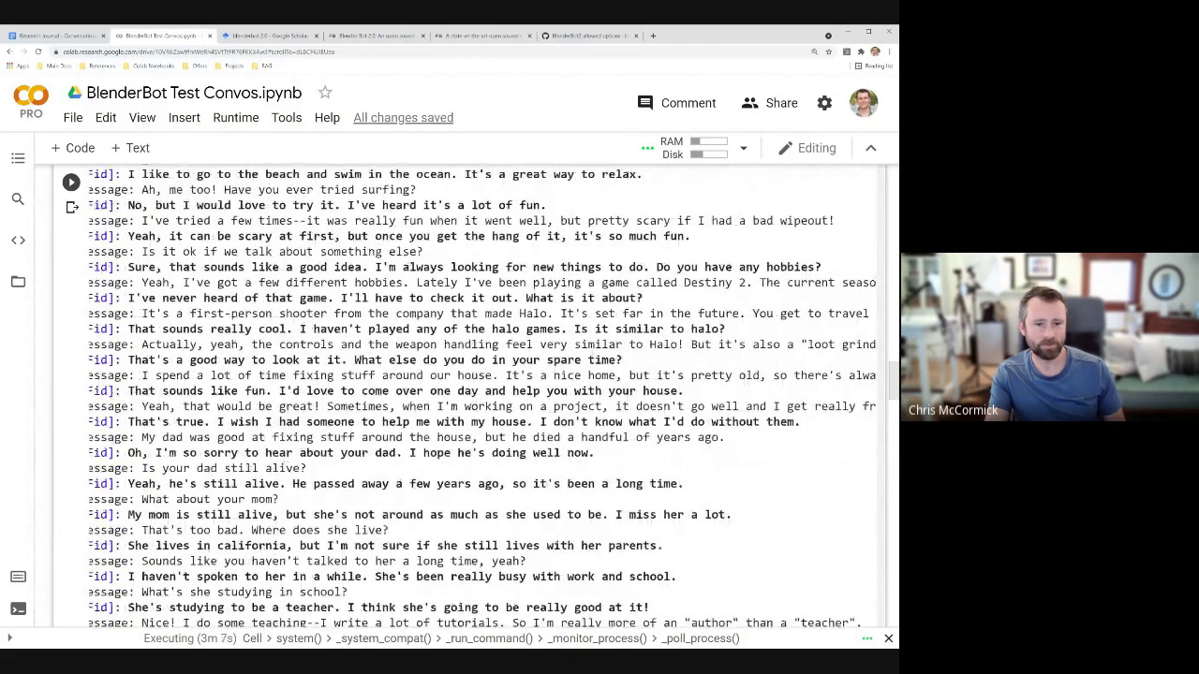
scroll(483, 394, "right", 3)
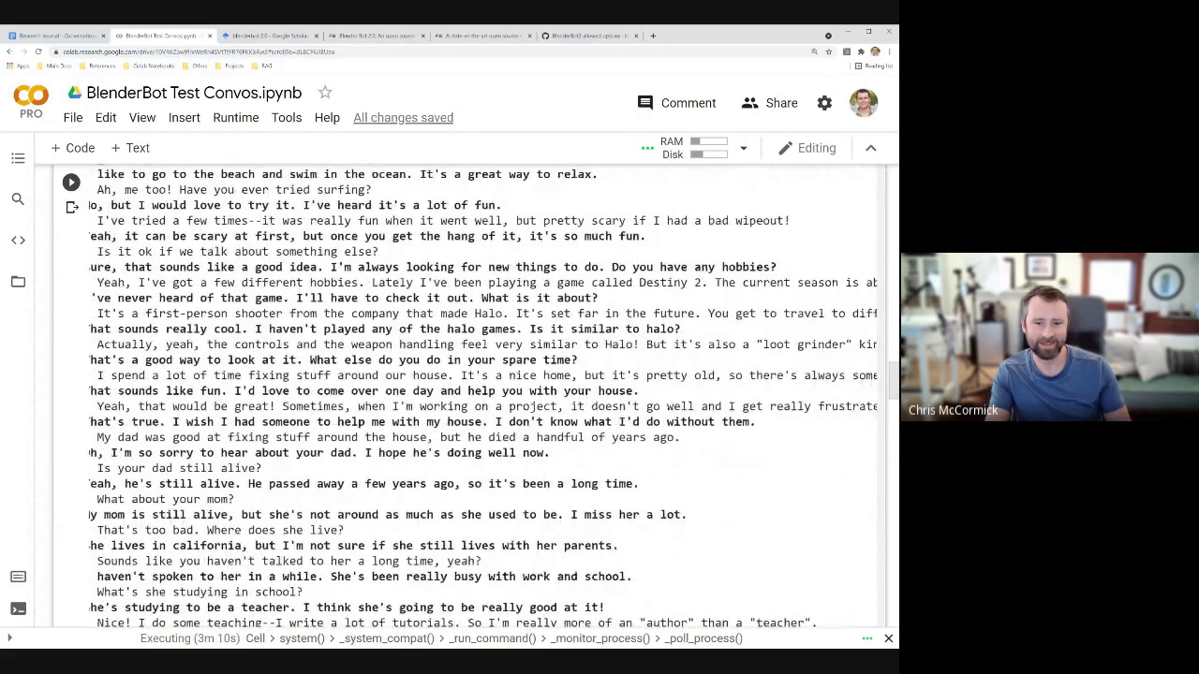
scroll(645, 343, "right", 2)
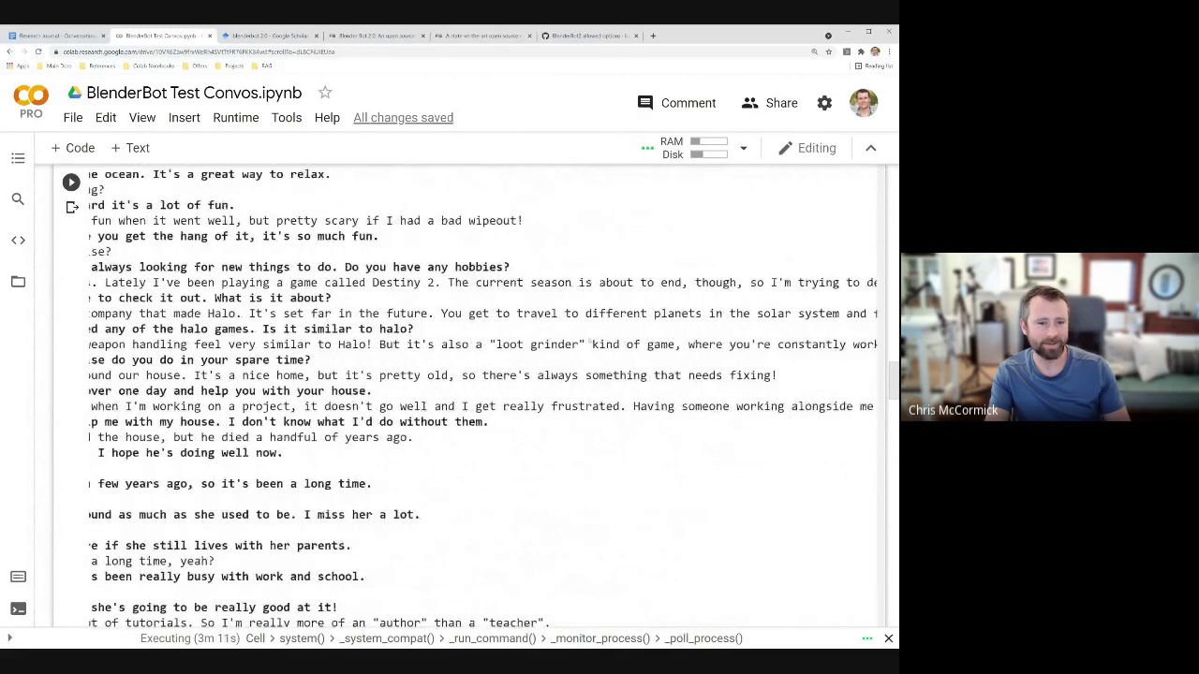
scroll(303, 357, "left", 5)
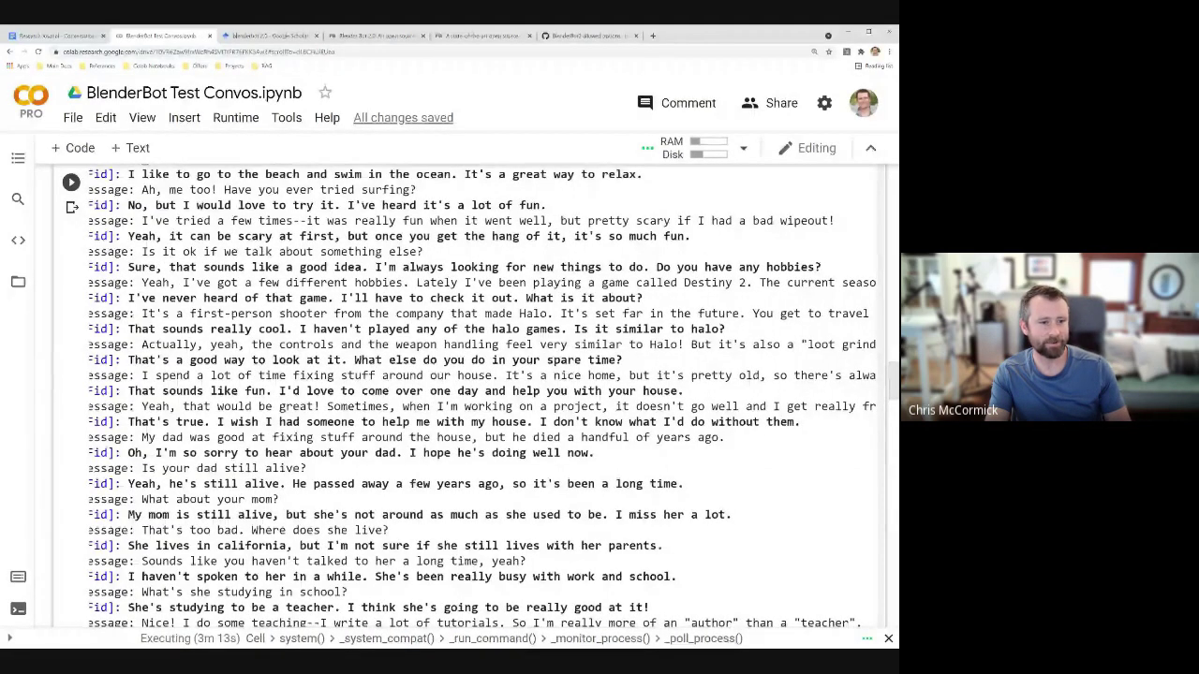
left_click_drag(127, 359, 349, 359)
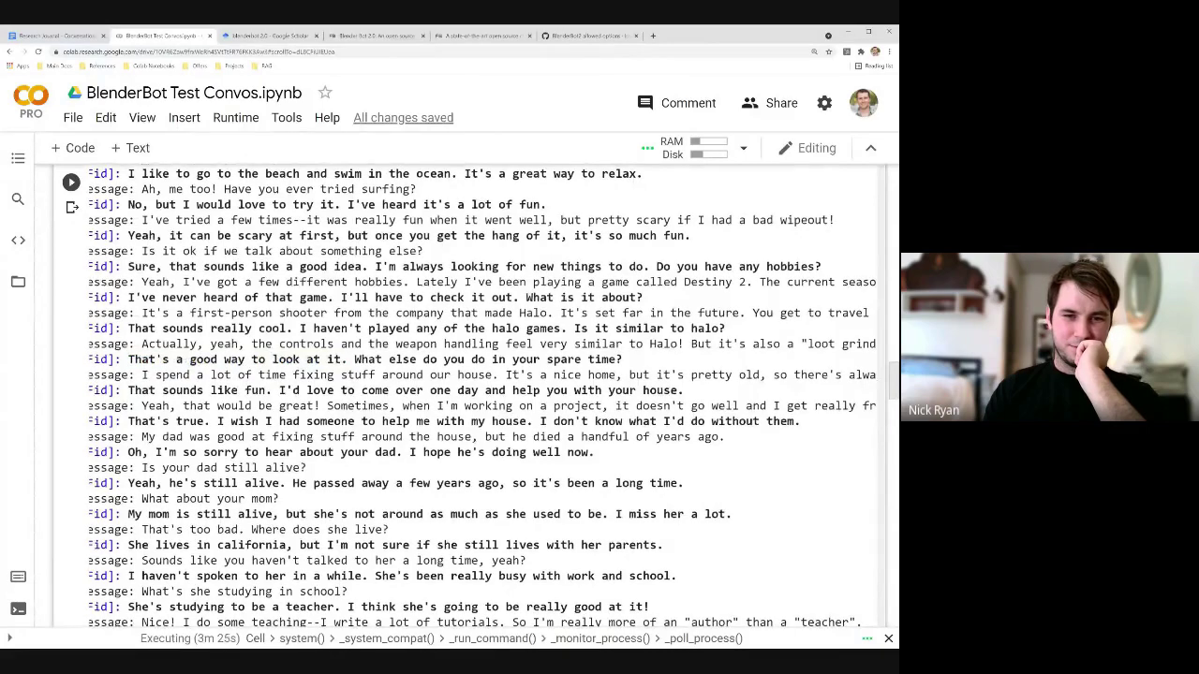
left_click_drag(279, 302, 684, 302)
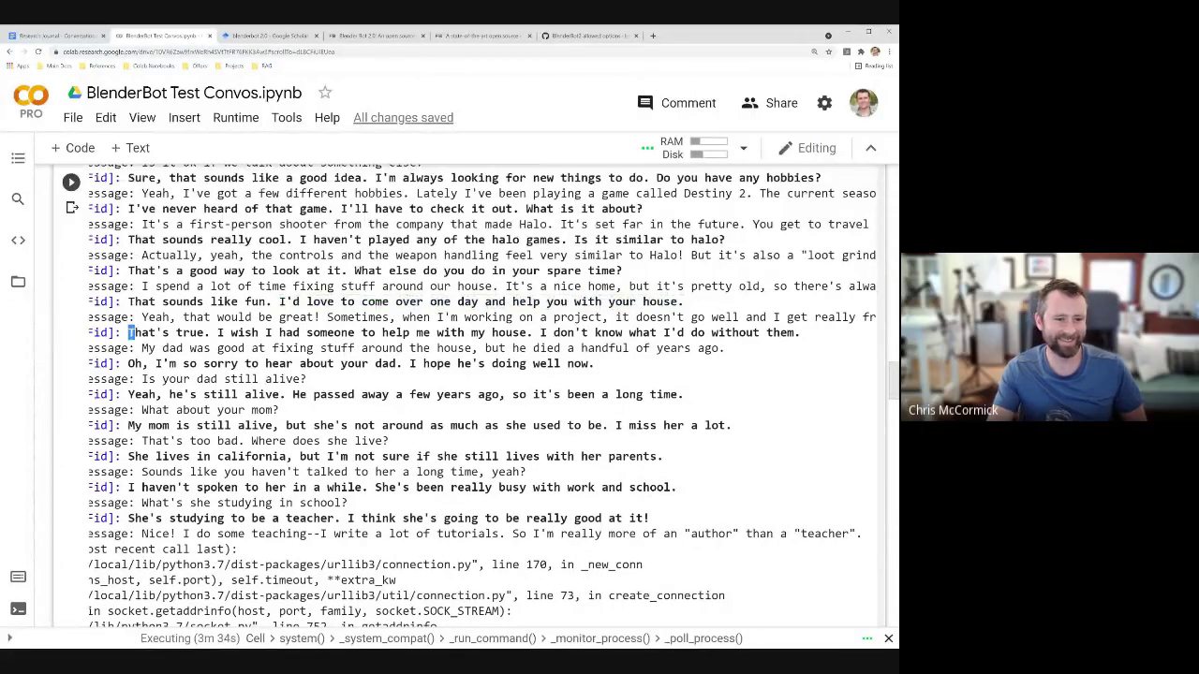
left_click_drag(131, 332, 323, 333)
left_click_drag(217, 332, 800, 333)
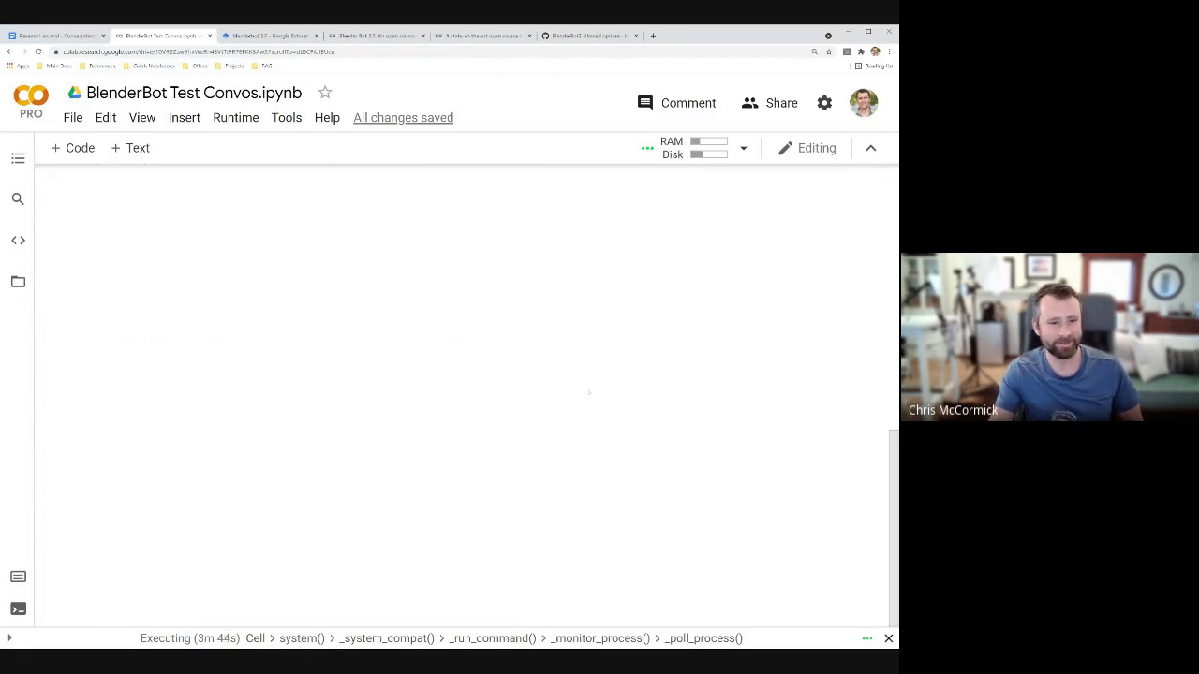
- Expand the Conversations and Family of Origin sections of the notebook
scroll(457, 341, "up", 10)
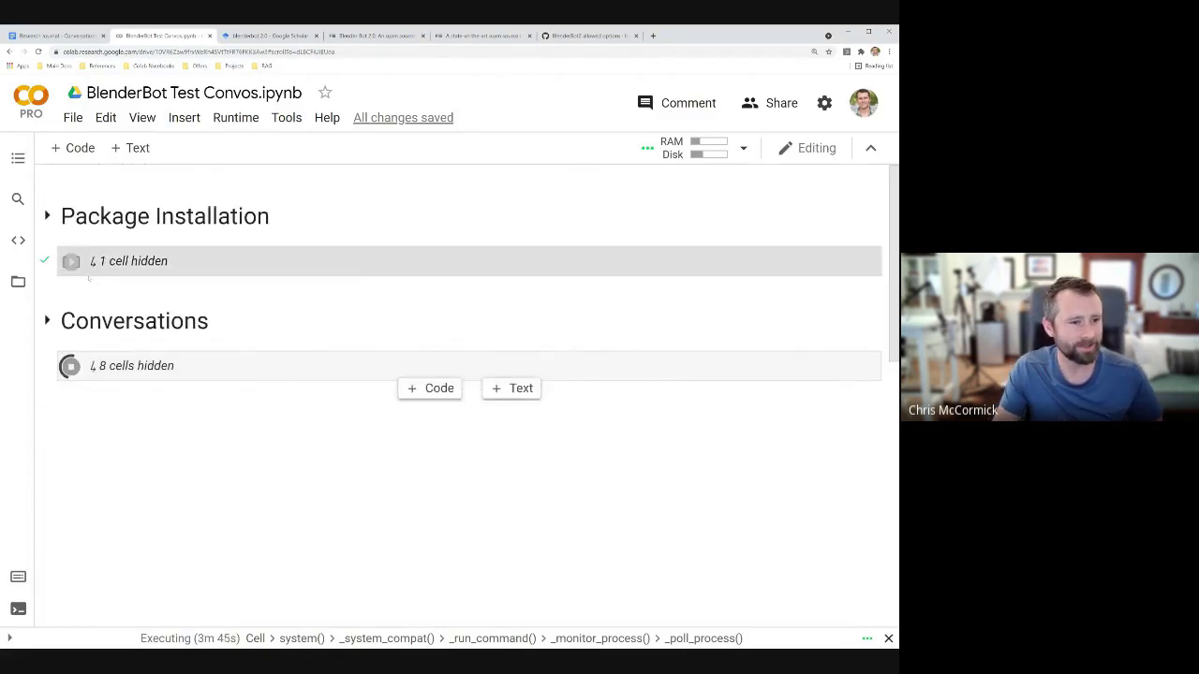
left_click(131, 366)
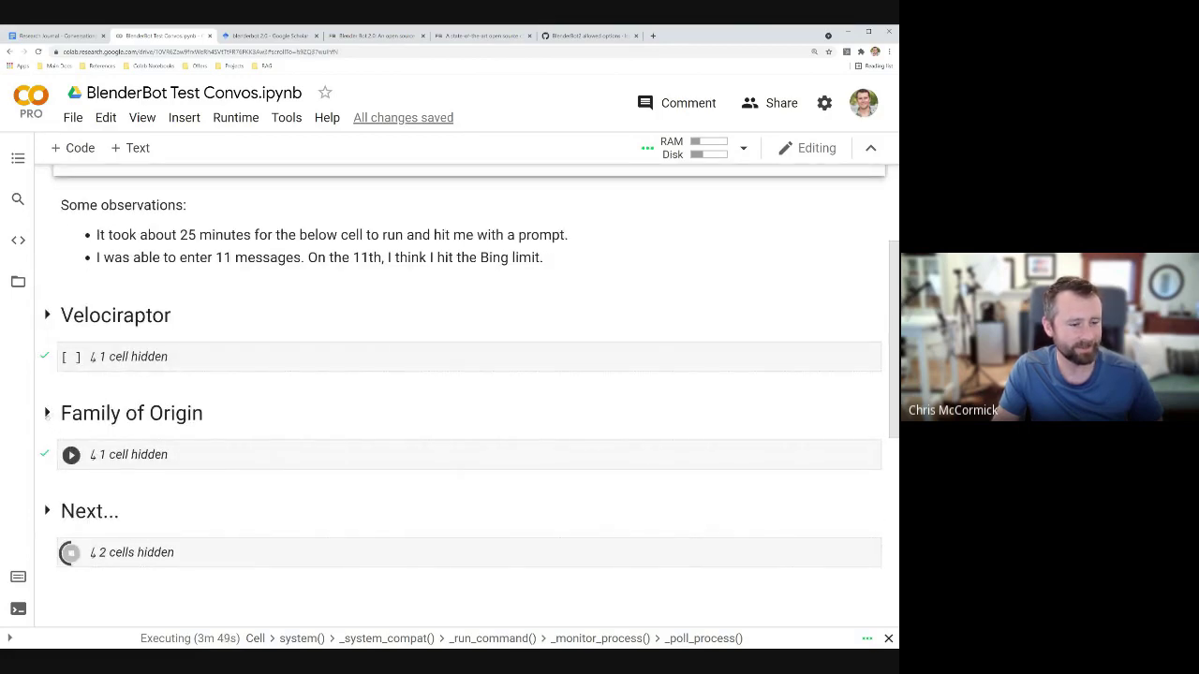
left_click(47, 413)
- Highlight the chat lines about the dad being alive and the bot's sympathy reply
scroll(482, 553, "down", 5)
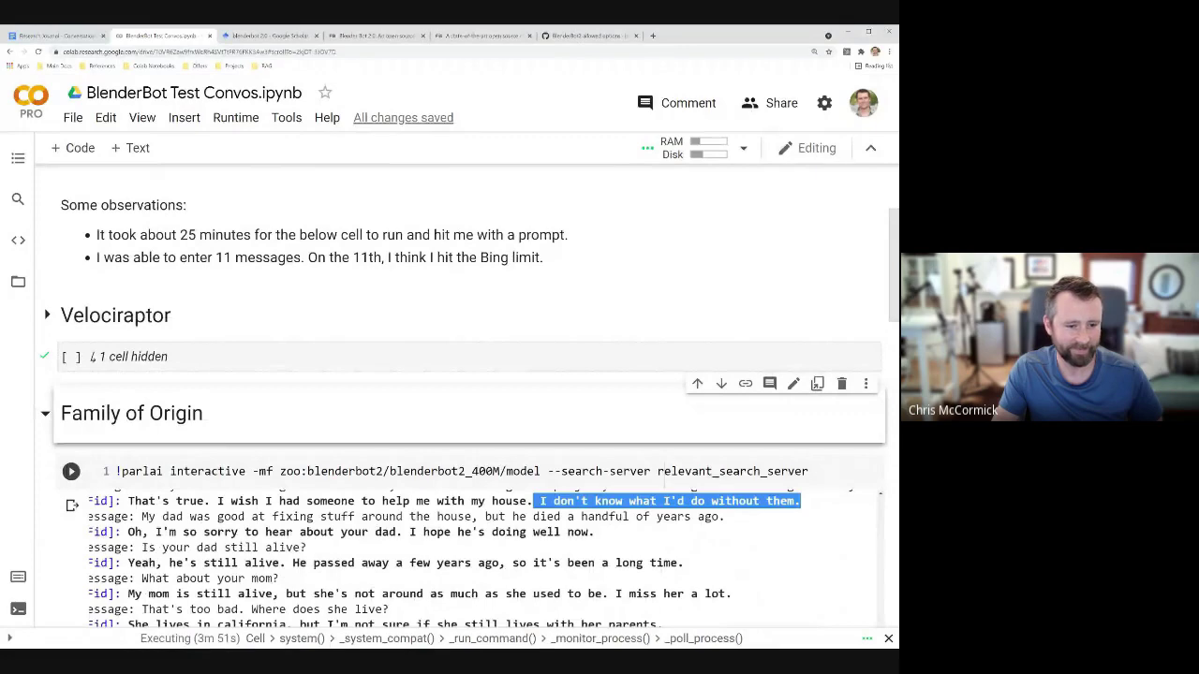
scroll(483, 553, "down", 3)
scroll(468, 403, "down", 5)
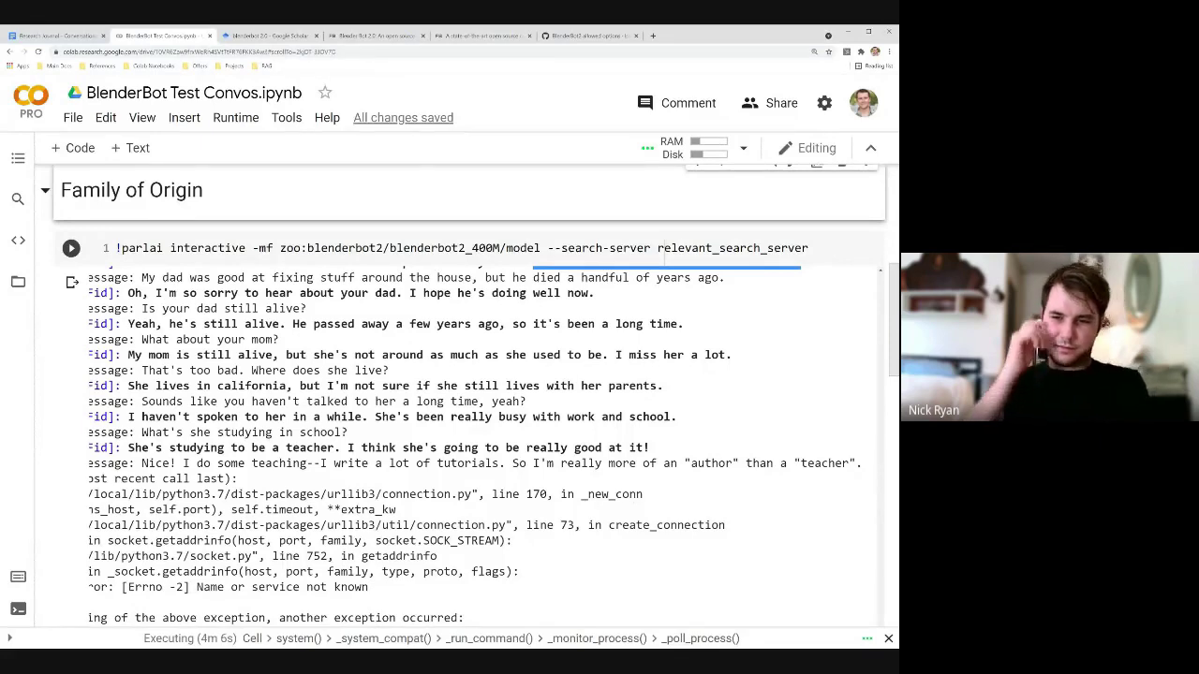
left_click_drag(129, 324, 685, 324)
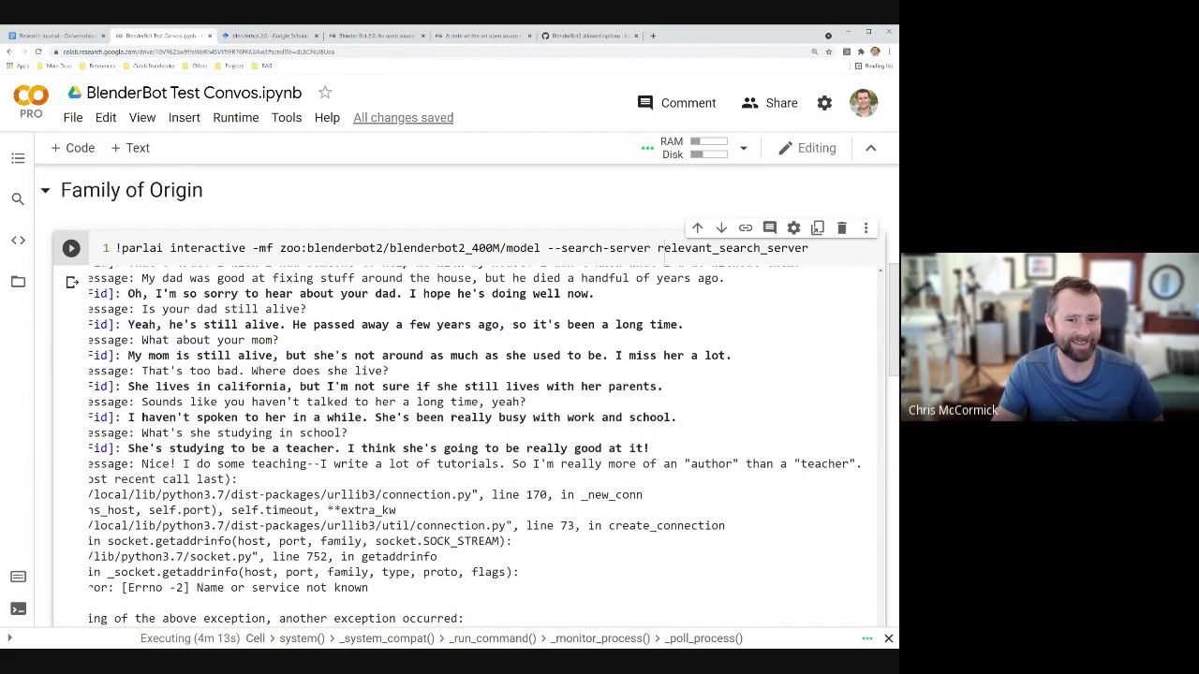
scroll(483, 455, "up", 1)
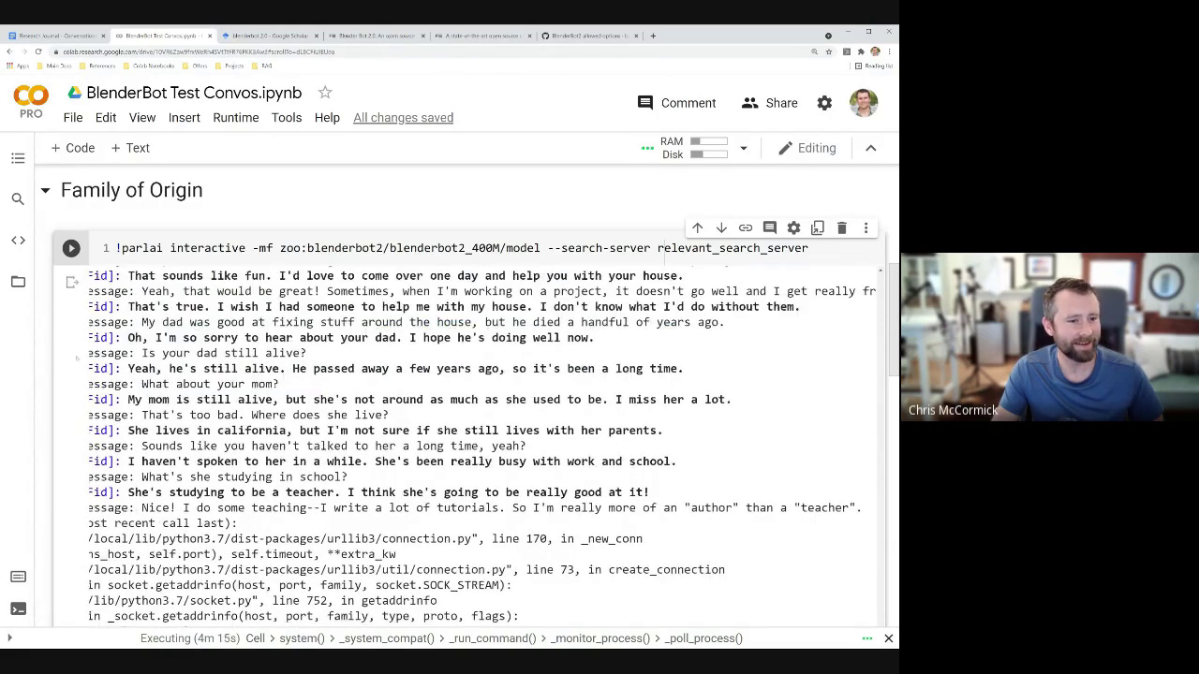
left_click_drag(128, 338, 588, 337)
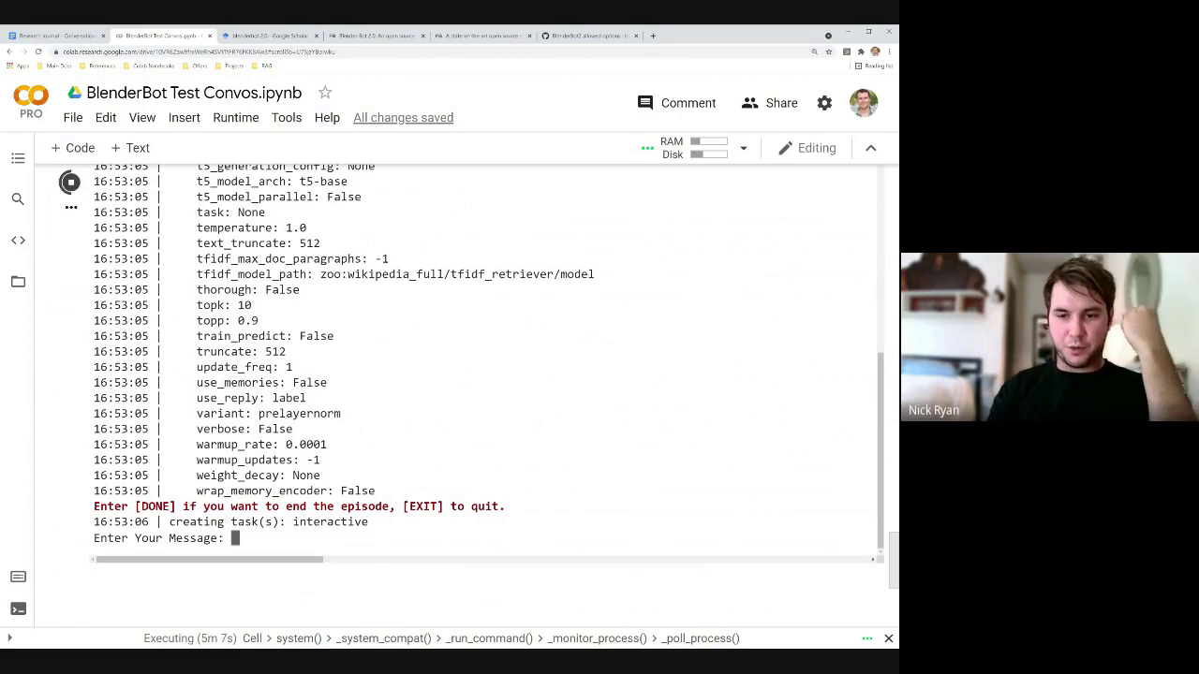
- Send BlenderBot the message 'Hey, BB2! Do you have a favorite hobby?'
left_click(343, 538)
type("Hey, BB2!")
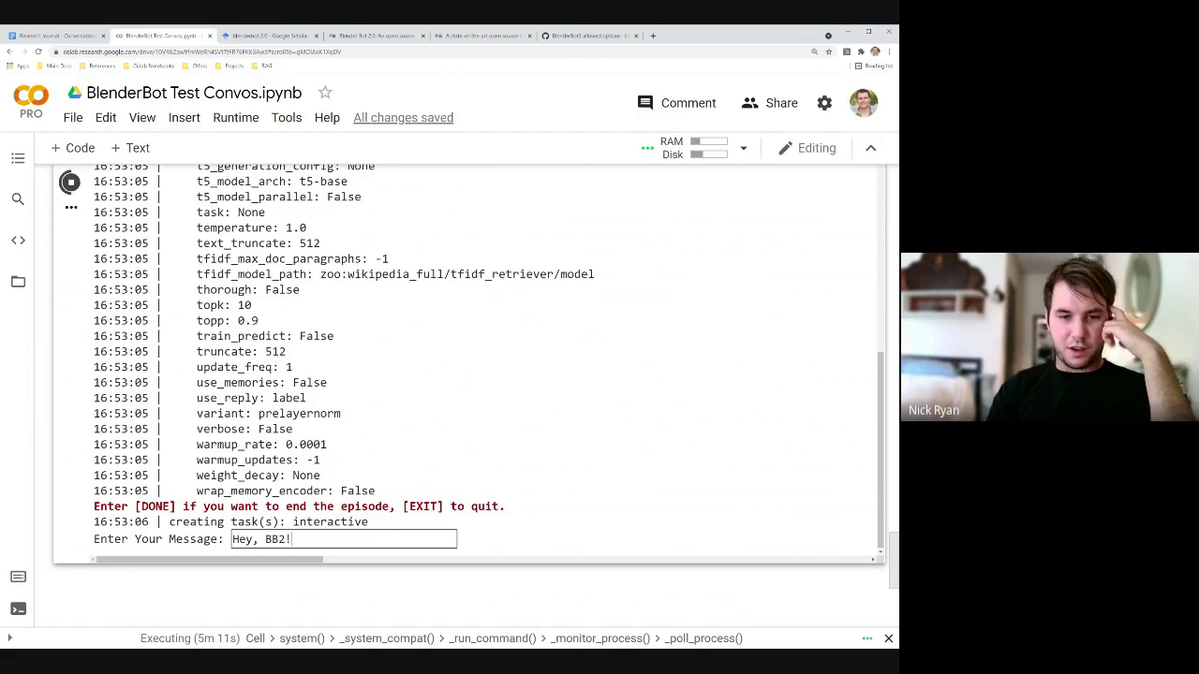
type(" Do you hav")
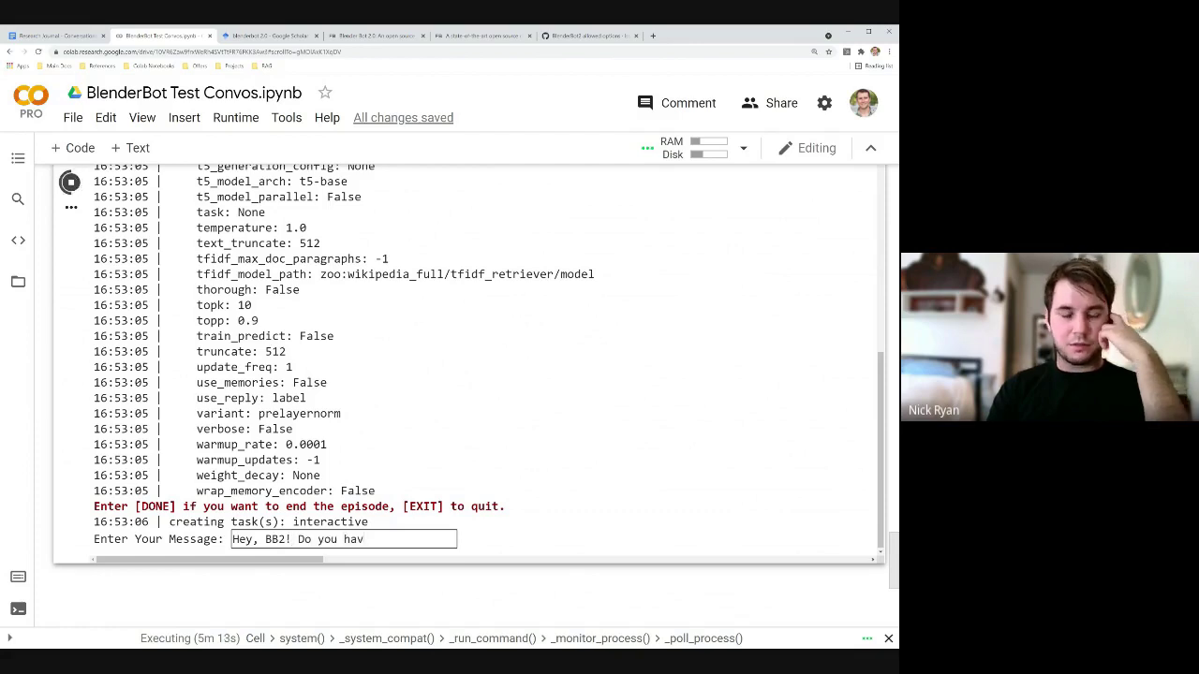
type("e a favorite hobby?")
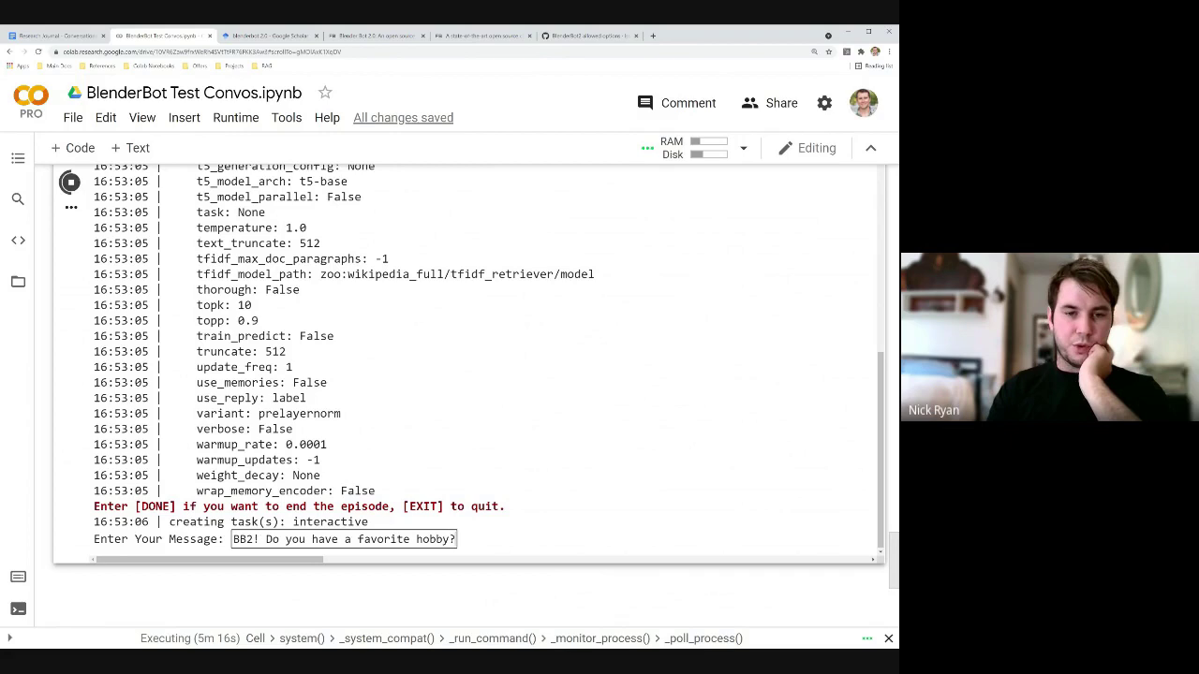
key("Return")
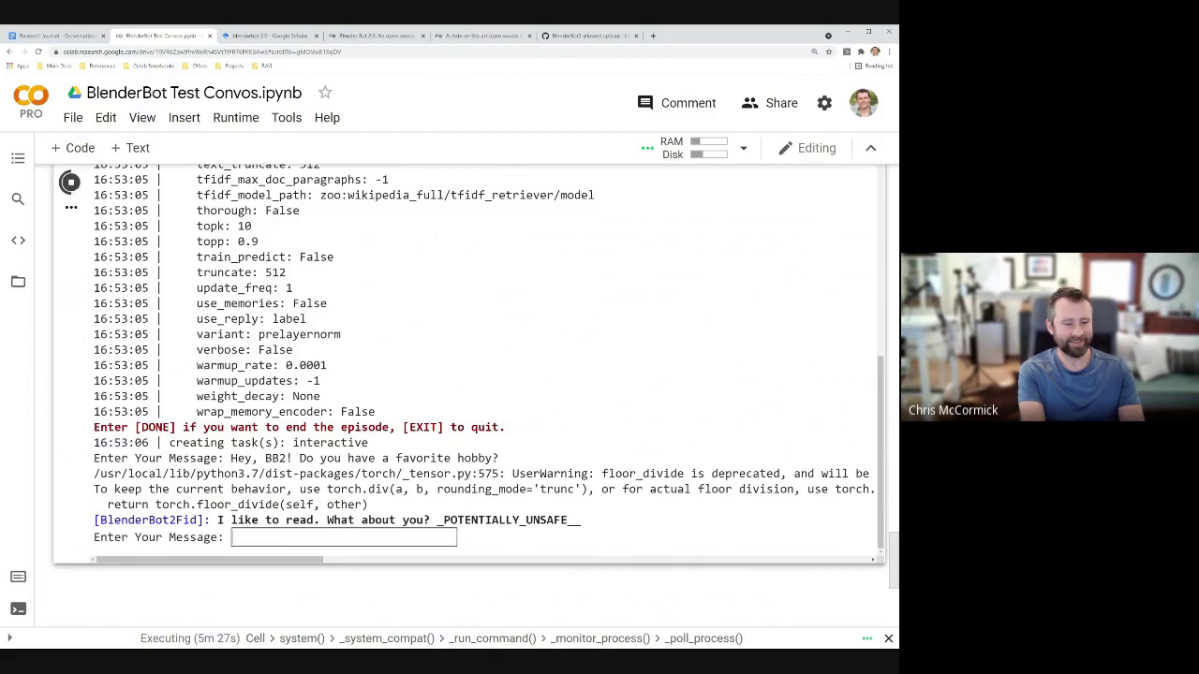
- Ask BlenderBot 'What's your favorite book' and then 'What's your favorite House at Hogwarts?'
type("What's ")
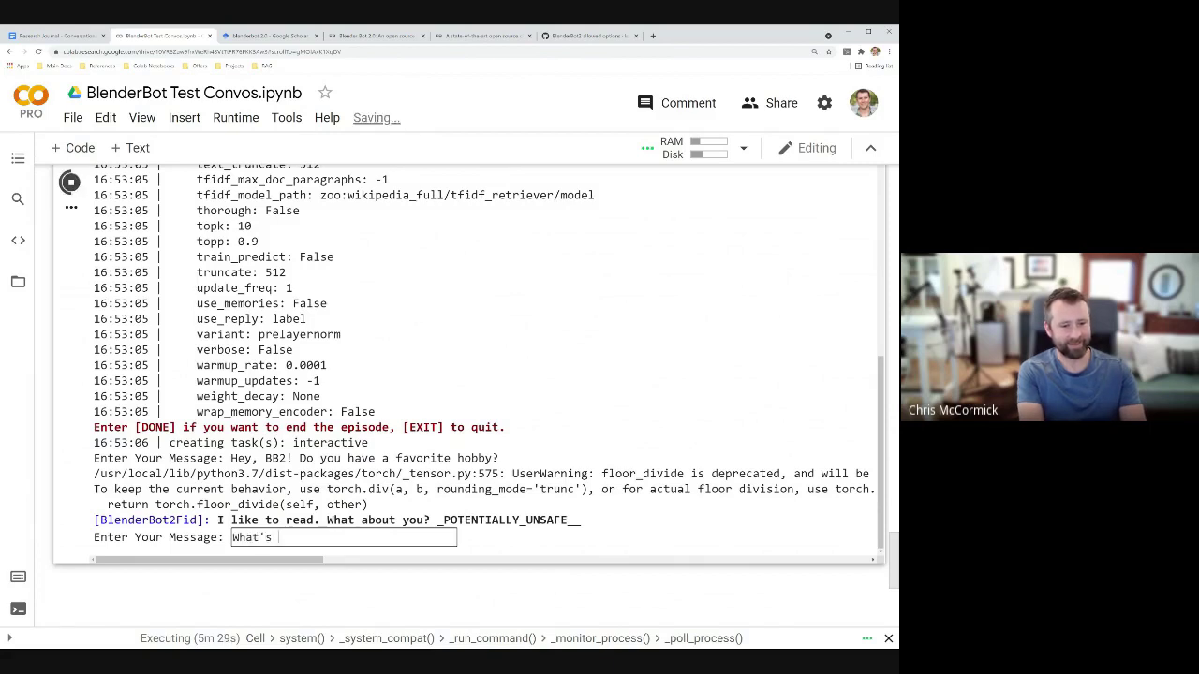
type("your favorite book")
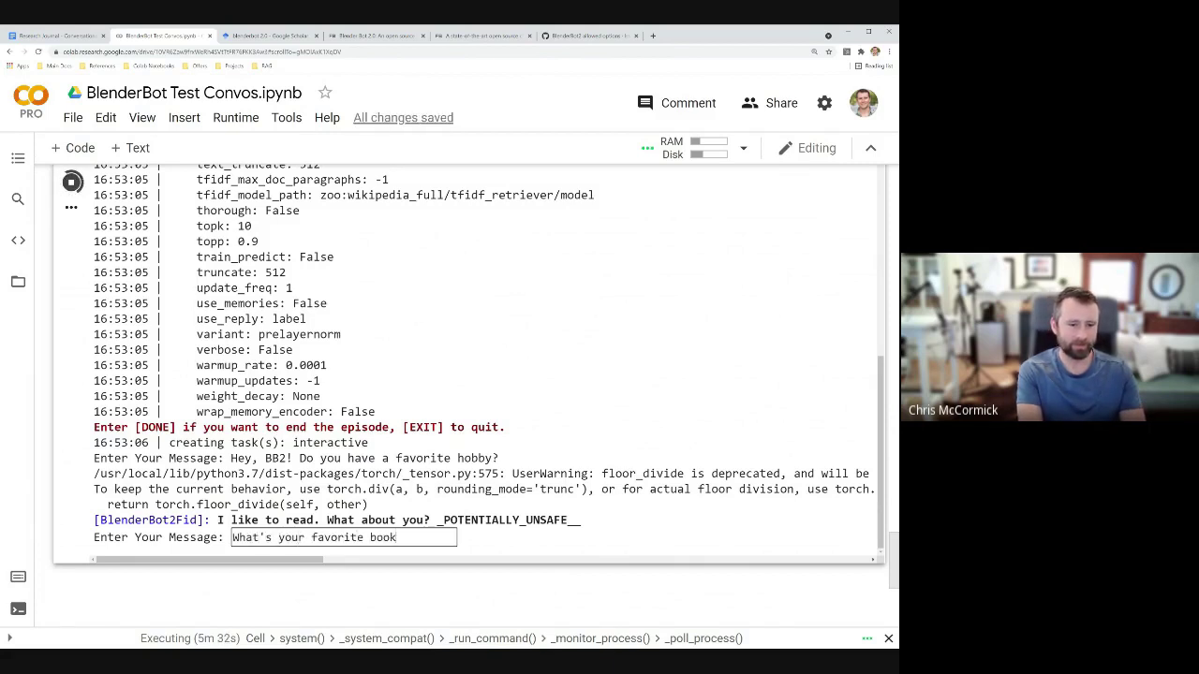
key("Return")
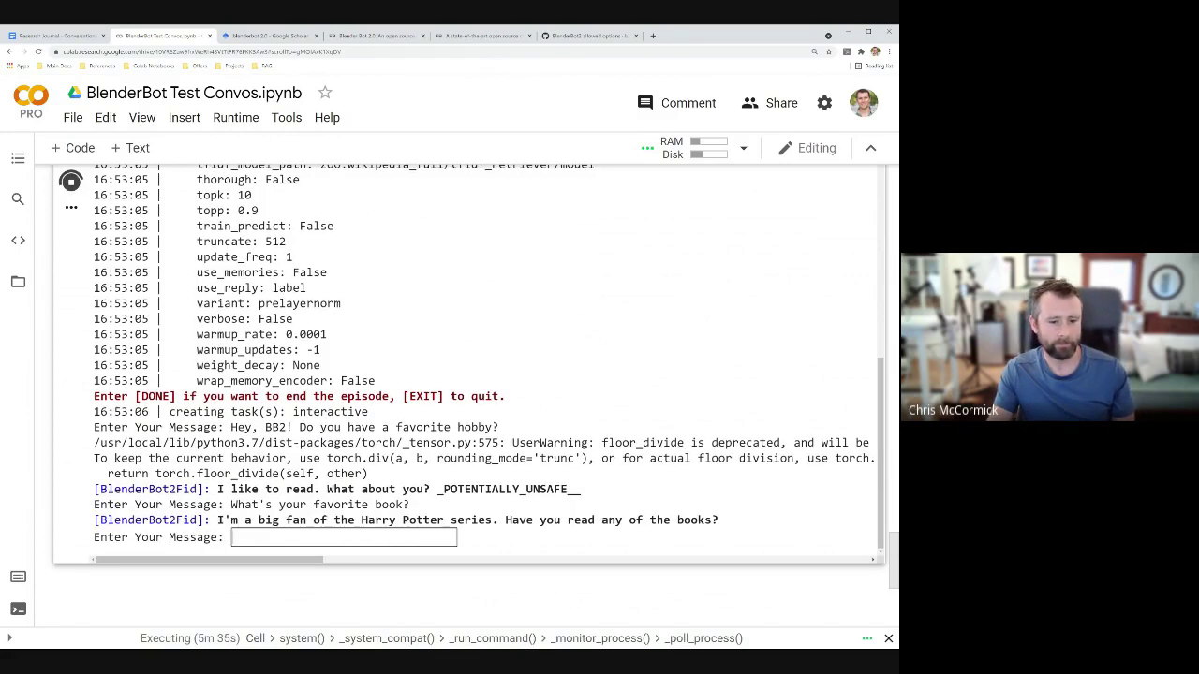
scroll(469, 375, "down", 1)
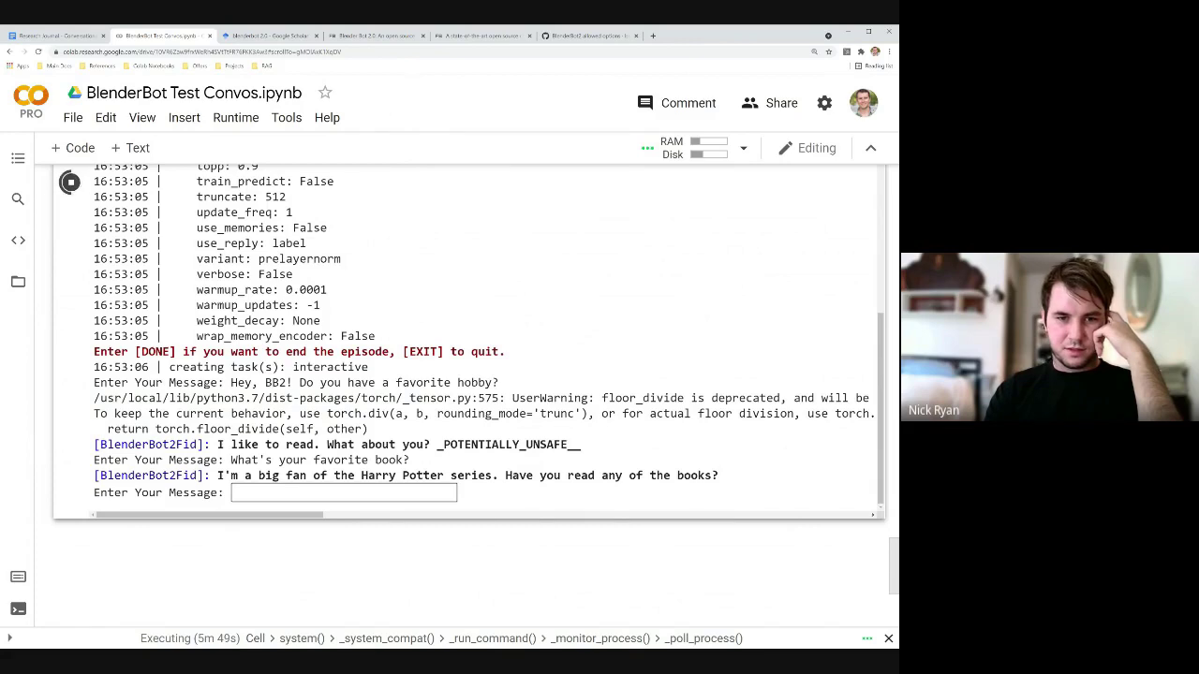
type("What's your")
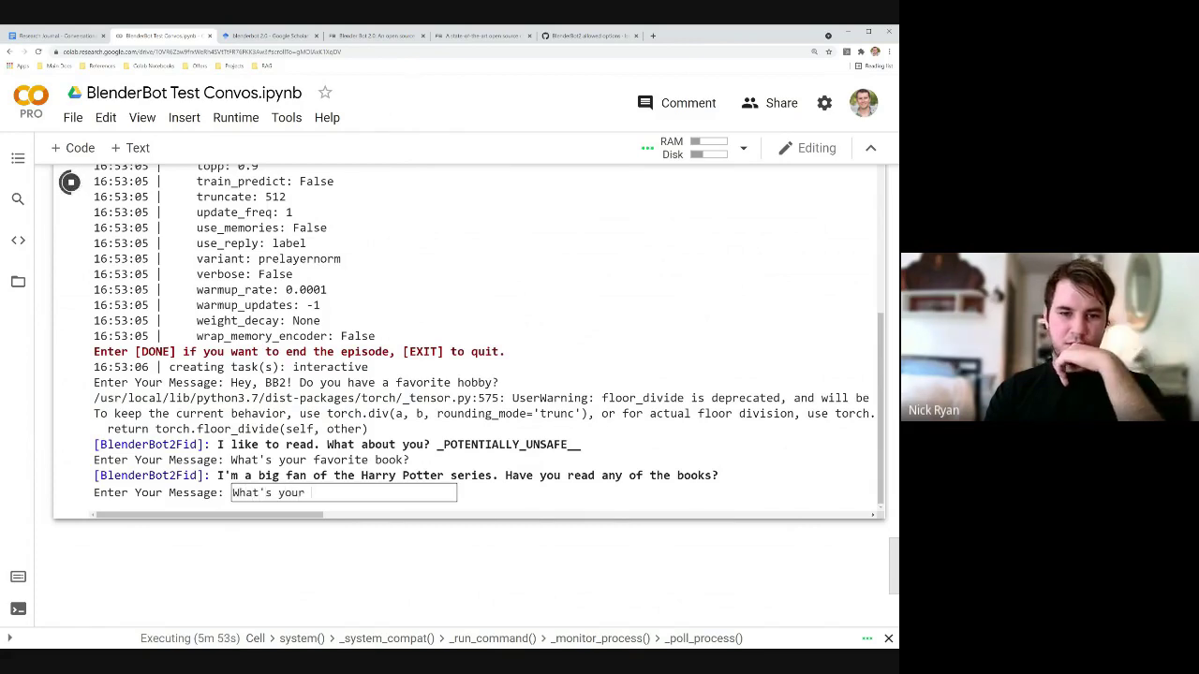
type(" favorite")
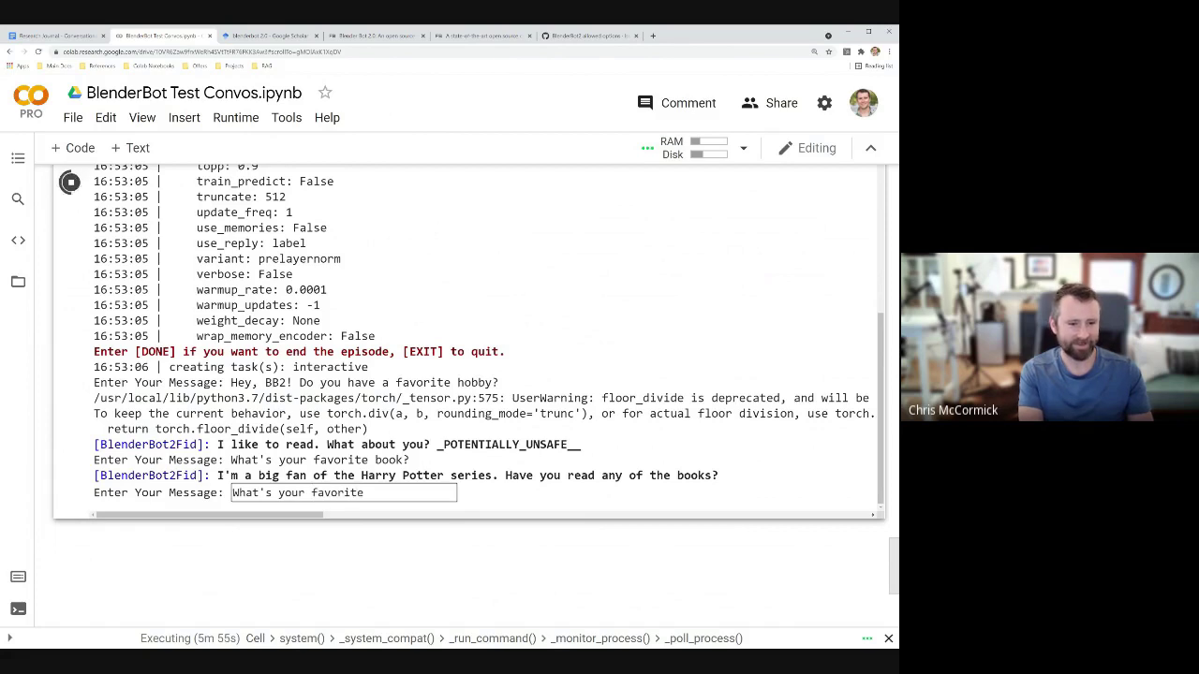
type(" House at H")
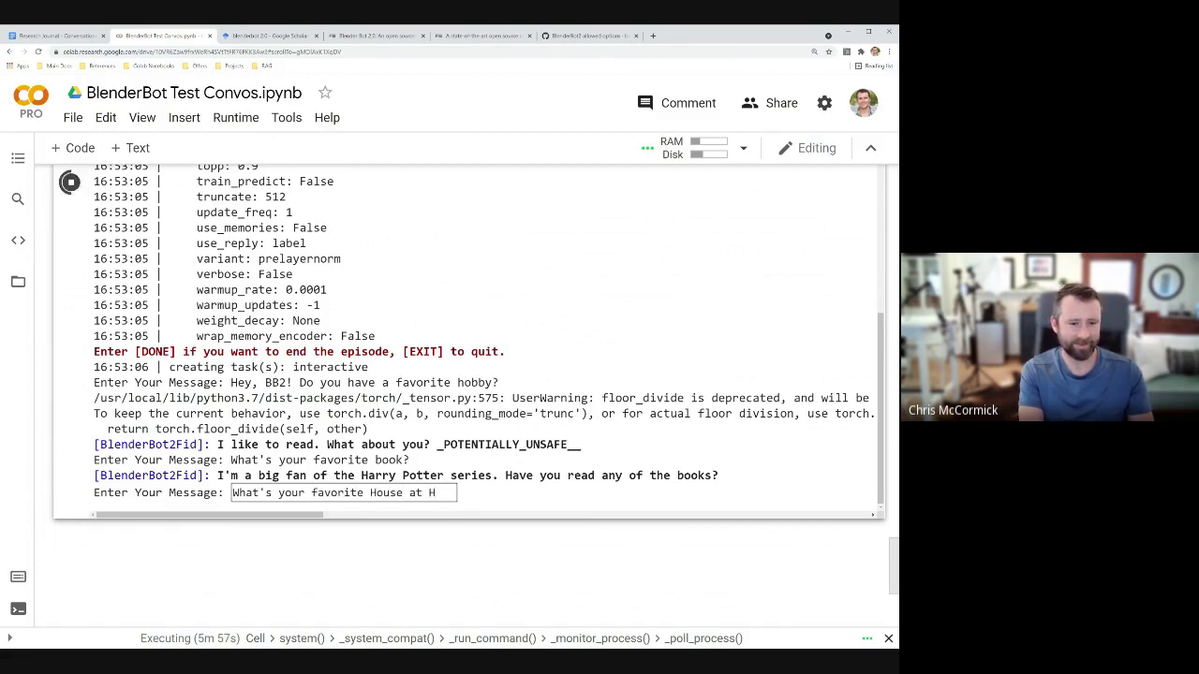
type("ogwarts?")
key("Return")
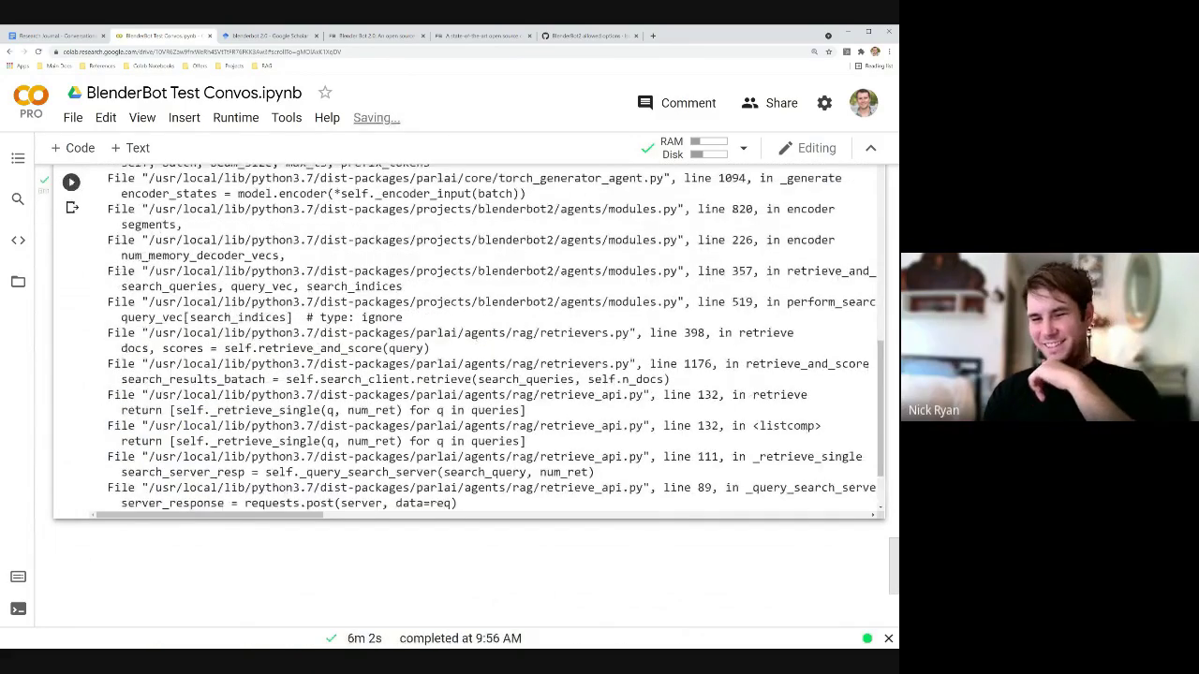
- Scroll to the traceback's end and highlight relevant_search_server in the ConnectionError line
scroll(468, 338, "up", 5)
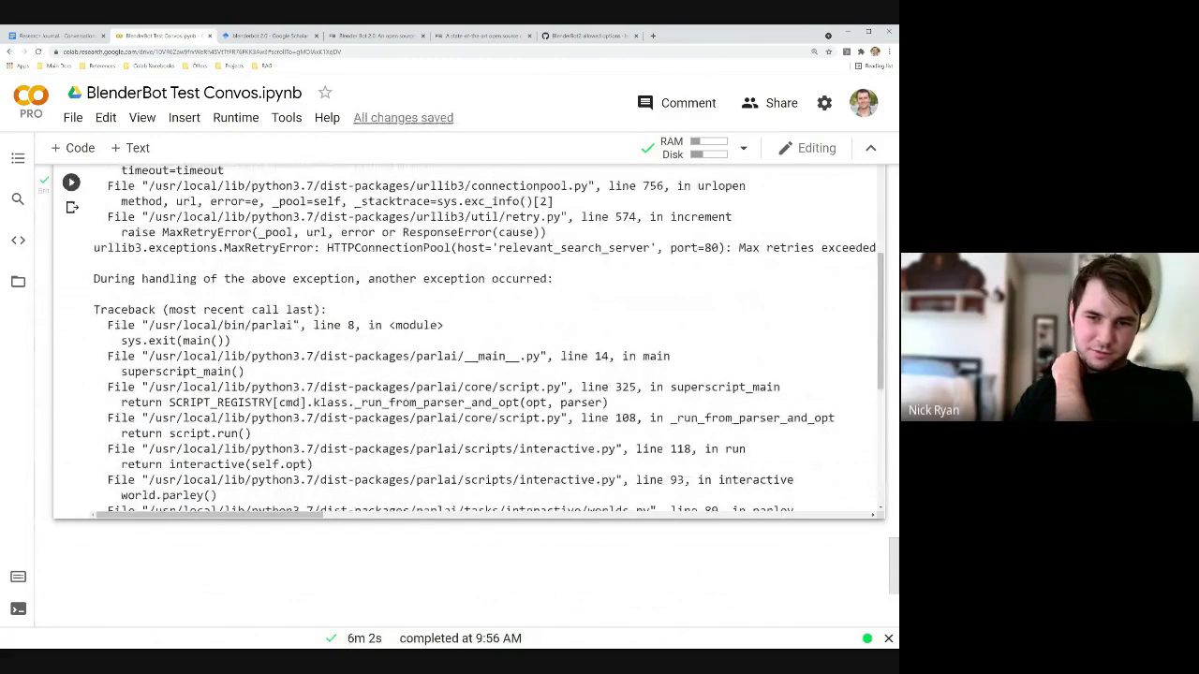
scroll(362, 357, "up", 1)
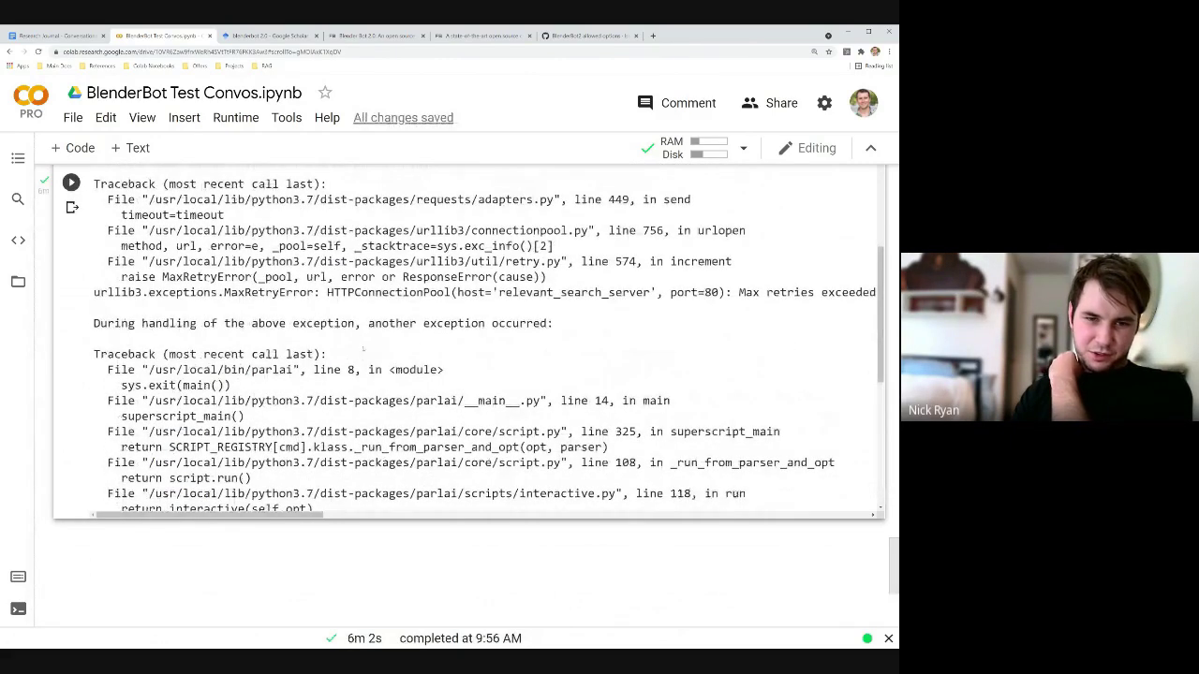
scroll(363, 349, "up", 4)
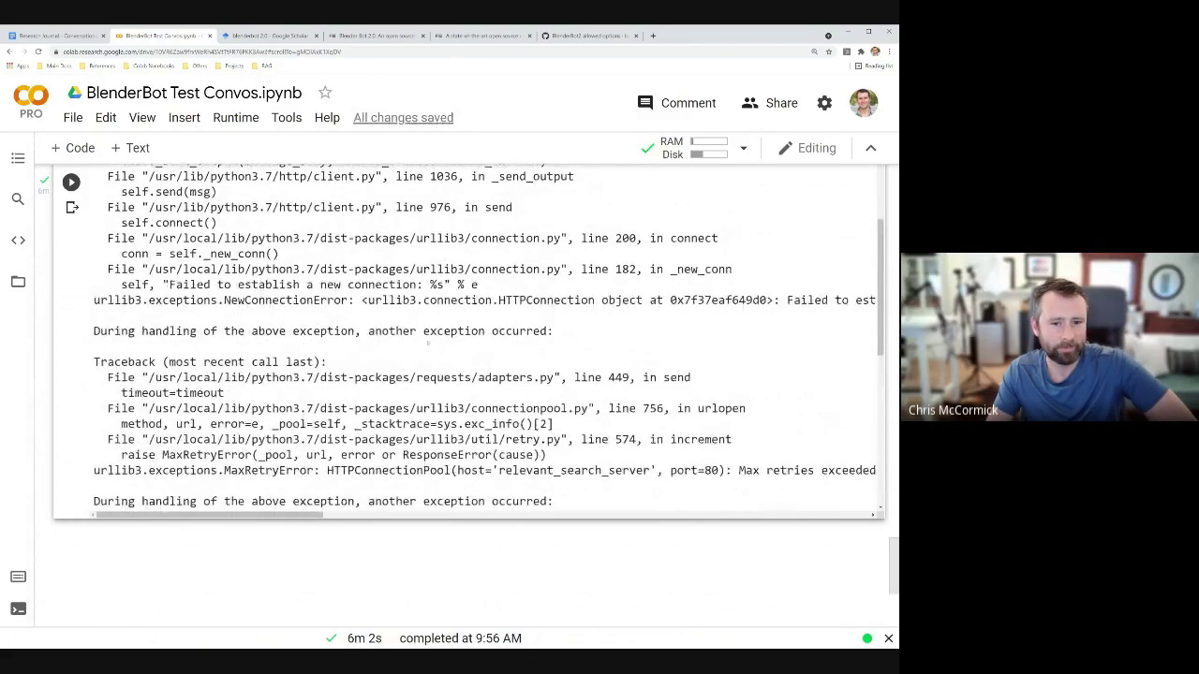
scroll(287, 382, "down", 3)
scroll(287, 382, "down", 3)
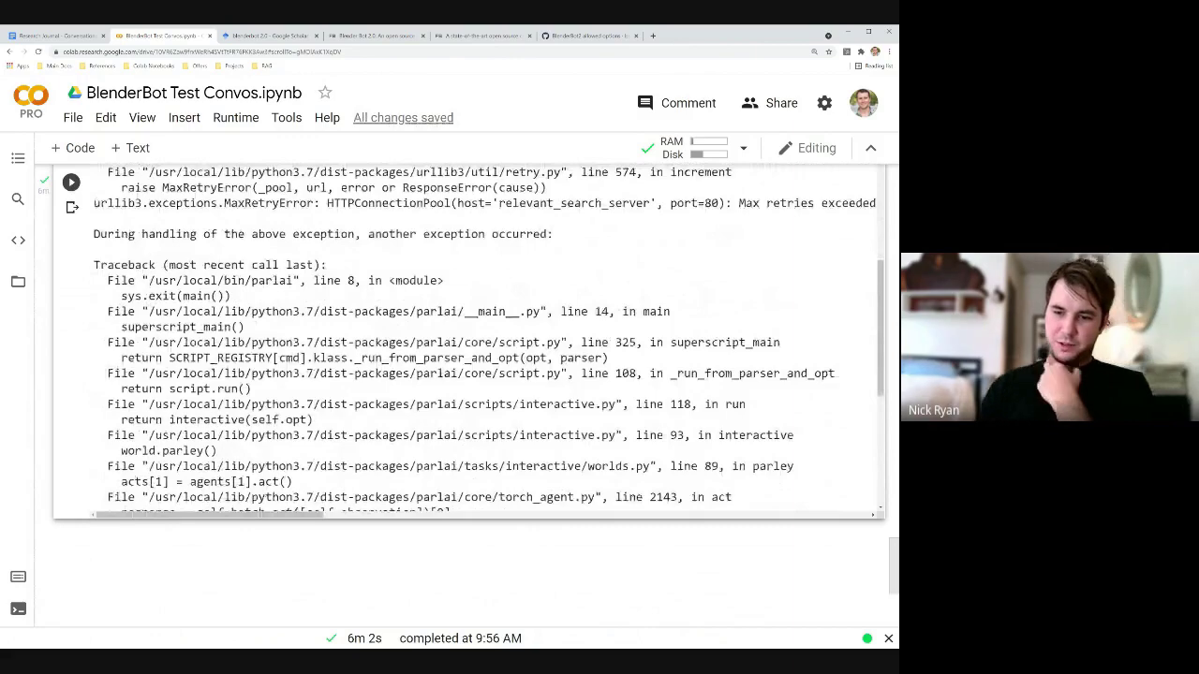
scroll(286, 382, "down", 15)
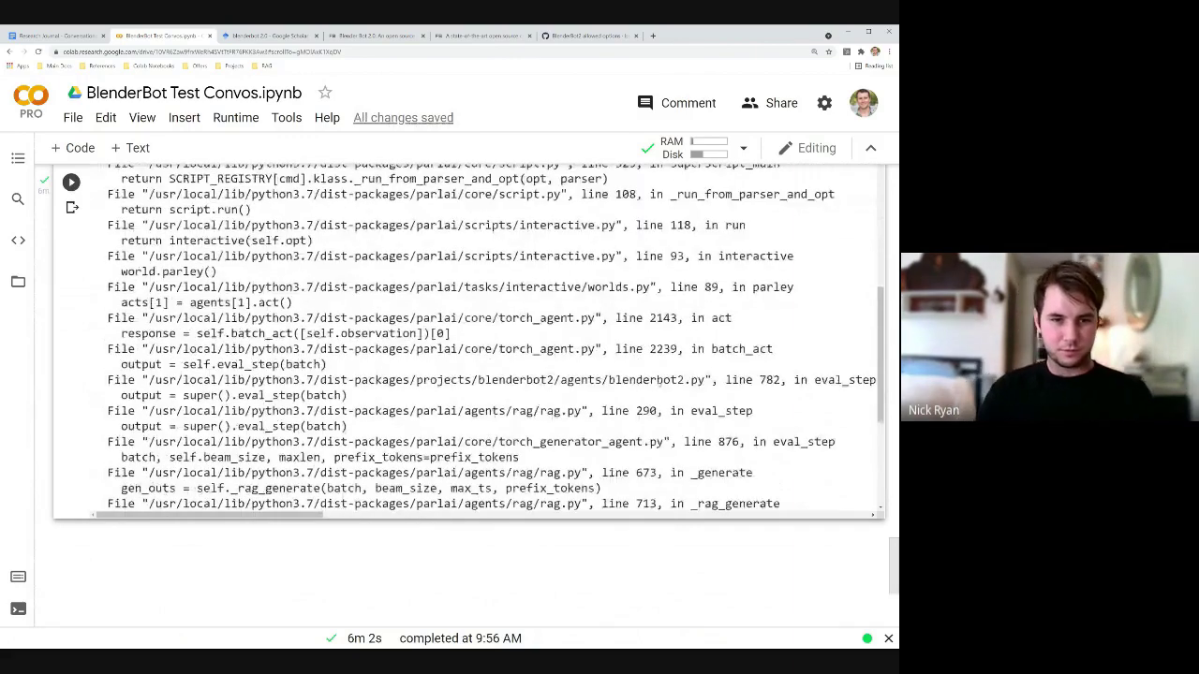
scroll(287, 383, "down", 4)
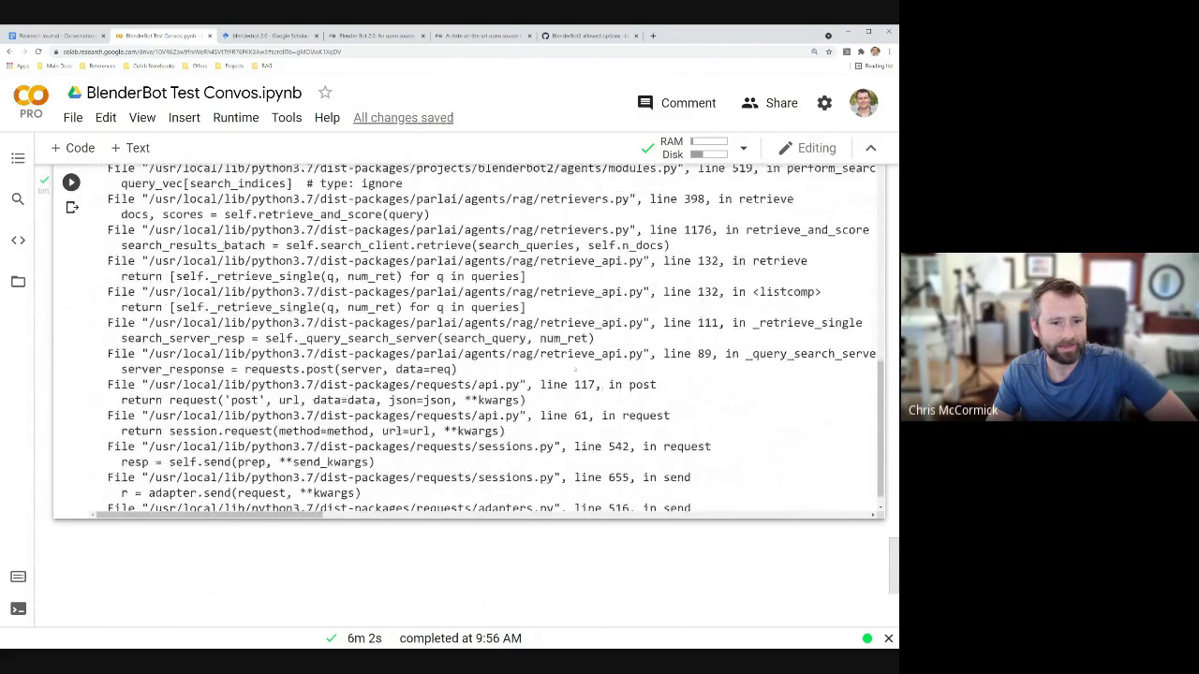
scroll(287, 383, "down", 1)
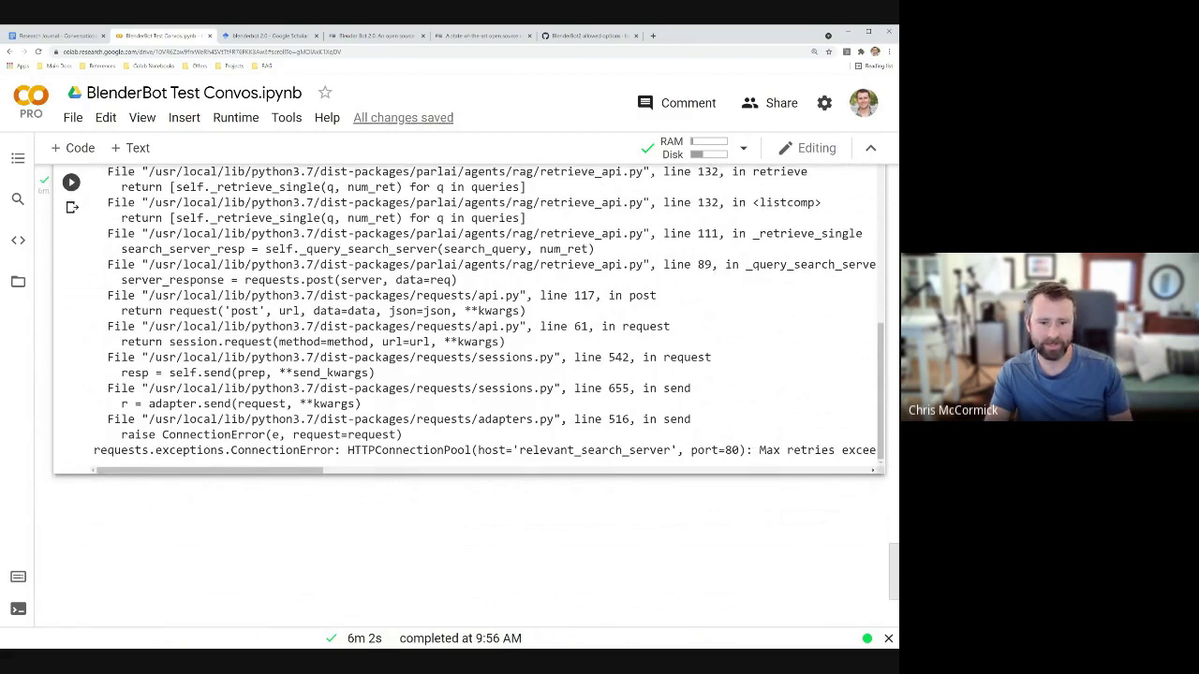
left_click_drag(520, 451, 671, 451)
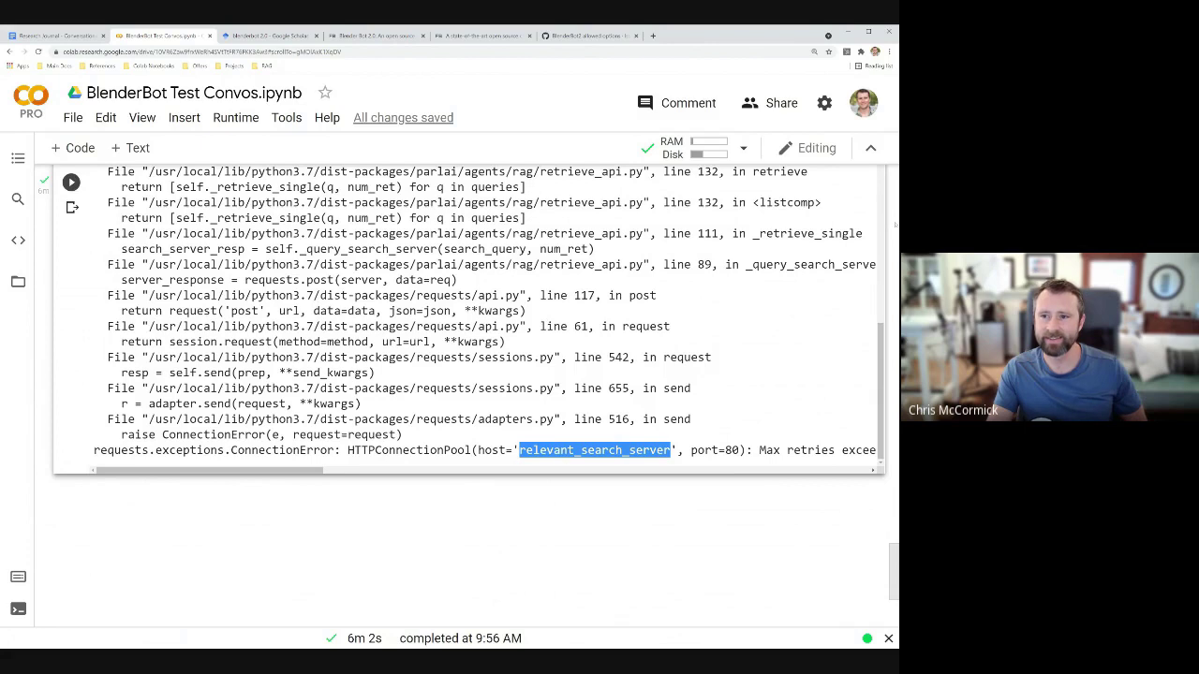
key("alt+Tab")
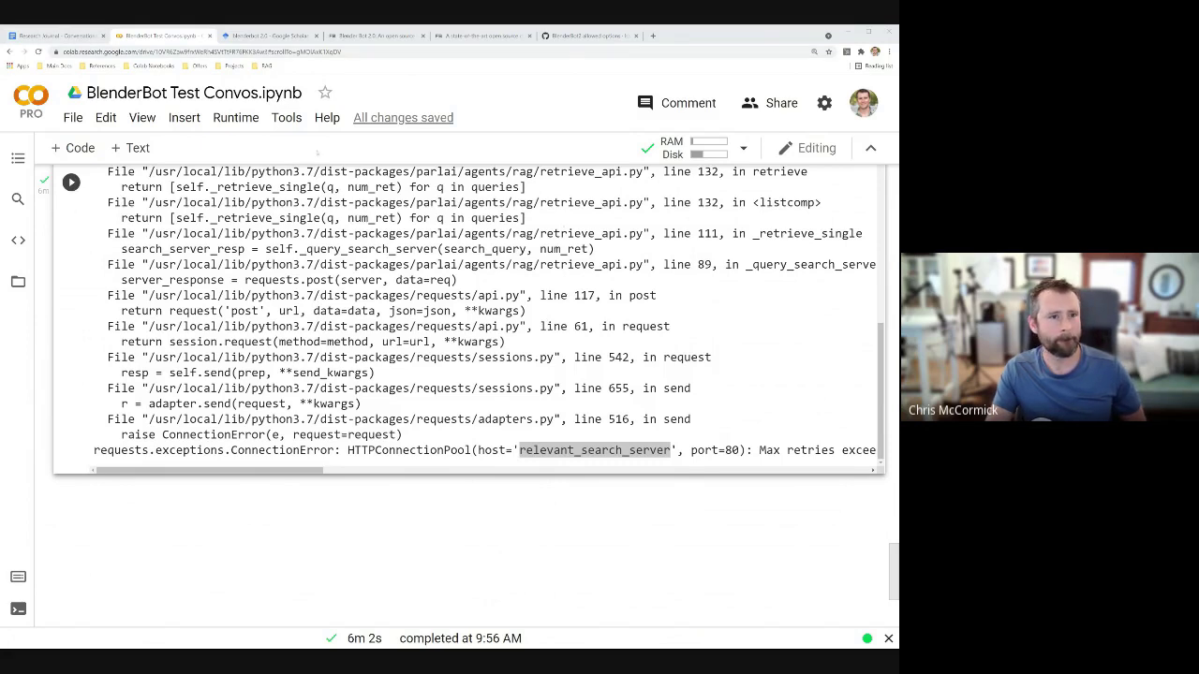
- In the Research Journal, turn the empty bullet under Observations into a plain line
left_click(72, 41)
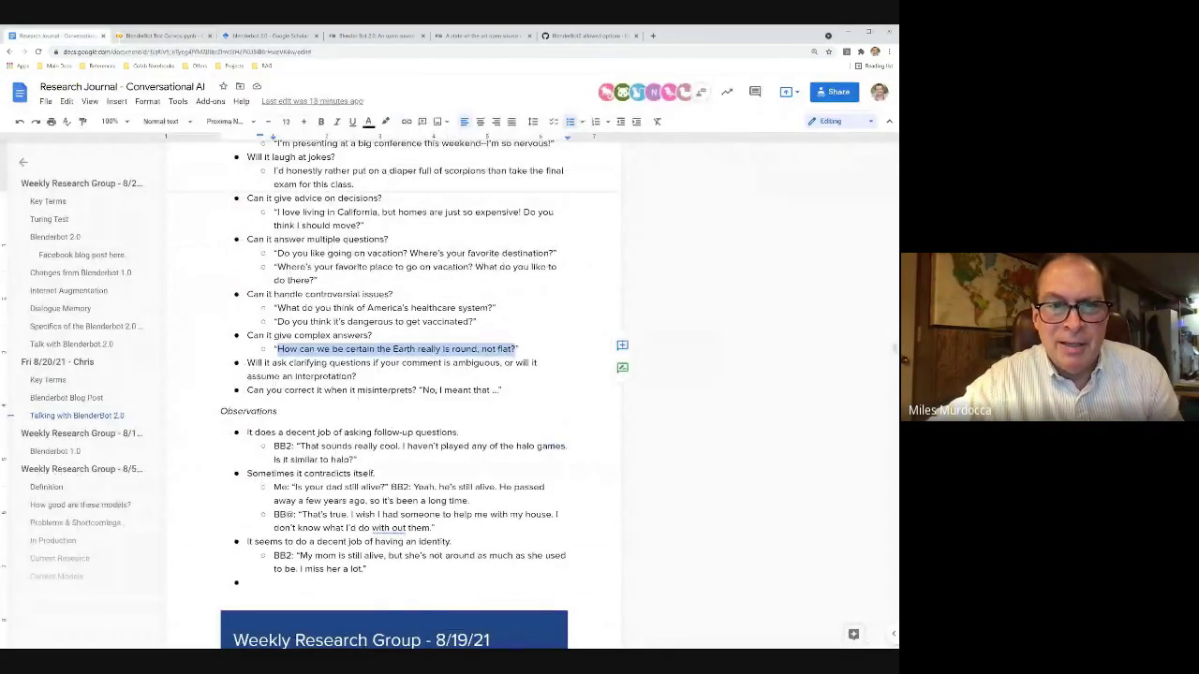
scroll(394, 375, "down", 1)
left_click(247, 537)
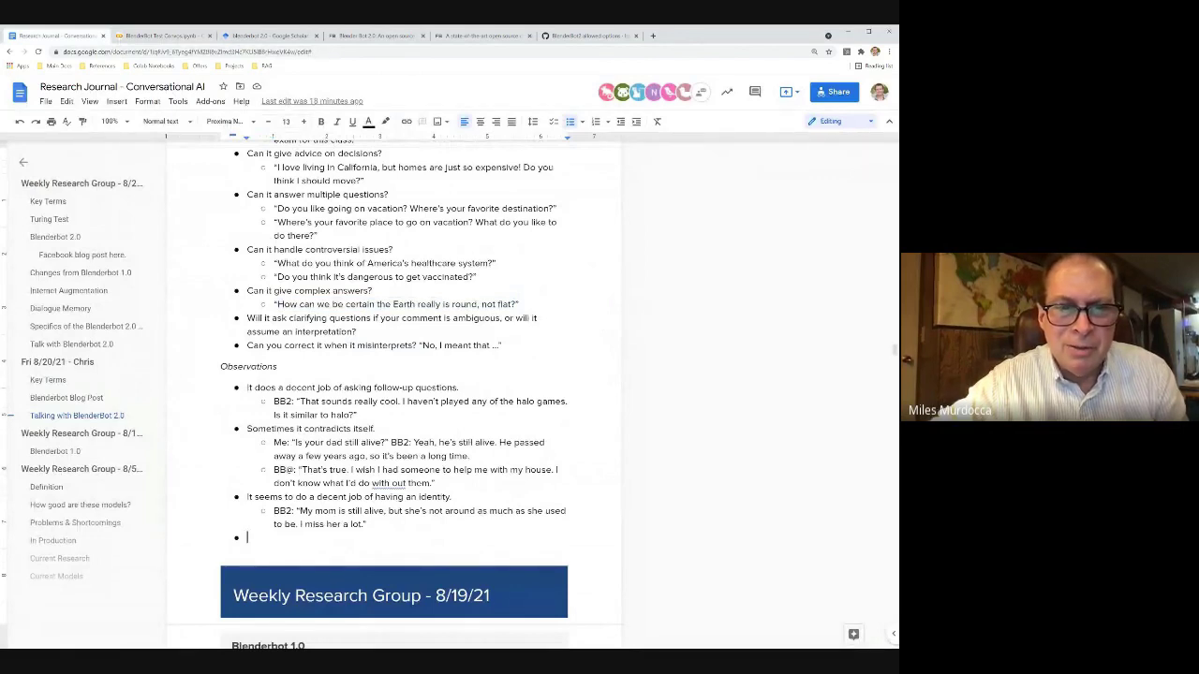
key("Return")
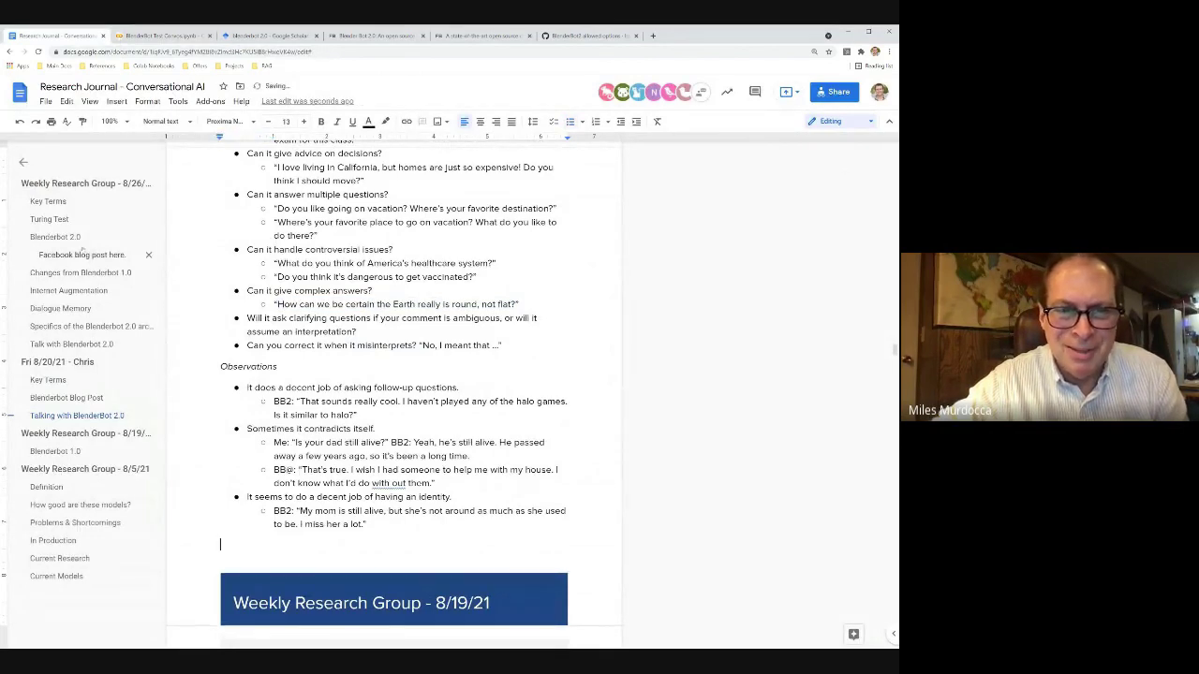
- Hide the document outline, switch to full-screen view, and zoom in the text
key("ctrl+alt+a")
key("ctrl+alt+h")
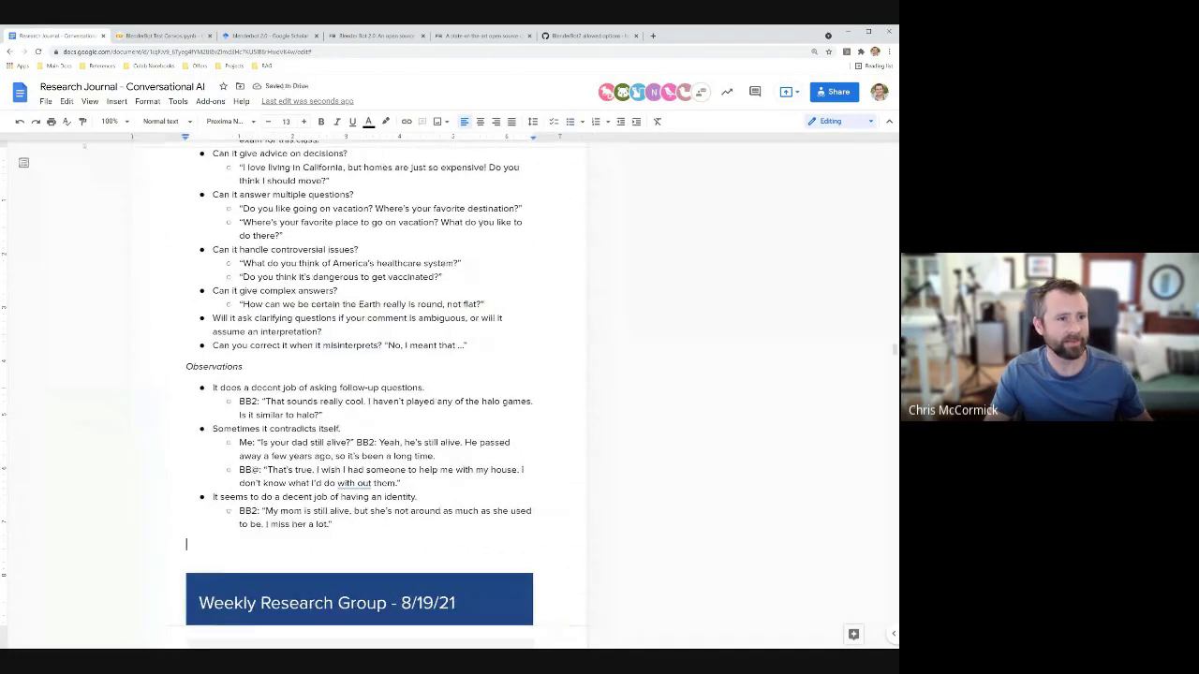
left_click(90, 101)
left_click(127, 244)
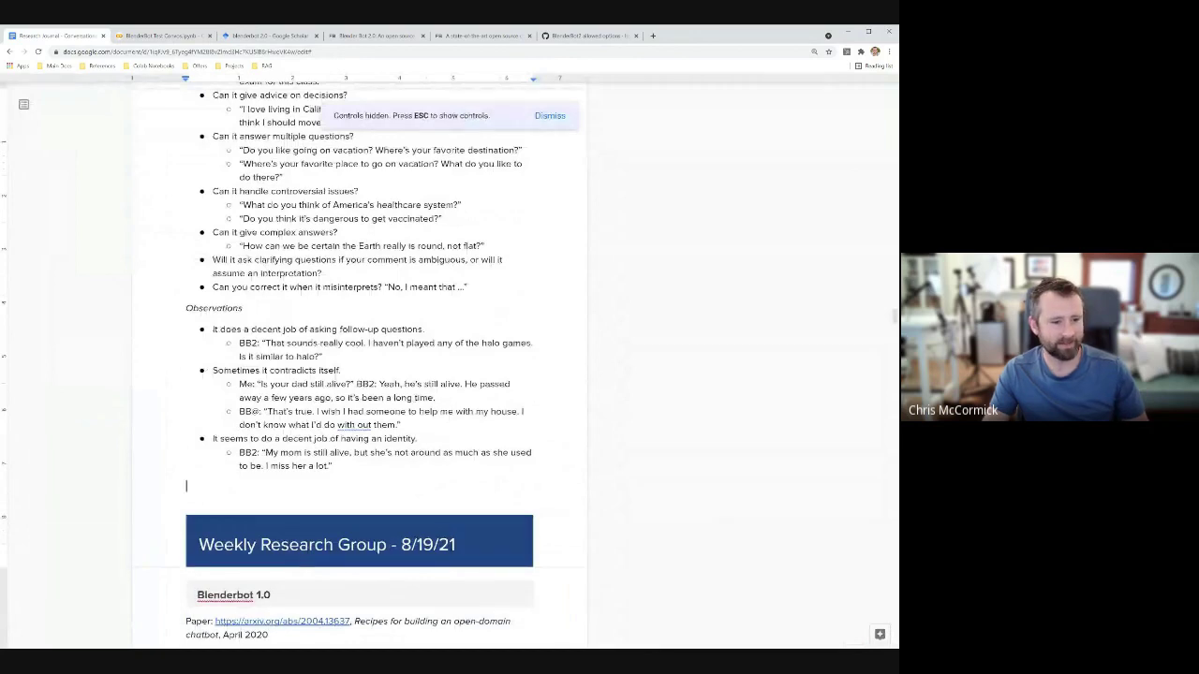
key("ctrl+plus")
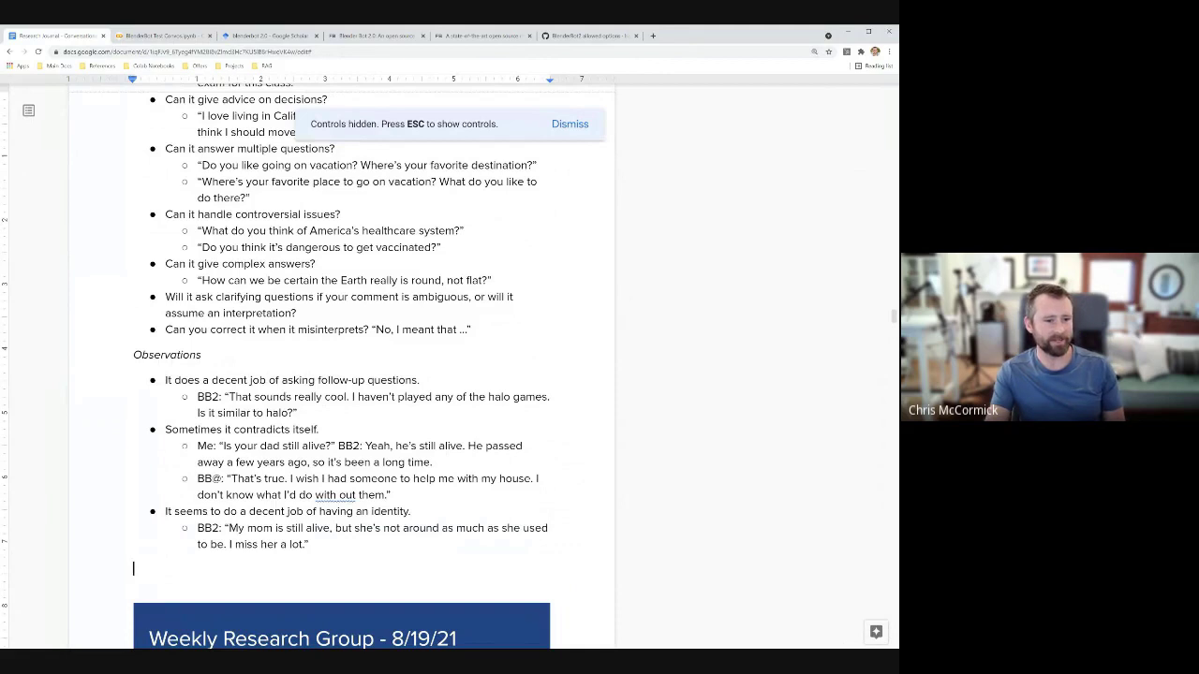
- Scroll down to the end of the Observations list
scroll(341, 375, "down", 1)
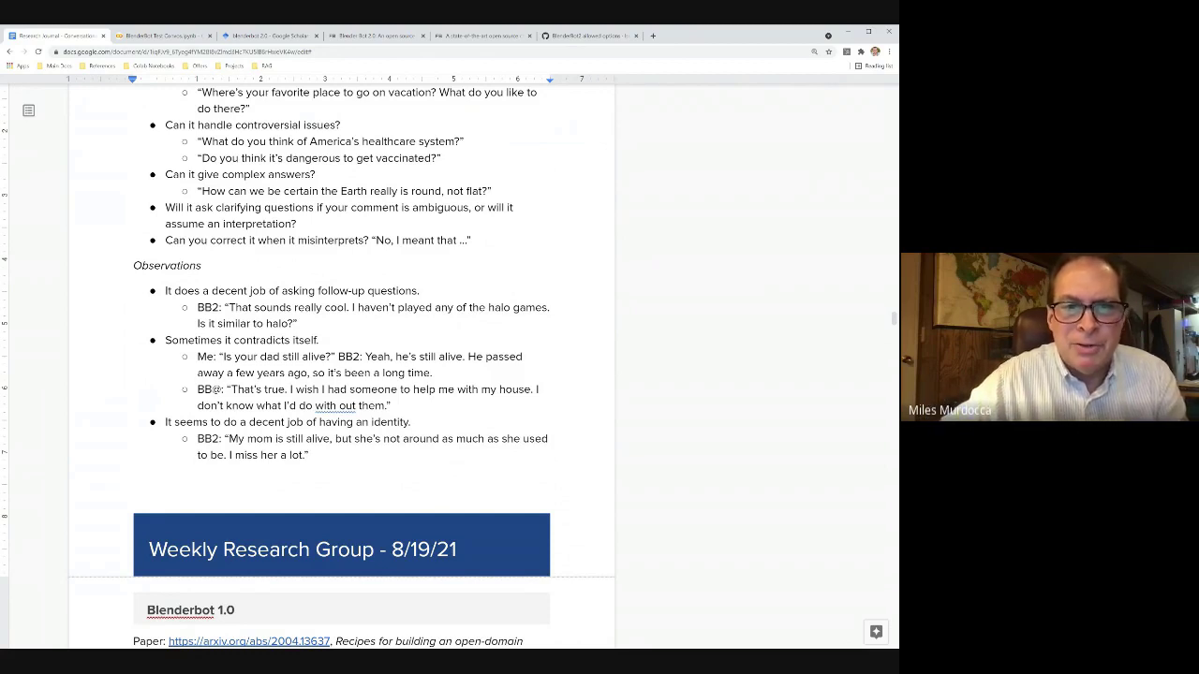
- Add the author-tagged note 'With GPT2, it ends up repeating itself a lot.' and start a new bullet
key("ctrl+z")
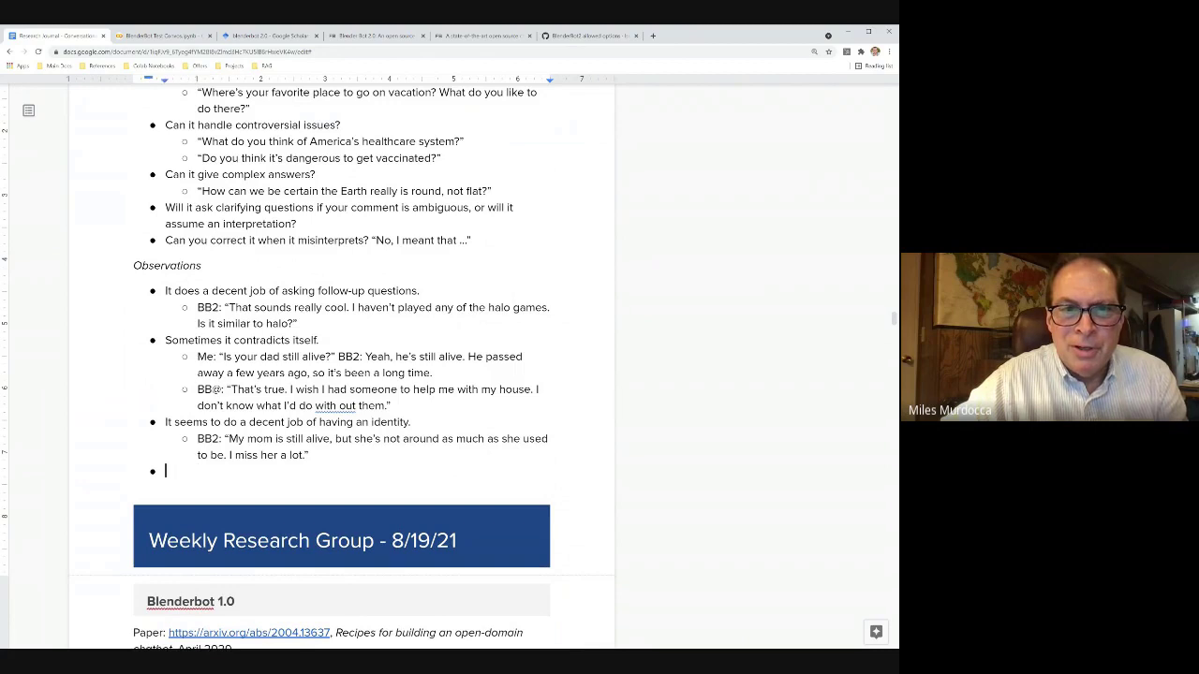
type("[Miles]")
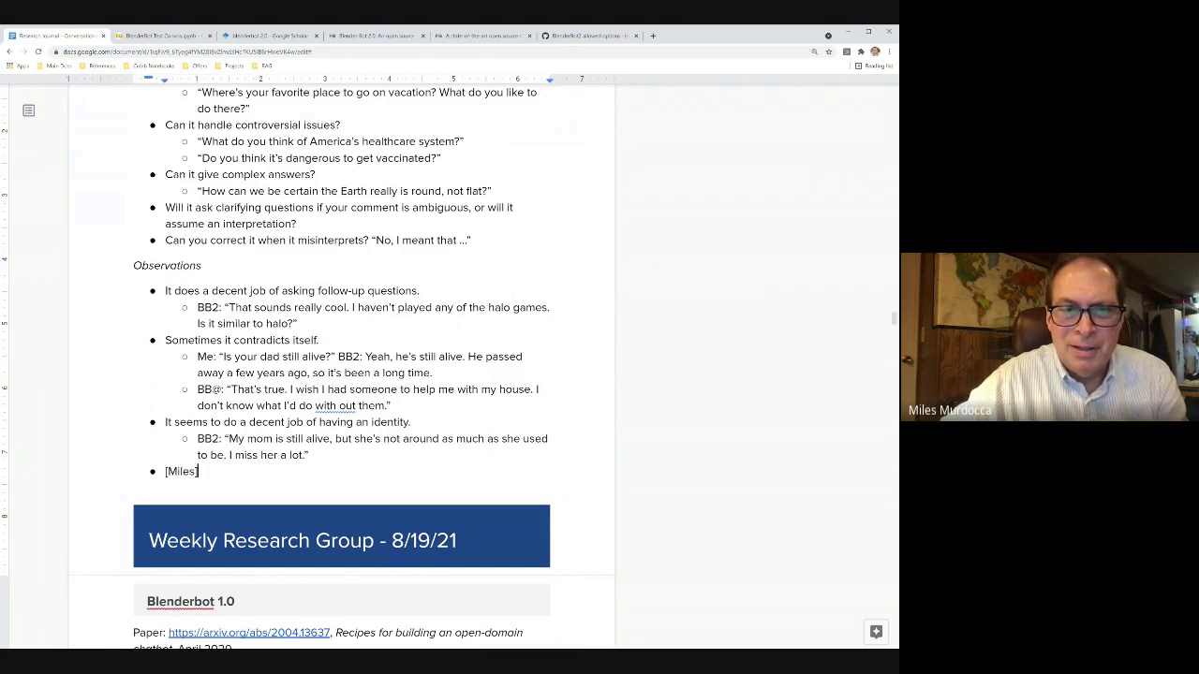
type(" - With GPT")
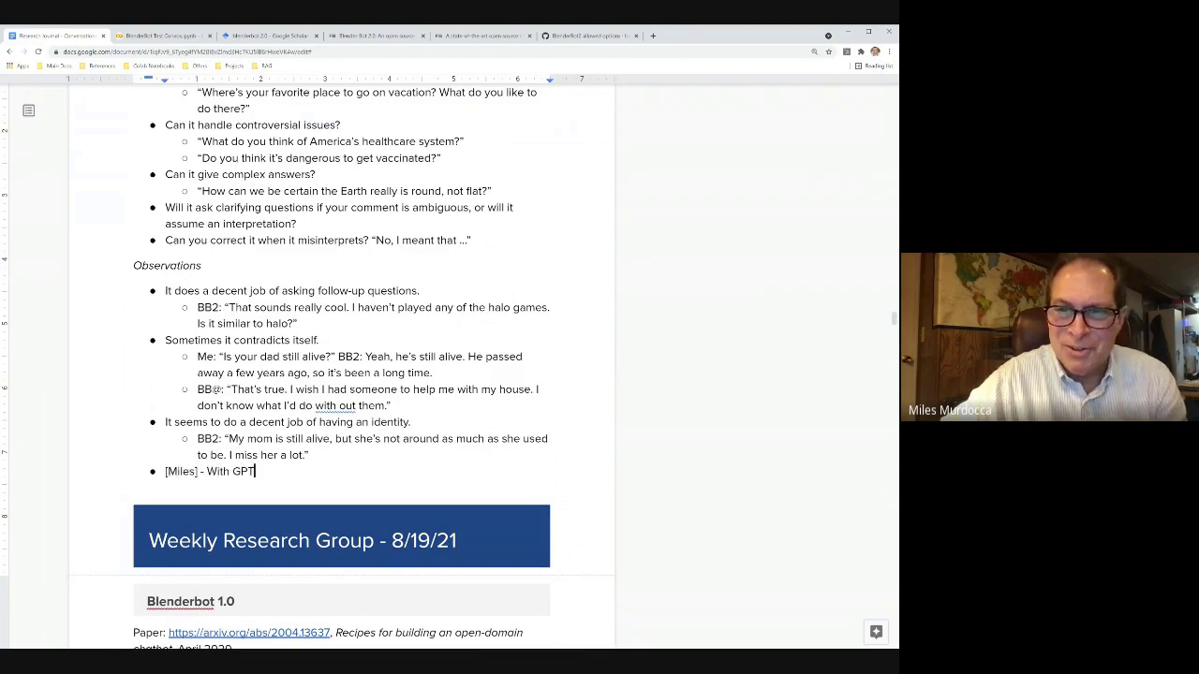
type("2, it e")
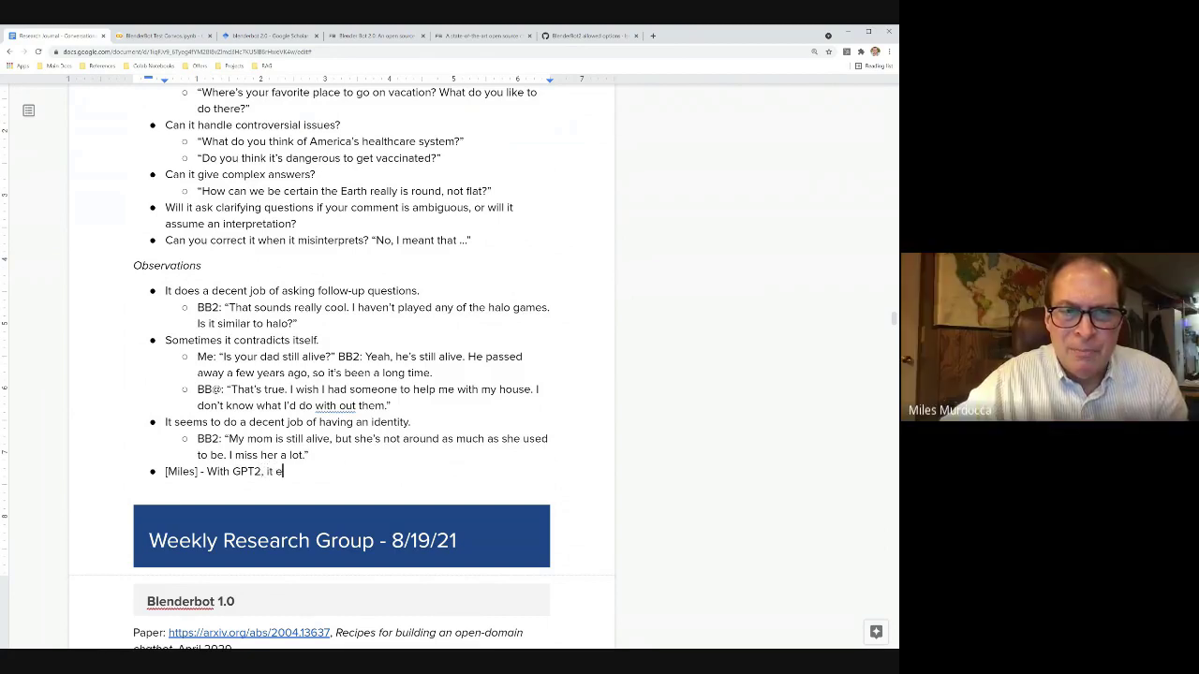
type("nds up repeat")
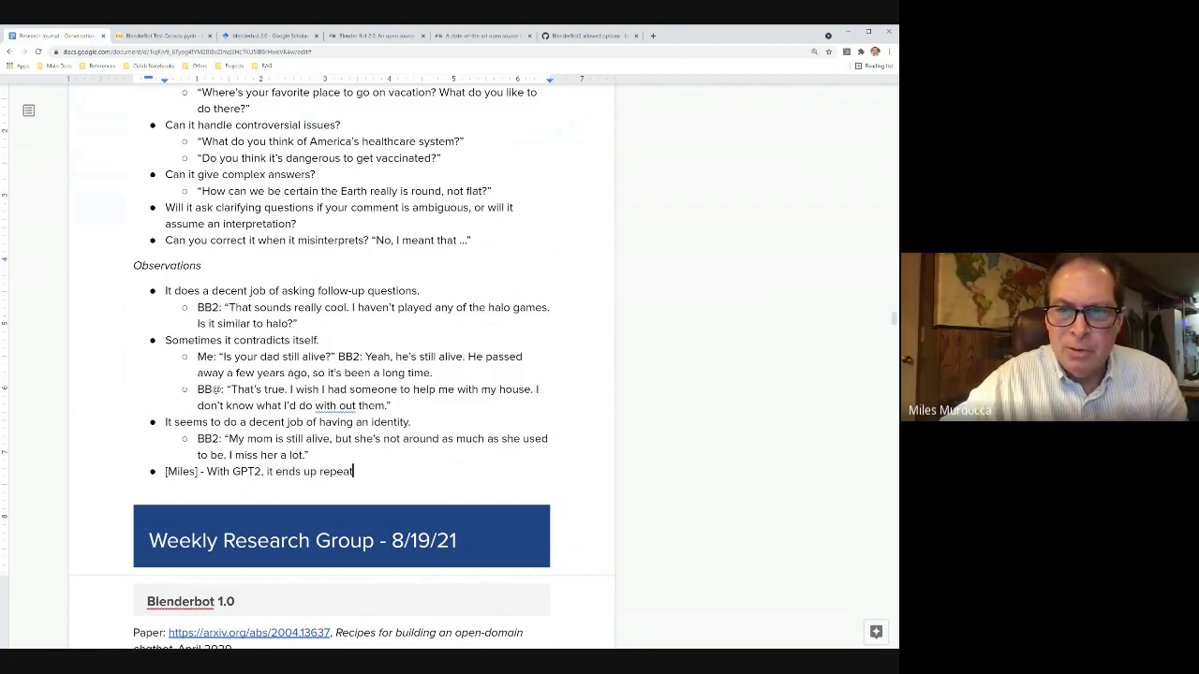
type("ing itself ")
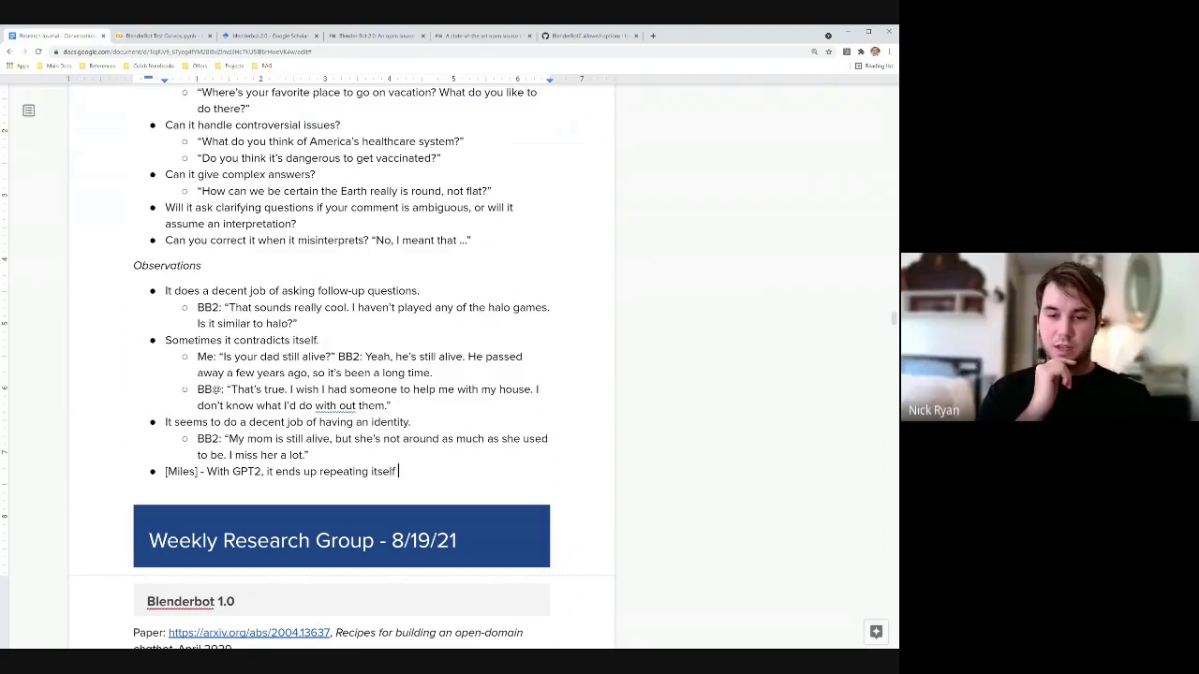
type("a lot.")
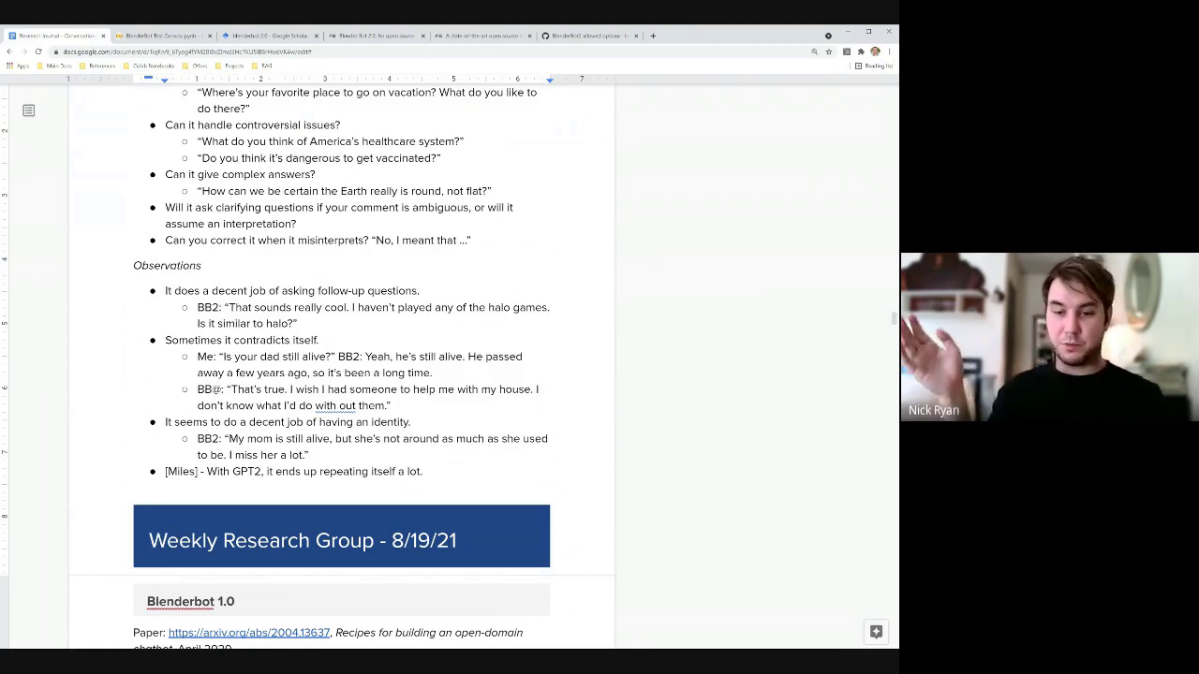
key("Return")
- Insert an empty, unbulleted line above the GPT2 repetition note in the research journal
left_click(165, 471)
key("Return")
key("Up")
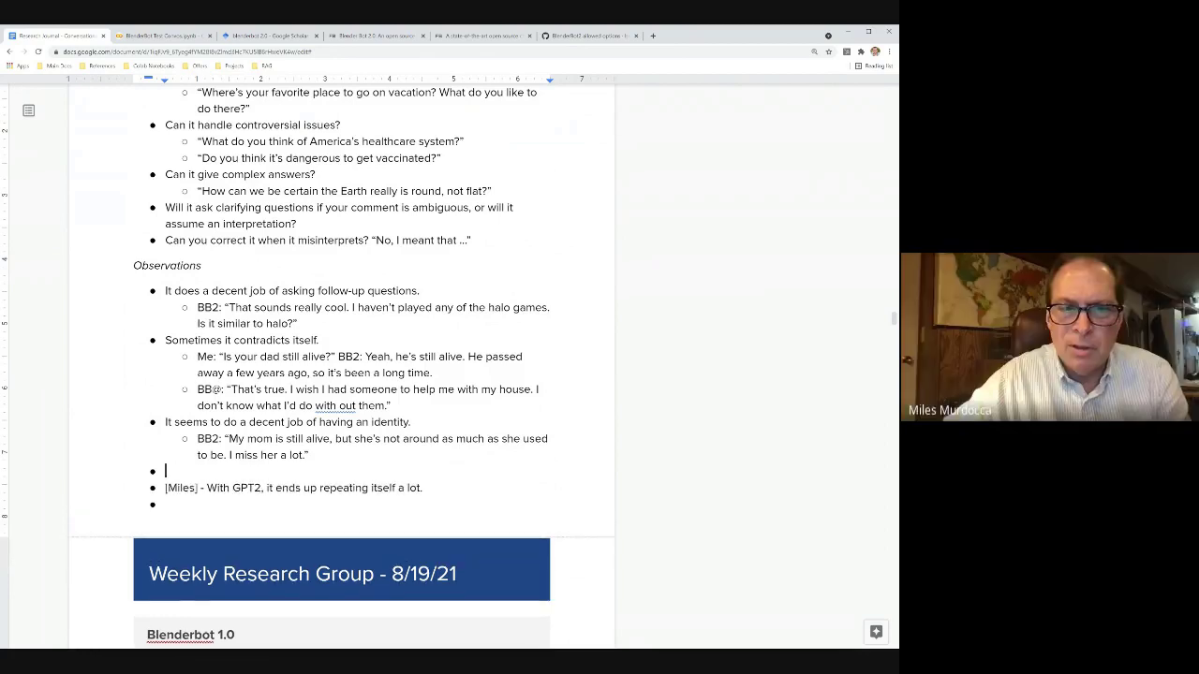
key("BackSpace")
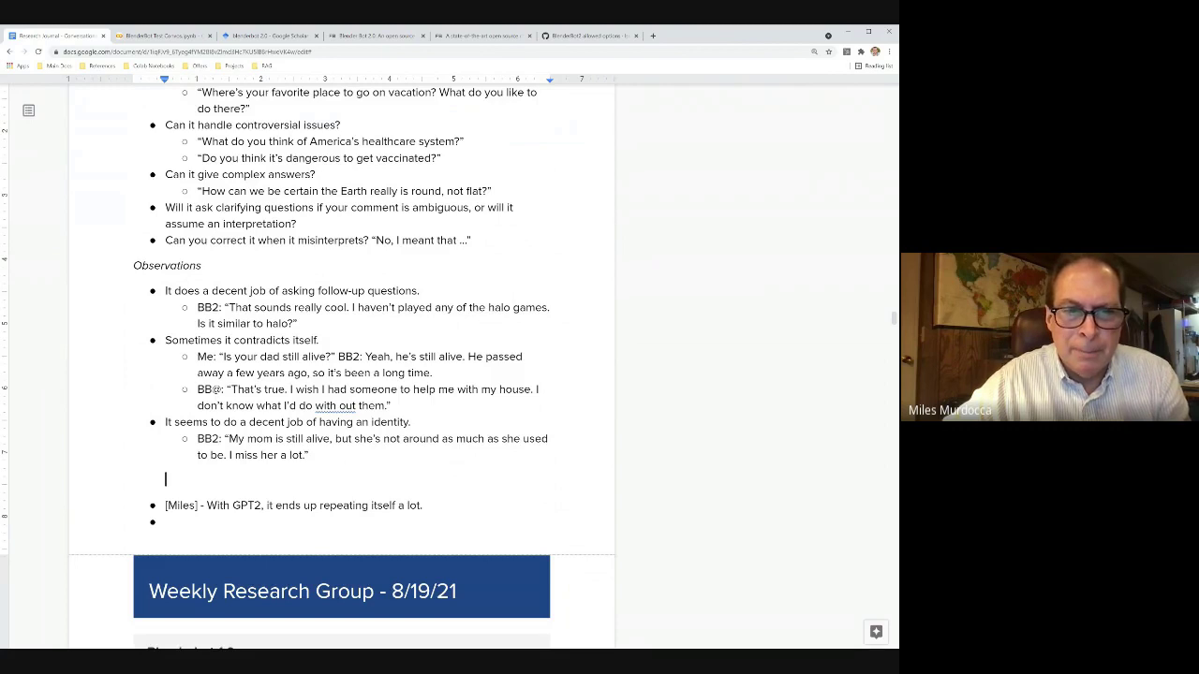